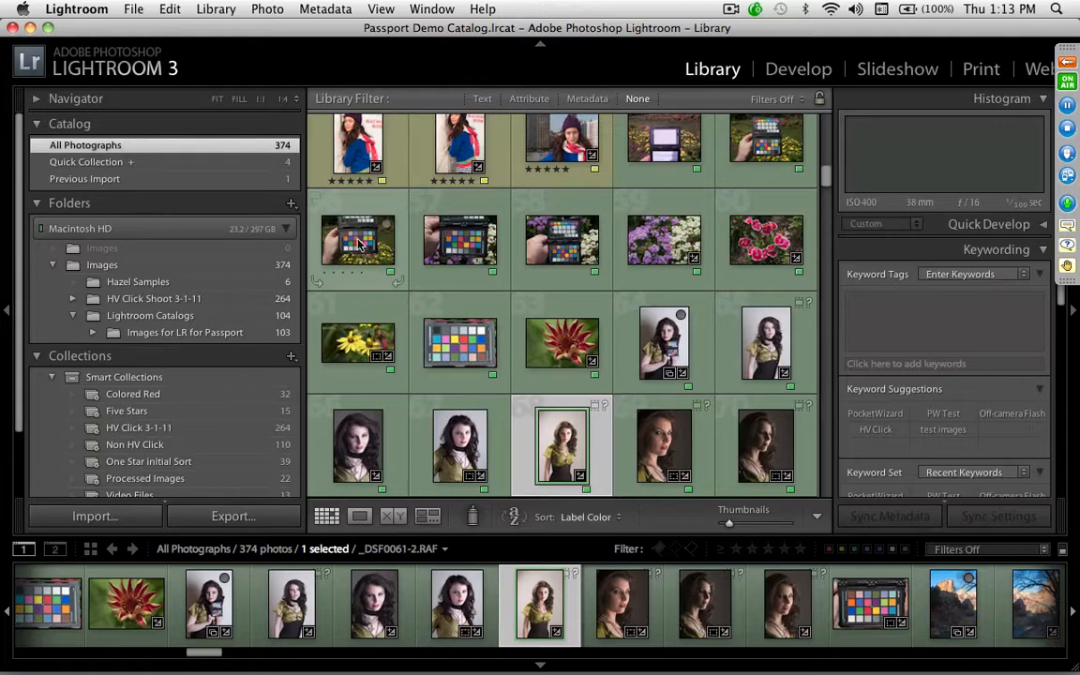
Step: Remove the empty duplicate Images folder from the Macintosh HD folder list
left_click(361, 220)
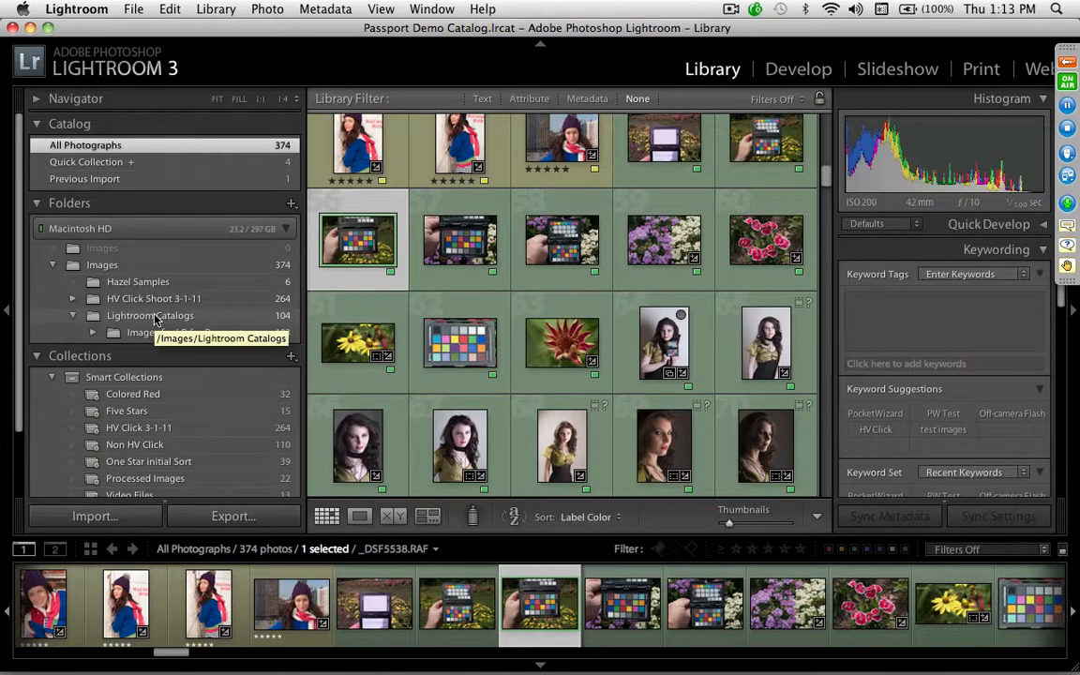
left_click(110, 248)
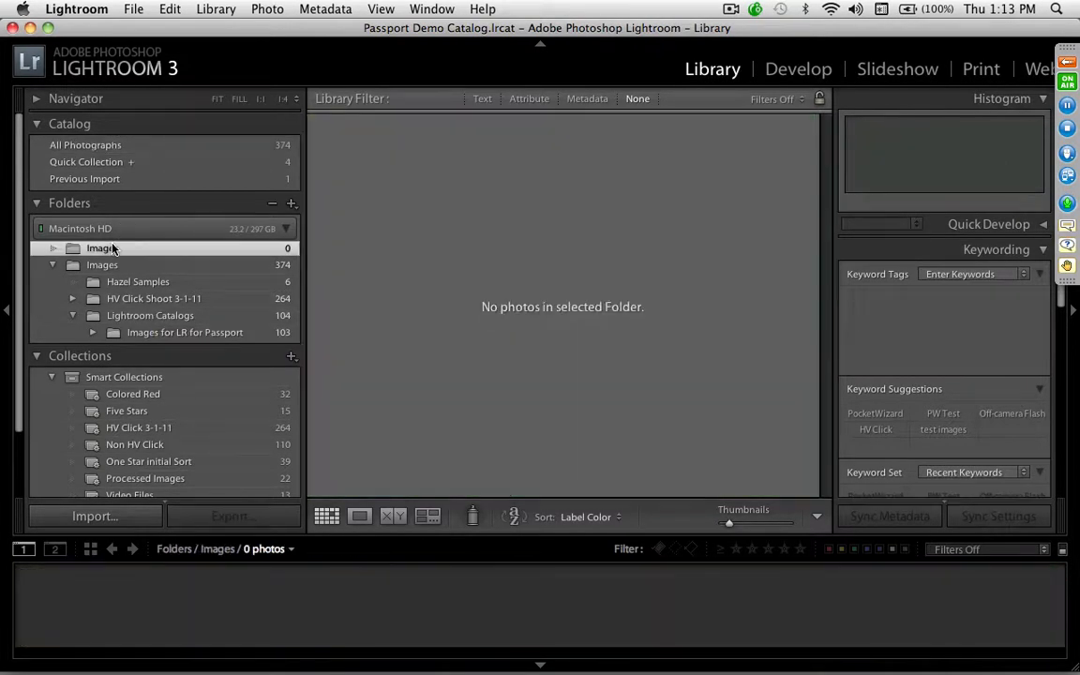
left_click(107, 265)
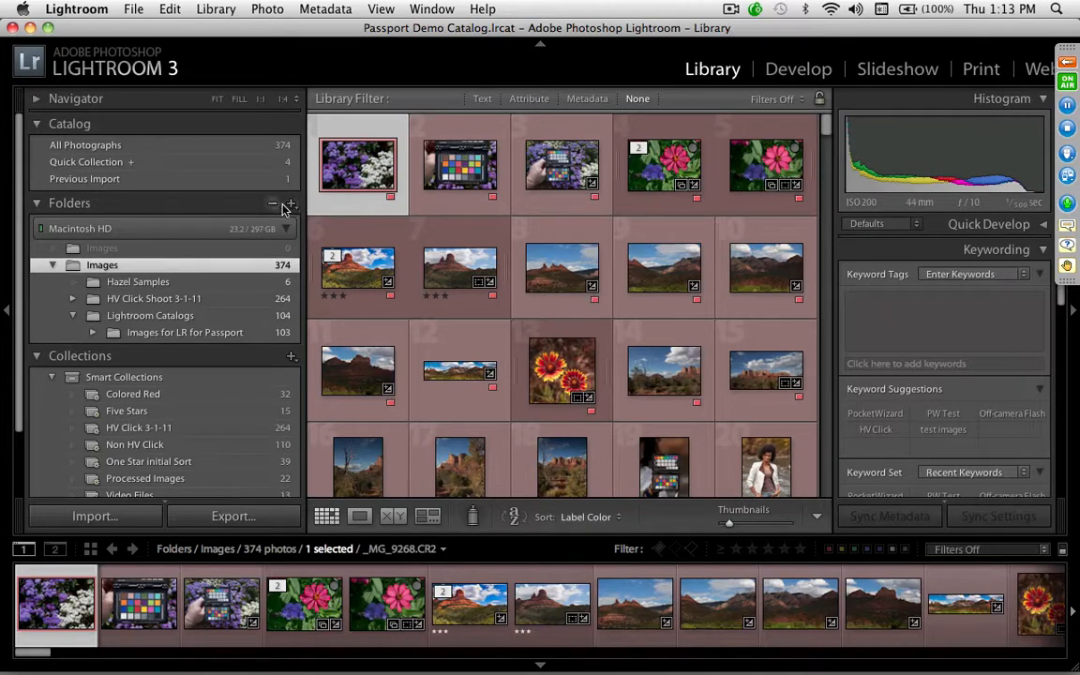
left_click(249, 247)
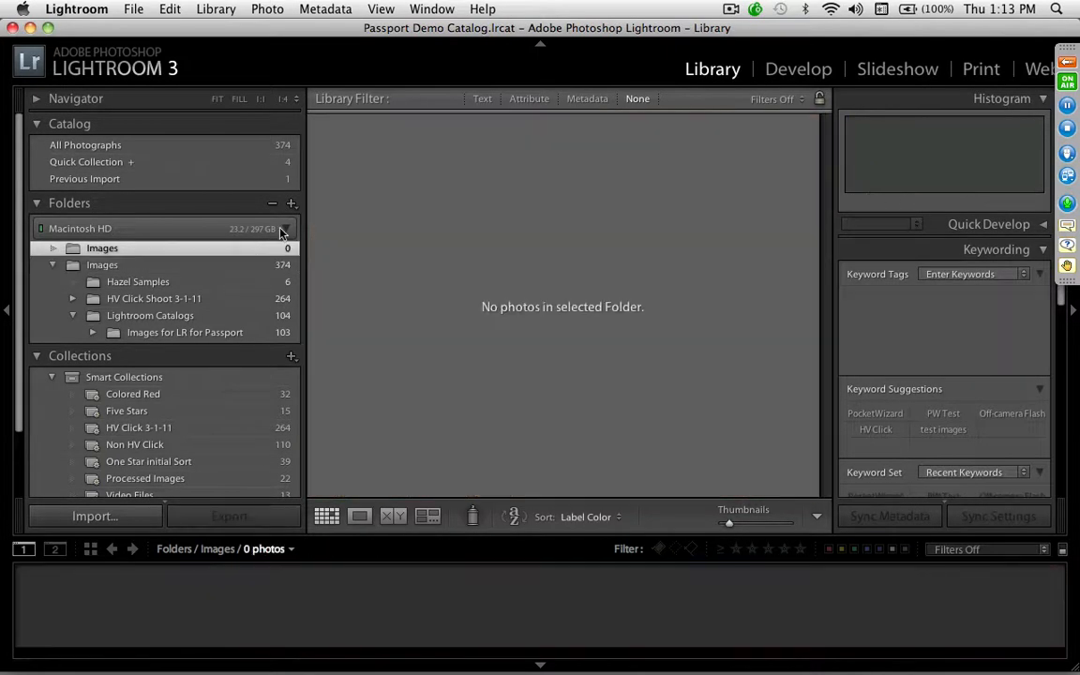
left_click(273, 203)
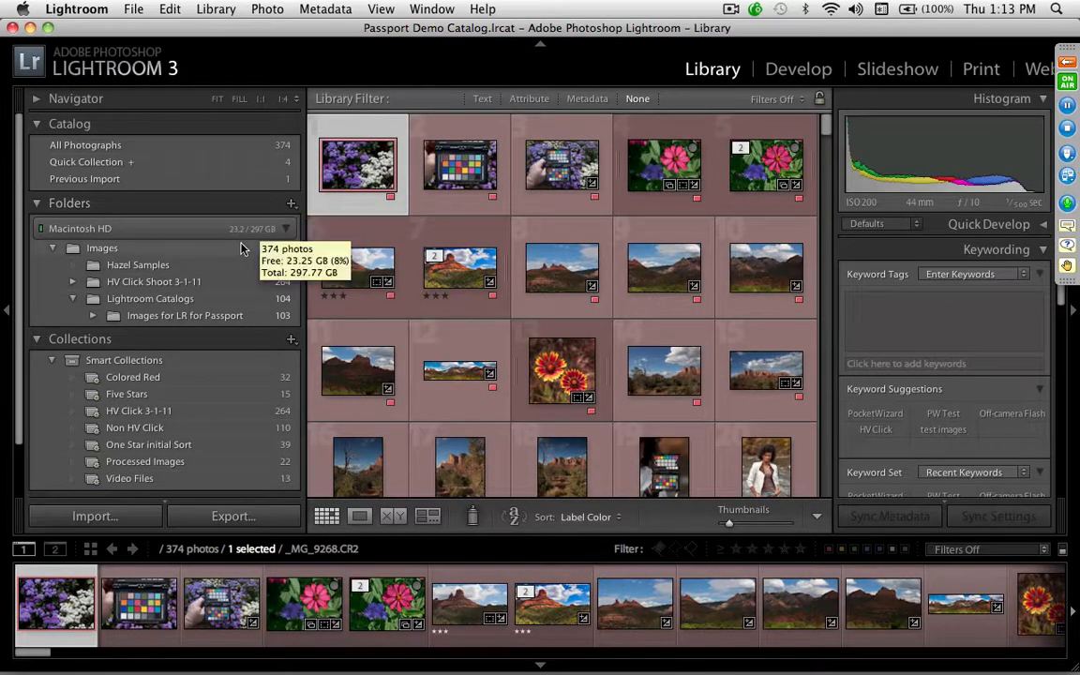
Step: Create a folder named Test Folder inside Images for LR for Passport and add it to the catalog
left_click(212, 269)
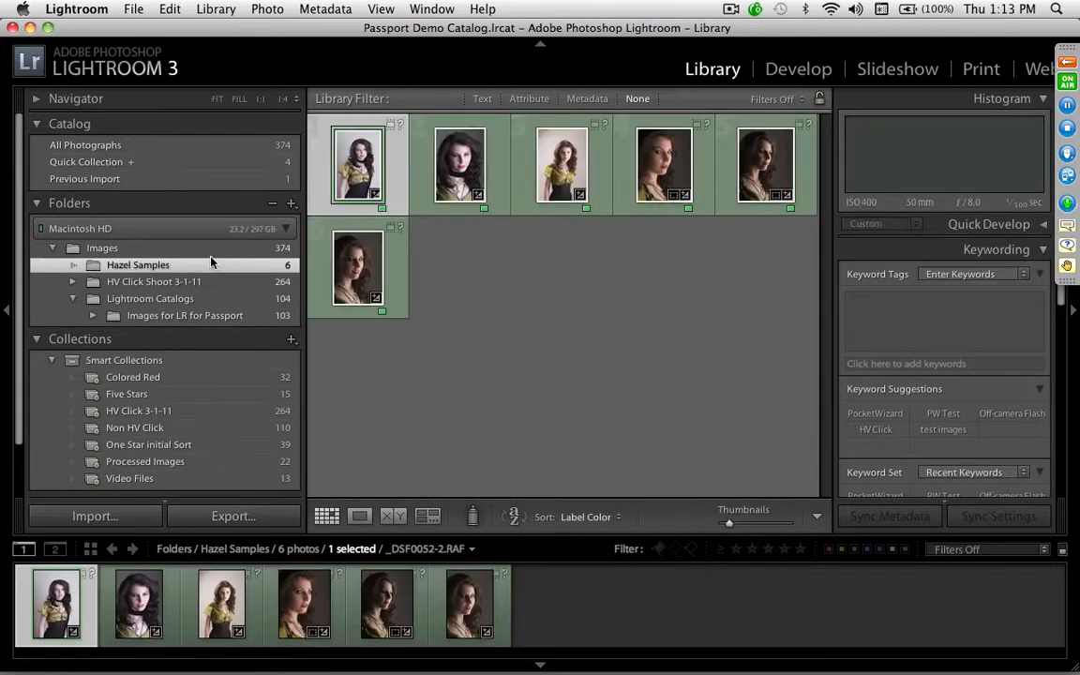
left_click(201, 253)
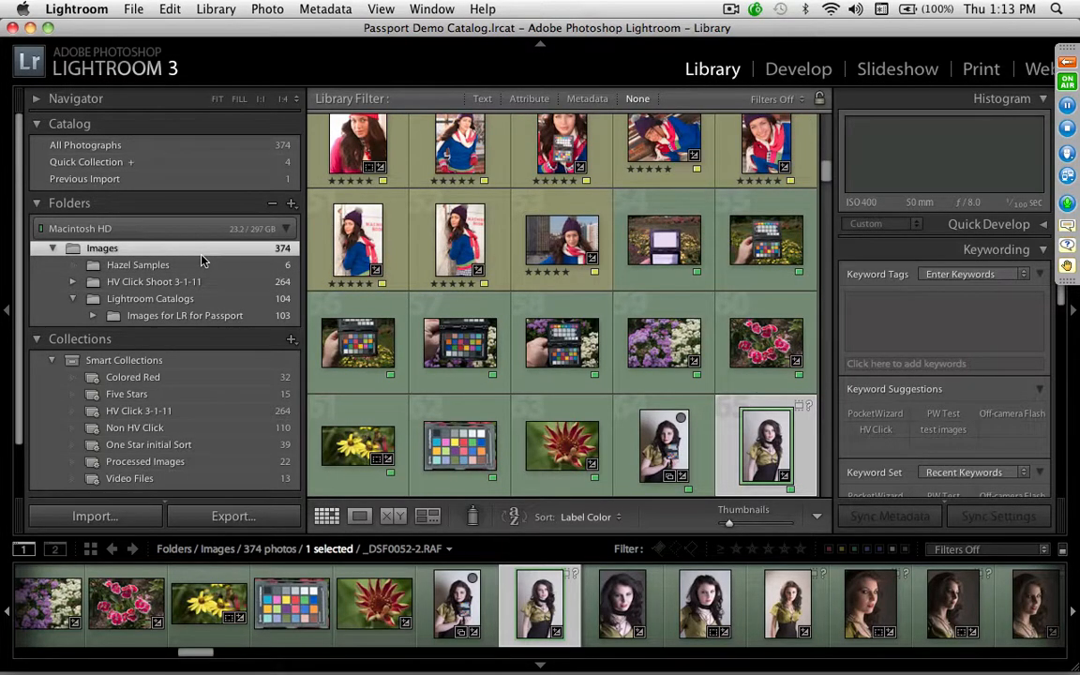
left_click(290, 204)
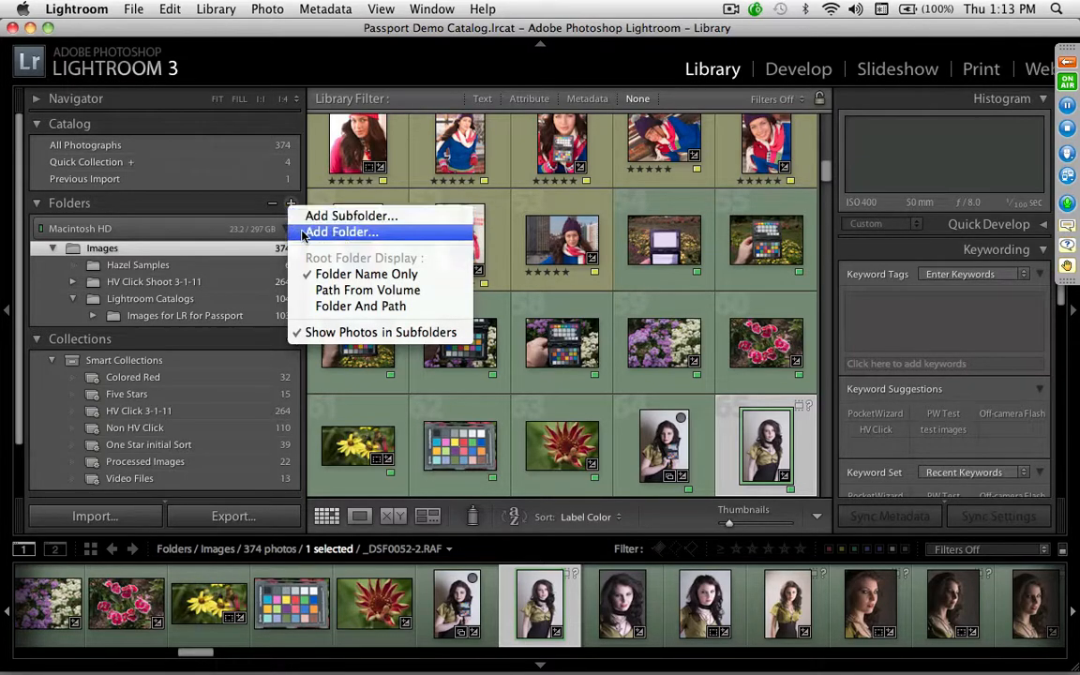
left_click(303, 234)
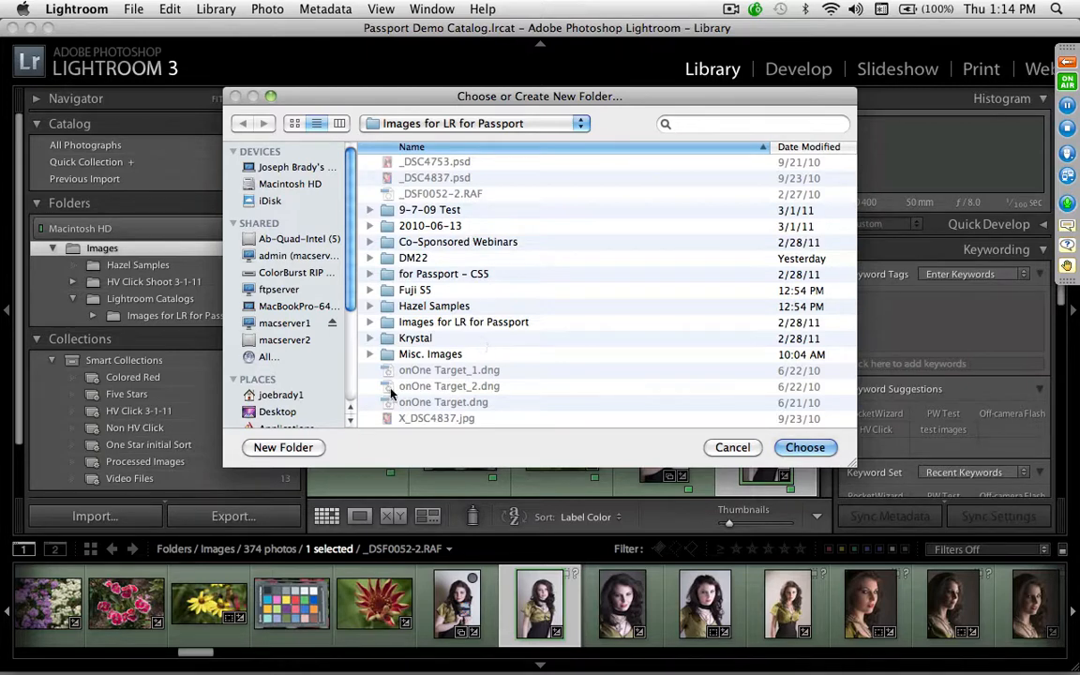
left_click(310, 449)
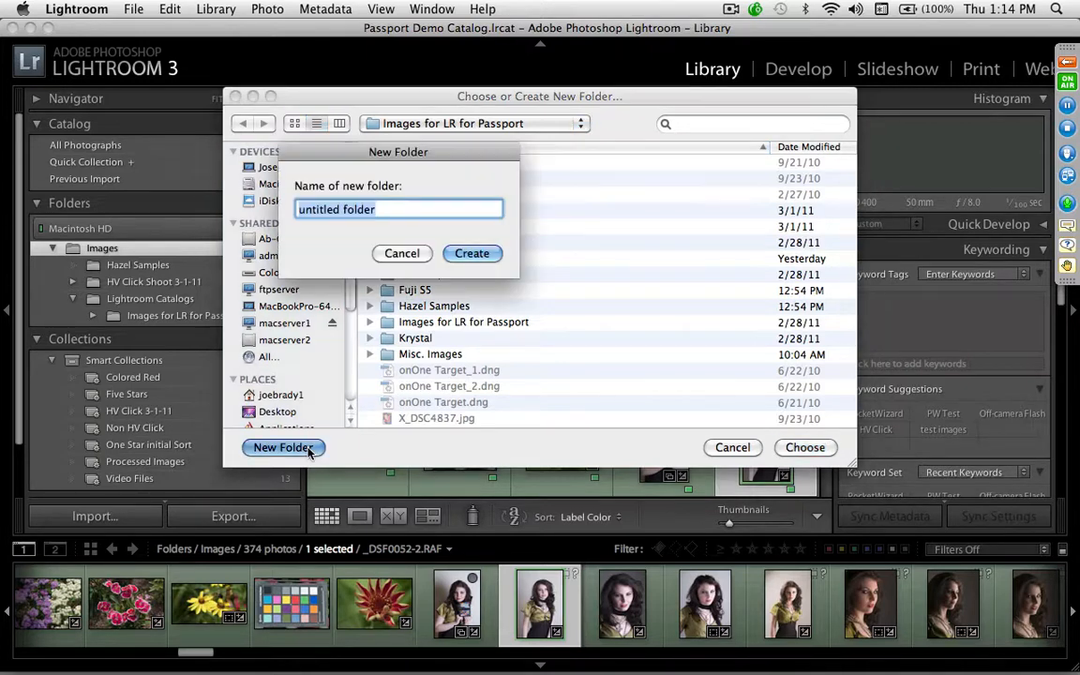
type("Test Fold")
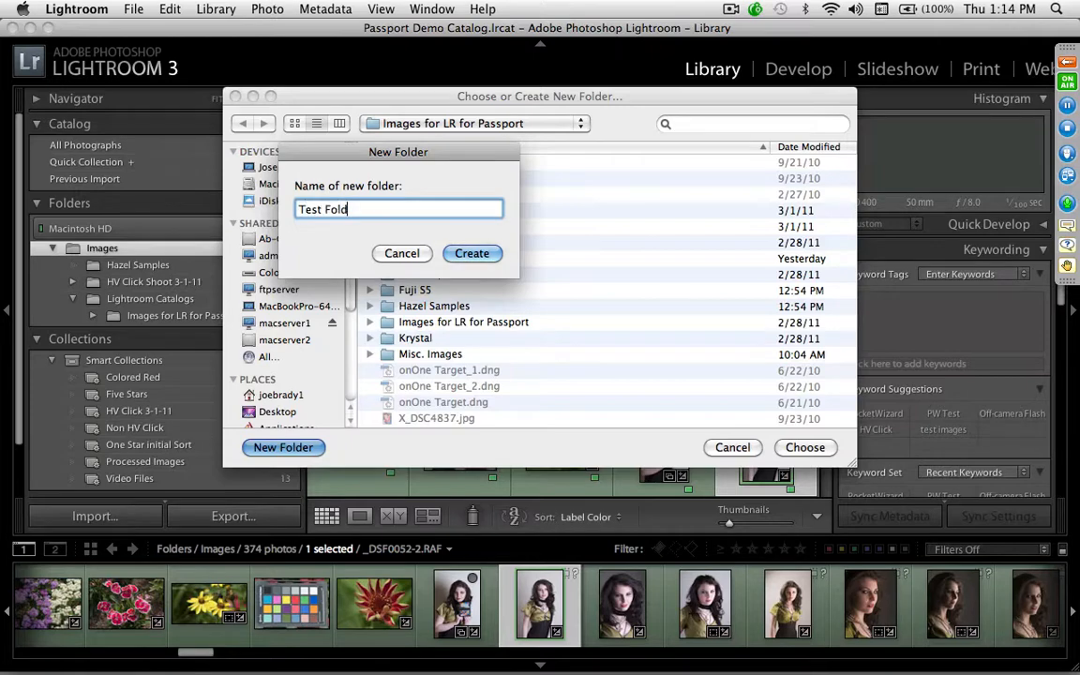
type("er")
left_click(466, 251)
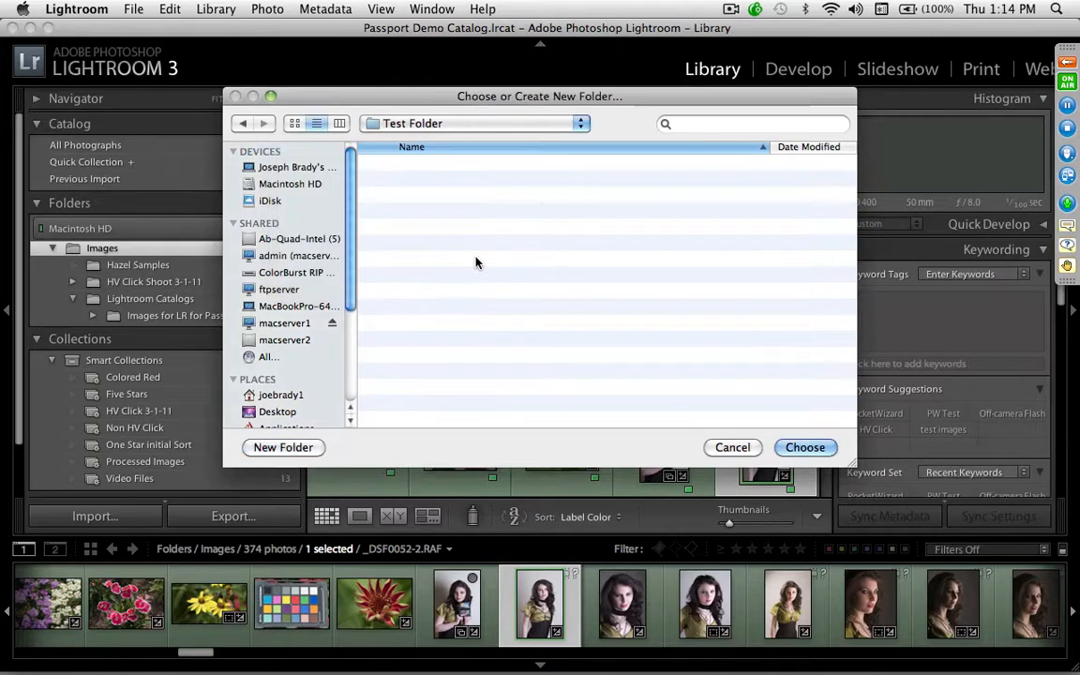
left_click(806, 448)
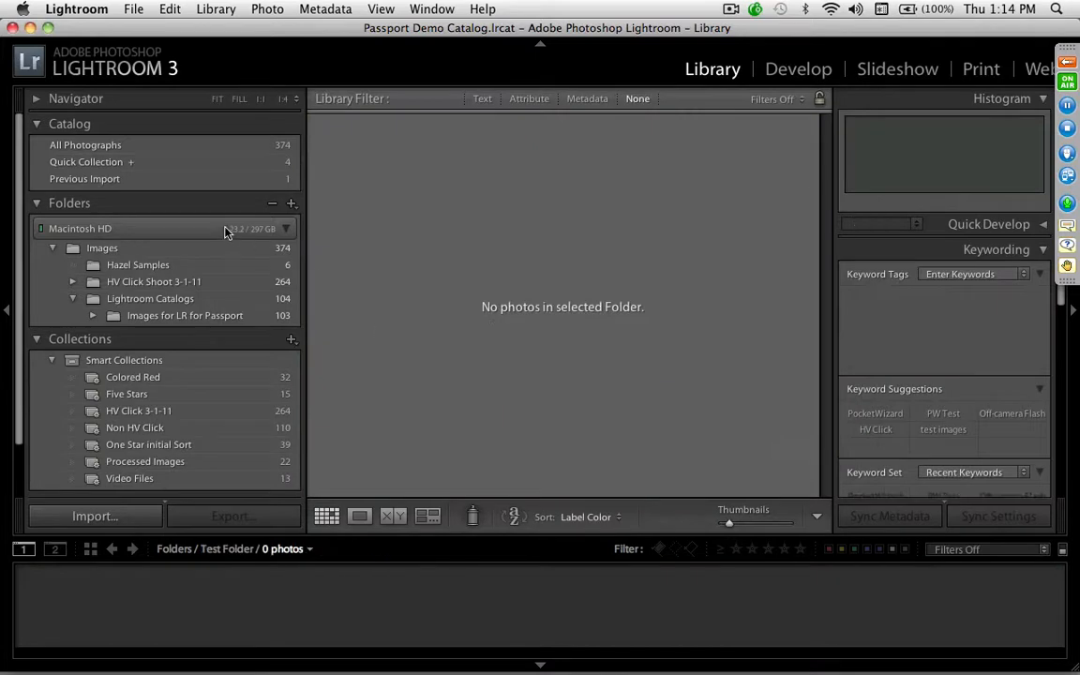
Step: Browse the Macintosh HD folder tree, display the Images folder's photos, and expand the subfolders of Images for LR for Passport
left_click(226, 232)
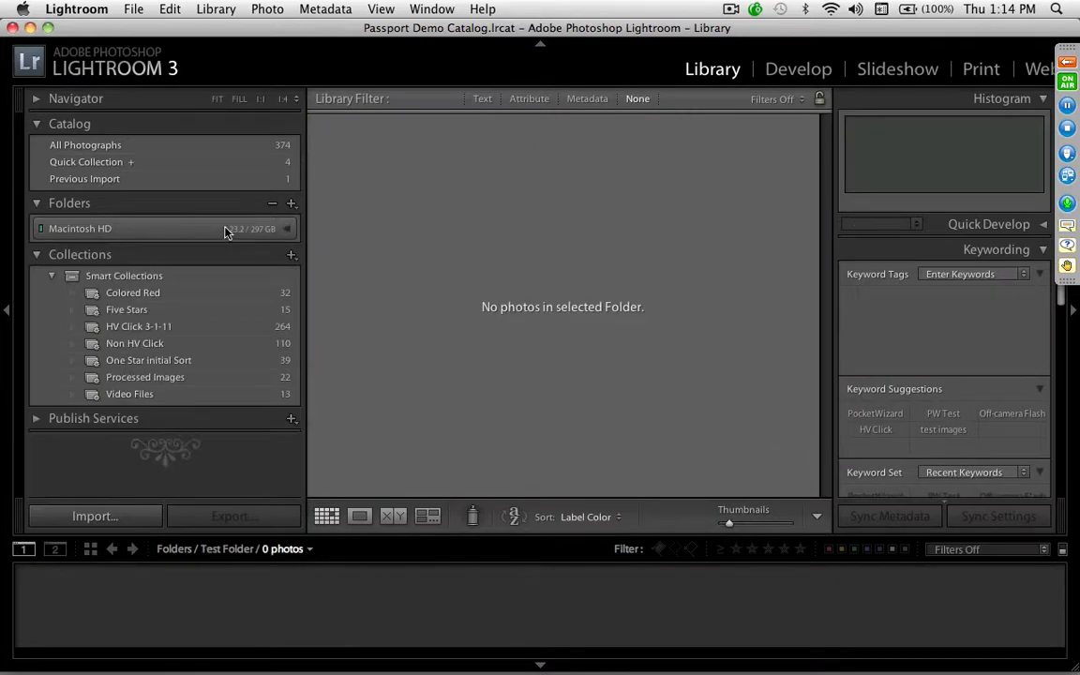
left_click(130, 232)
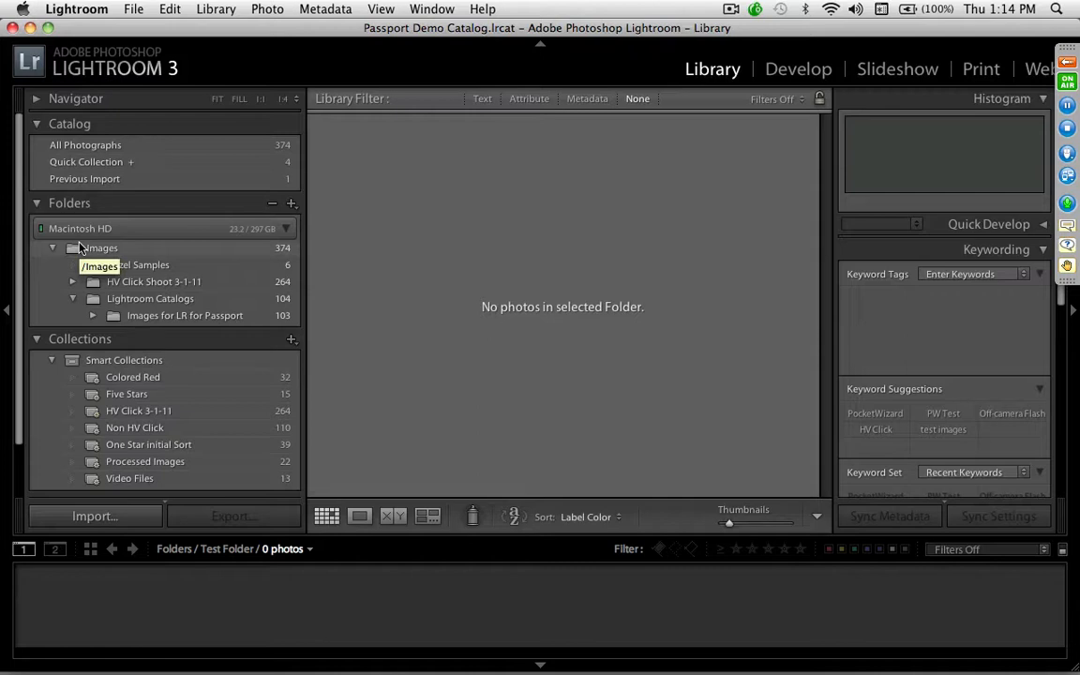
left_click(287, 233)
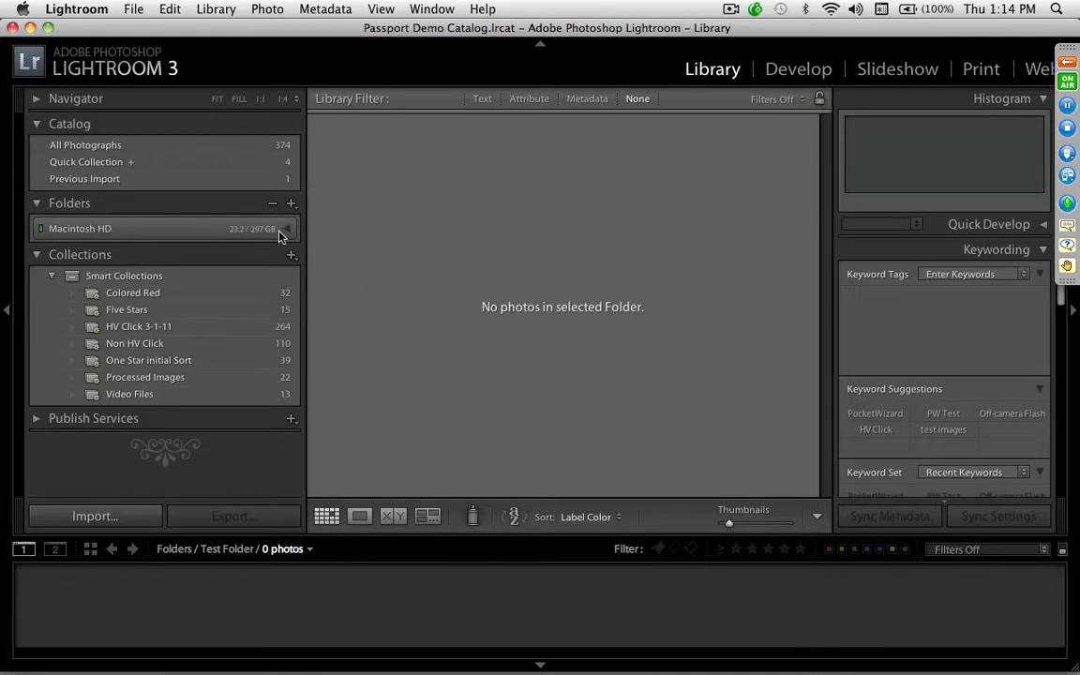
left_click(284, 231)
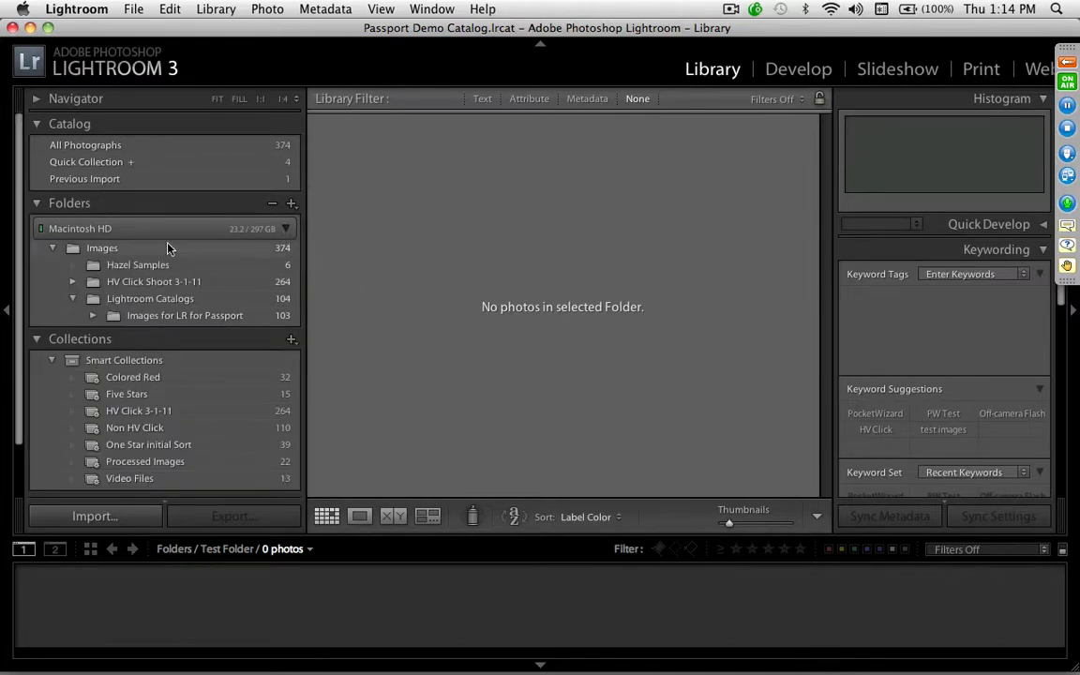
left_click(52, 247)
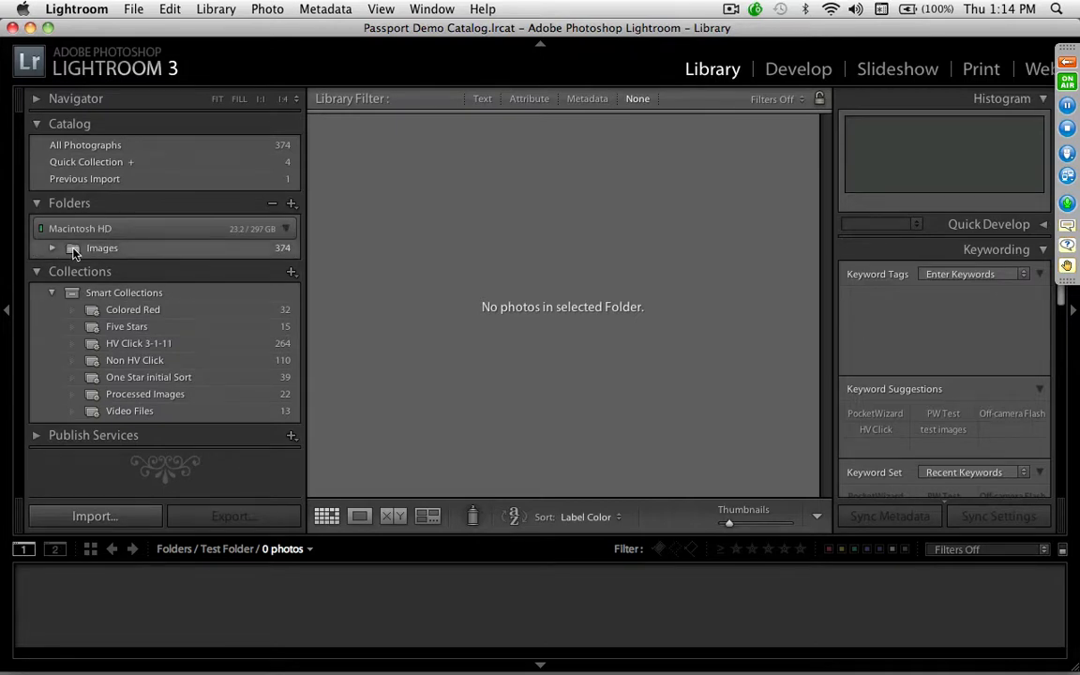
left_click(74, 249)
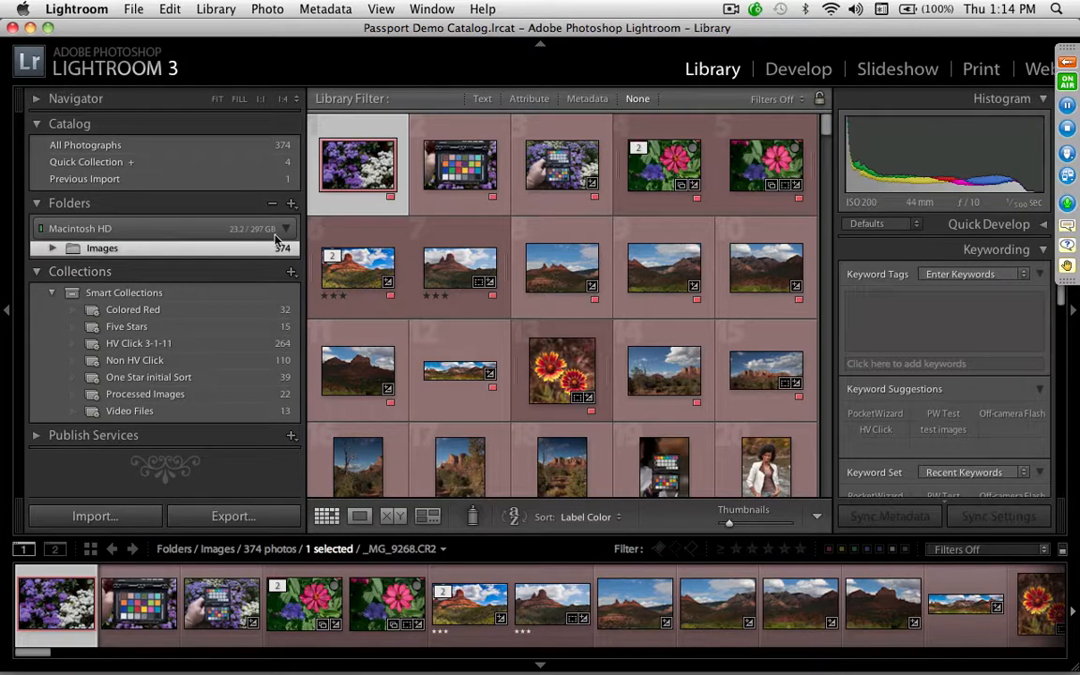
left_click(53, 248)
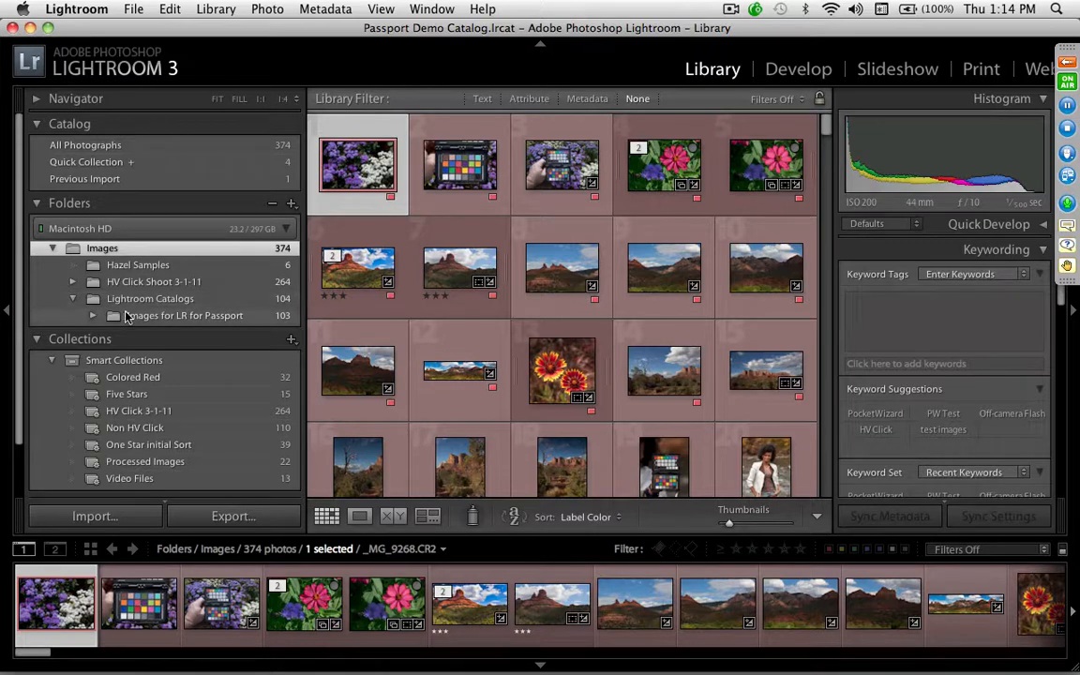
left_click(93, 316)
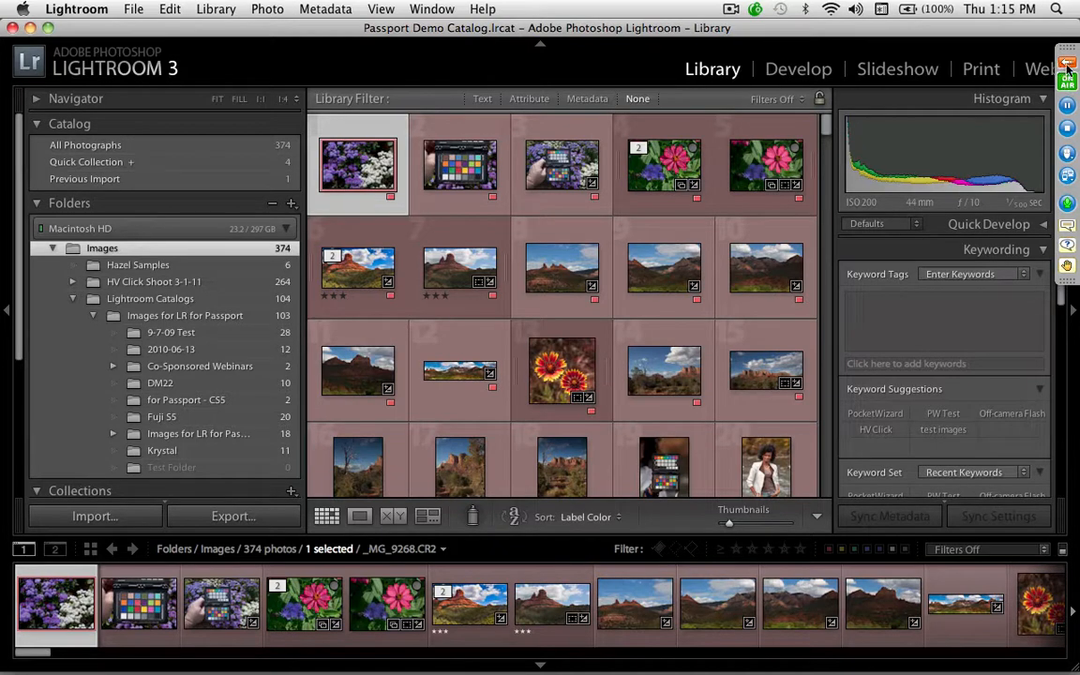
Step: View the selected flower photo in the Slideshow module and return to the Library with the Macintosh HD folders collapsed
left_click(895, 66)
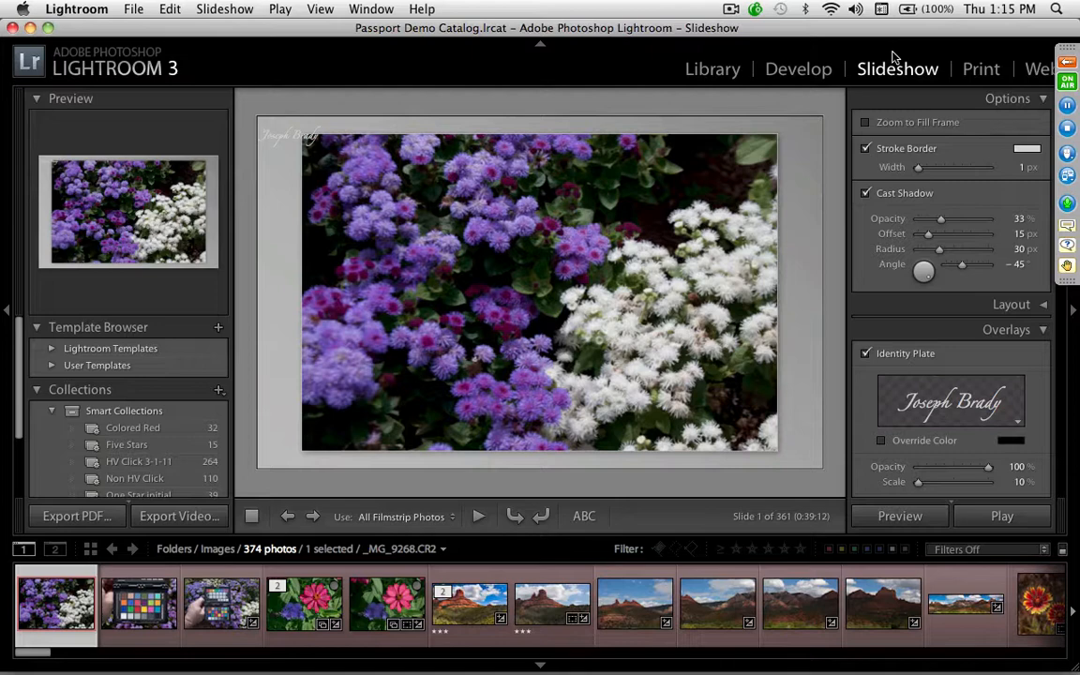
left_click(728, 70)
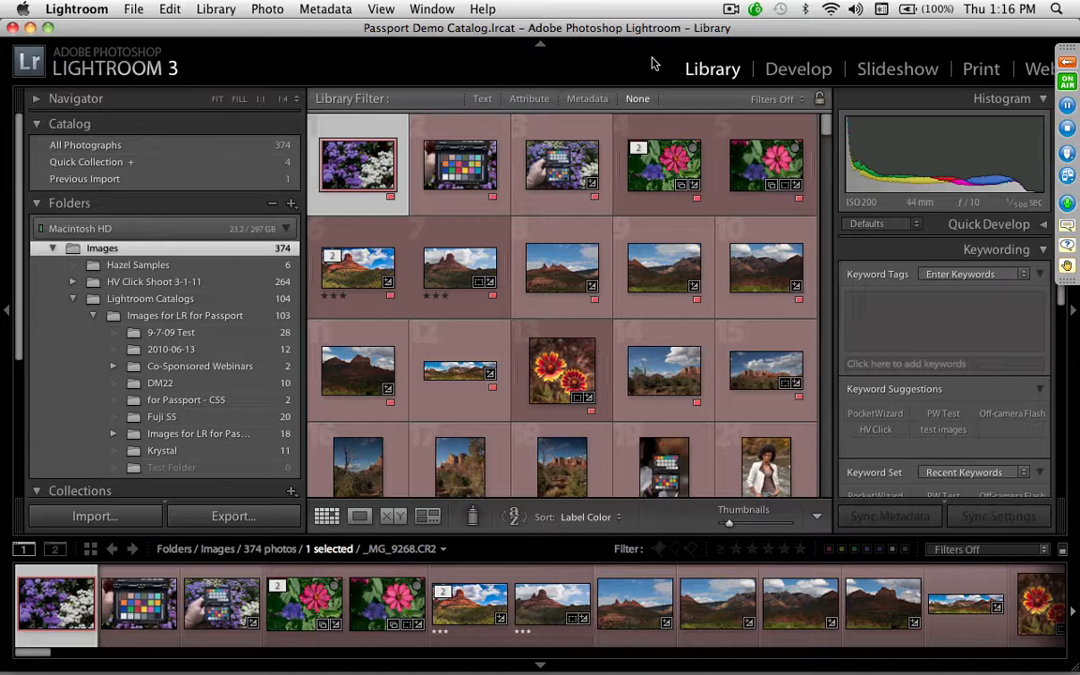
left_click(287, 228)
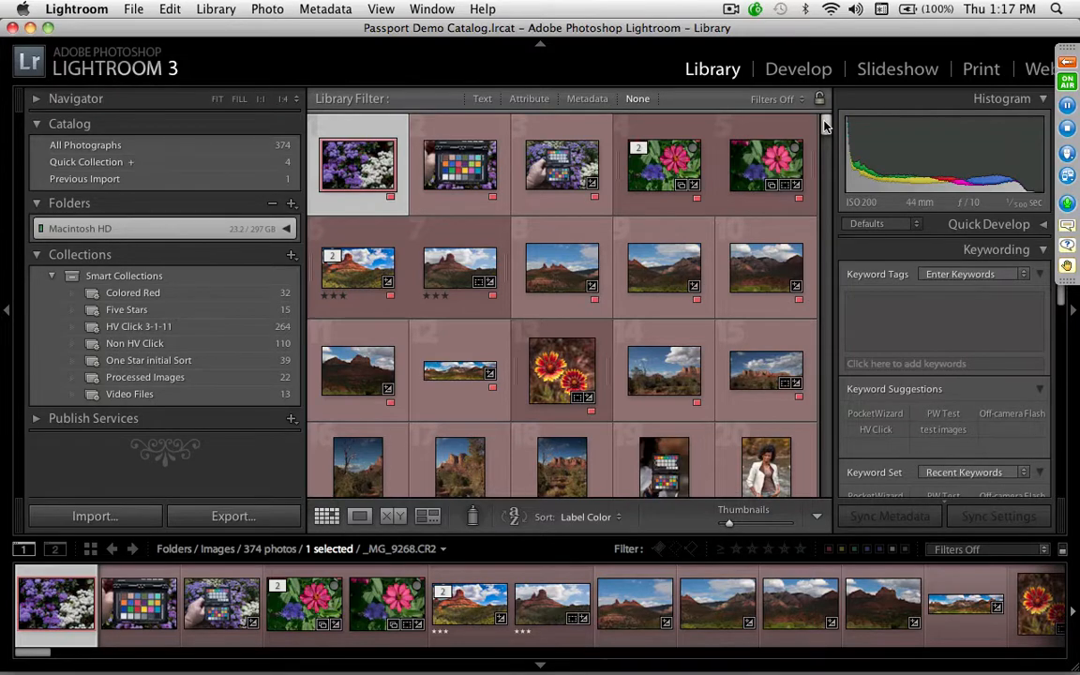
Step: Start a photo import from the NO NAME card and mark only IMG_0375.JPG through IMG_0380.JPG for import
key("super+shift+i")
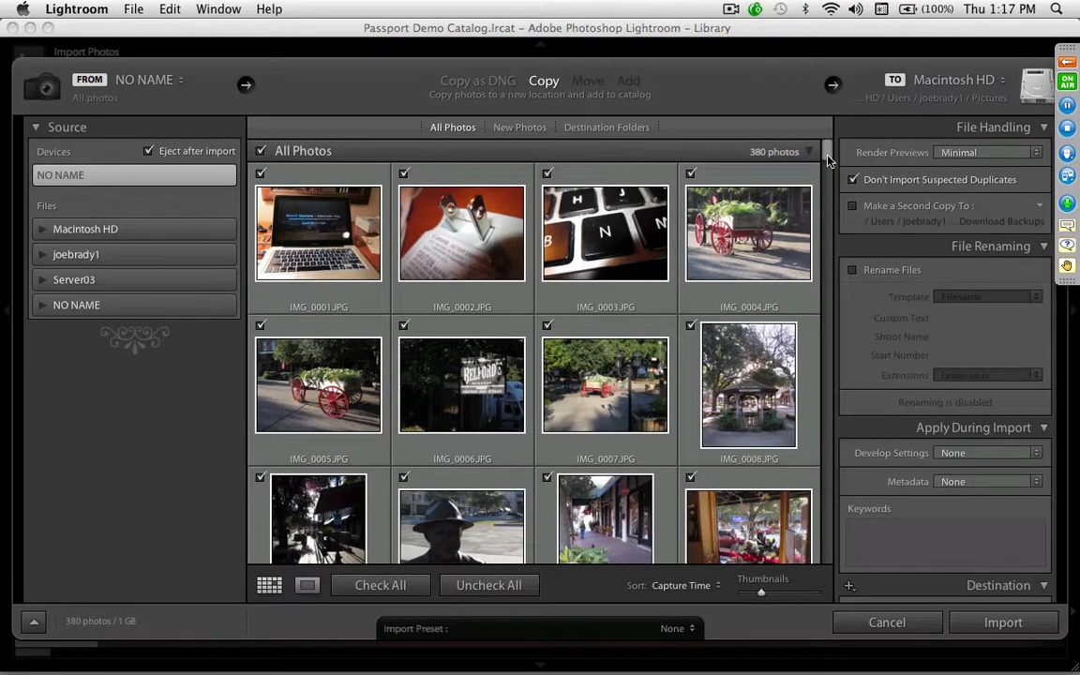
left_click_drag(828, 160, 798, 140)
left_click_drag(828, 157, 813, 573)
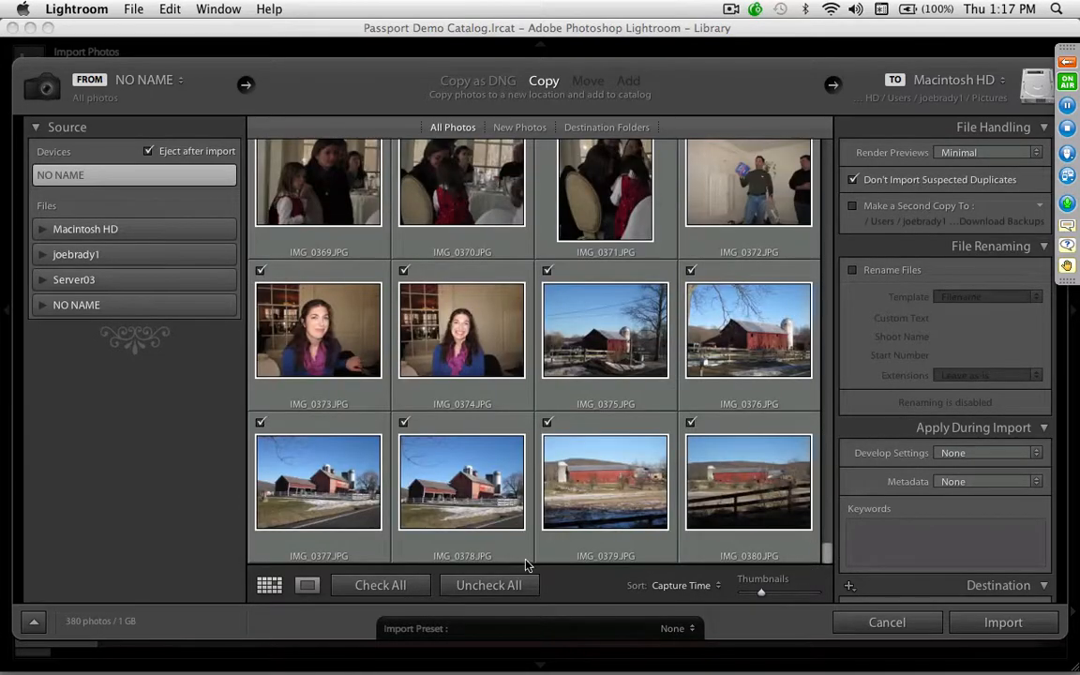
left_click(481, 587)
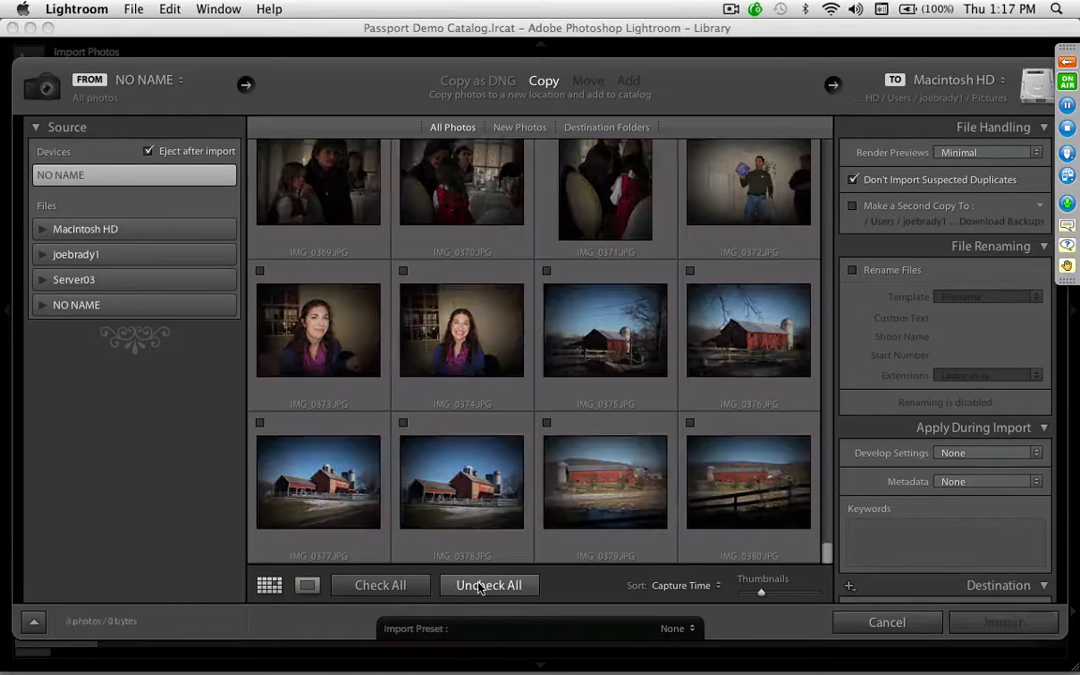
left_click(614, 363)
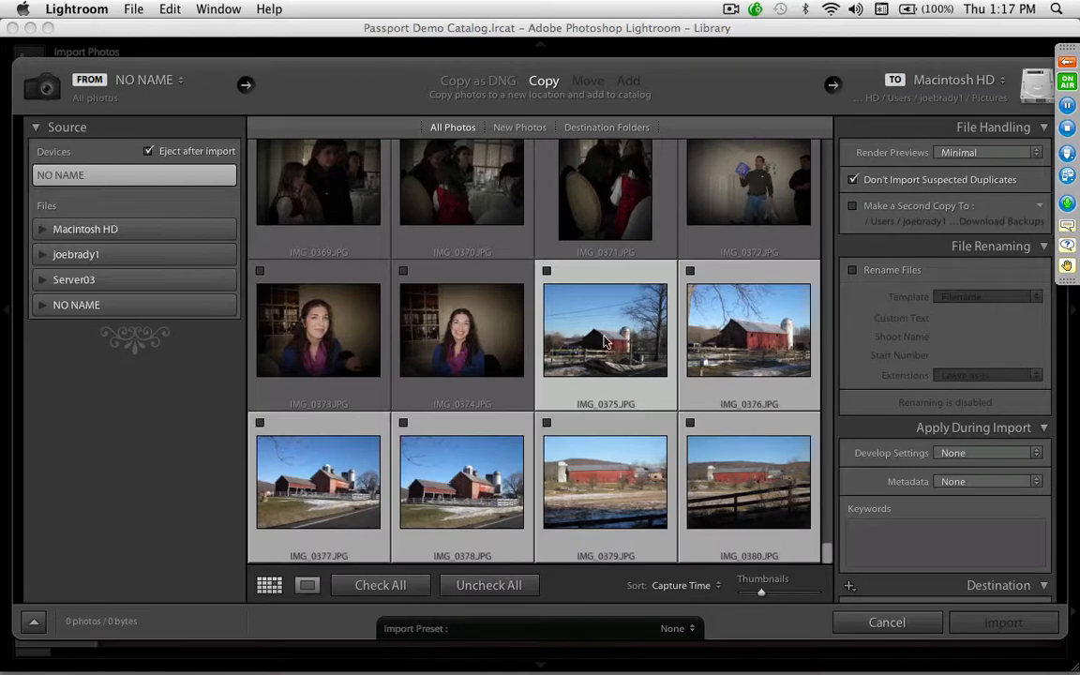
left_click(546, 272)
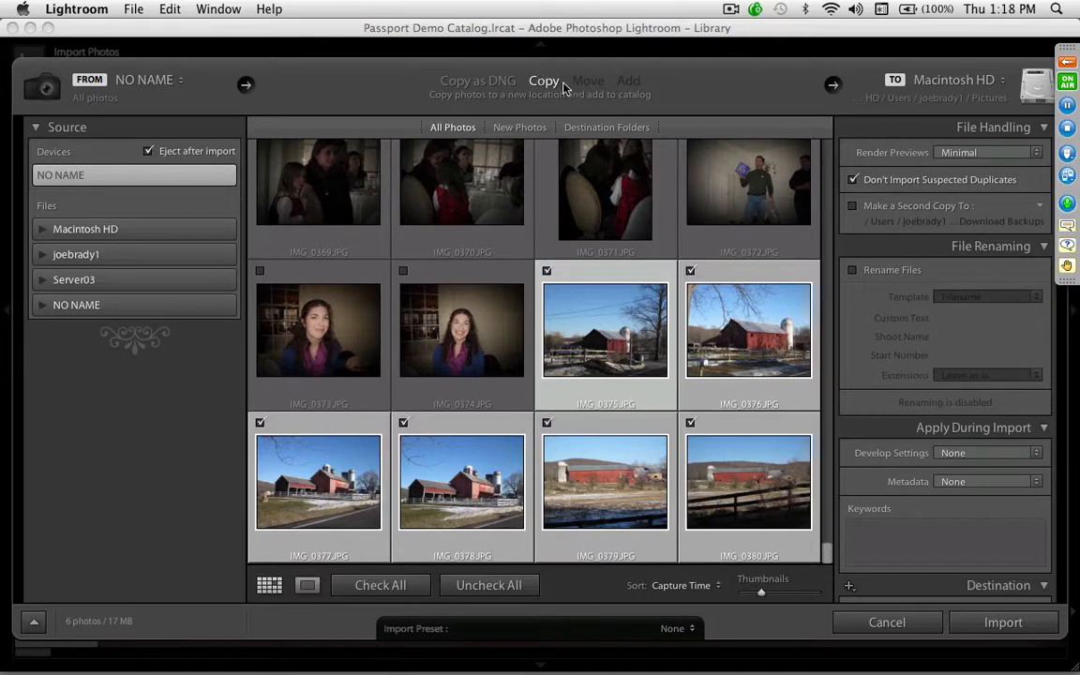
Step: Set the import destination to Test Folder inside Images for LR for Passport
left_click(967, 88)
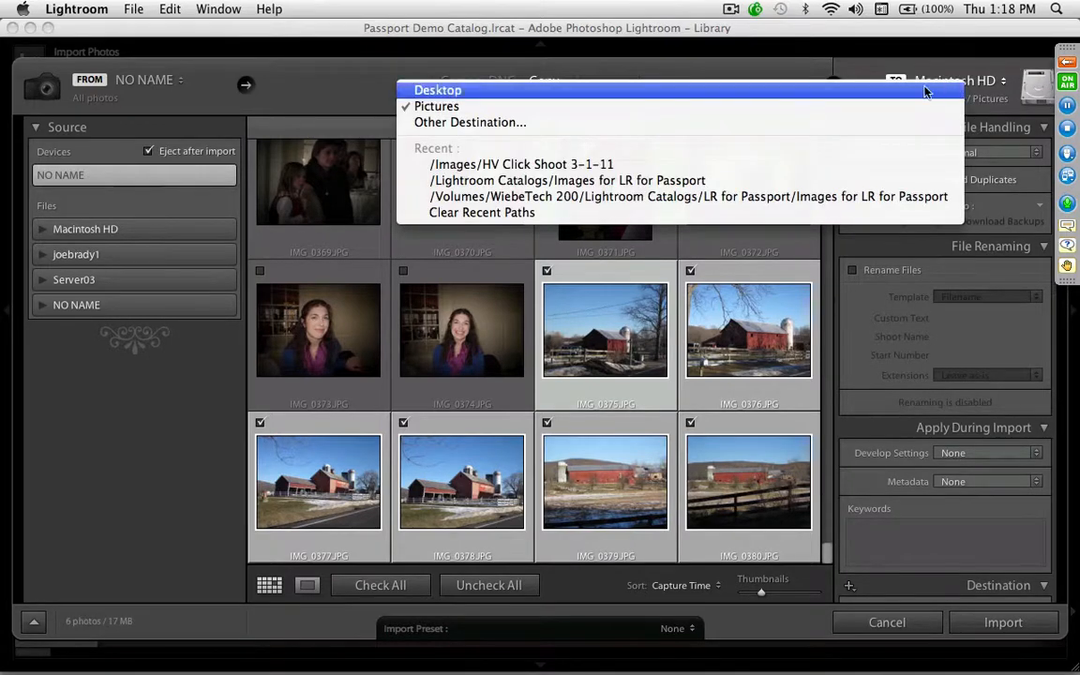
left_click(678, 123)
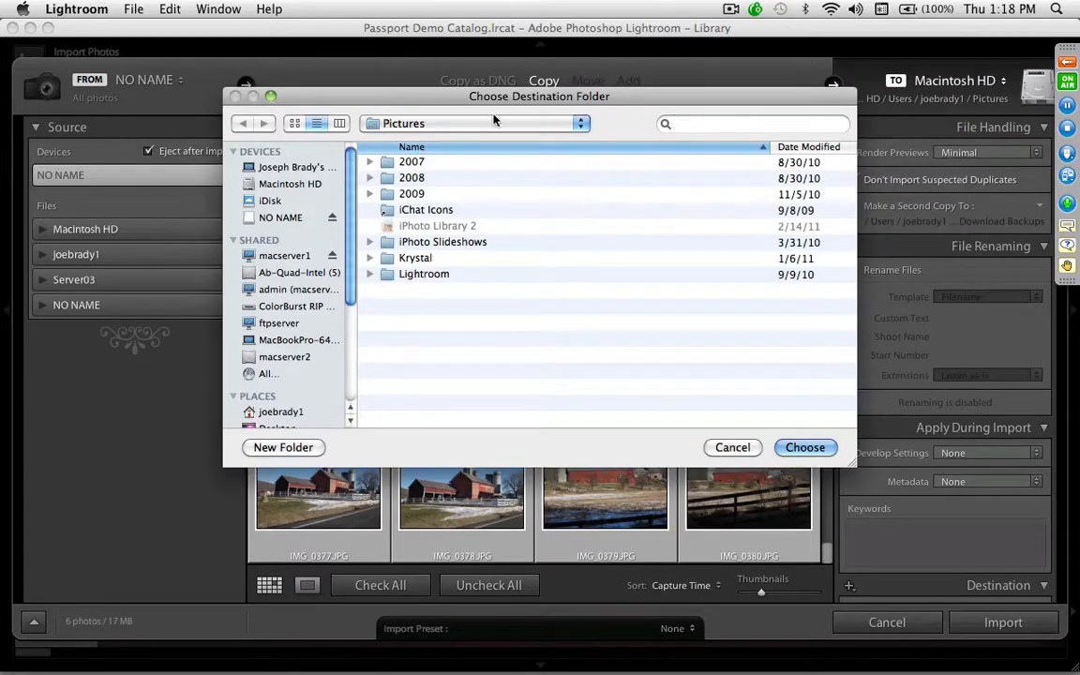
left_click(433, 120)
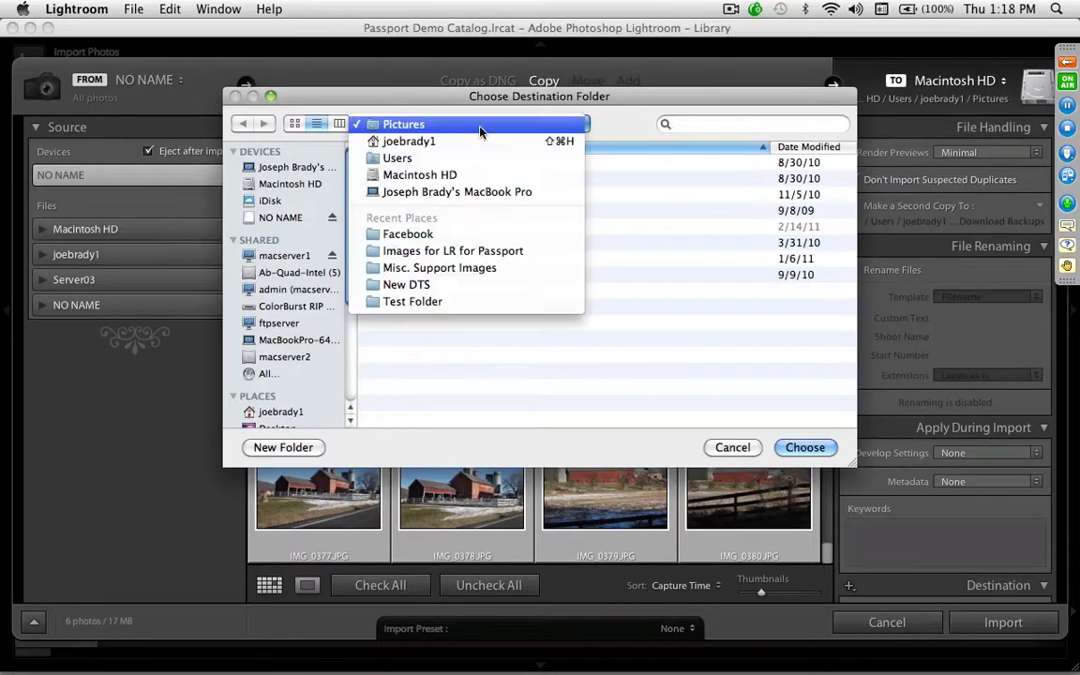
left_click(471, 249)
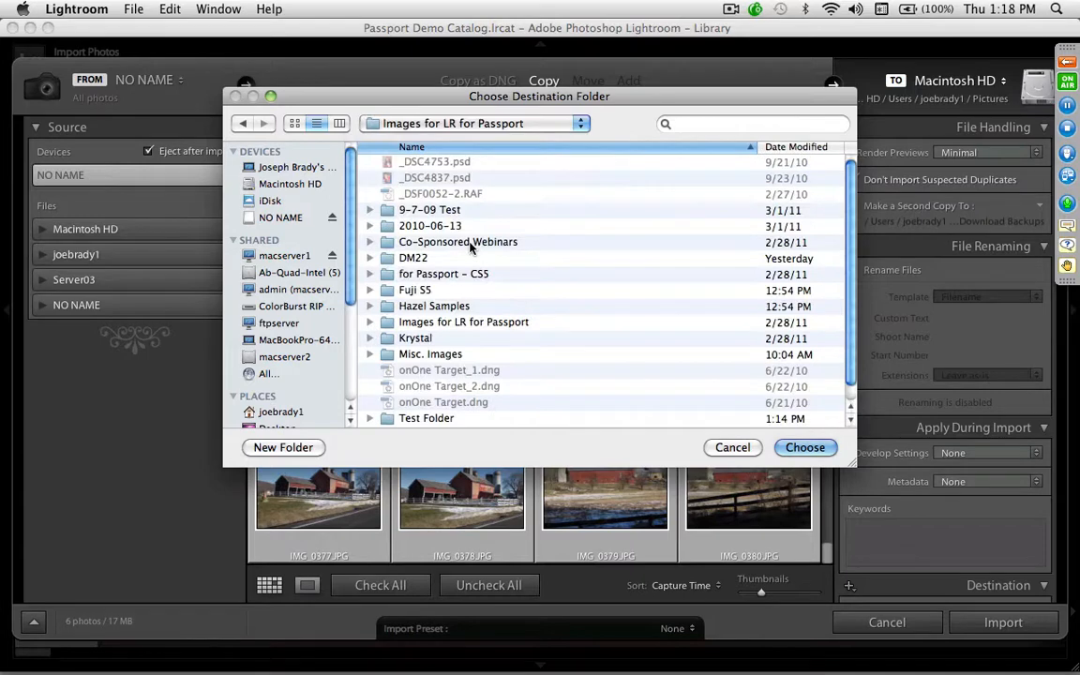
left_click(424, 419)
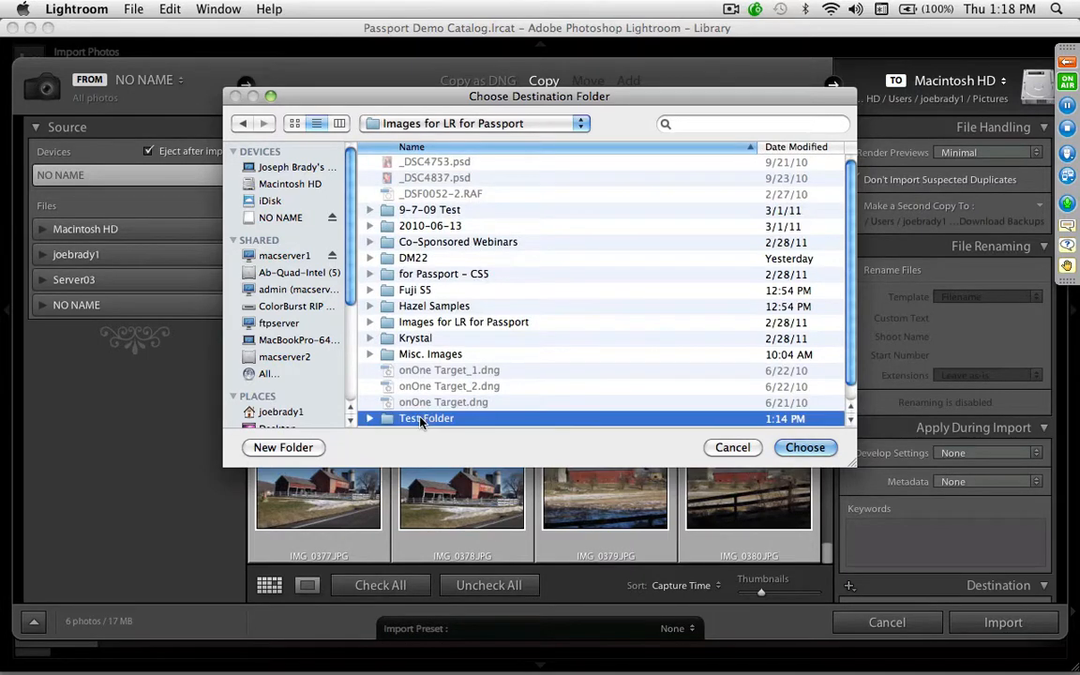
left_click(805, 448)
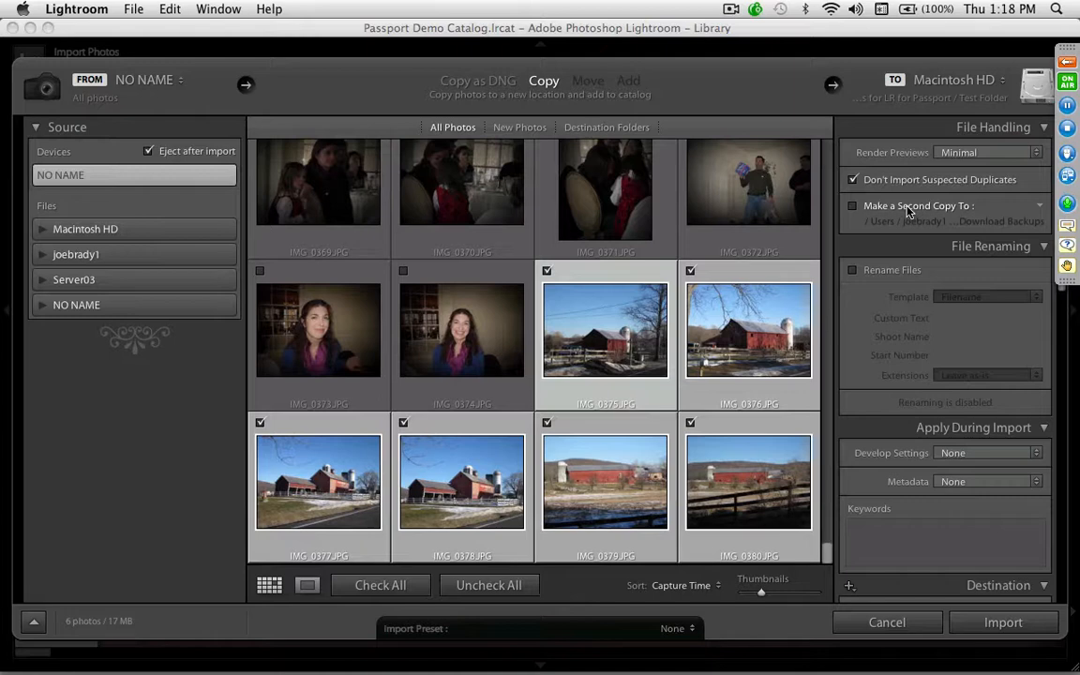
Step: Enable a second copy of the imported photos and view the Download Backups folder selection without changing the location
left_click(854, 206)
left_click(965, 221)
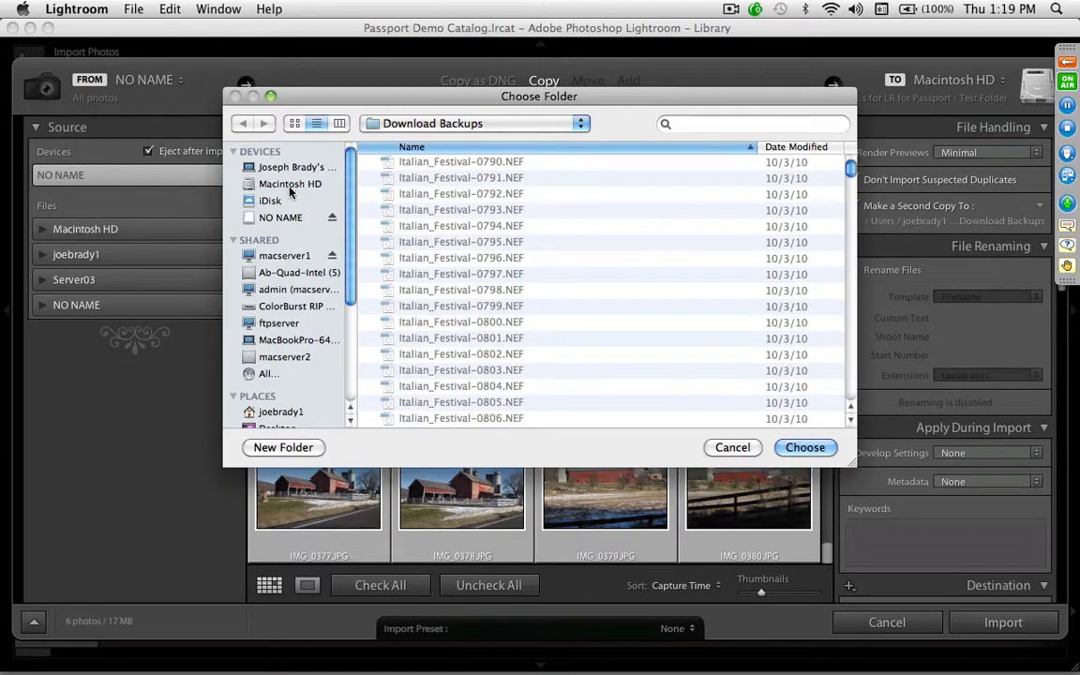
left_click(732, 448)
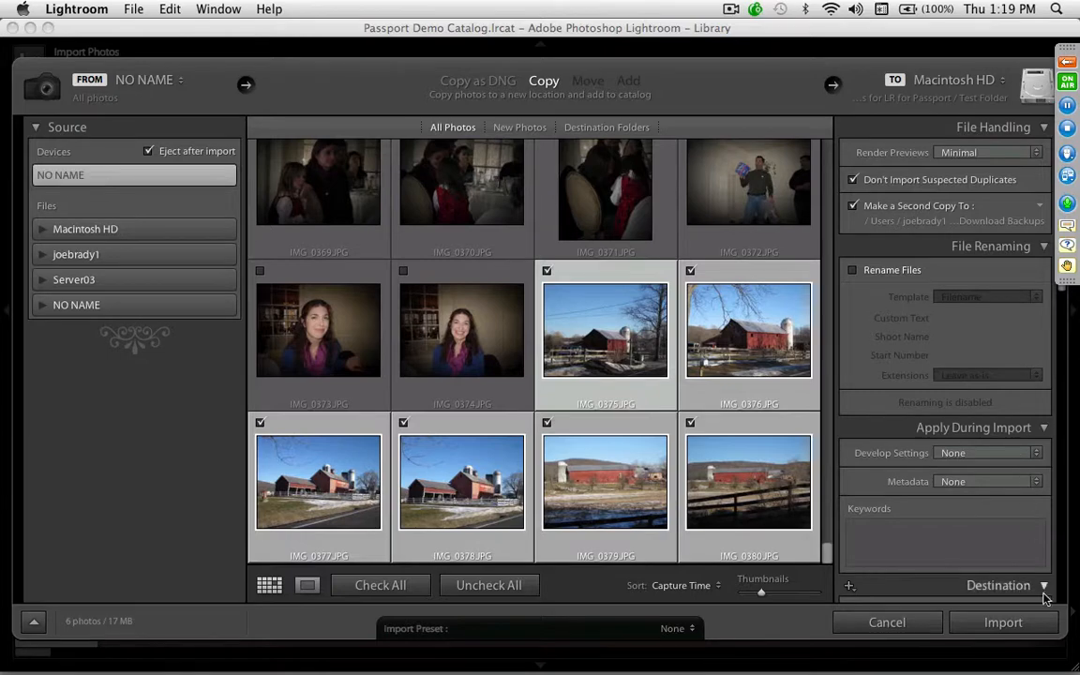
Step: Turn off the second copy and rename the imported files with the Shoot Name - Original File Number template, using shoot name Warwick Barns
left_click_drag(1076, 668, 1049, 662)
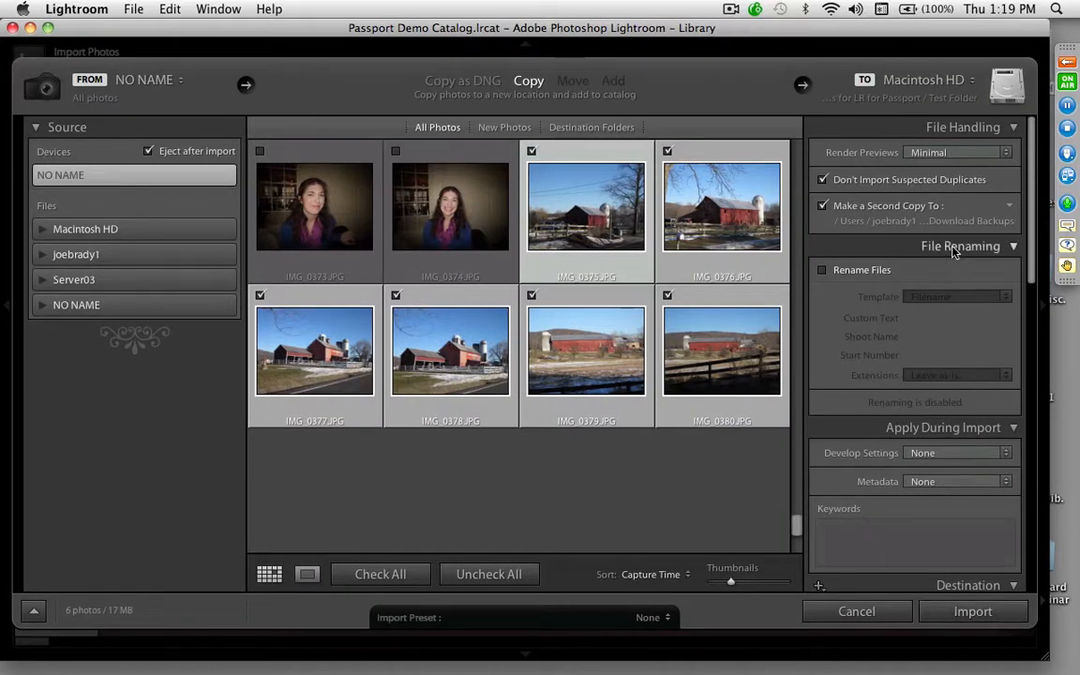
left_click(877, 274)
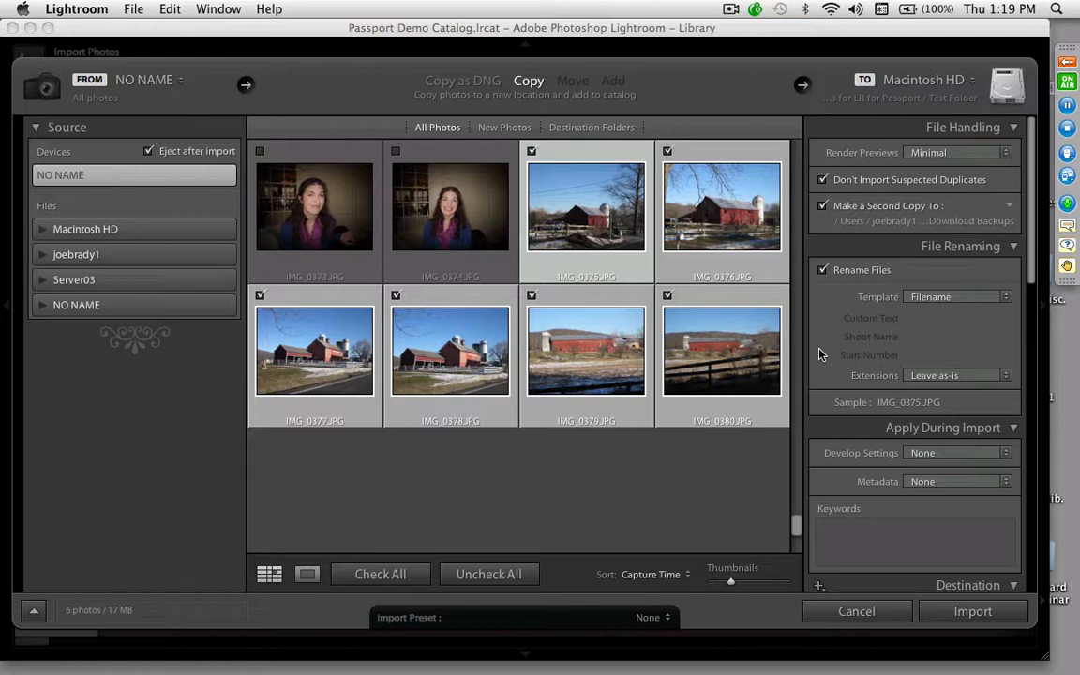
left_click(822, 206)
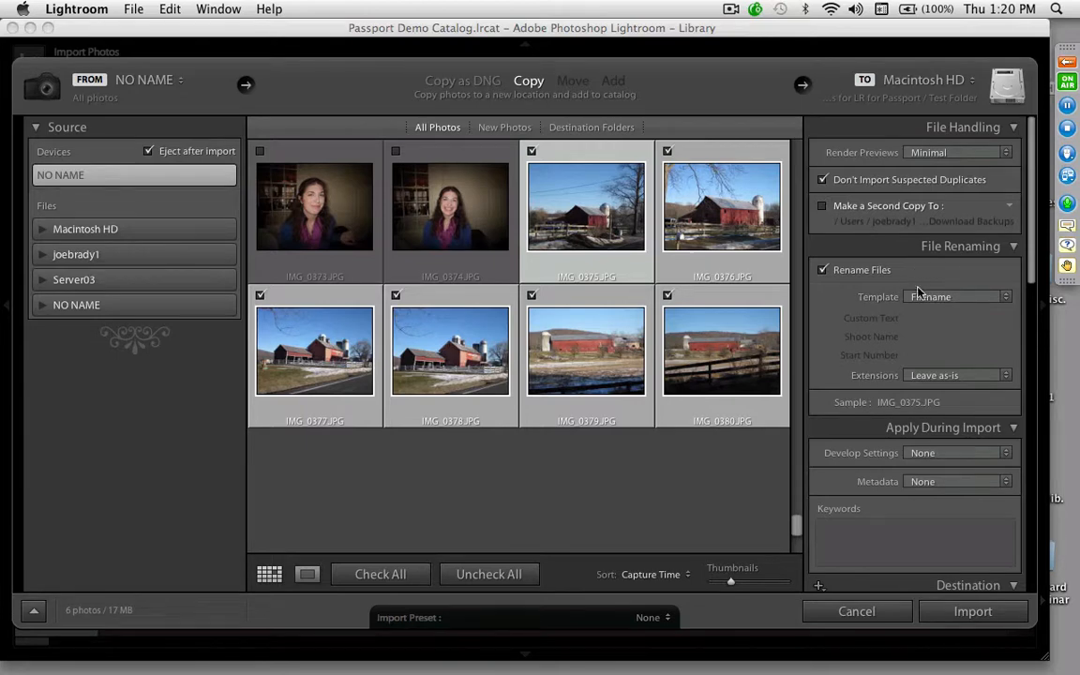
left_click(975, 297)
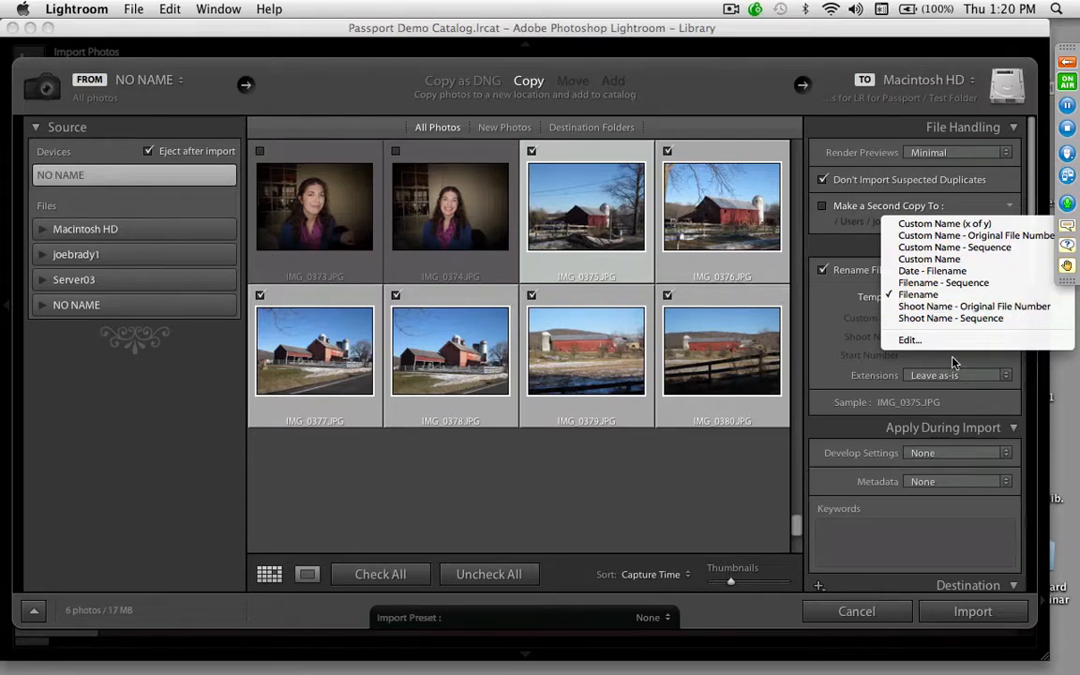
left_click(1001, 307)
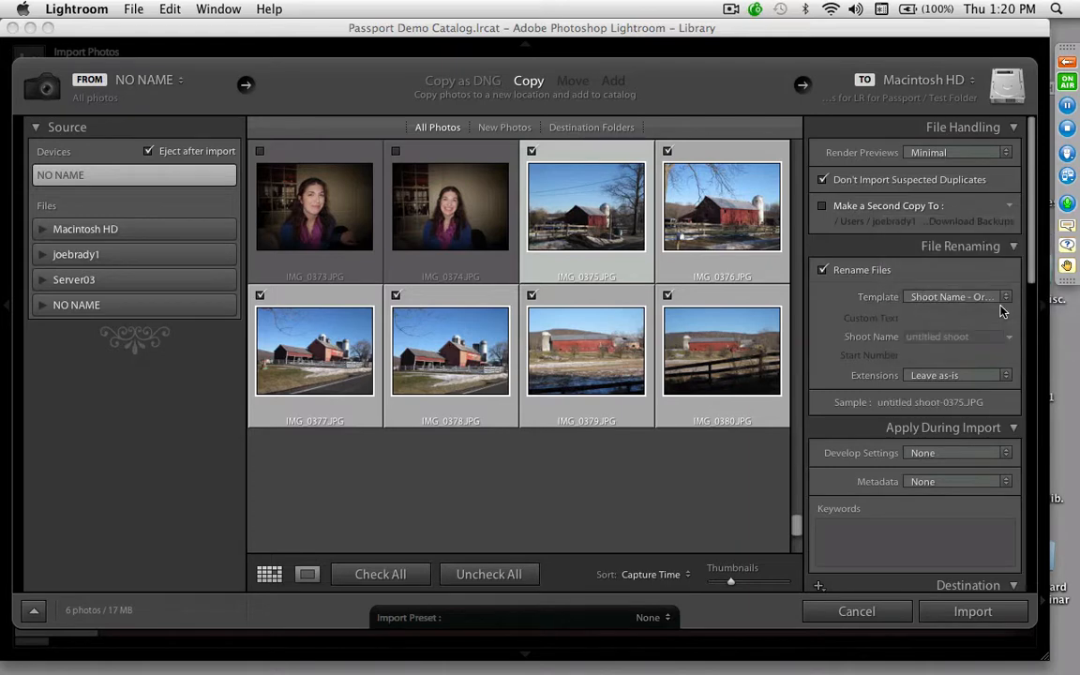
left_click(959, 338)
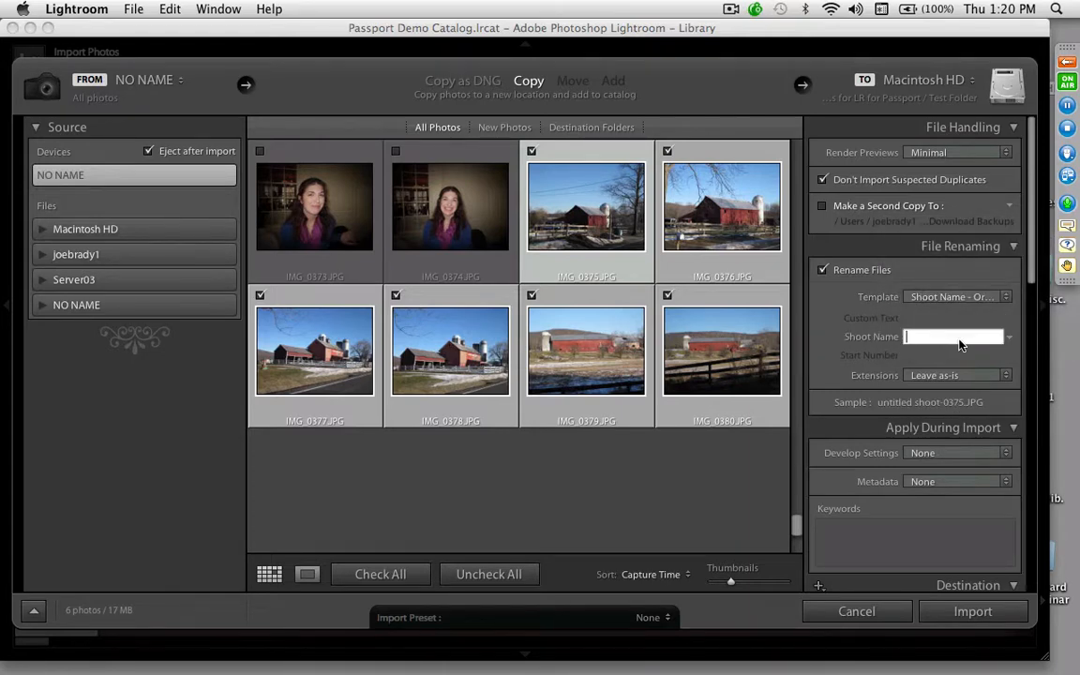
type("Warwick Barns")
key("Return")
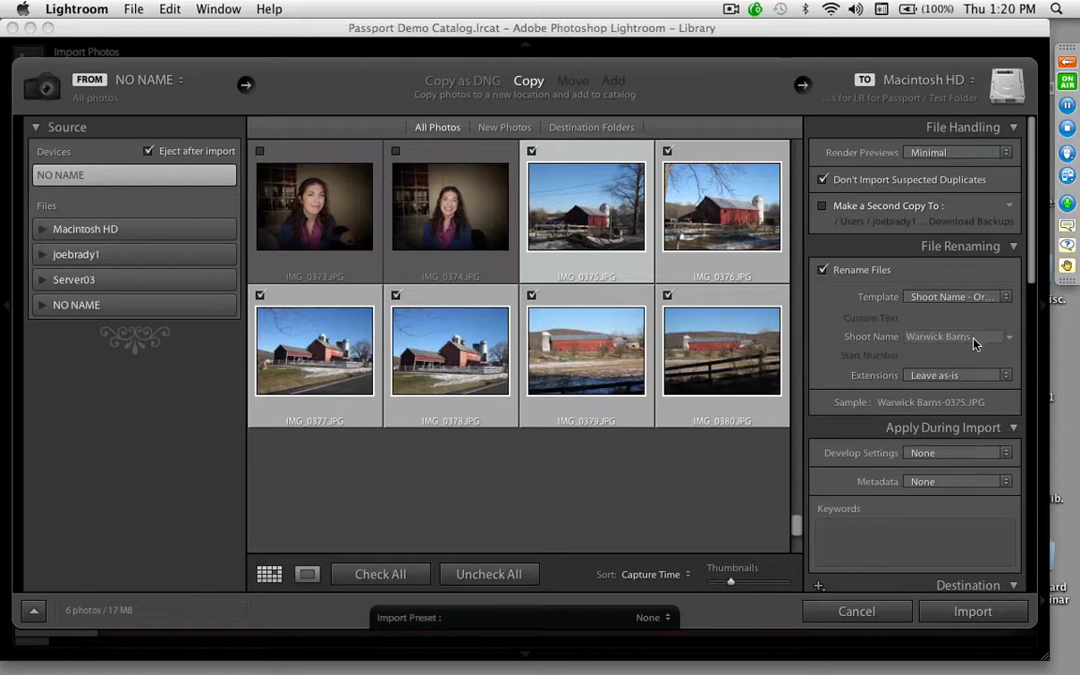
left_click(998, 298)
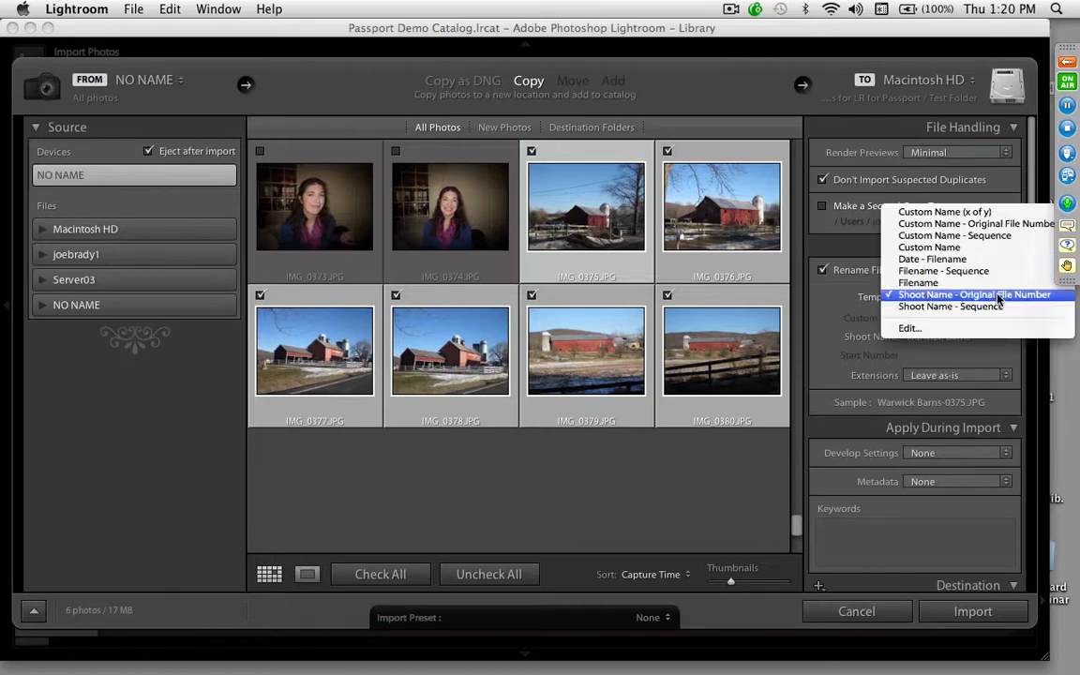
left_click(997, 297)
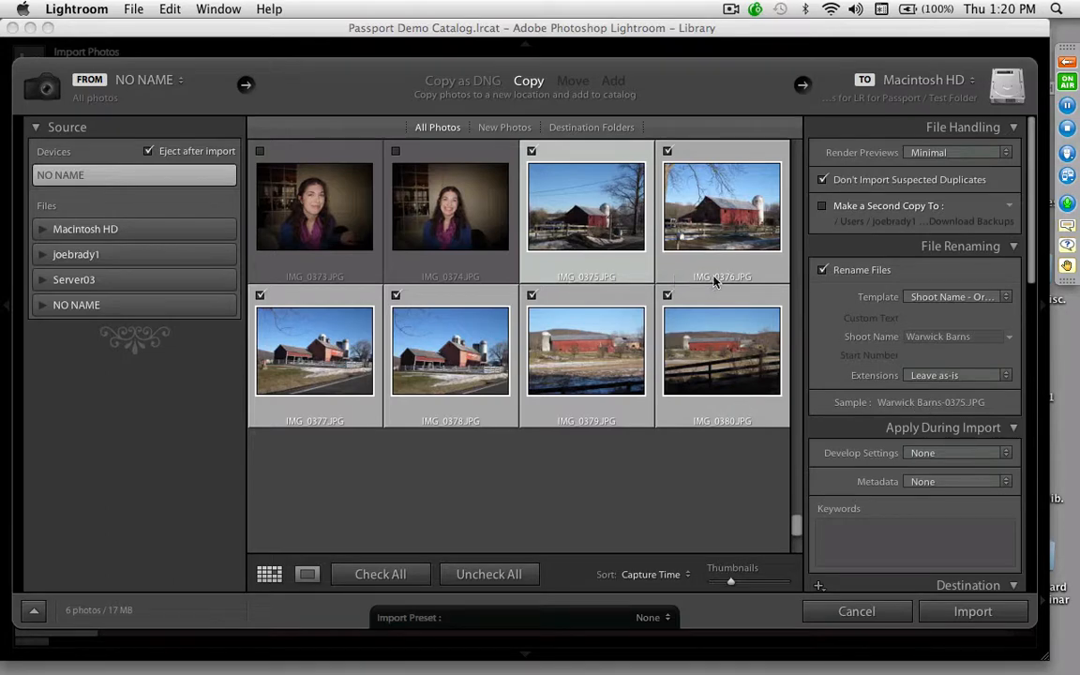
Step: Examine the develop presets available during import and keep Develop Settings at None
mouse_move(715, 282)
left_click(971, 454)
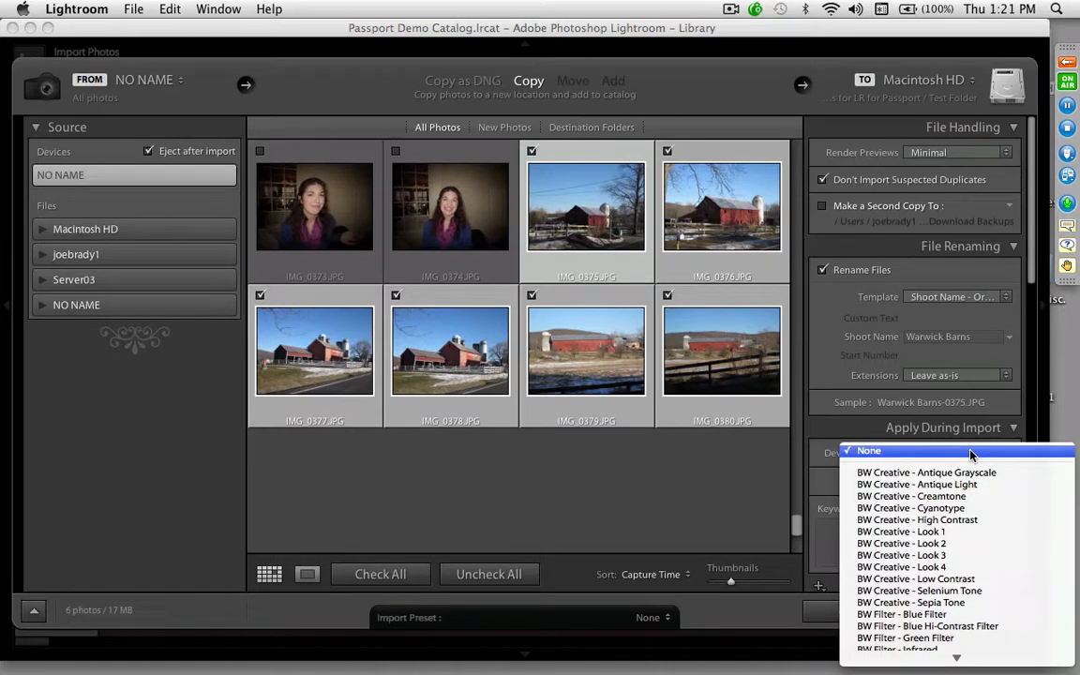
scroll(963, 511, "down", 5)
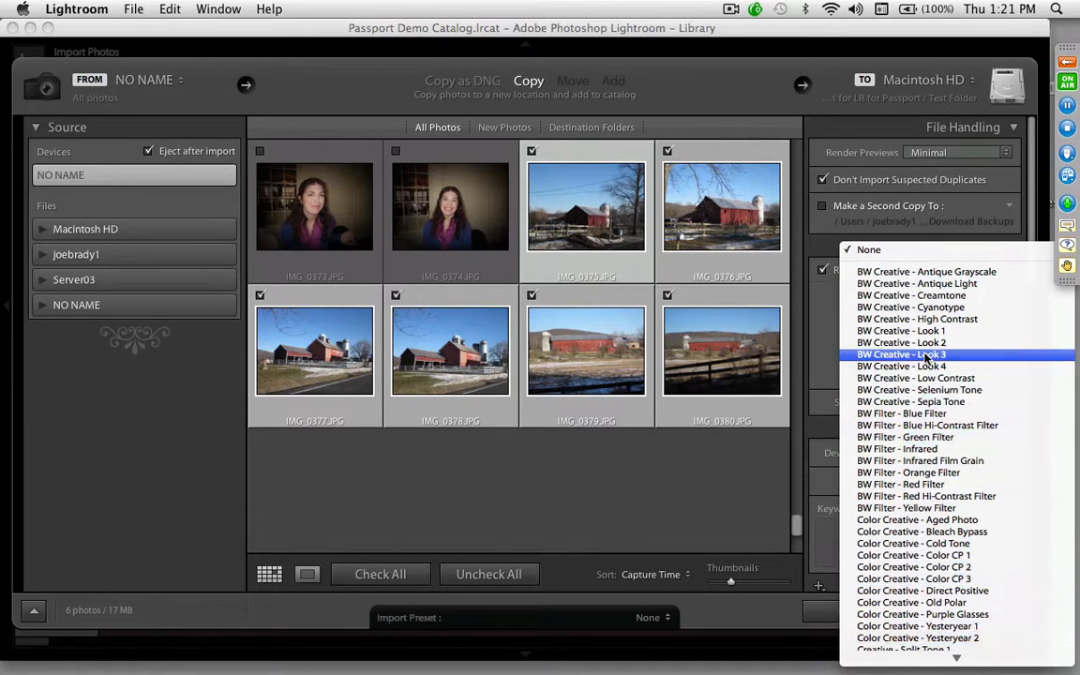
left_click(926, 253)
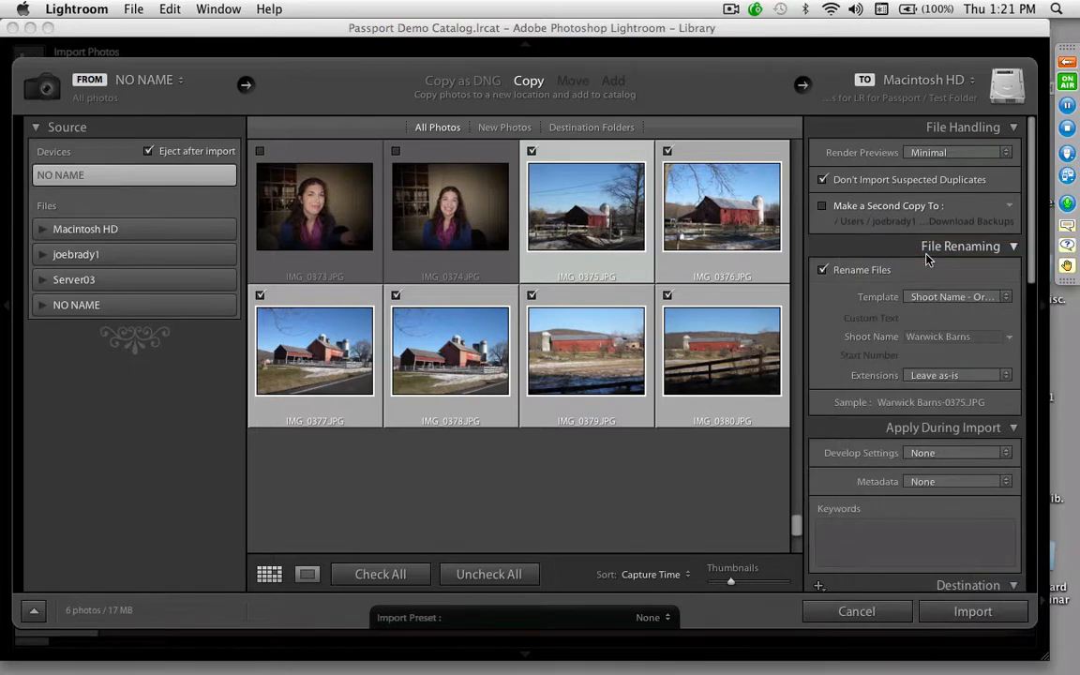
Step: Choose the JB ©2011 metadata preset for the import and open the metadata preset editor
left_click(951, 484)
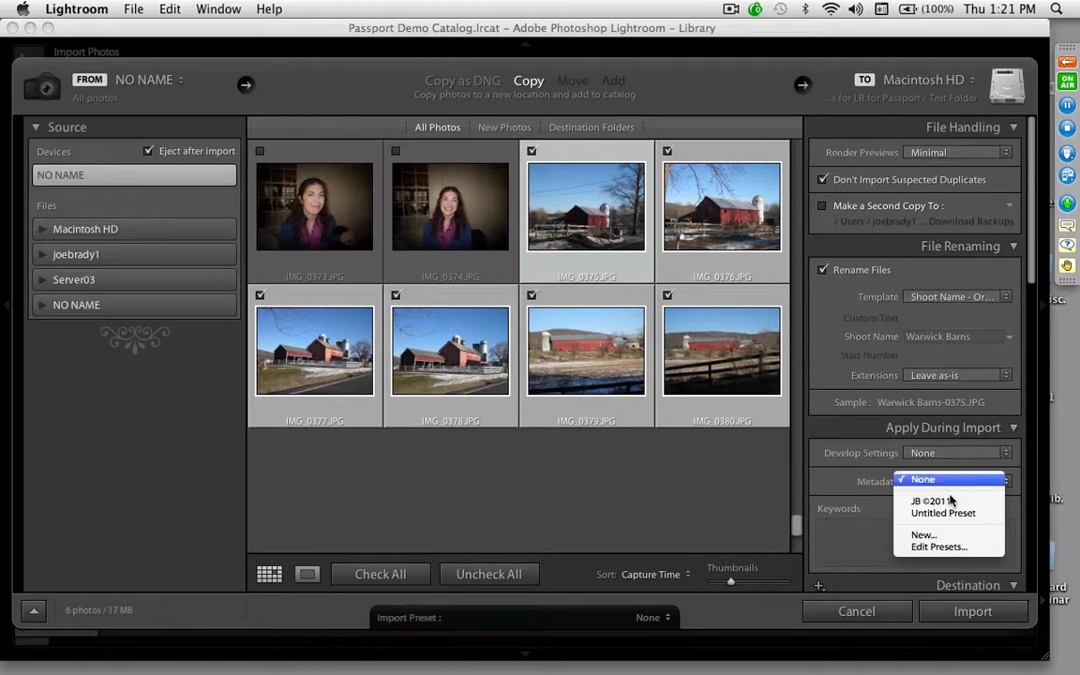
left_click(952, 502)
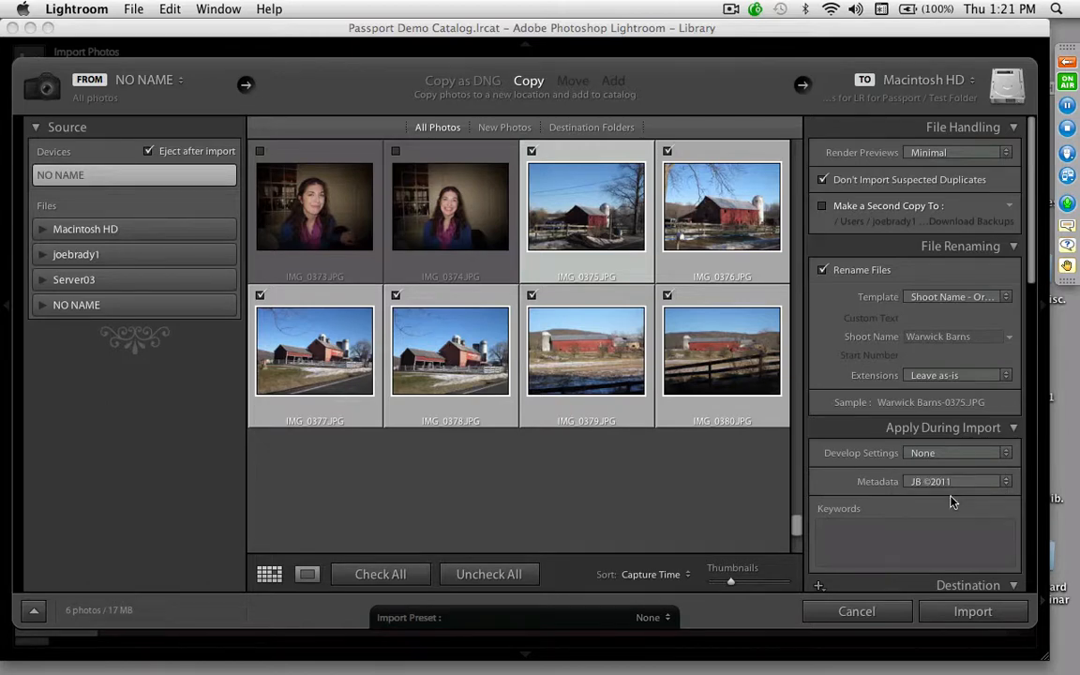
left_click(960, 484)
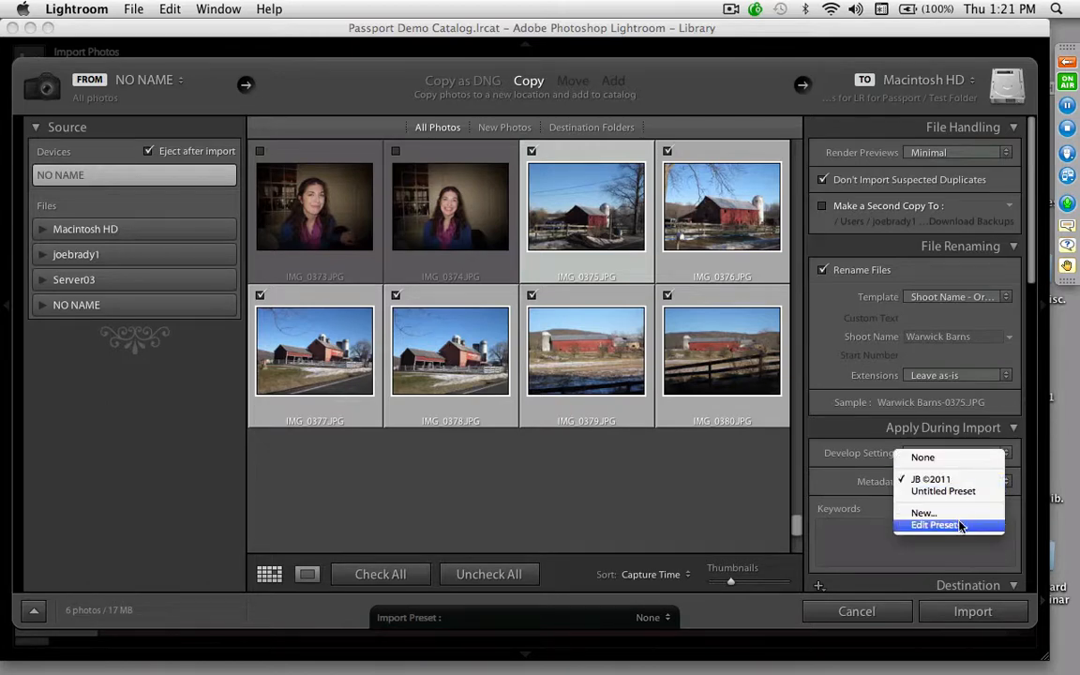
left_click(938, 524)
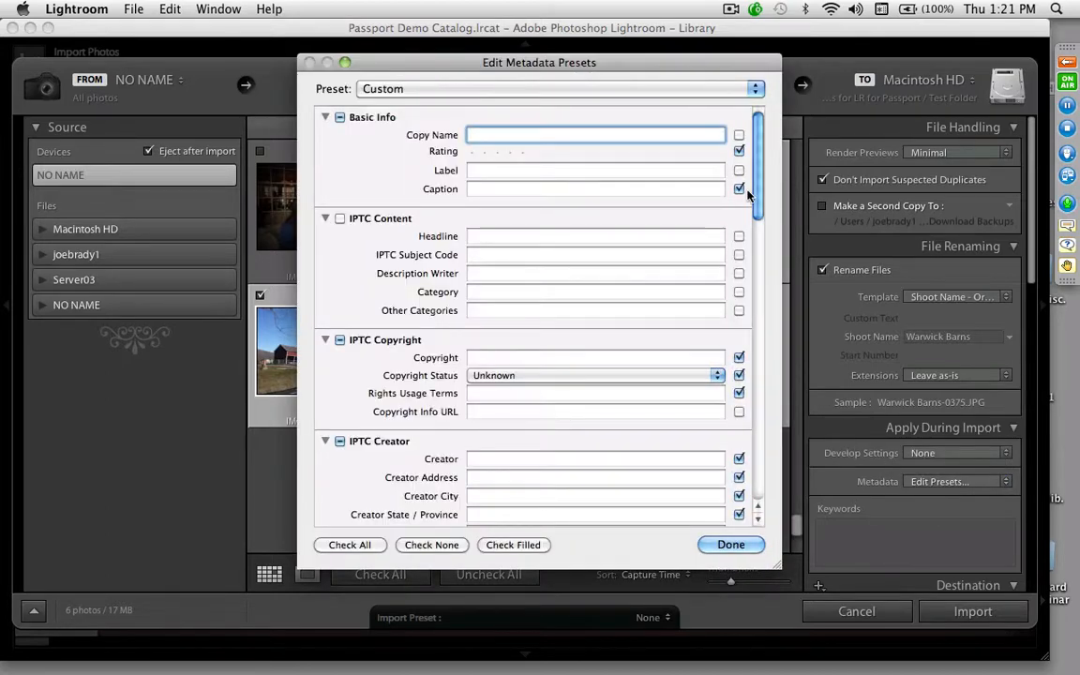
left_click_drag(762, 176, 753, 148)
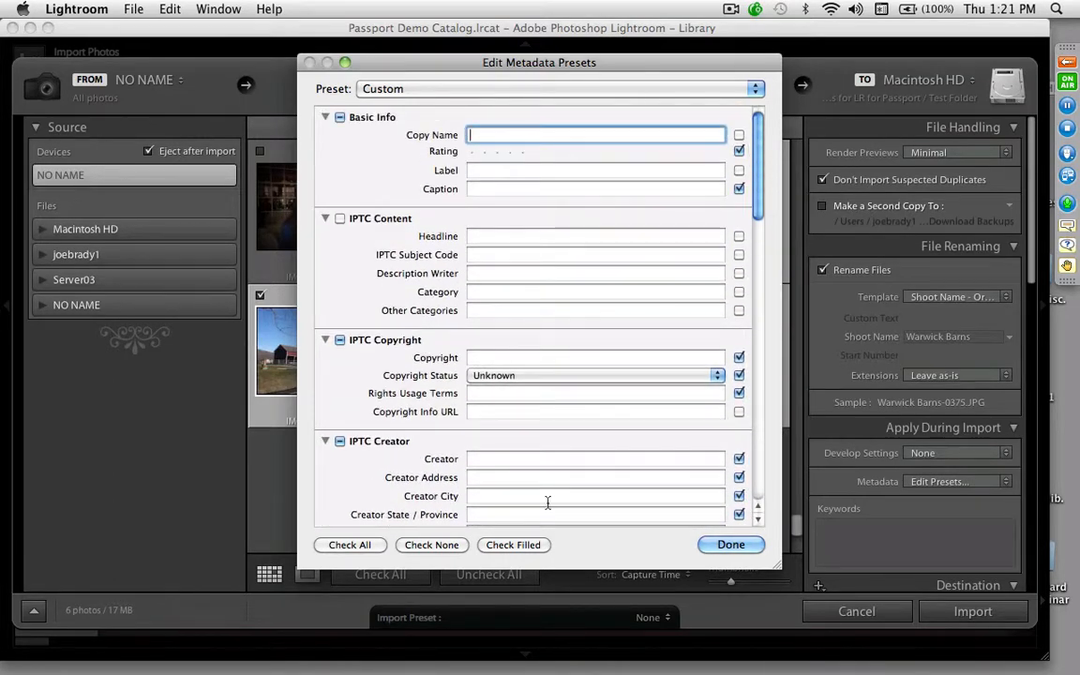
Step: Set the preset's copyright to ©2011 and its status to Copyrighted, and enter the creator's name
left_click(522, 361)
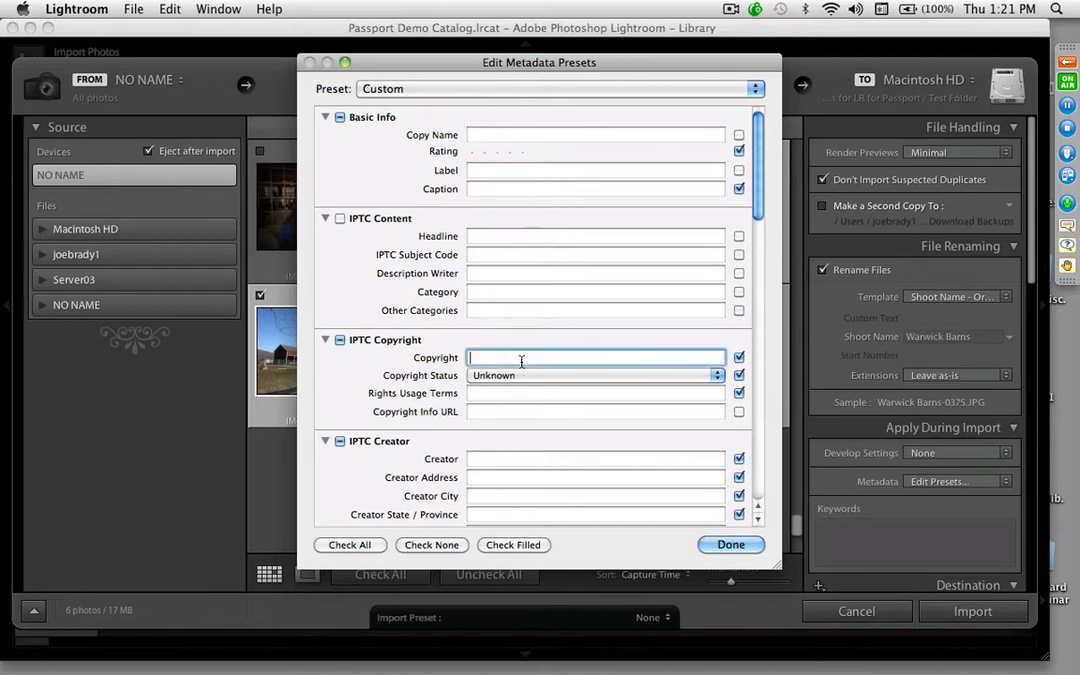
type("©2011")
left_click(514, 377)
left_click(518, 392)
left_click(507, 459)
type("Joe Brady")
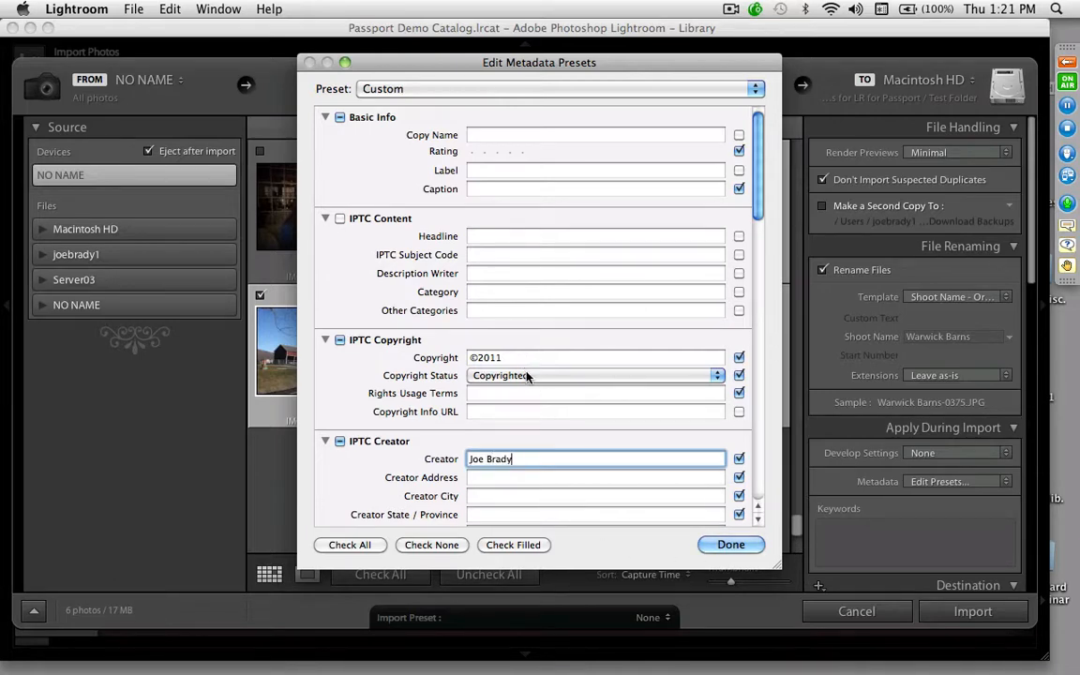
Step: Save the metadata settings as a new preset named JB Basic and close the preset editor
left_click(528, 94)
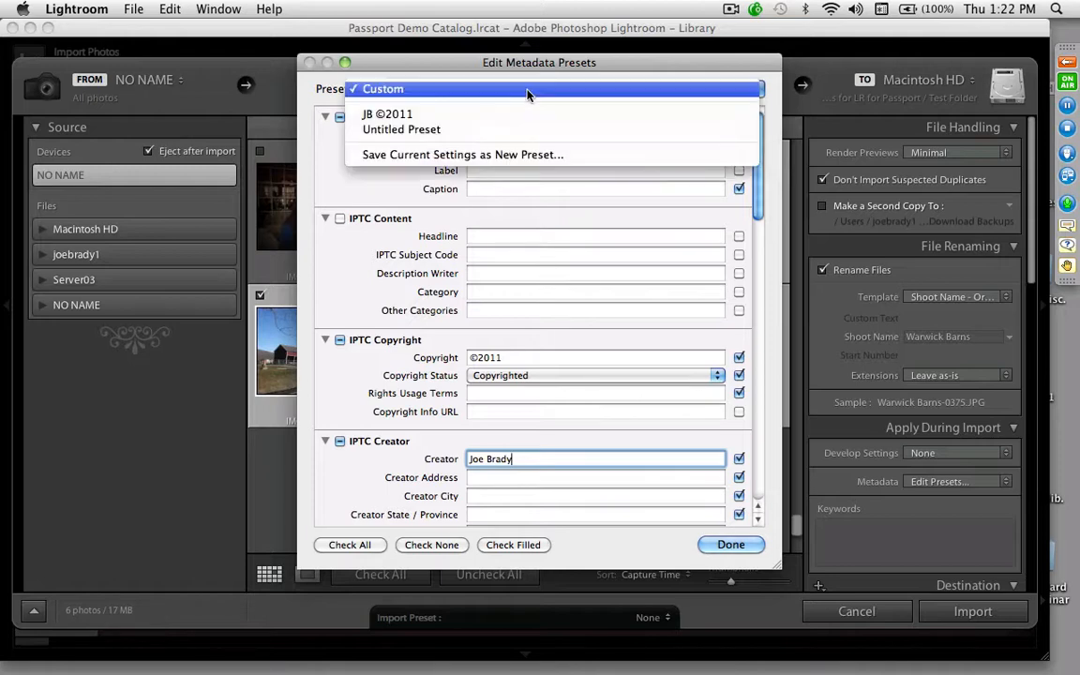
left_click(522, 156)
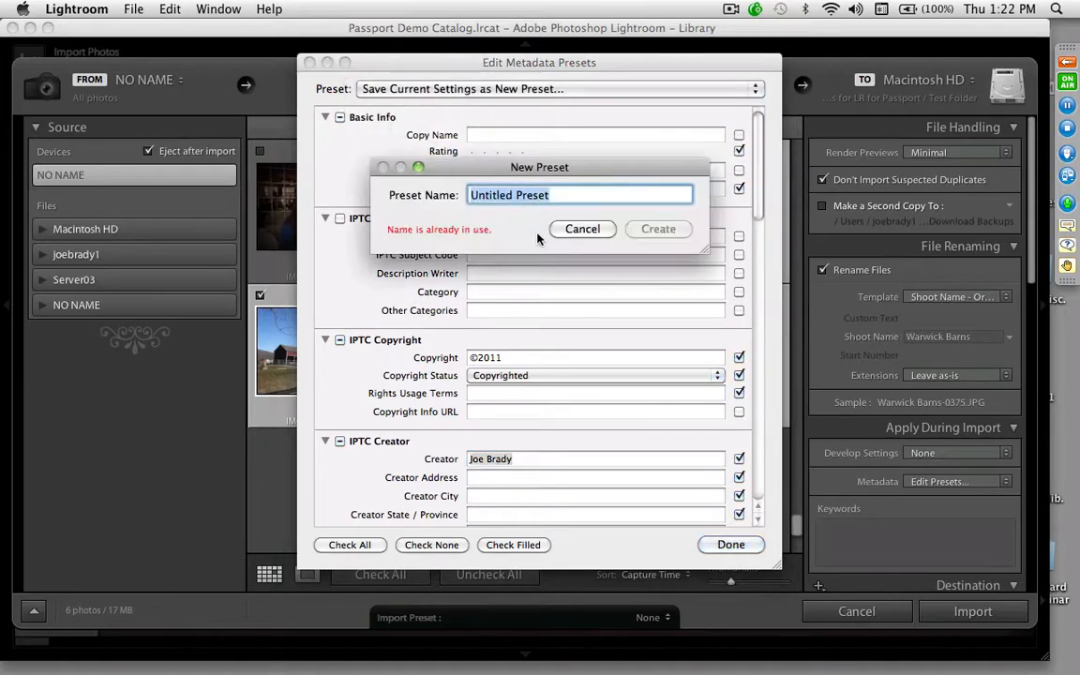
type("JB Basic")
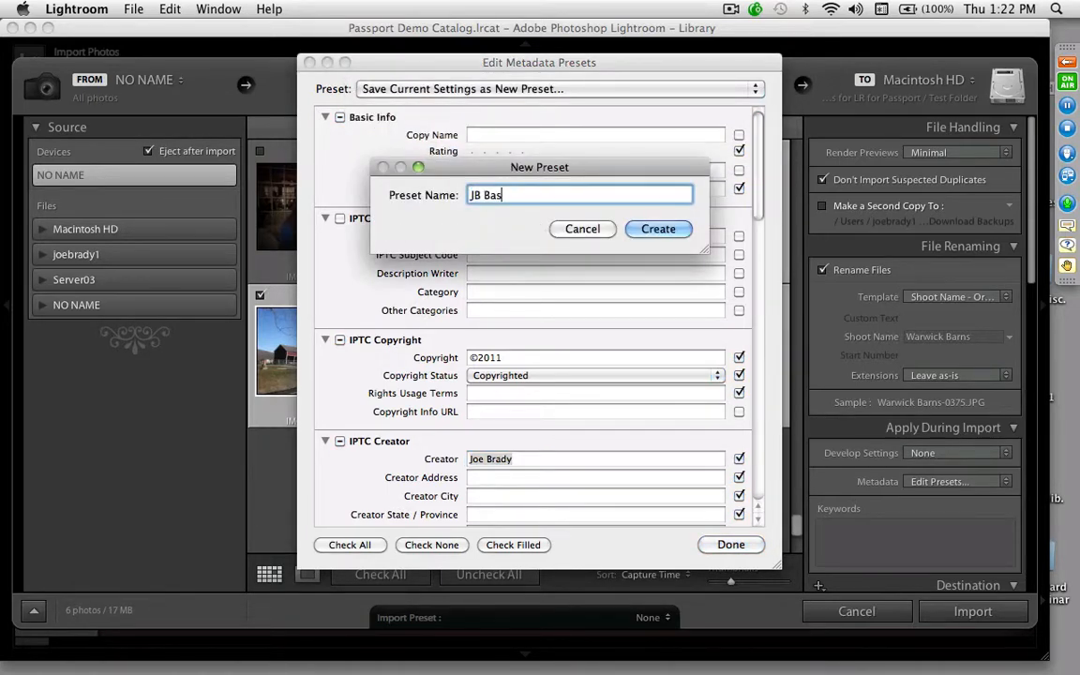
left_click(659, 229)
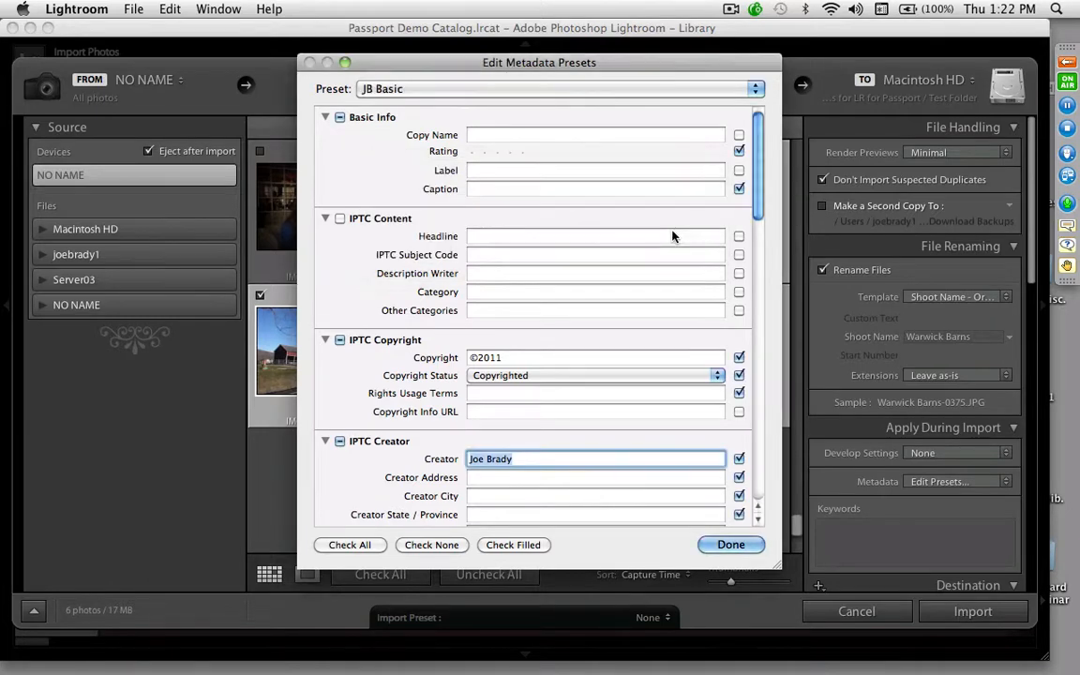
left_click(714, 544)
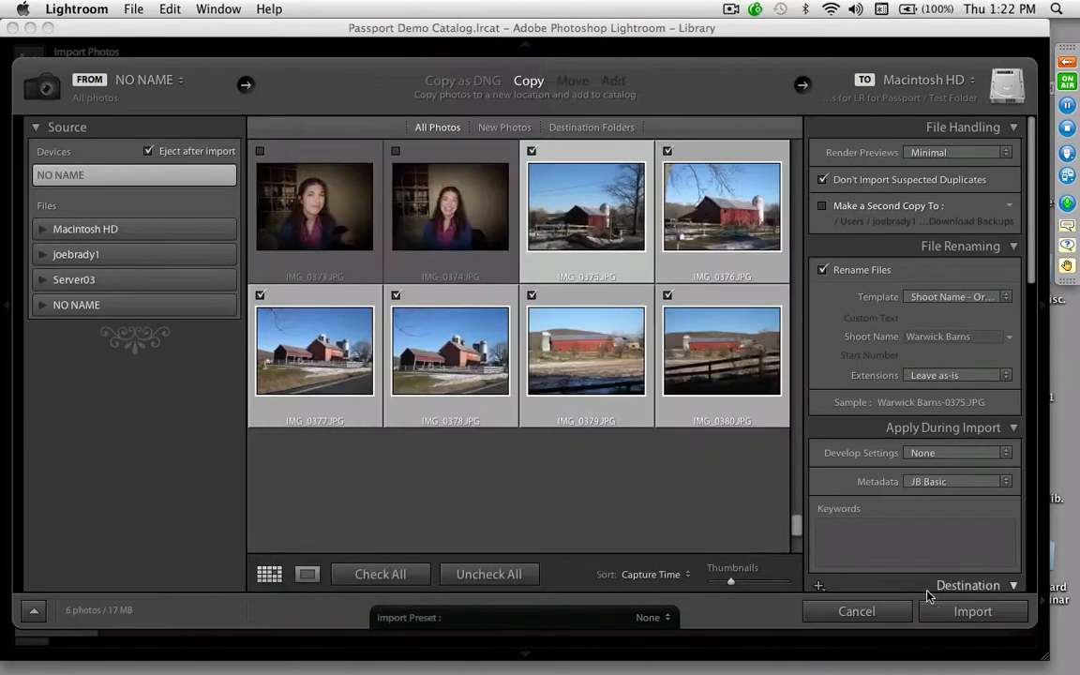
Step: Switch the import metadata to the JB ©2011 preset and add the keywords Warwick and barn
left_click(1002, 483)
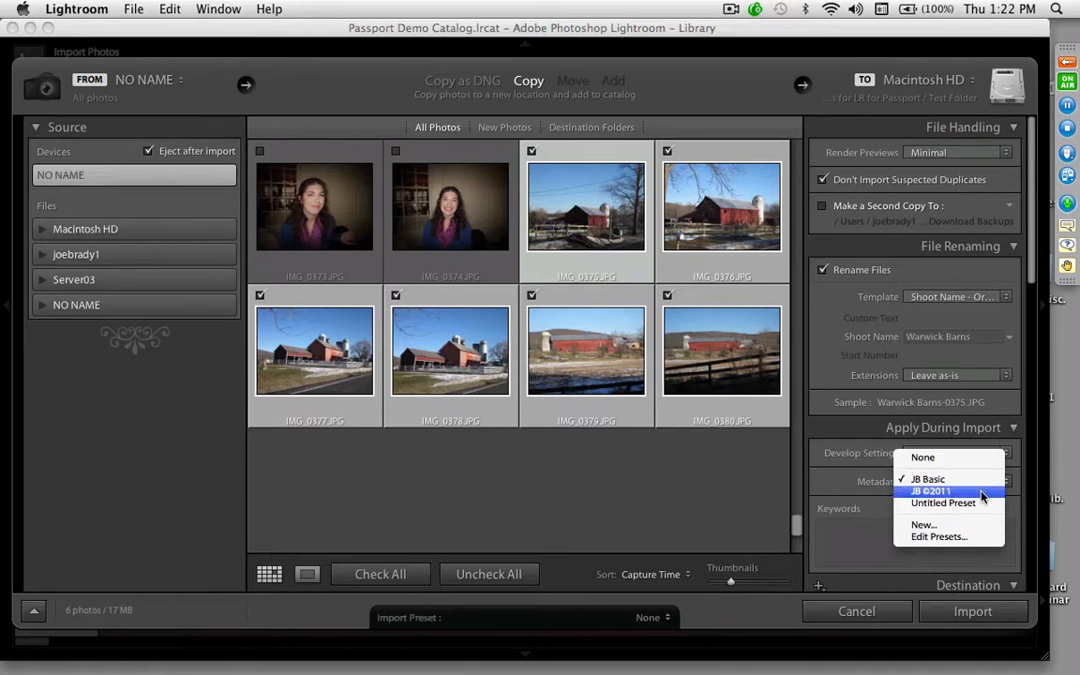
left_click(982, 494)
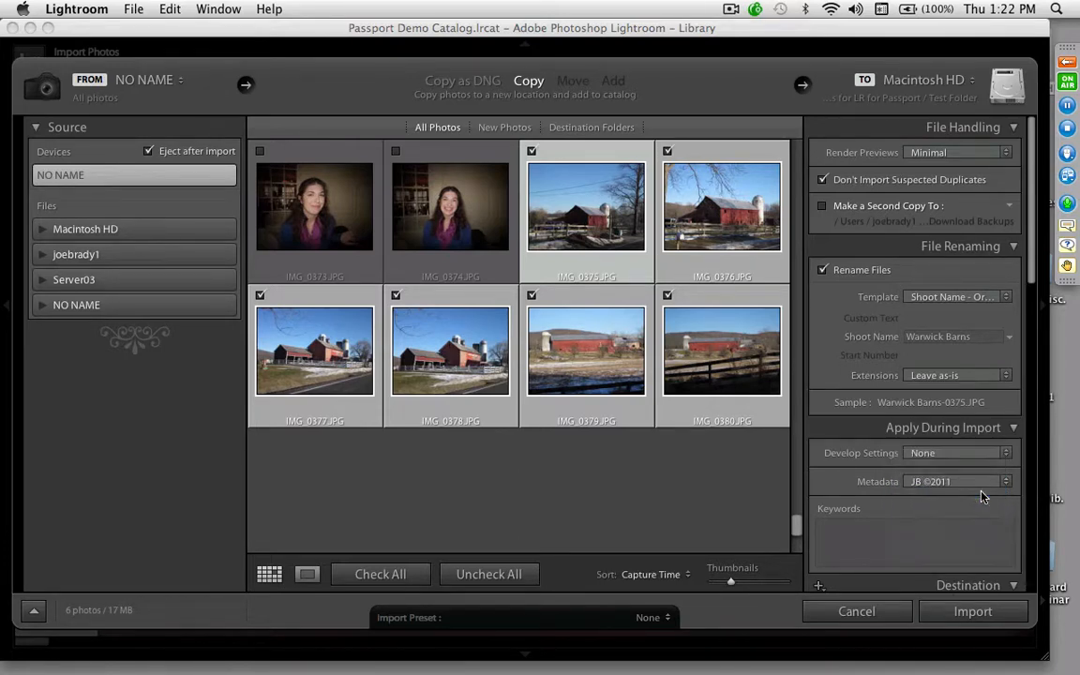
left_click(893, 536)
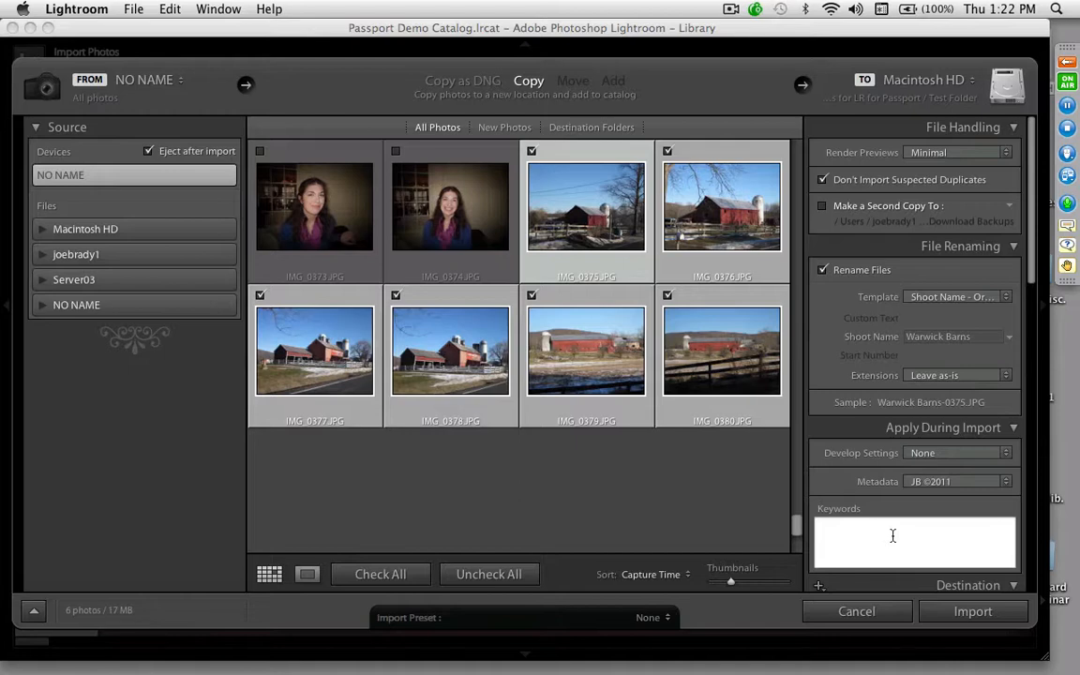
type("Warwick, barn,")
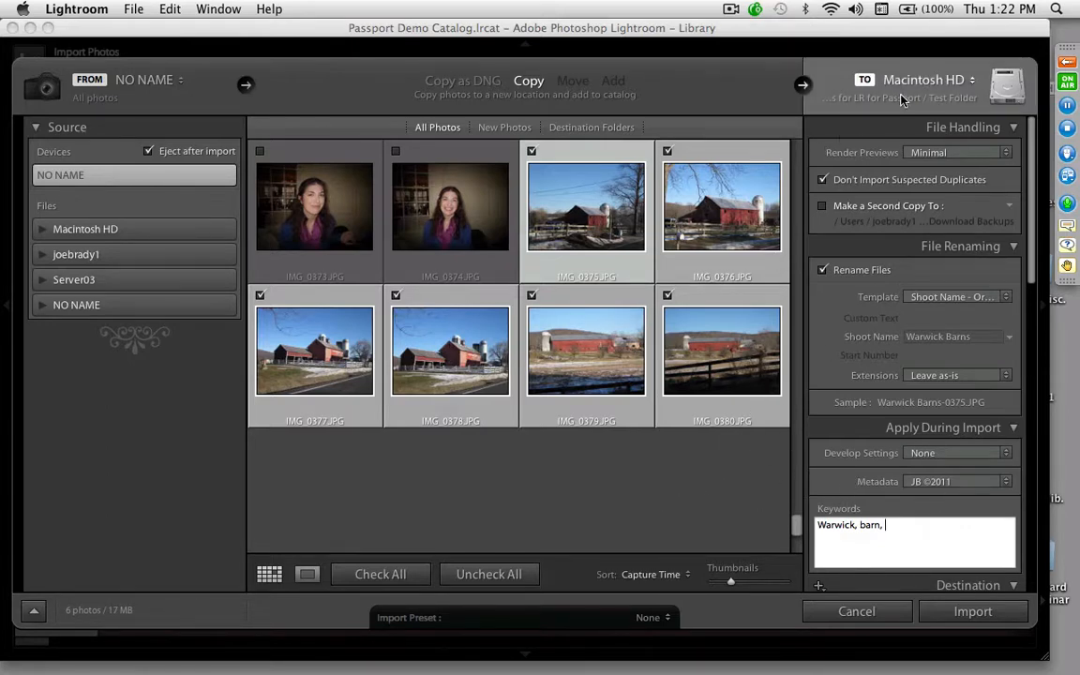
Step: Import the checked barn photos and view them in Test Folder and at the end of All Photographs
left_click(971, 614)
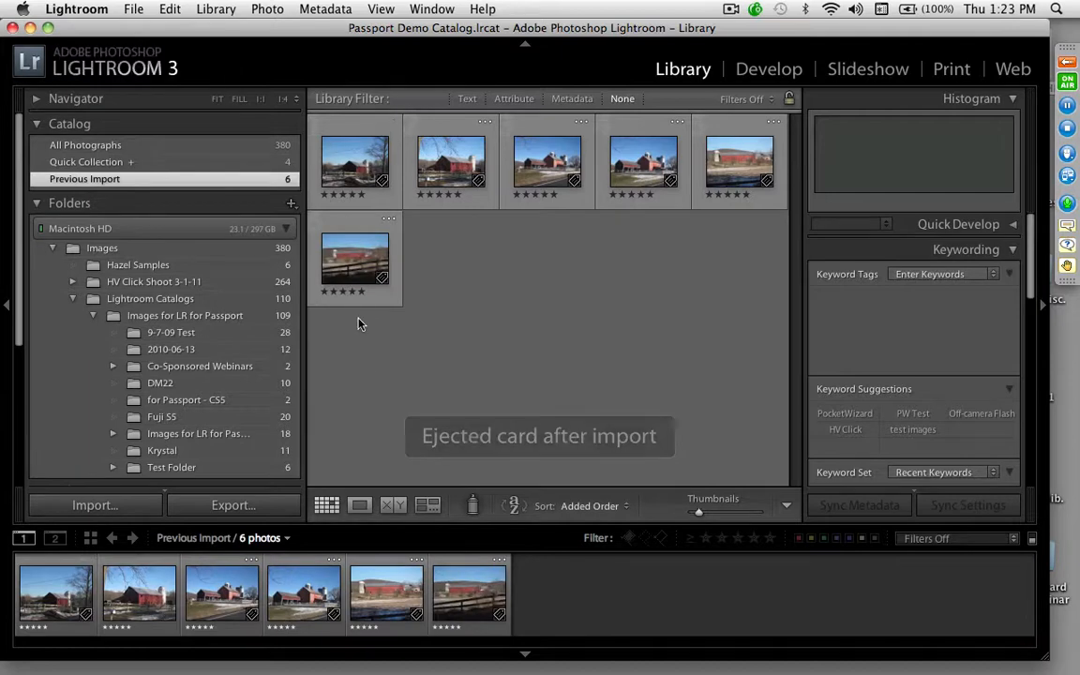
left_click(171, 467)
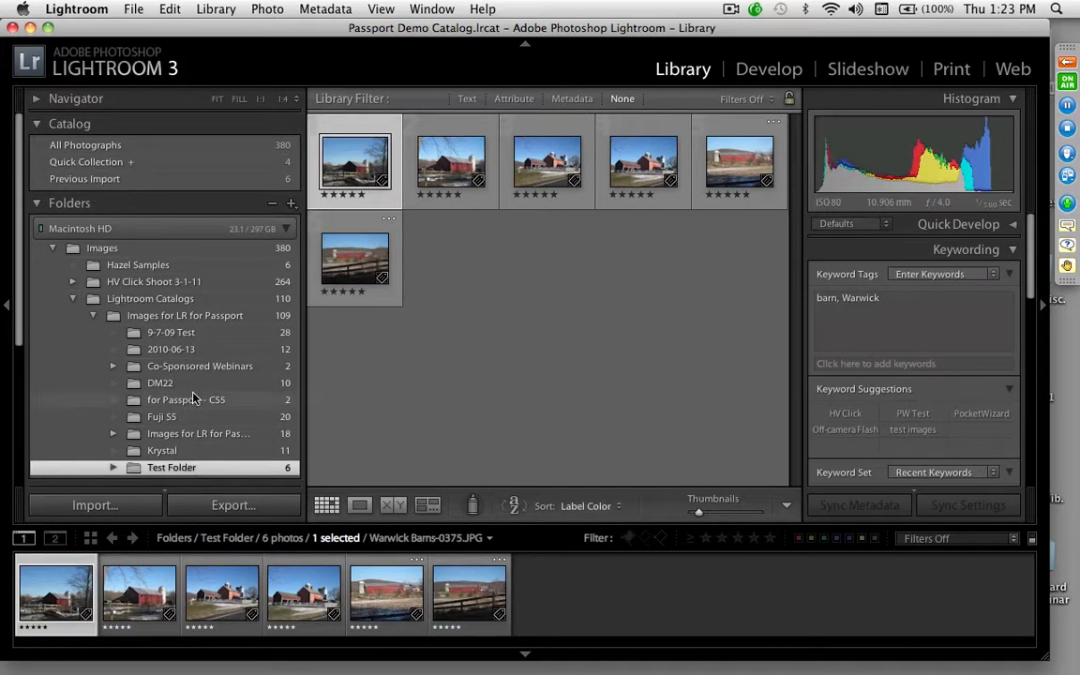
left_click(223, 153)
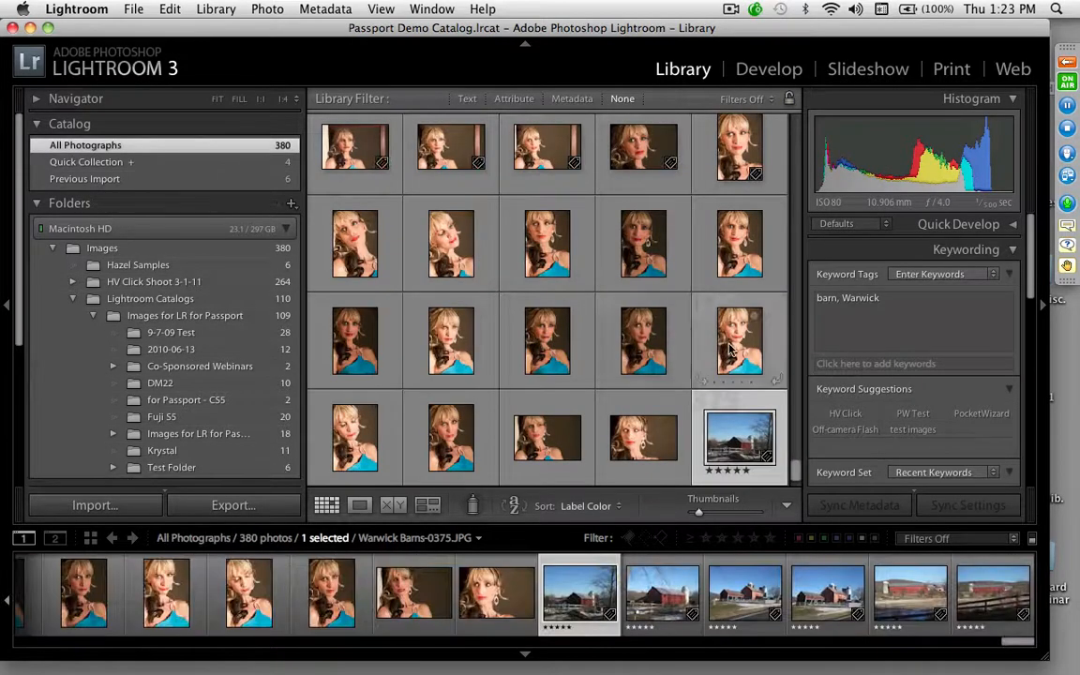
left_click_drag(796, 474, 803, 536)
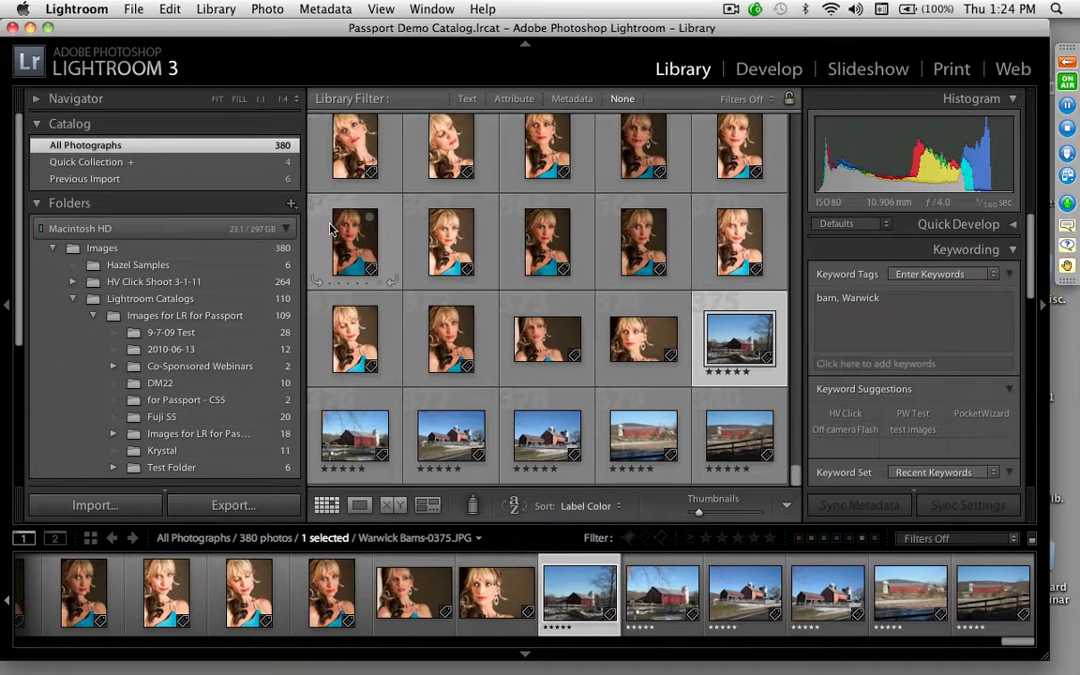
Step: Start a new card import with only IMG_0047, IMG_0055 and the twin-towered church facade photo checked
key("super+shift+i")
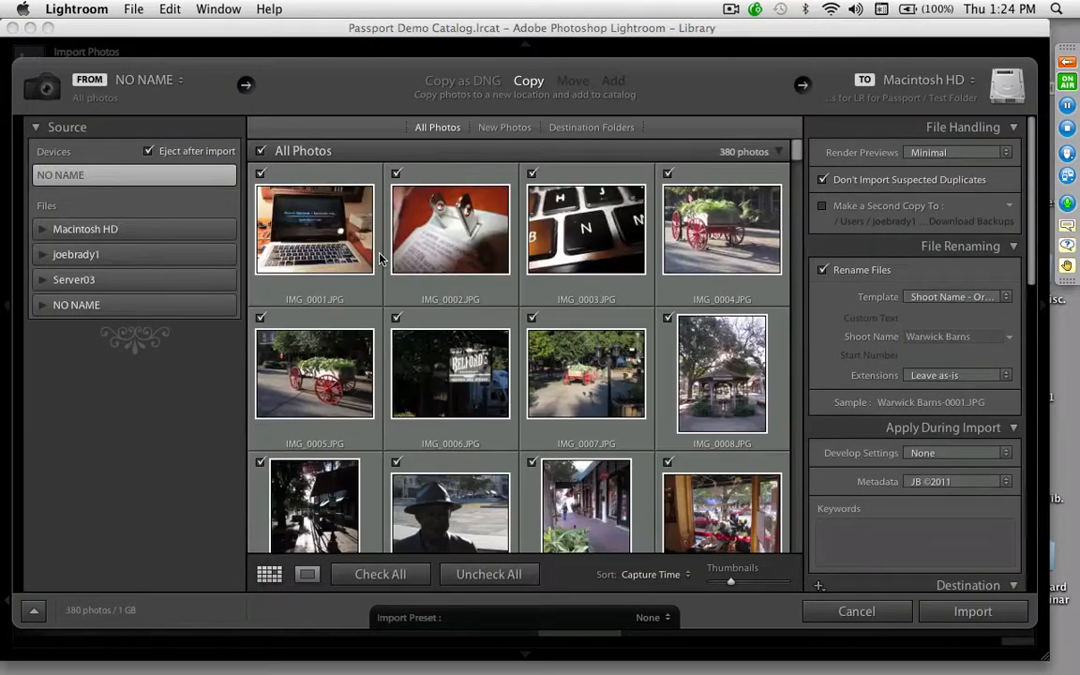
left_click(482, 572)
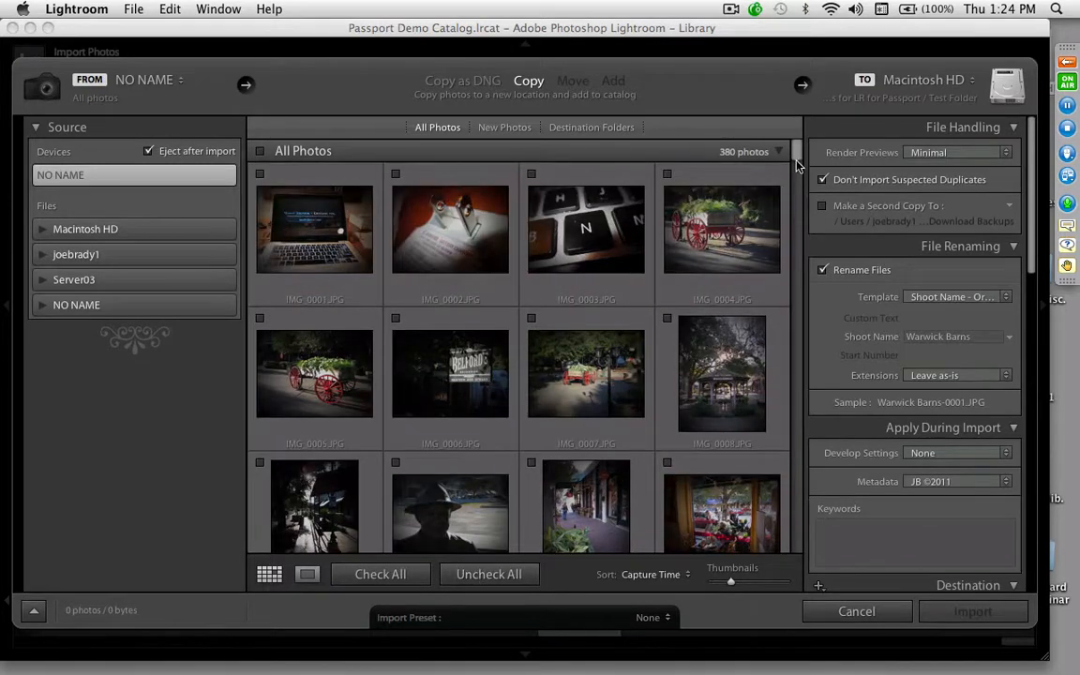
left_click_drag(795, 155, 780, 204)
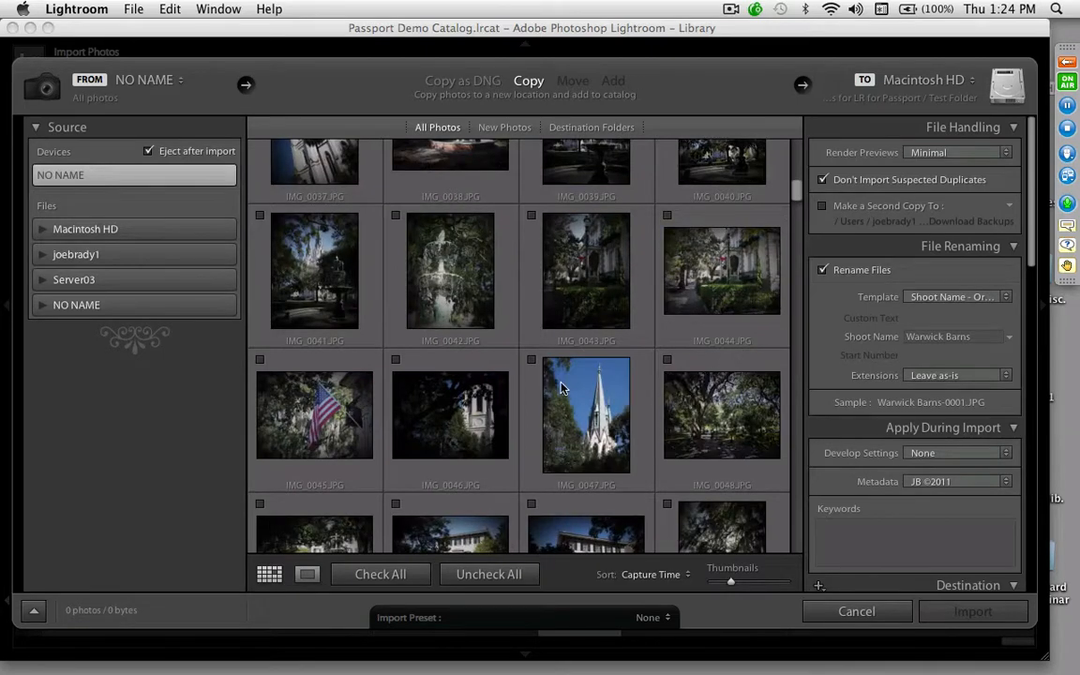
left_click(532, 360)
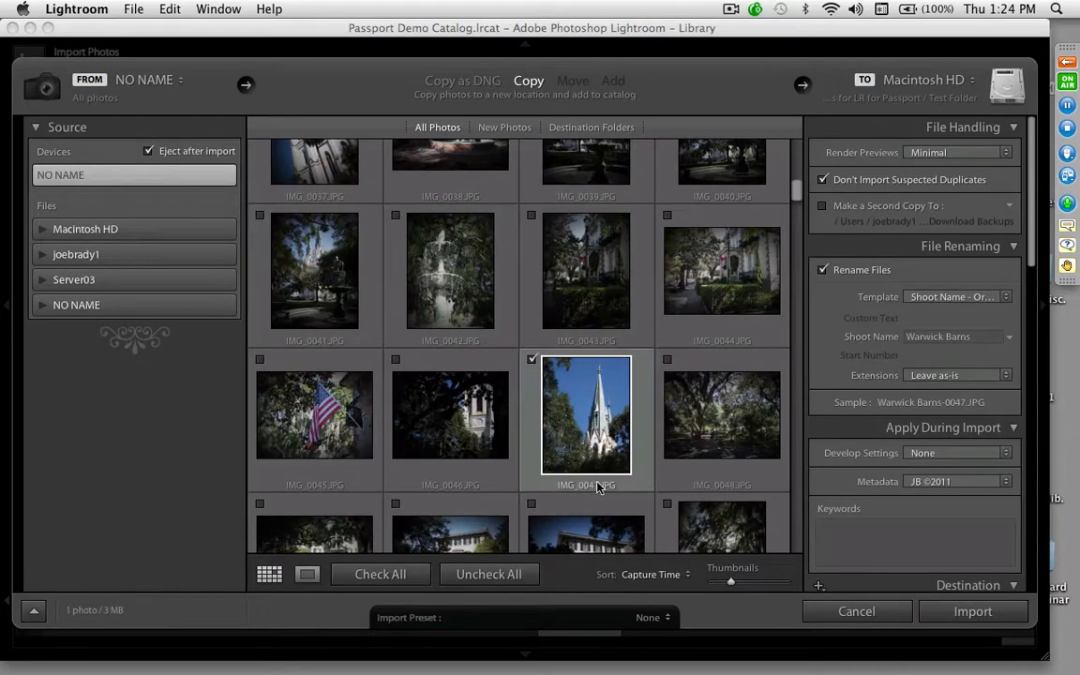
left_click(795, 205)
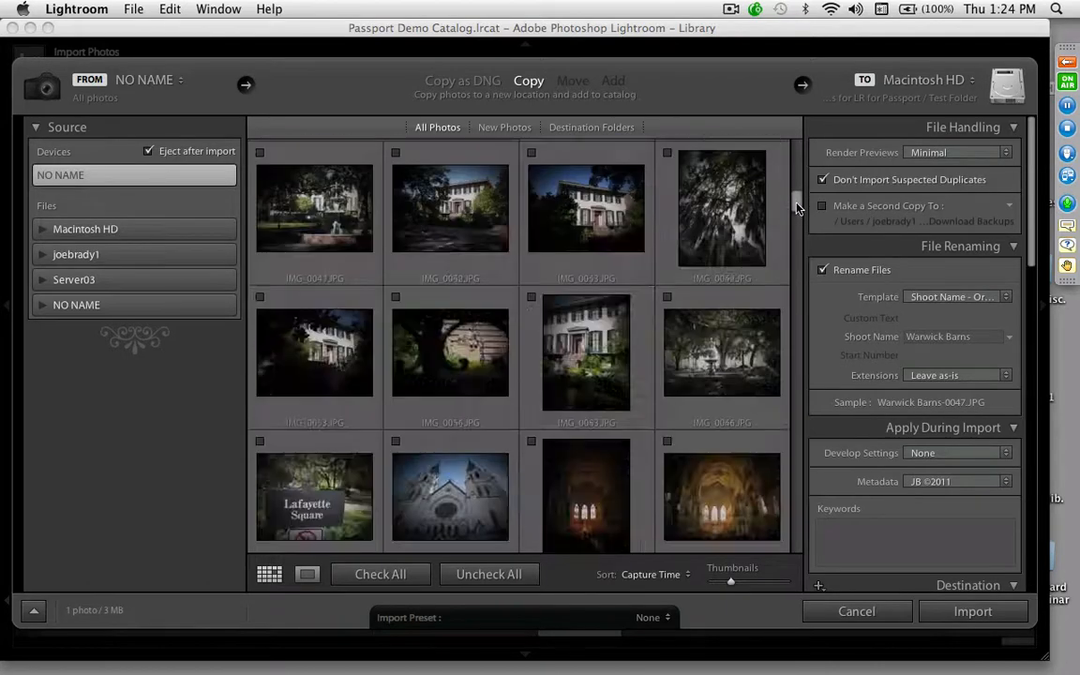
left_click(532, 298)
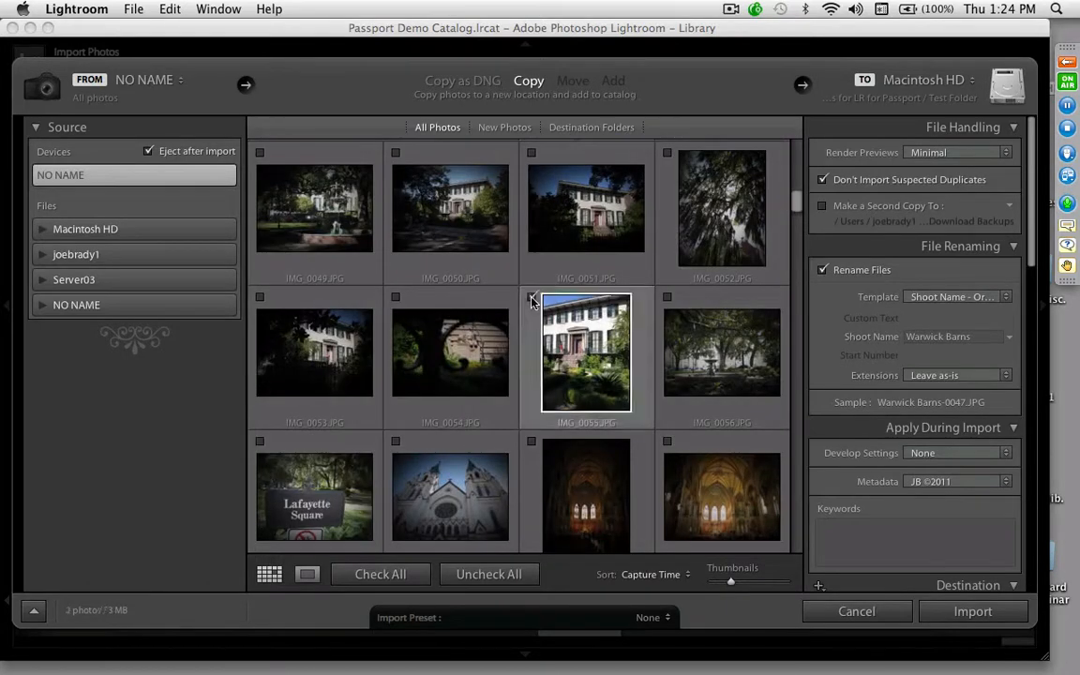
left_click(396, 442)
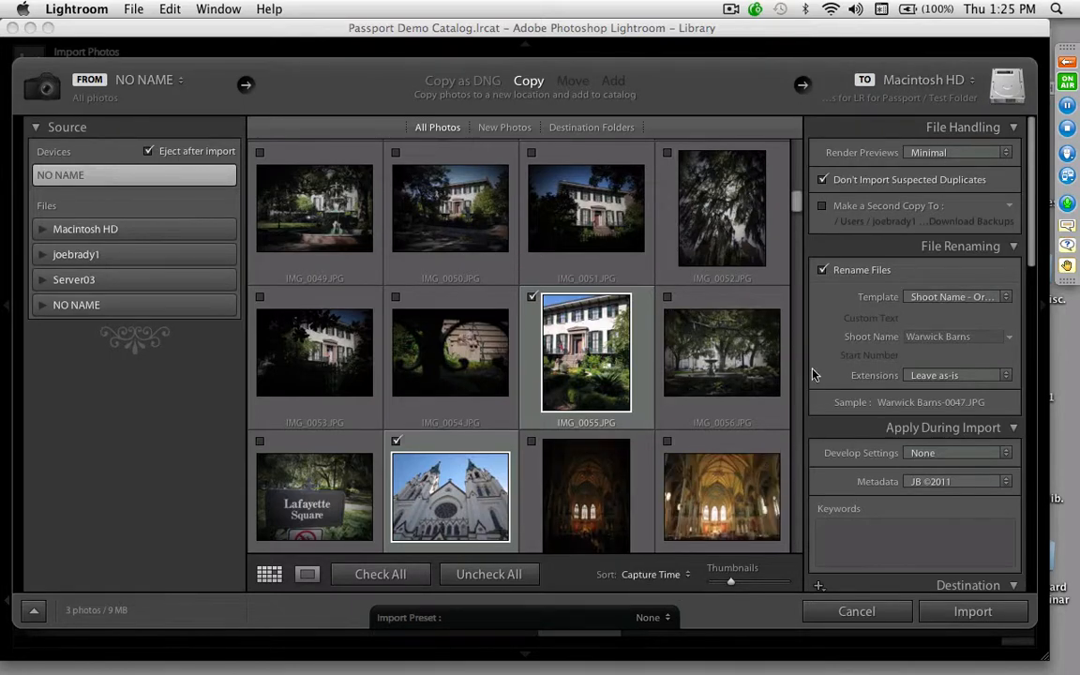
Step: Set the shoot name to Savannah and save the current import settings as a preset named New Import
left_click(972, 340)
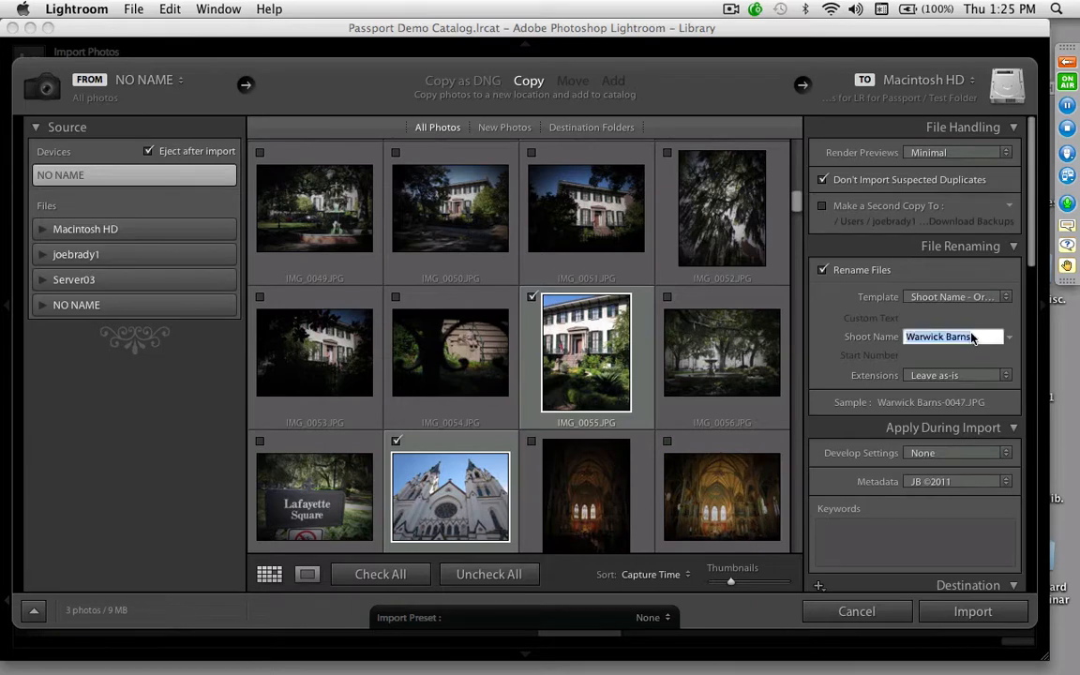
type("Savannah")
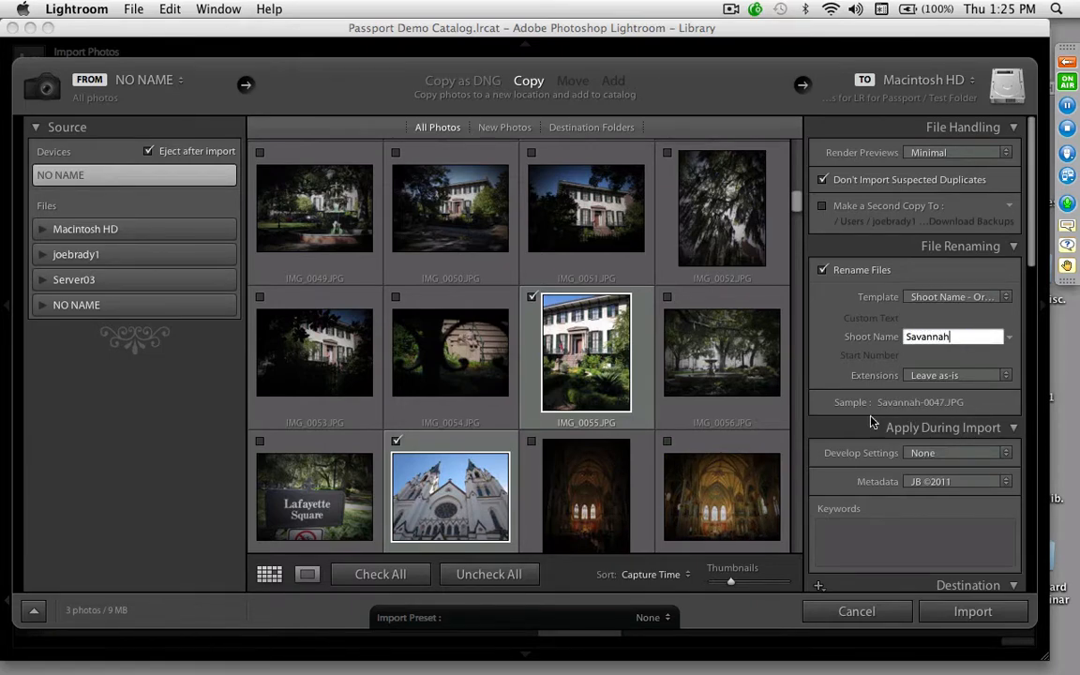
left_click(648, 617)
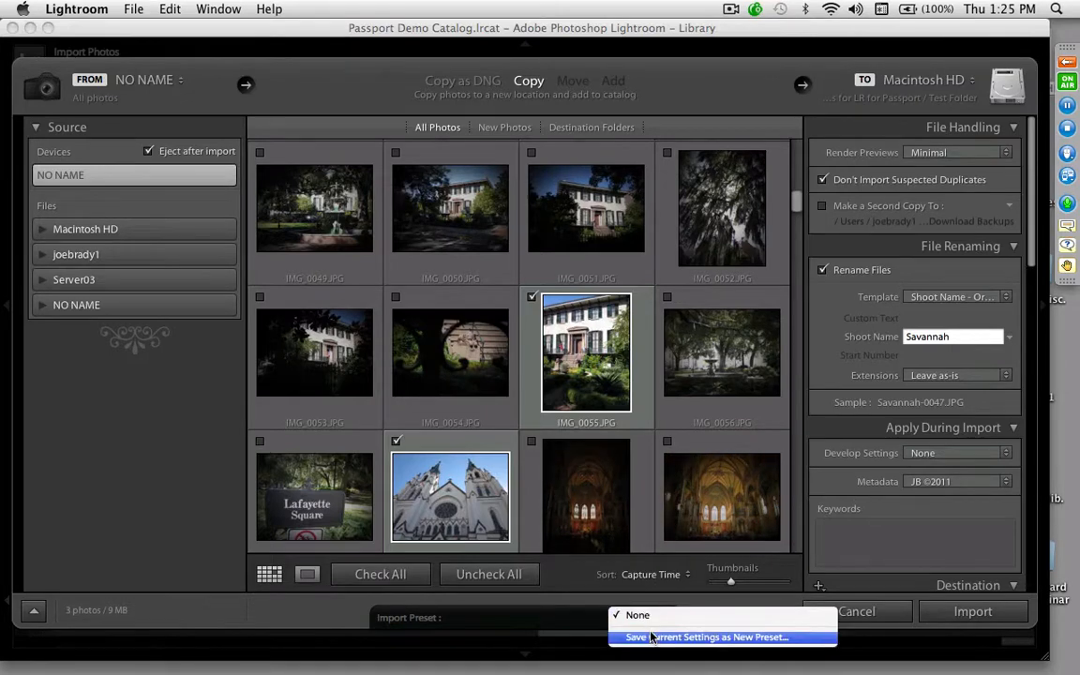
left_click(657, 636)
triple_click(579, 200)
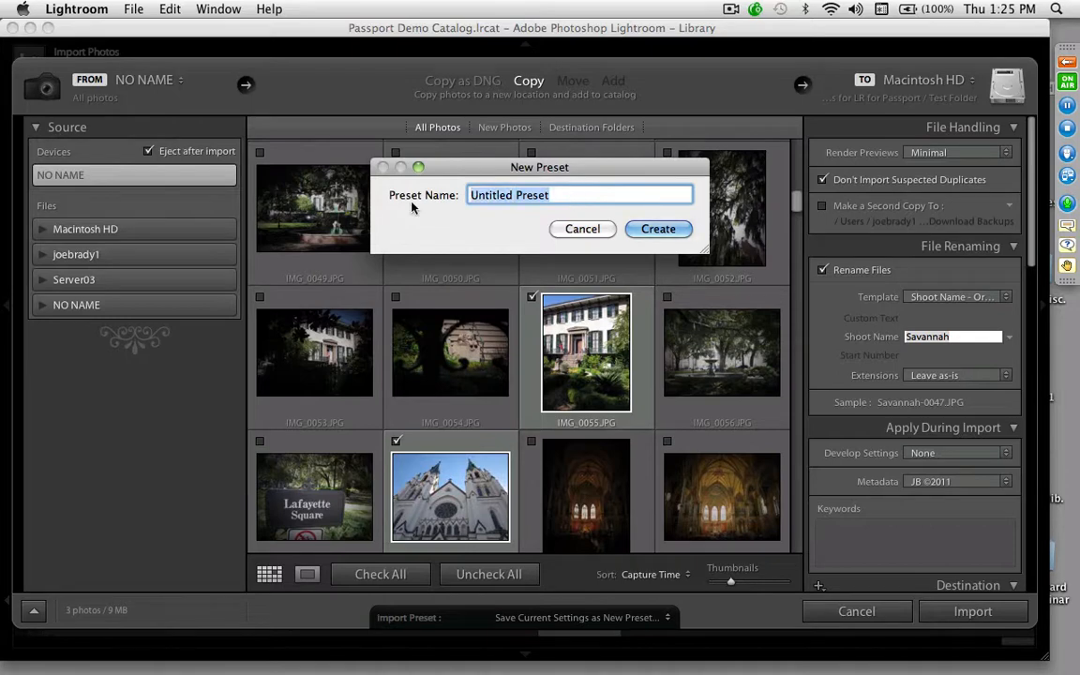
type("New Import")
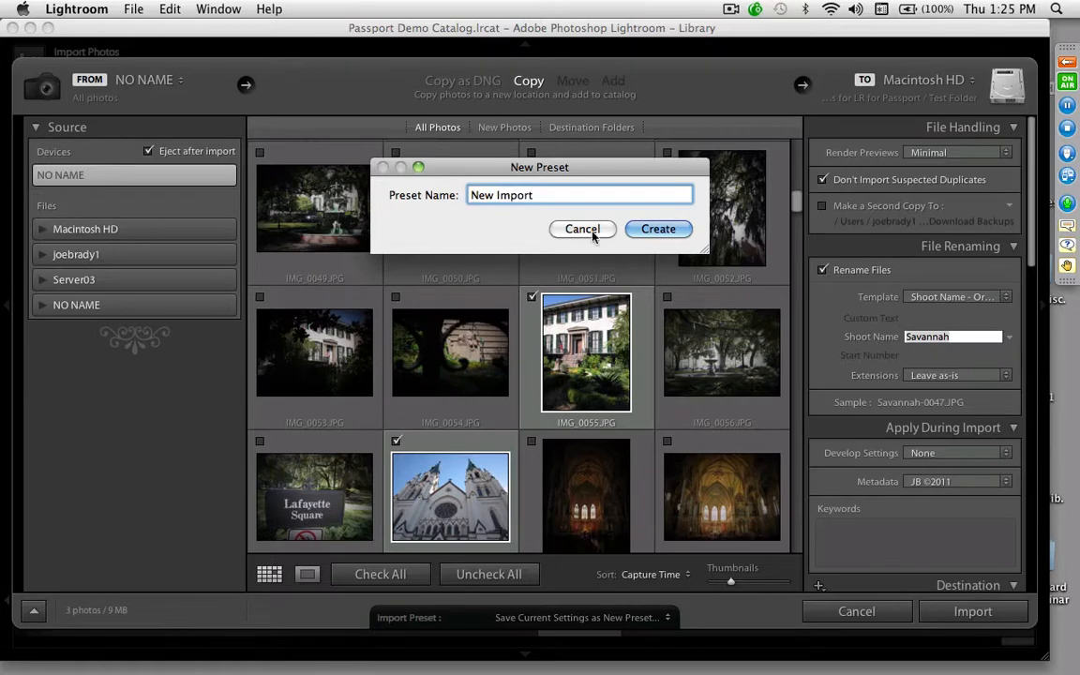
left_click(656, 229)
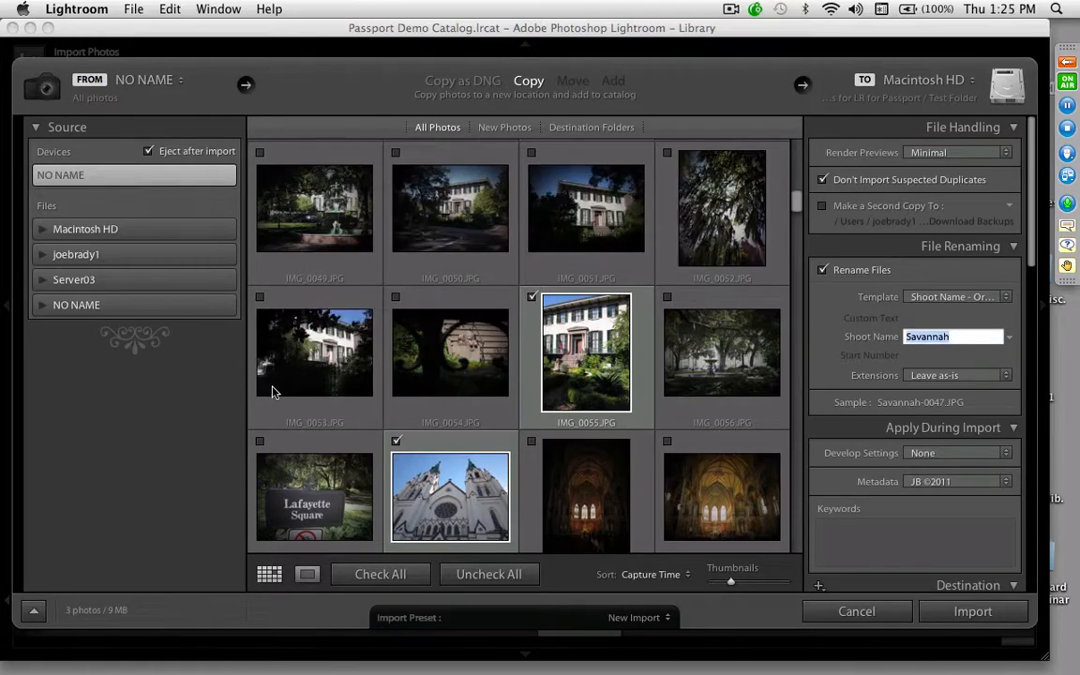
Step: Review the import settings and preset choices in the compact import view, and return to the expanded view
left_click(37, 615)
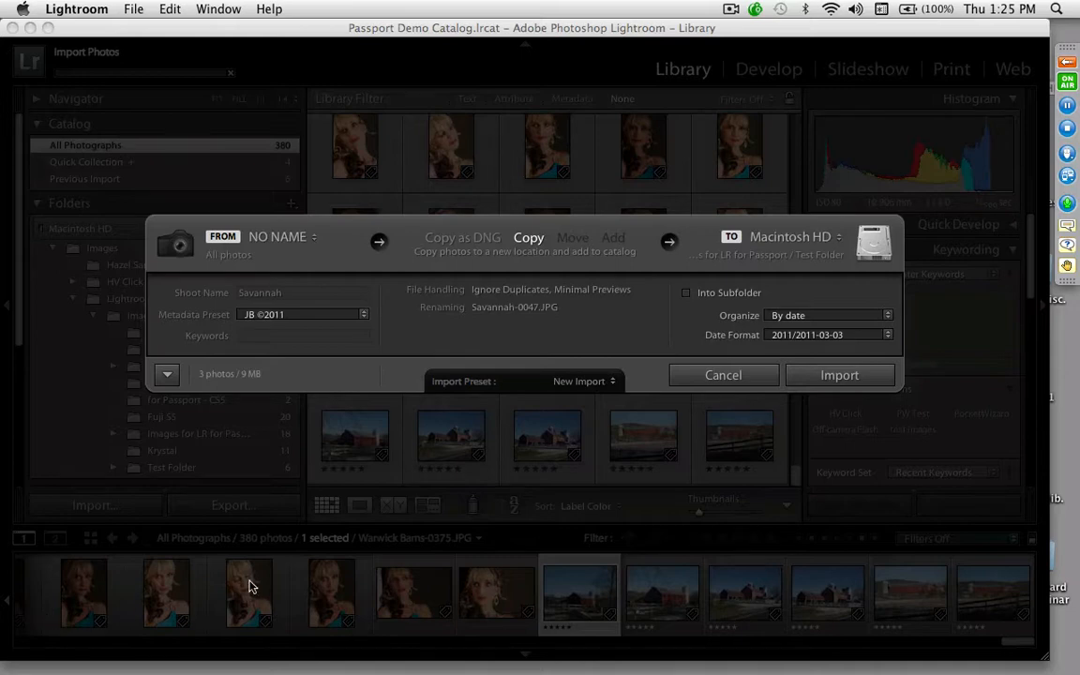
left_click(574, 381)
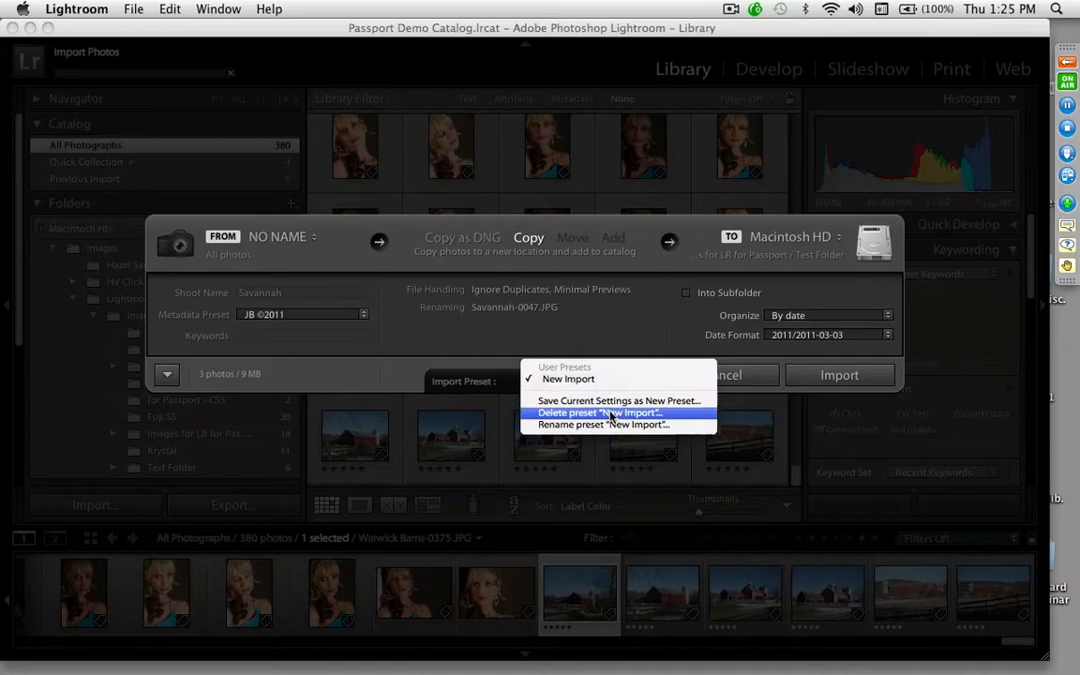
left_click(601, 355)
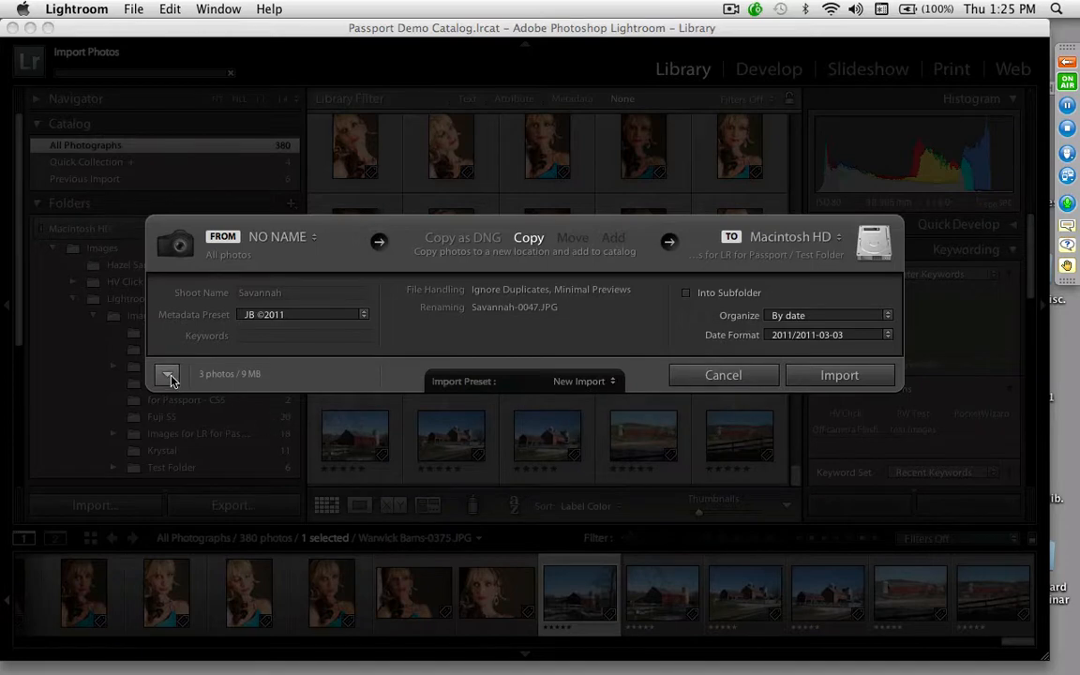
left_click(168, 376)
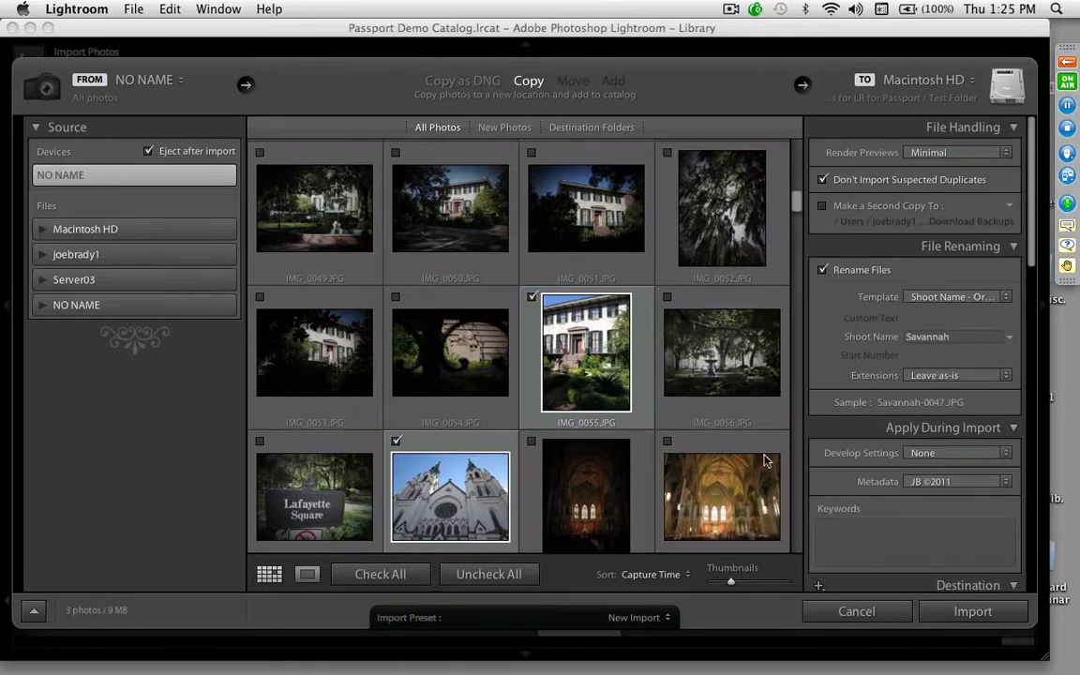
Step: Preview the fountain photo IMG_0056 at full size, return to the thumbnails and include it in the import
double_click(701, 414)
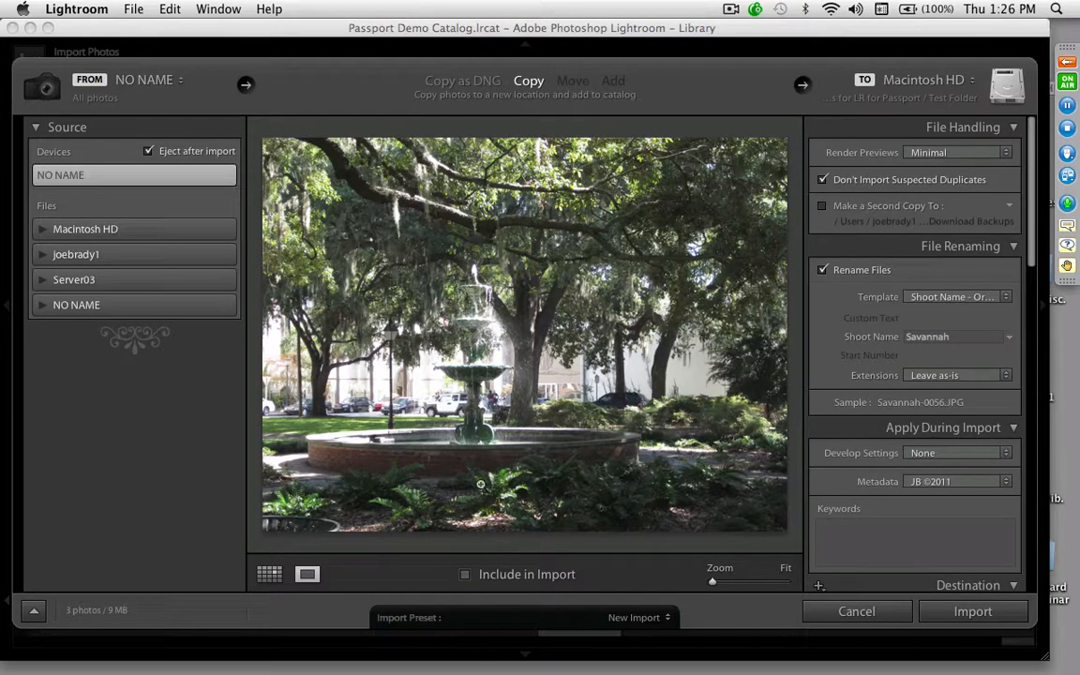
left_click(270, 574)
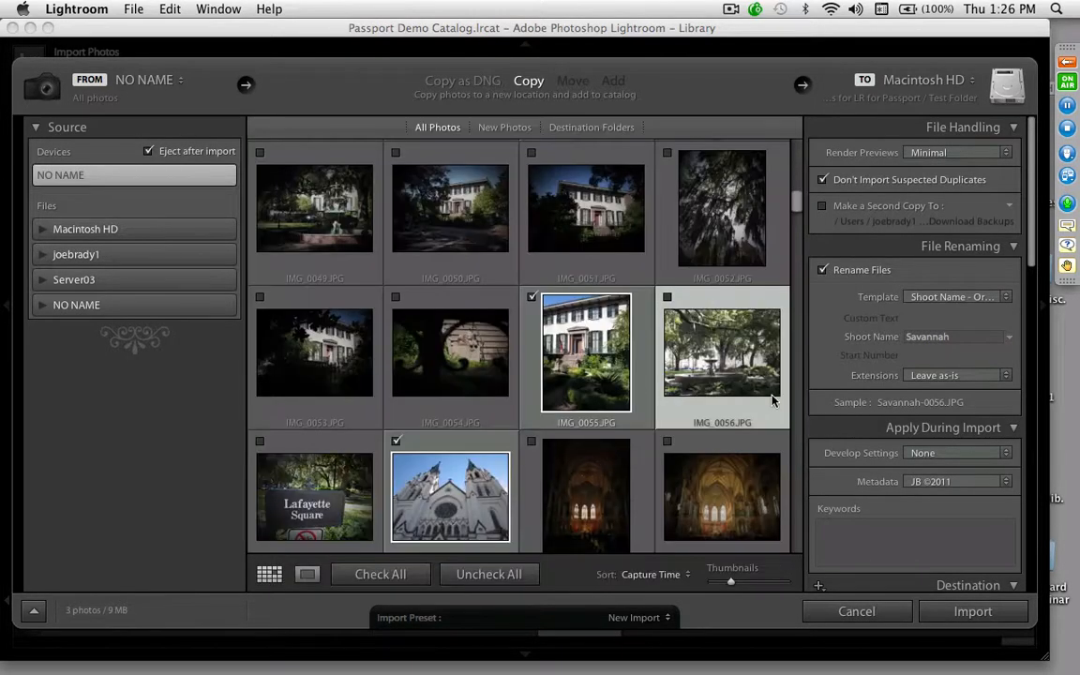
left_click(667, 297)
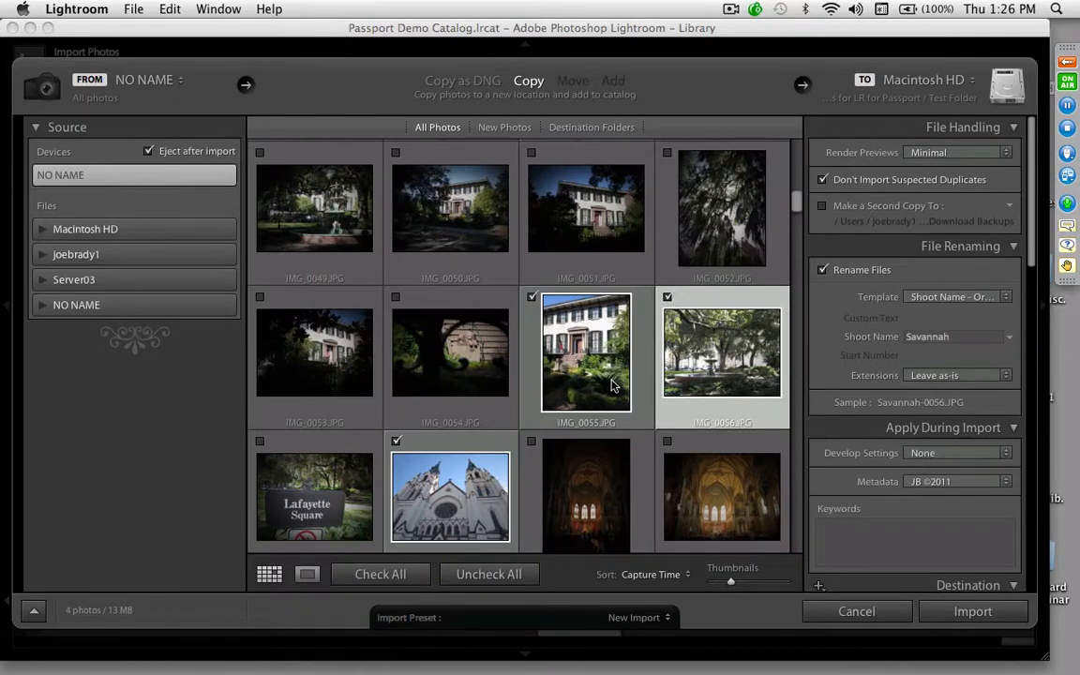
Step: Import the checked Savannah photos from the card and view them in Test Folder
left_click(551, 345)
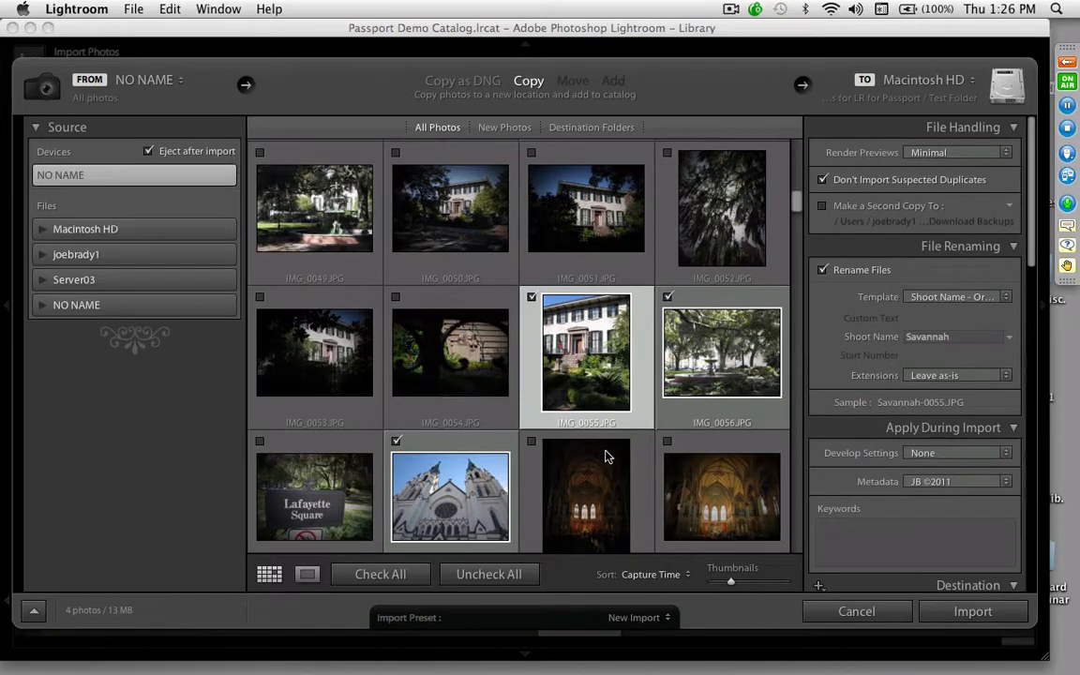
left_click(973, 612)
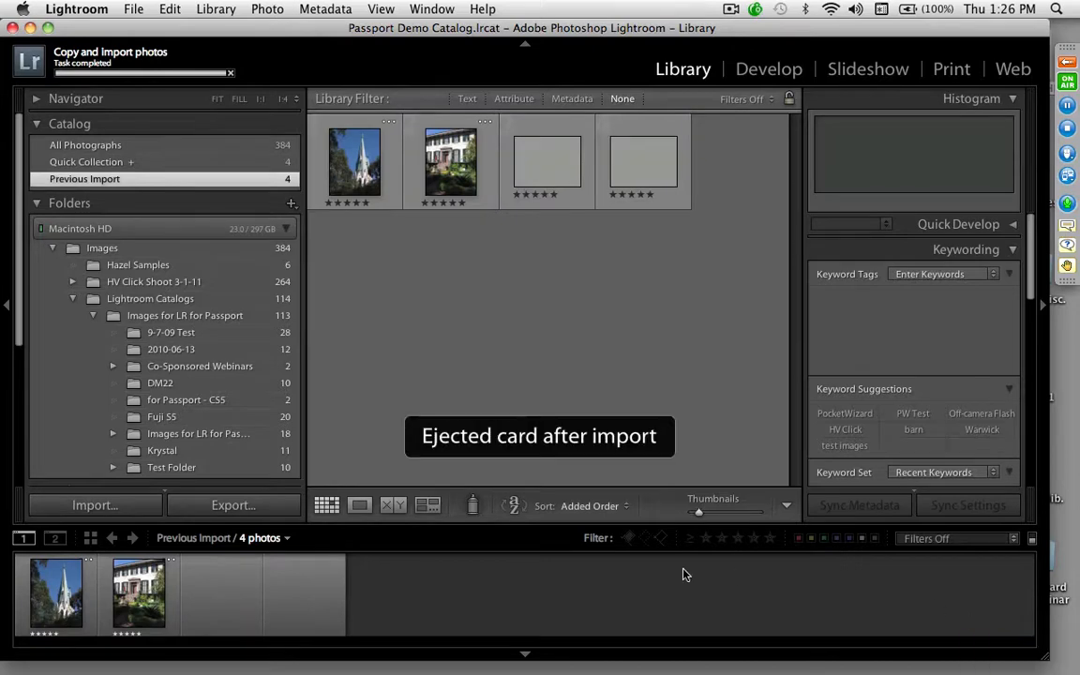
left_click(212, 468)
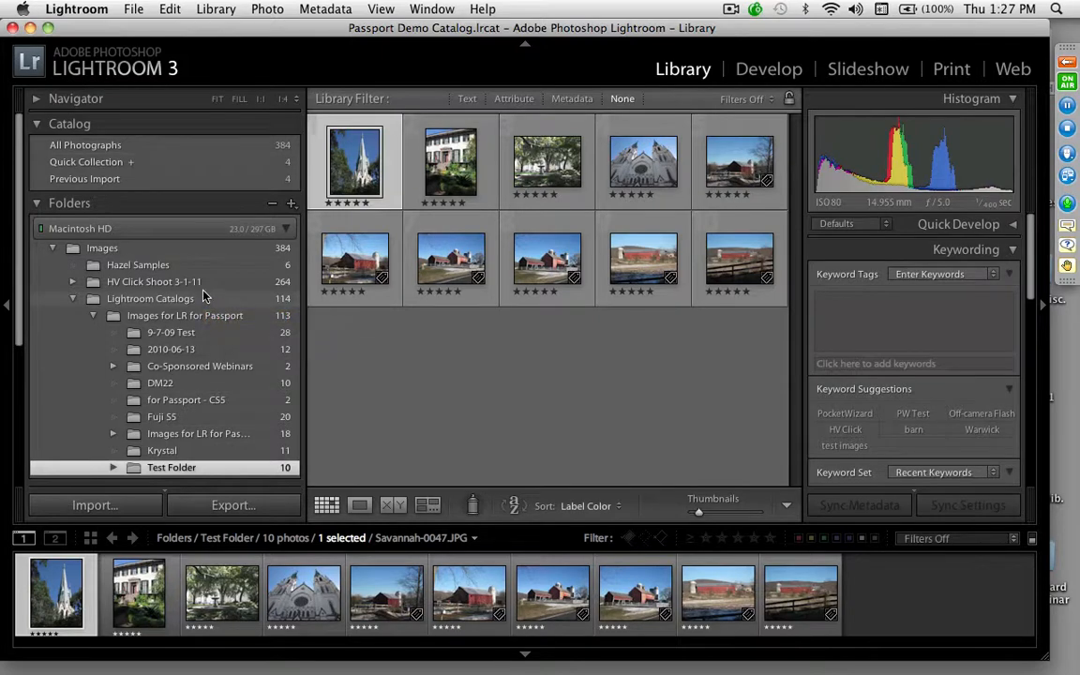
Step: Collapse the Macintosh HD folder list in the library and start a new import with the Beyond Monitor folder as source
left_click(286, 233)
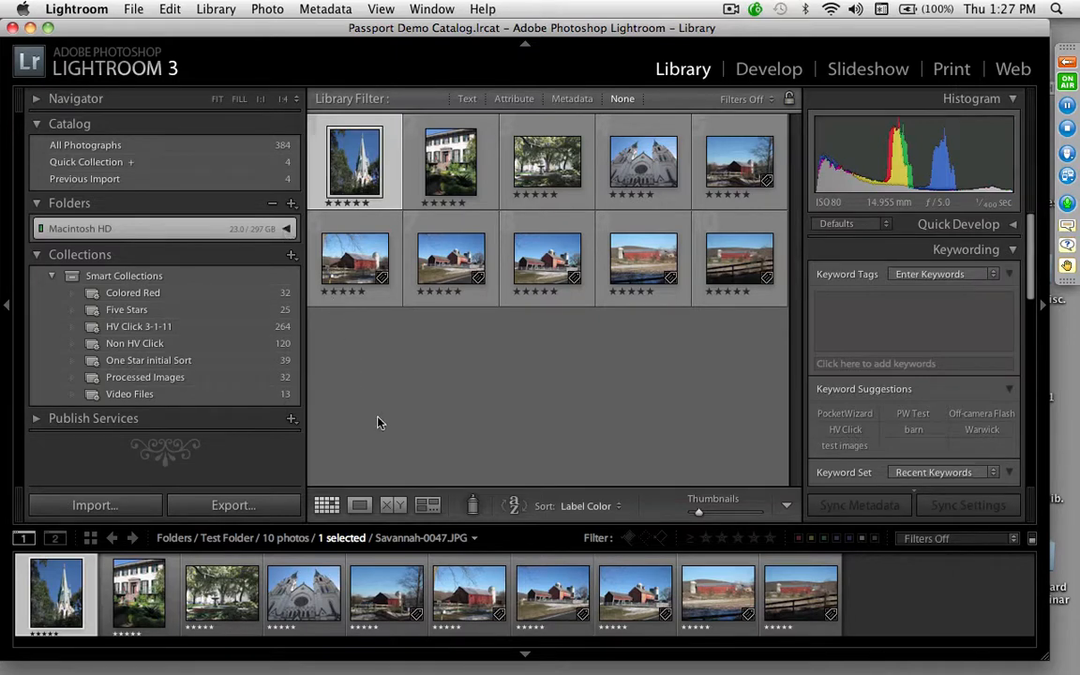
left_click(134, 9)
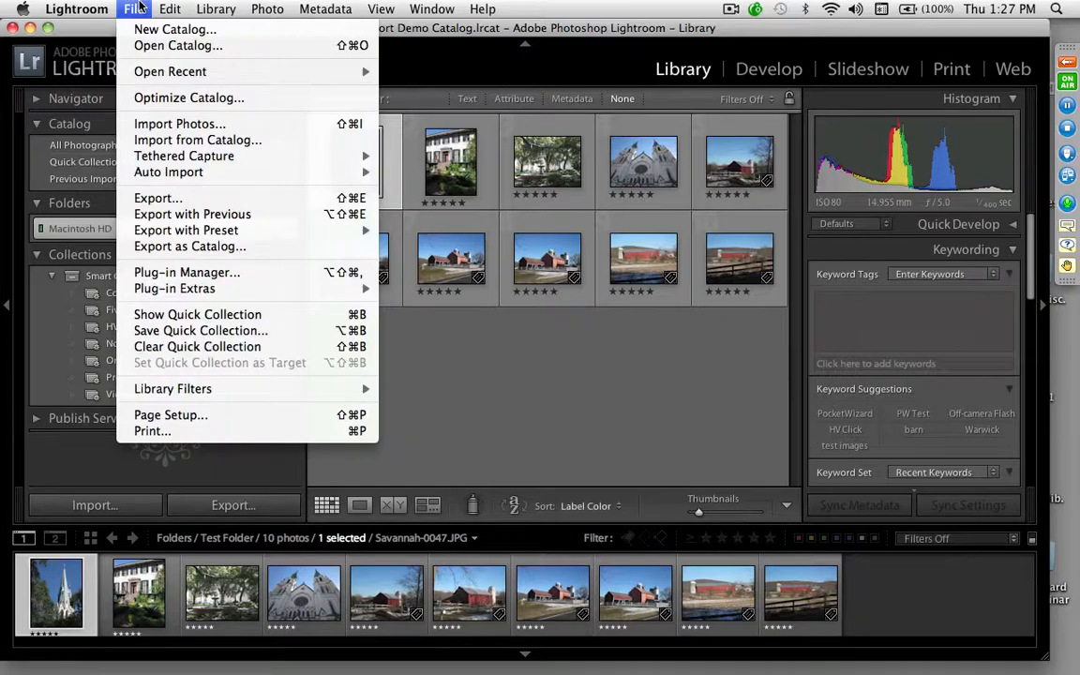
left_click(159, 125)
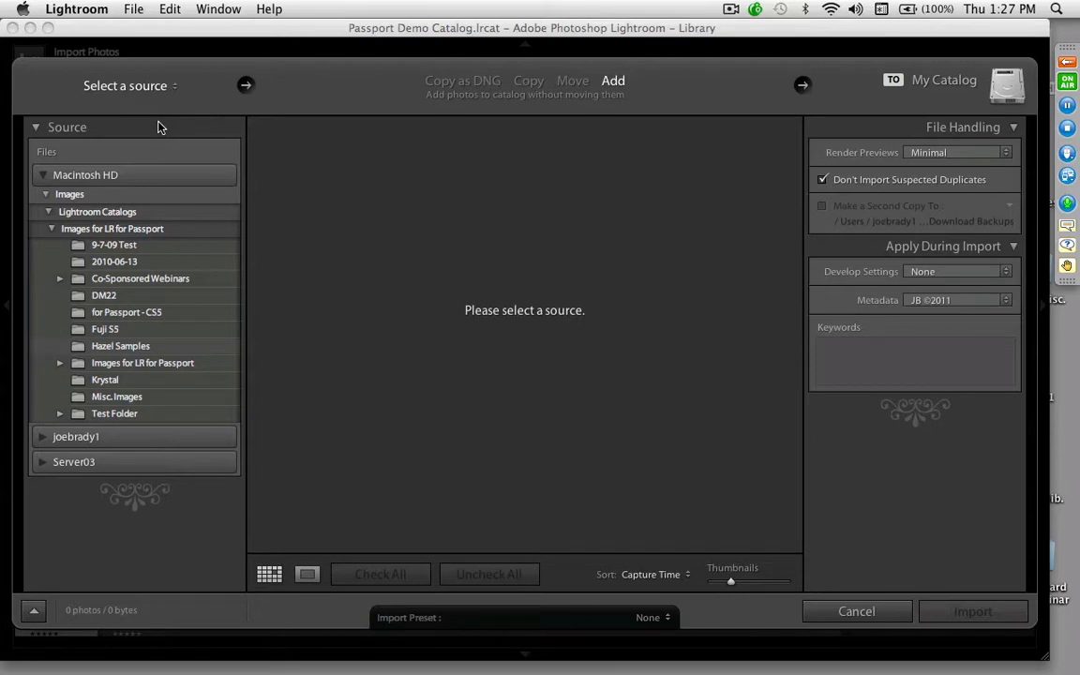
left_click(160, 127)
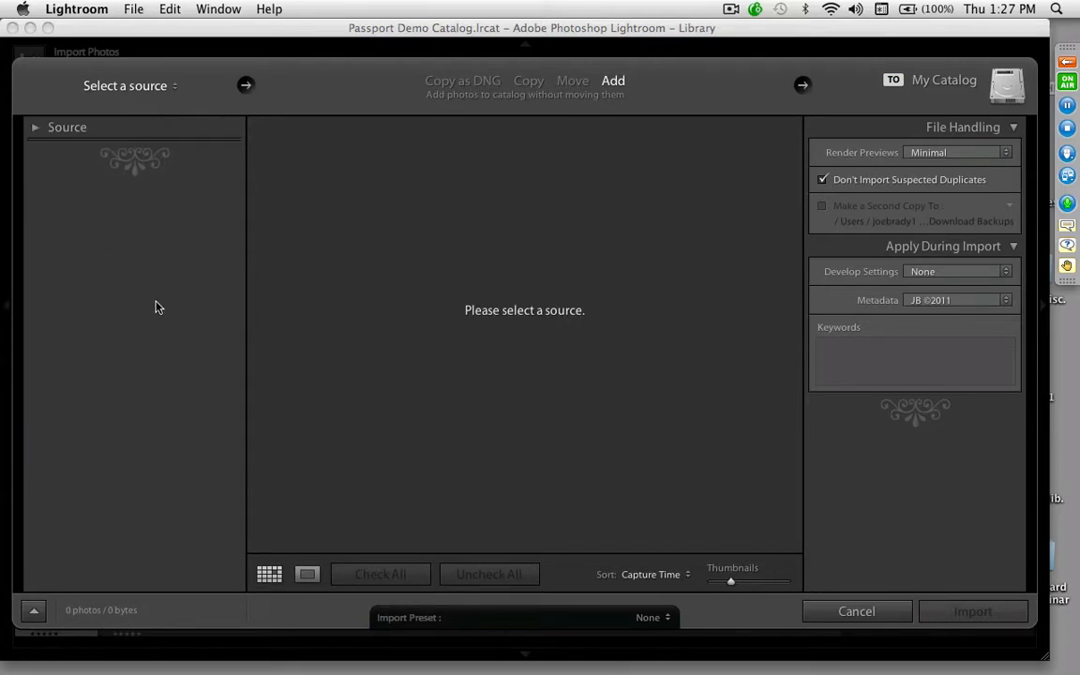
left_click(88, 128)
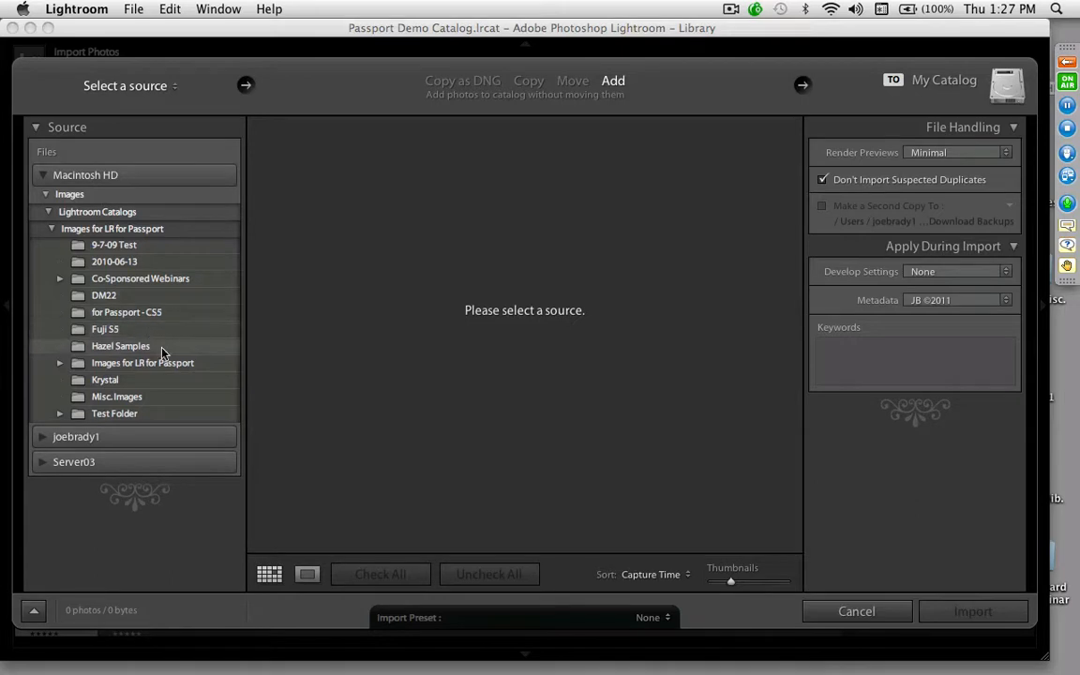
left_click(106, 196)
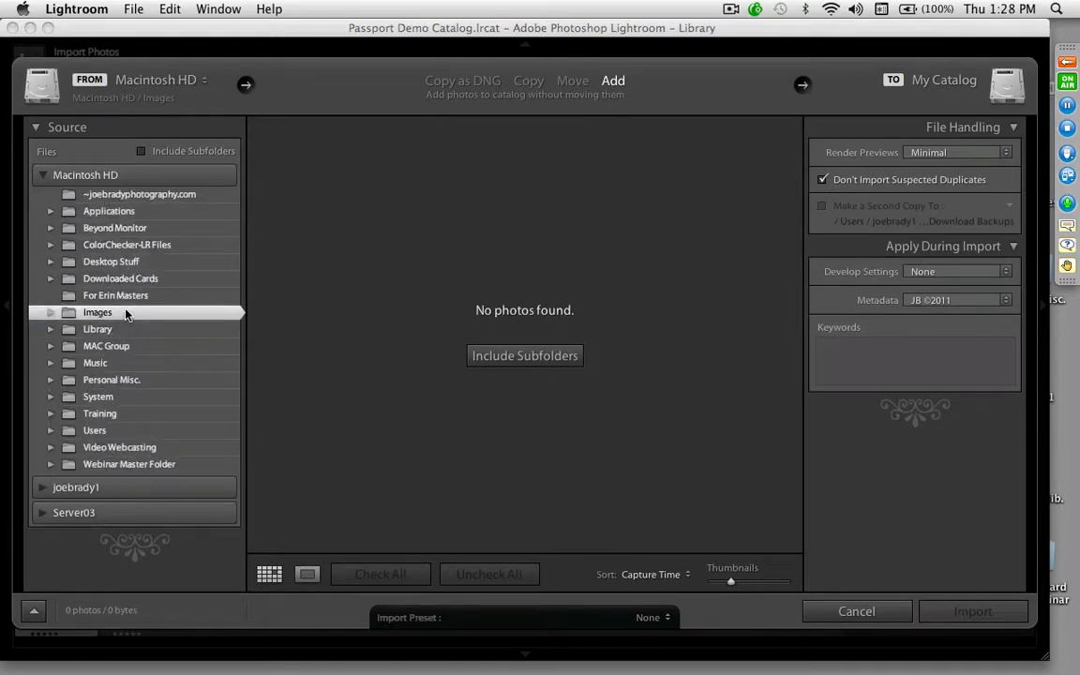
left_click(133, 228)
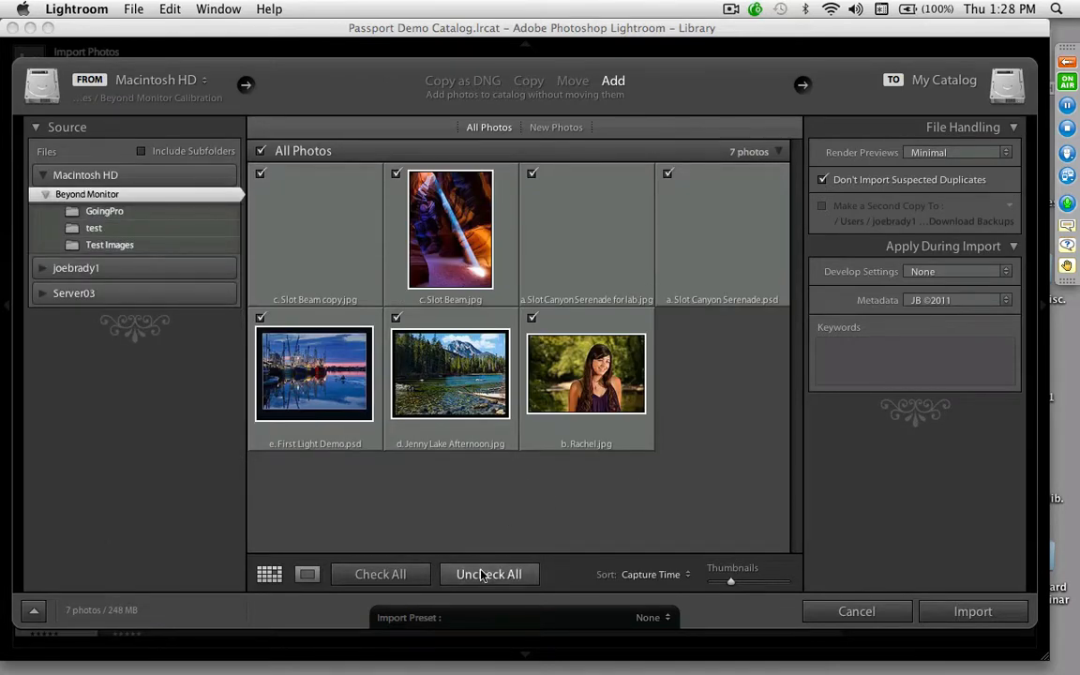
Step: Limit the import selection to Jenny Lake Afternoon, the woman's portrait and both Slot Canyon Serenade images
left_click(450, 574)
left_click(532, 319)
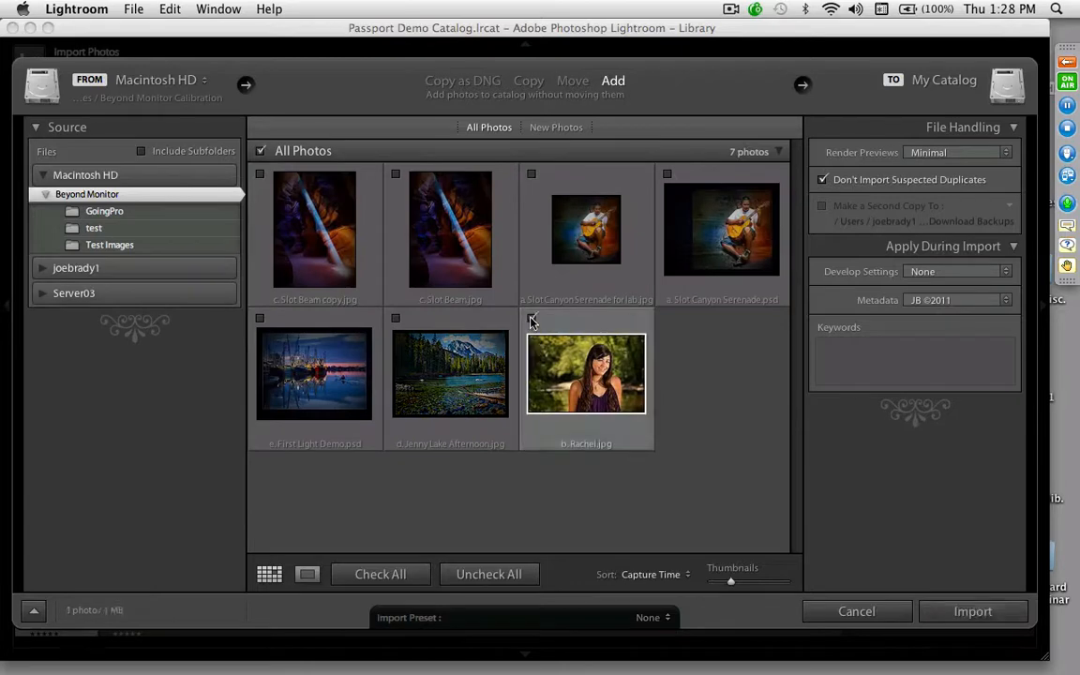
left_click(532, 319)
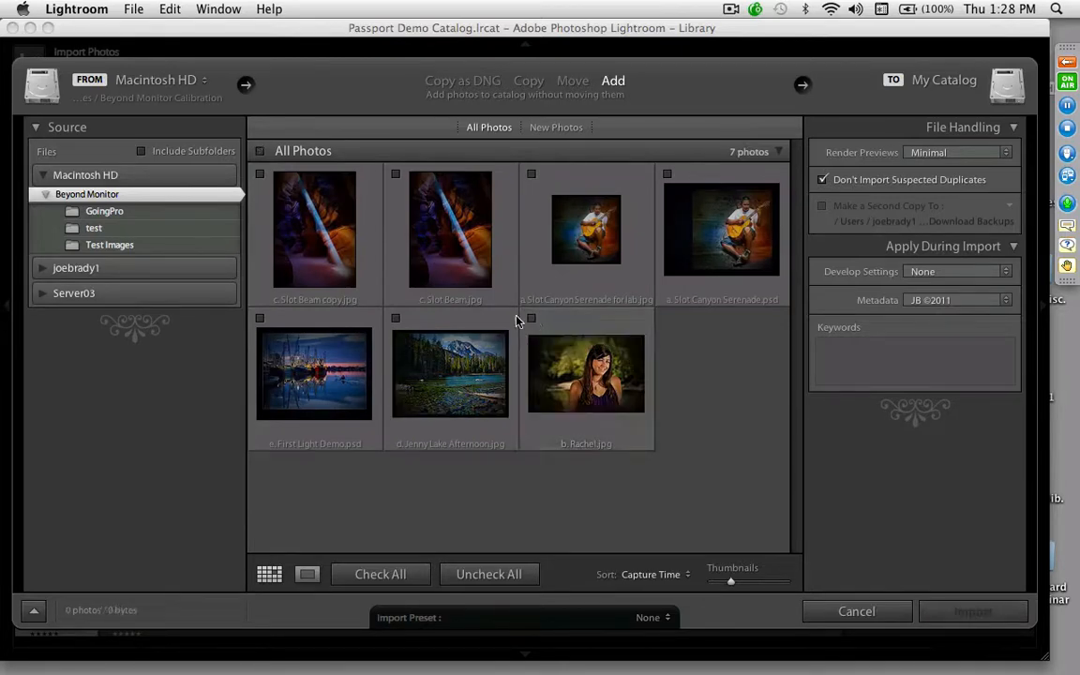
left_click(396, 318)
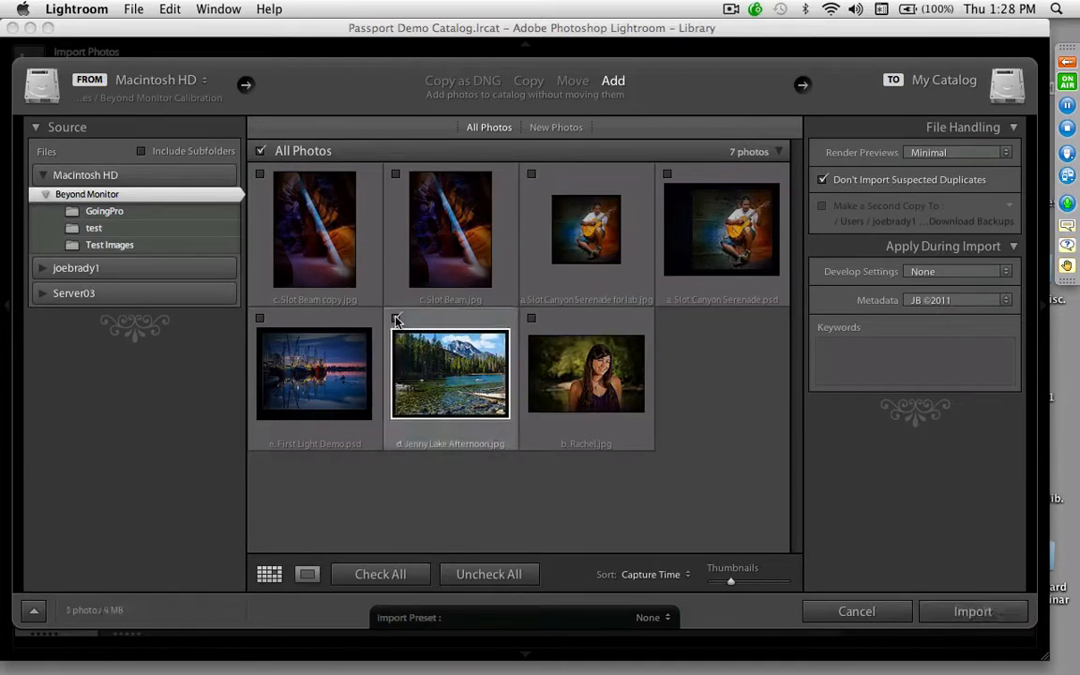
left_click(531, 319)
left_click(667, 173)
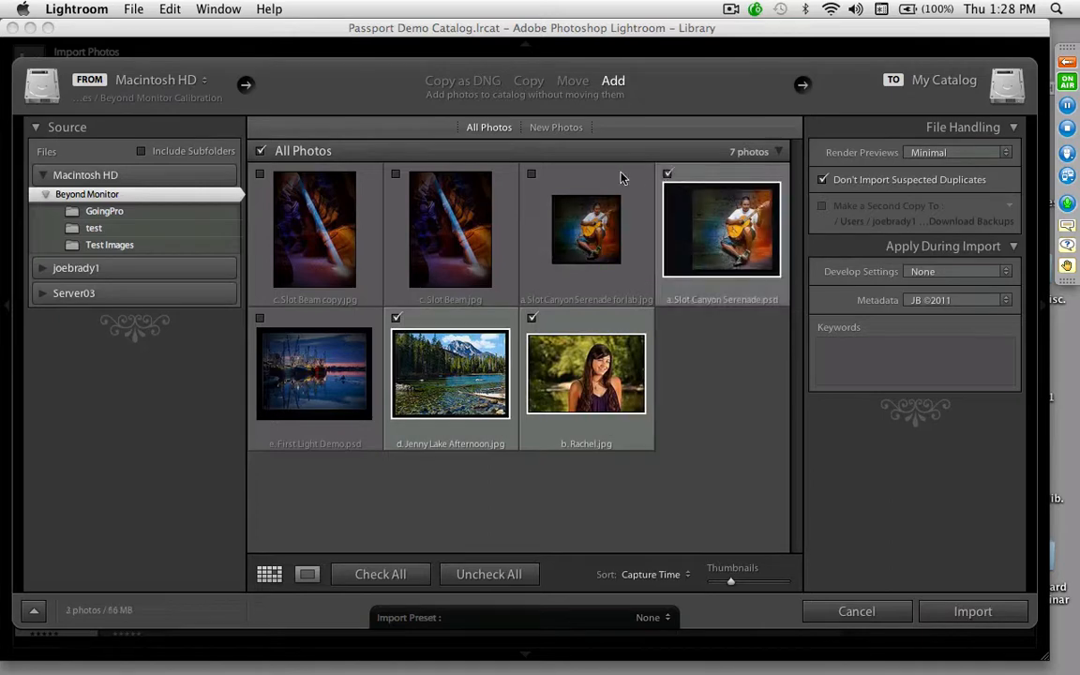
left_click(532, 173)
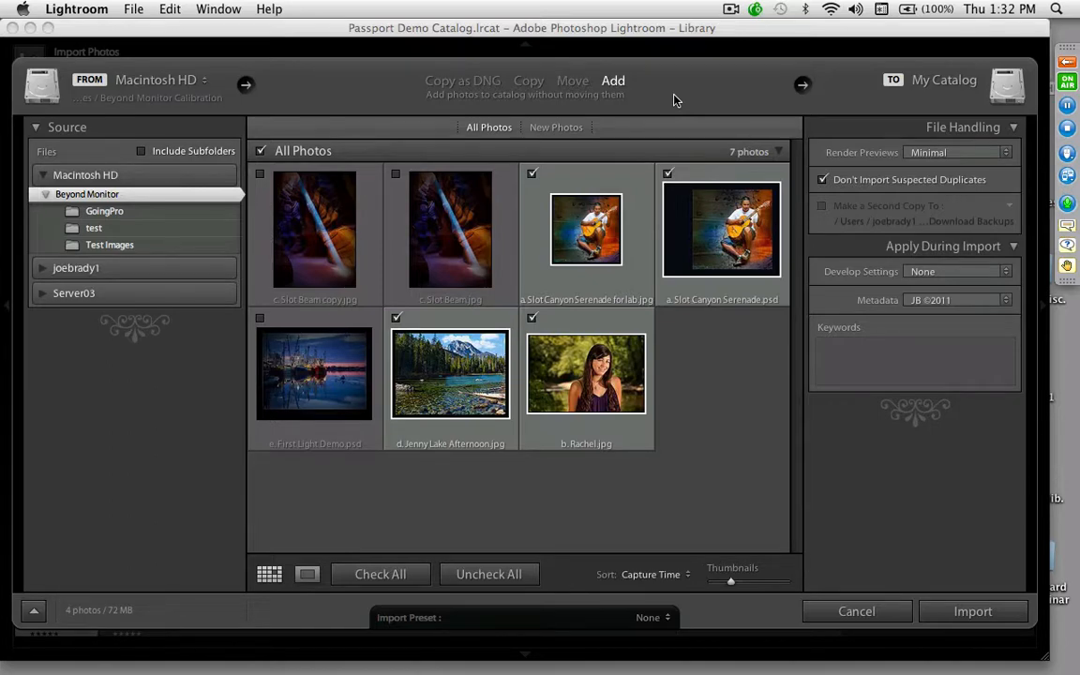
Step: Check all photos in the Beyond Monitor folder and import them into the catalog without moving them, keeping Minimal previews
left_click(968, 153)
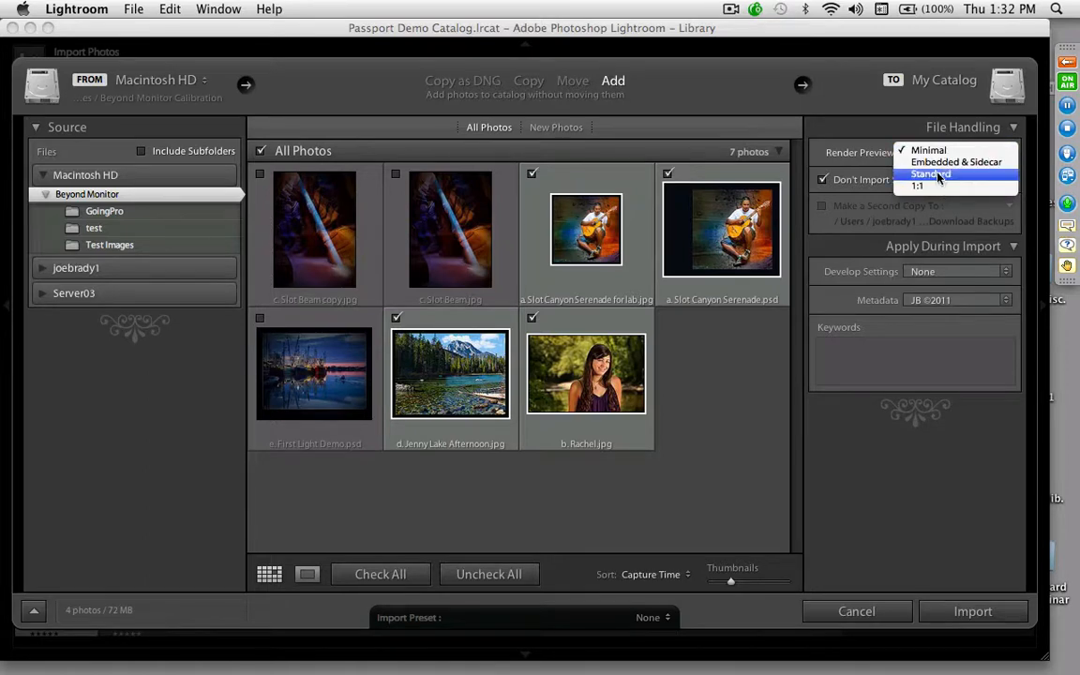
left_click(866, 122)
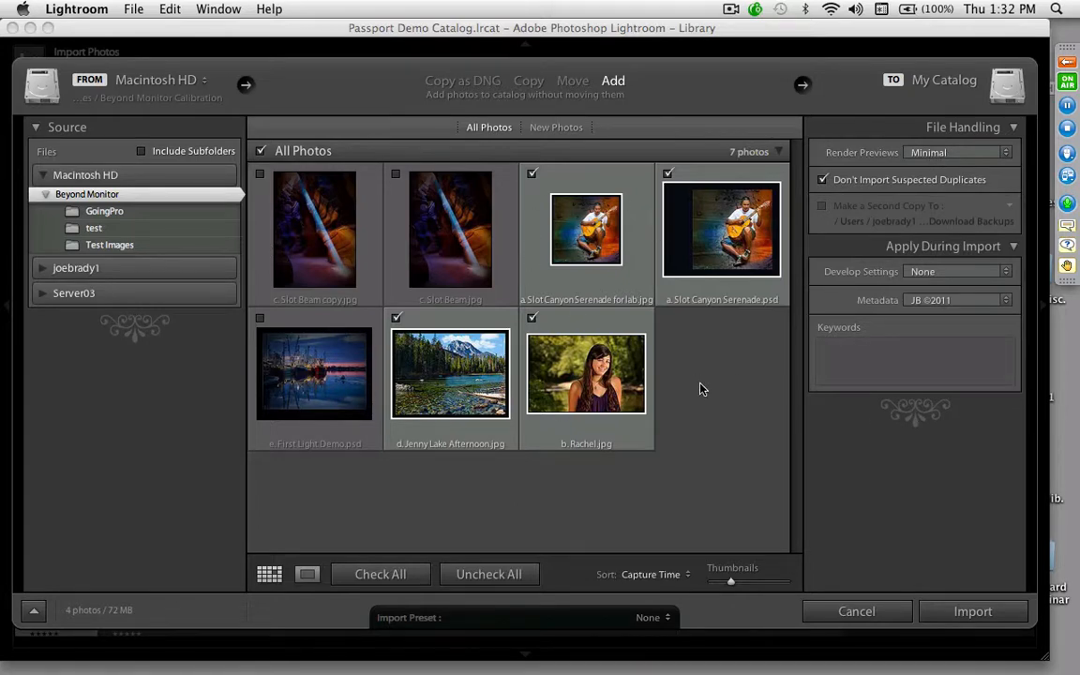
left_click(391, 569)
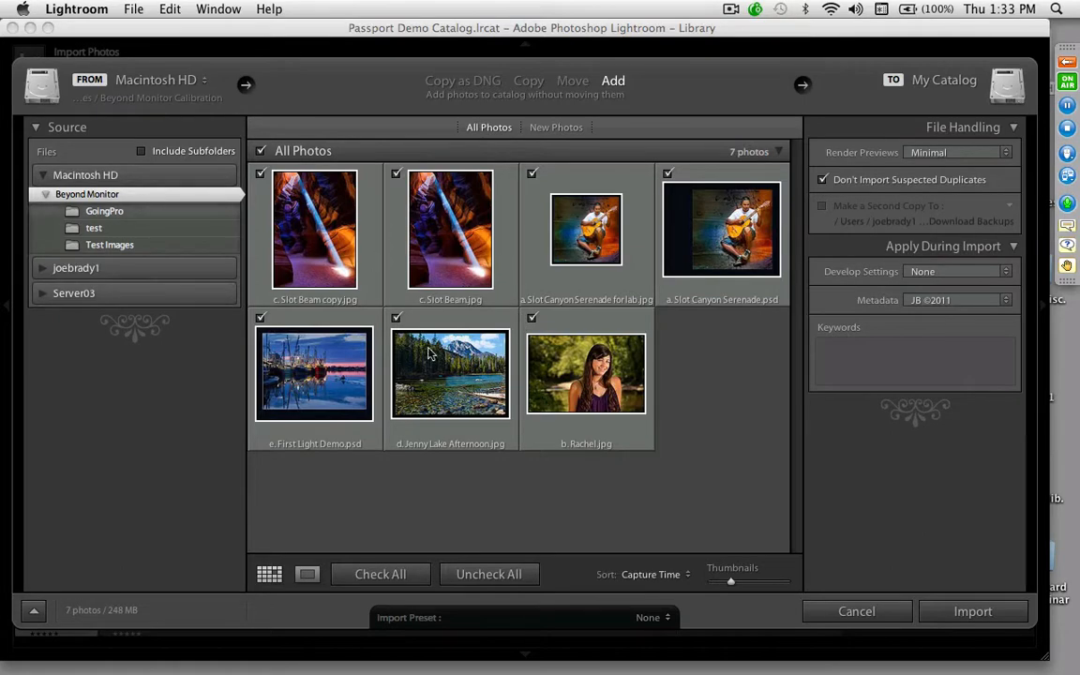
left_click(971, 610)
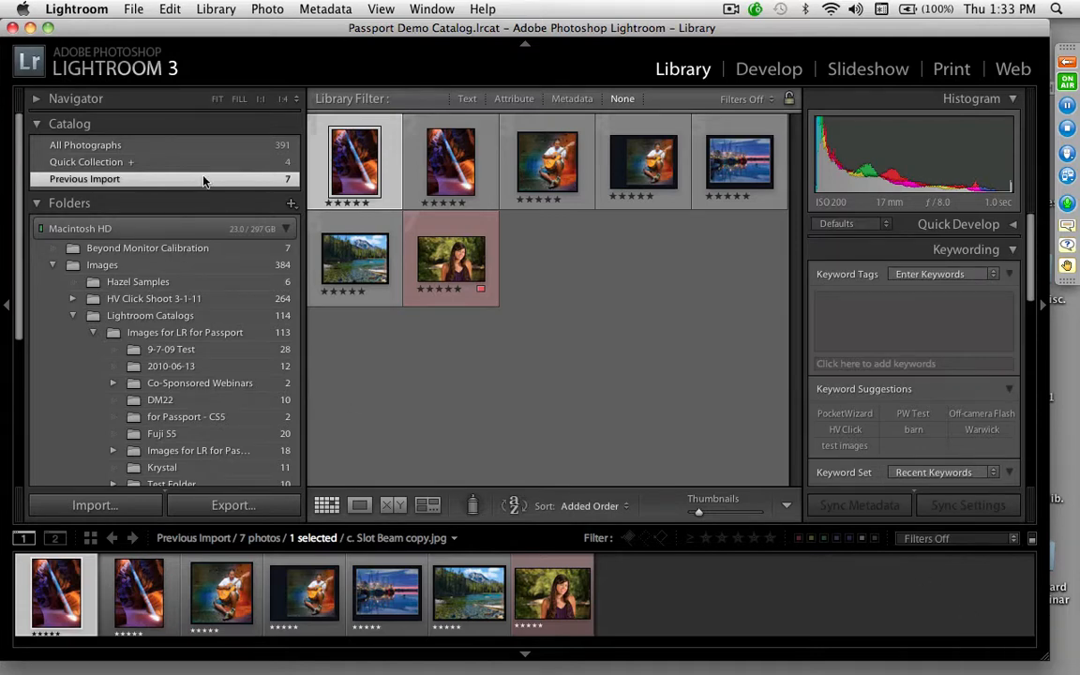
Step: Show All Photographs from the start of the catalog and collapse the Macintosh HD folder list
left_click(216, 147)
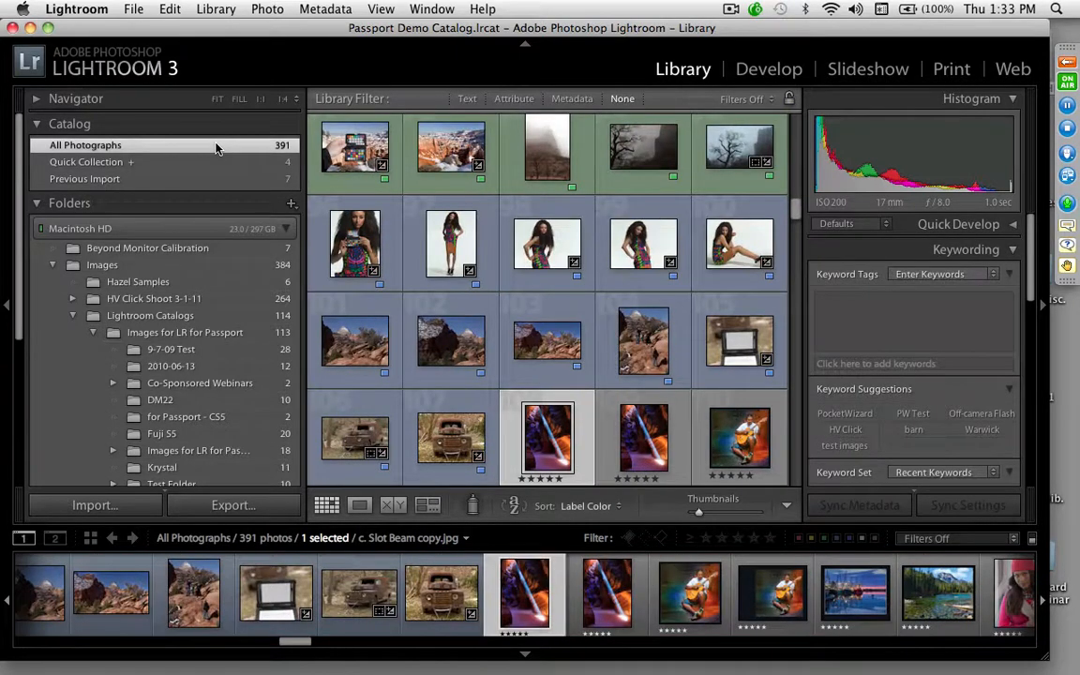
left_click_drag(796, 206, 788, 117)
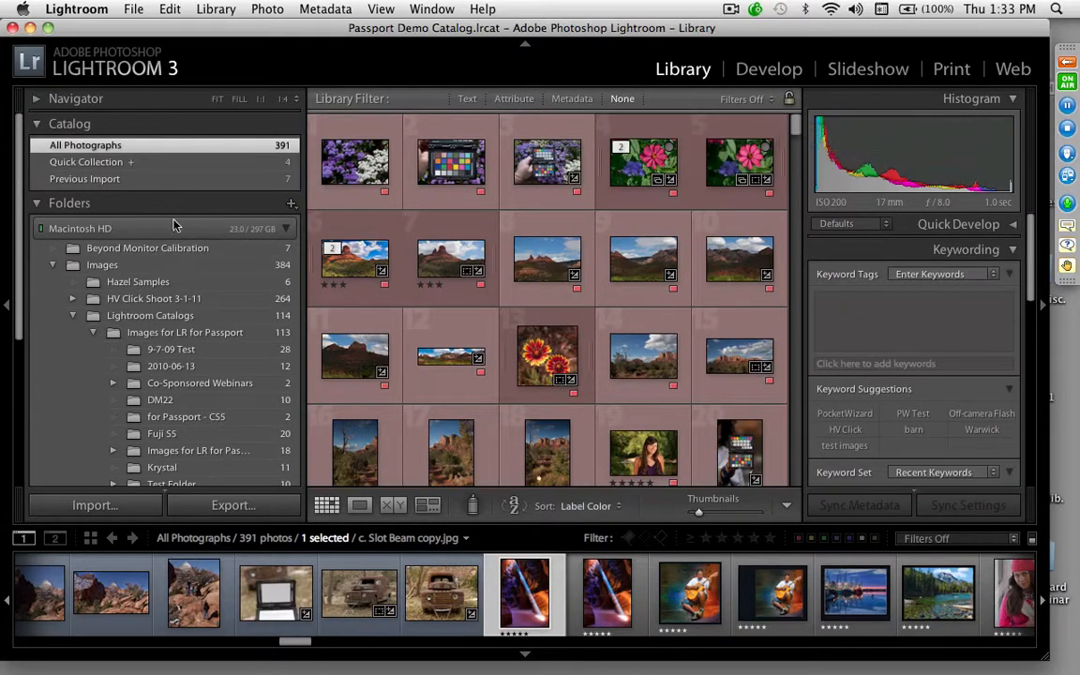
left_click(286, 230)
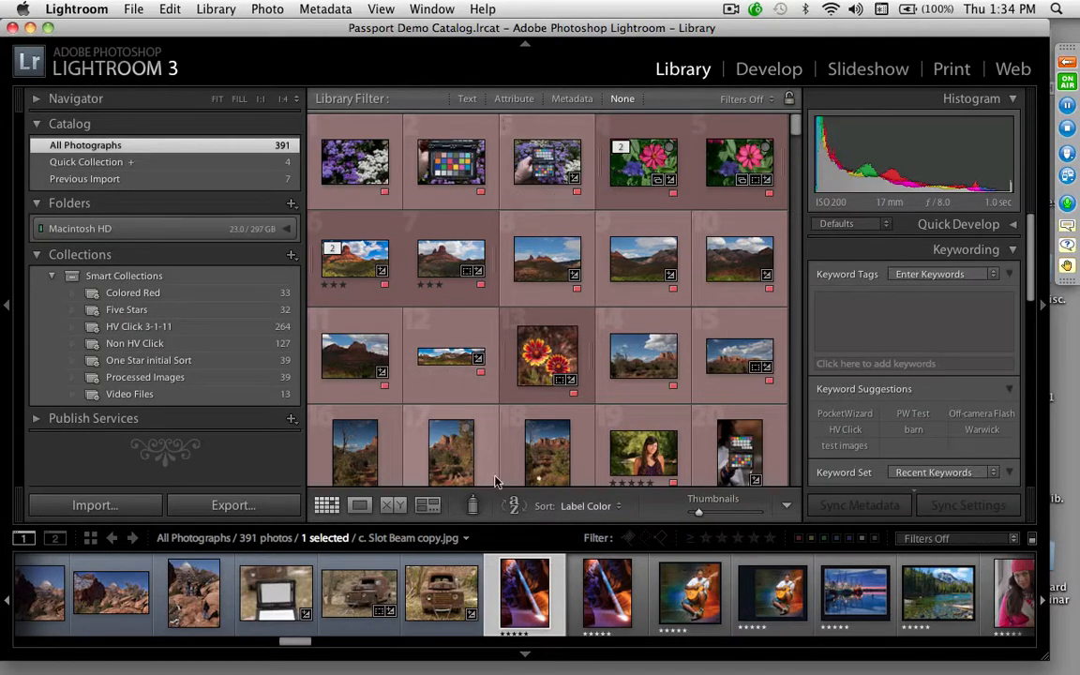
Step: View Sedona 114.CR2 in Loupe view, toggle the toolbar off and on, and switch to Grid view and back
double_click(722, 366)
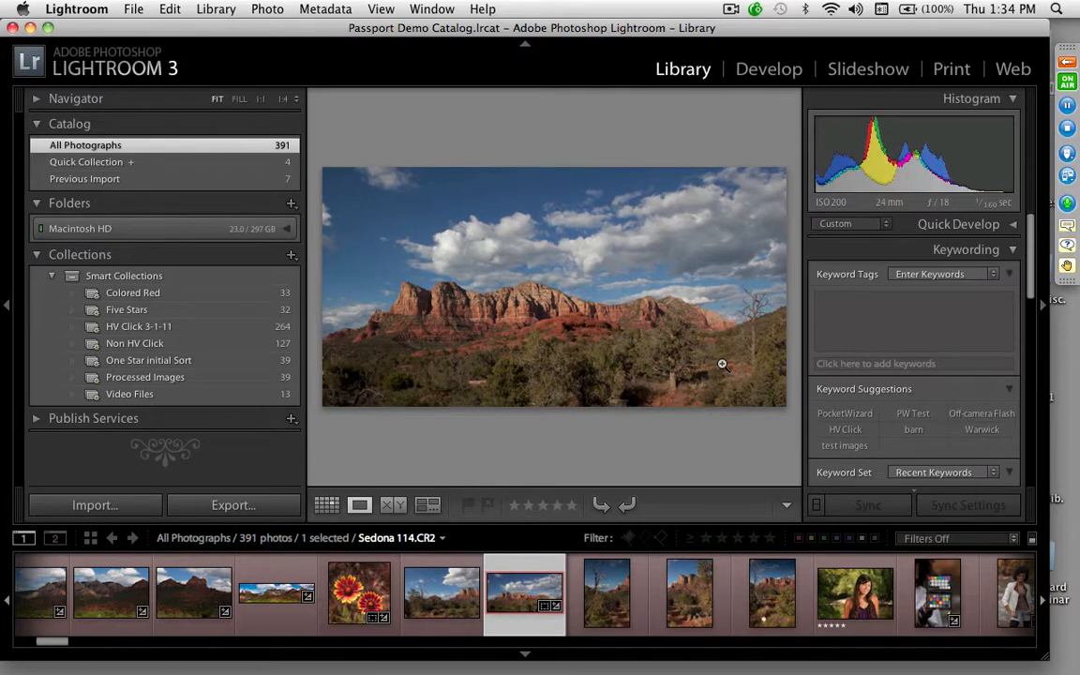
key("t")
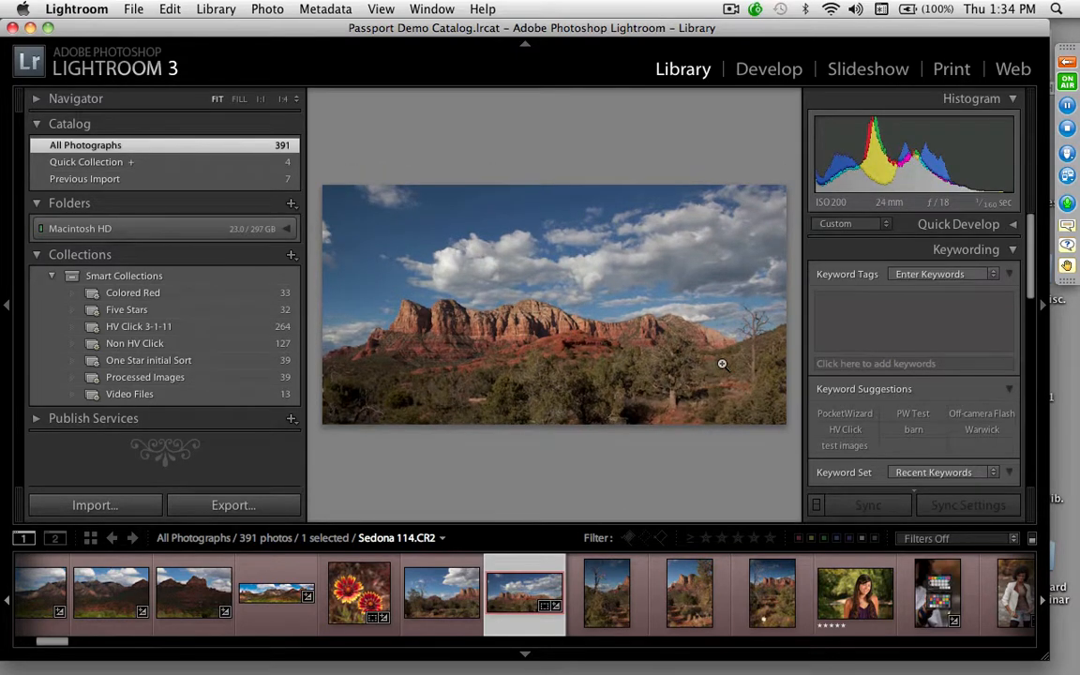
key("t")
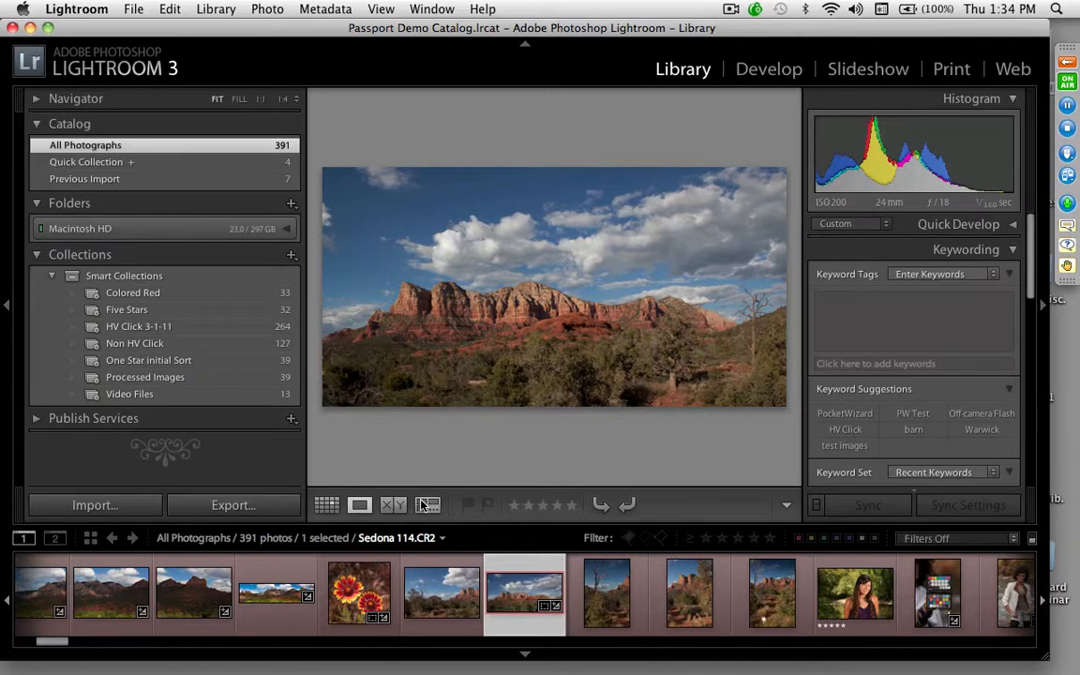
left_click(328, 506)
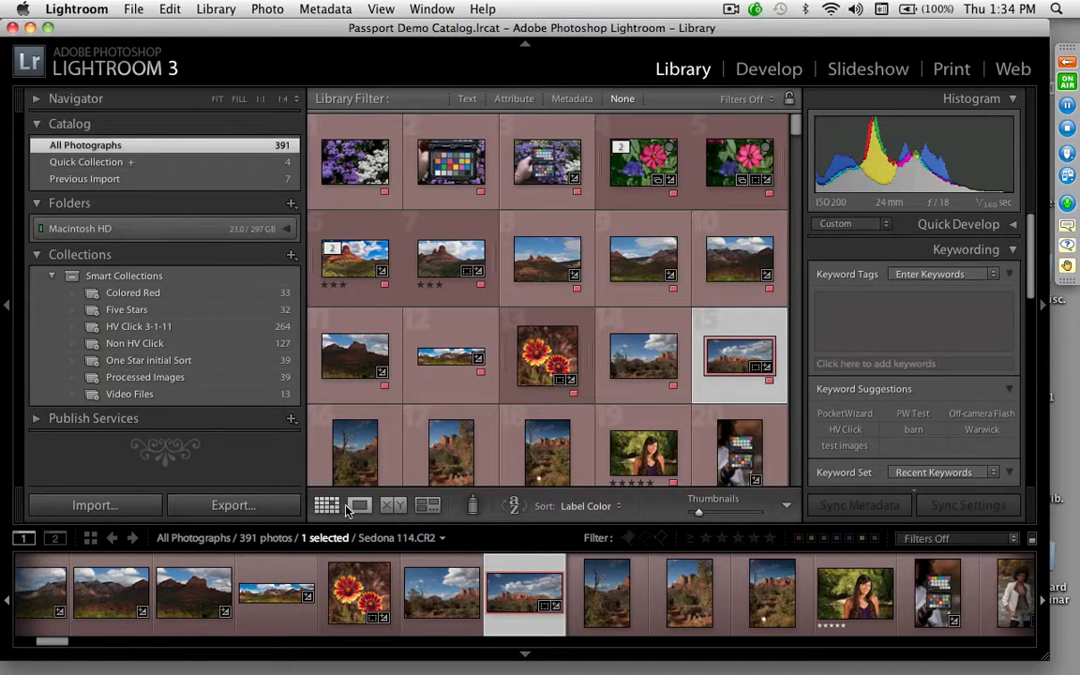
left_click(359, 507)
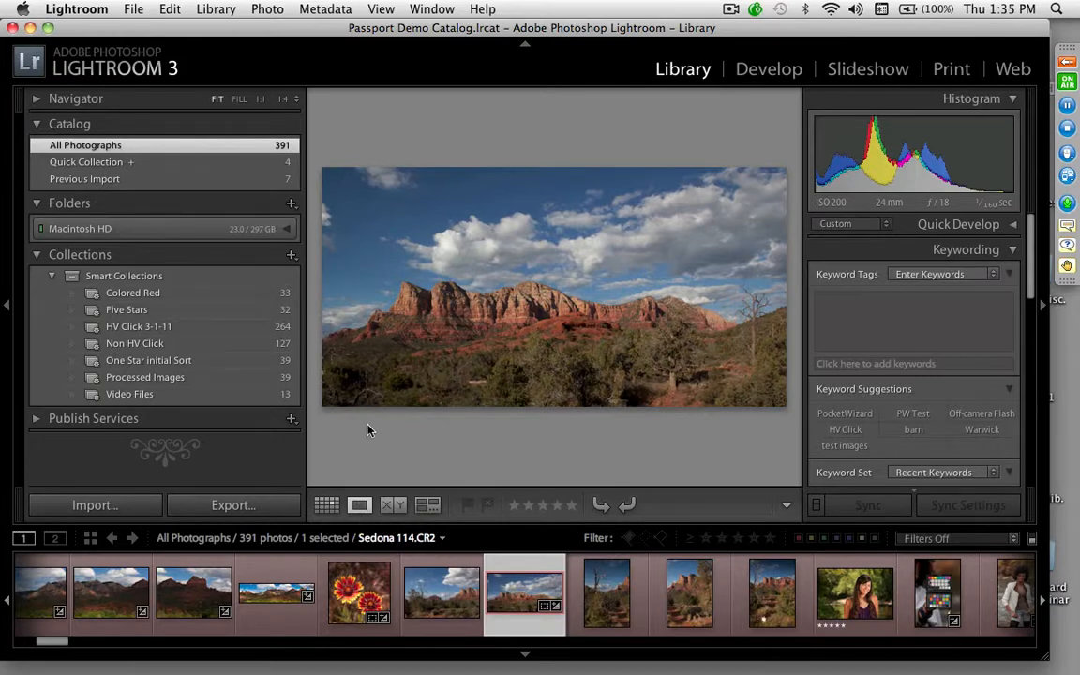
Step: Enlarge the Sedona photo by hiding the side panels, zoom in and back out, and restore both panels
left_click(6, 310)
left_click(7, 306)
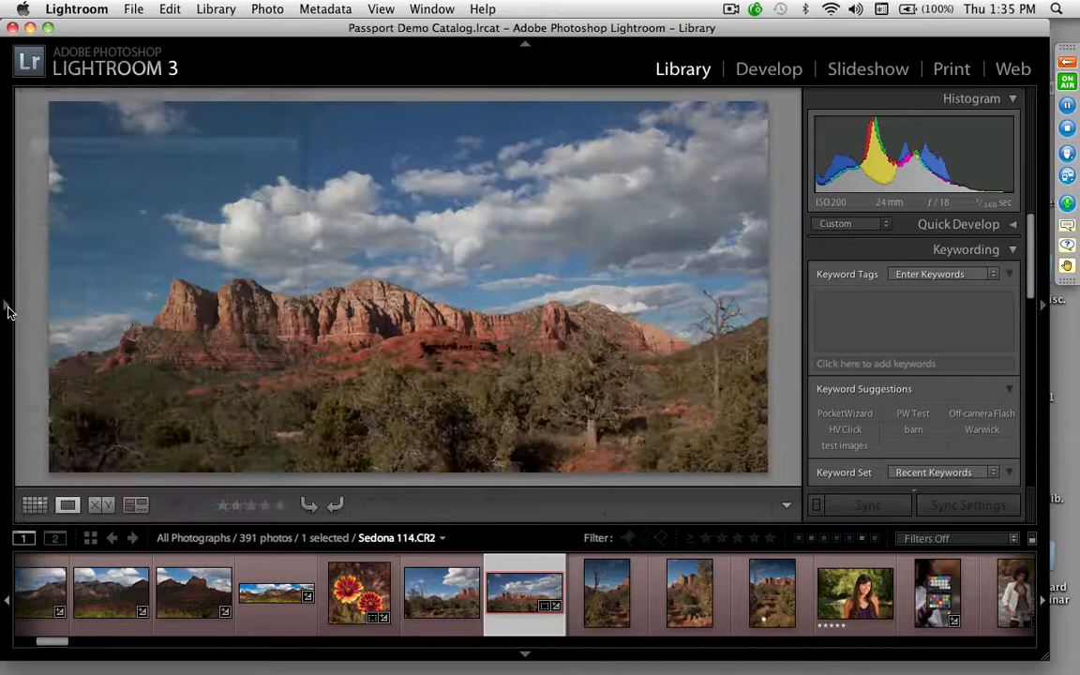
left_click(356, 395)
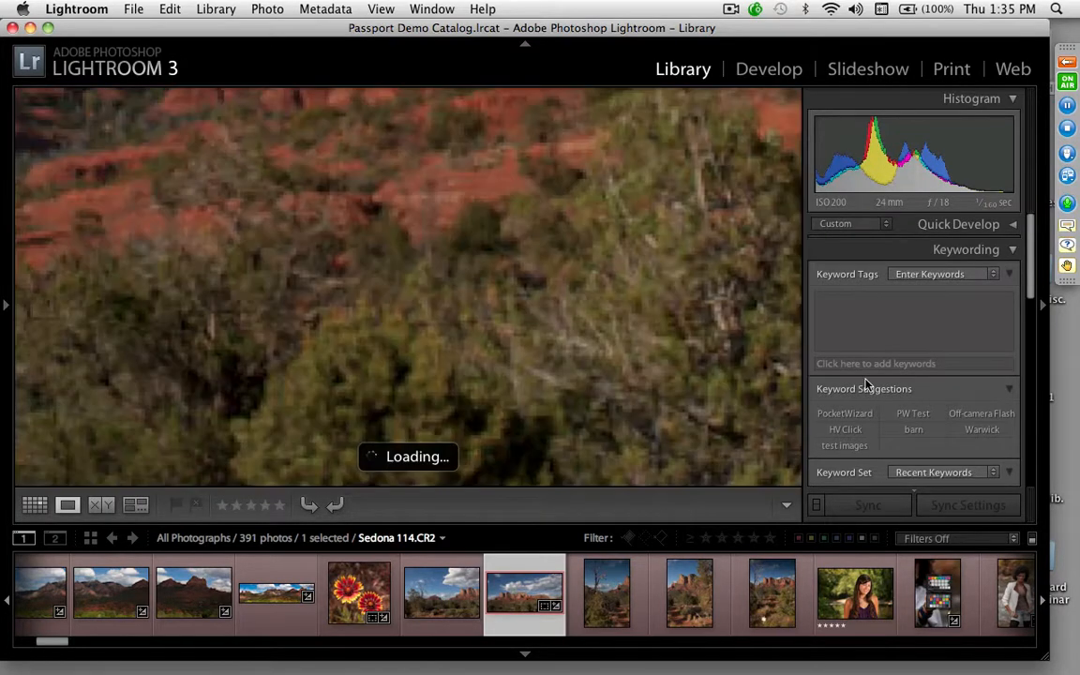
key("z")
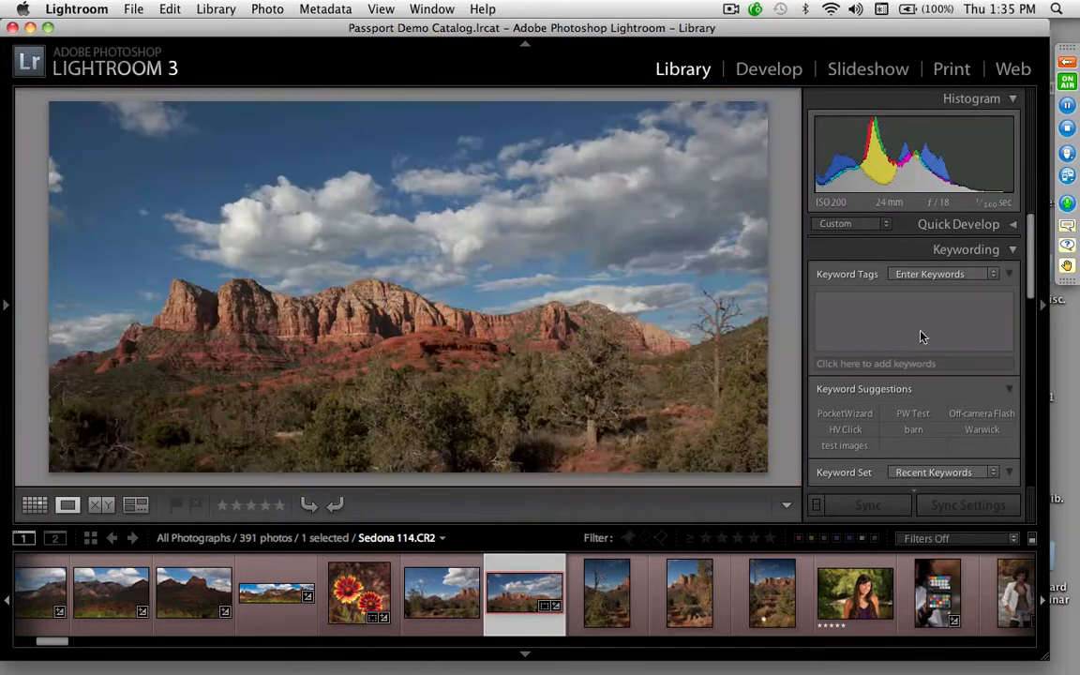
left_click(1042, 306)
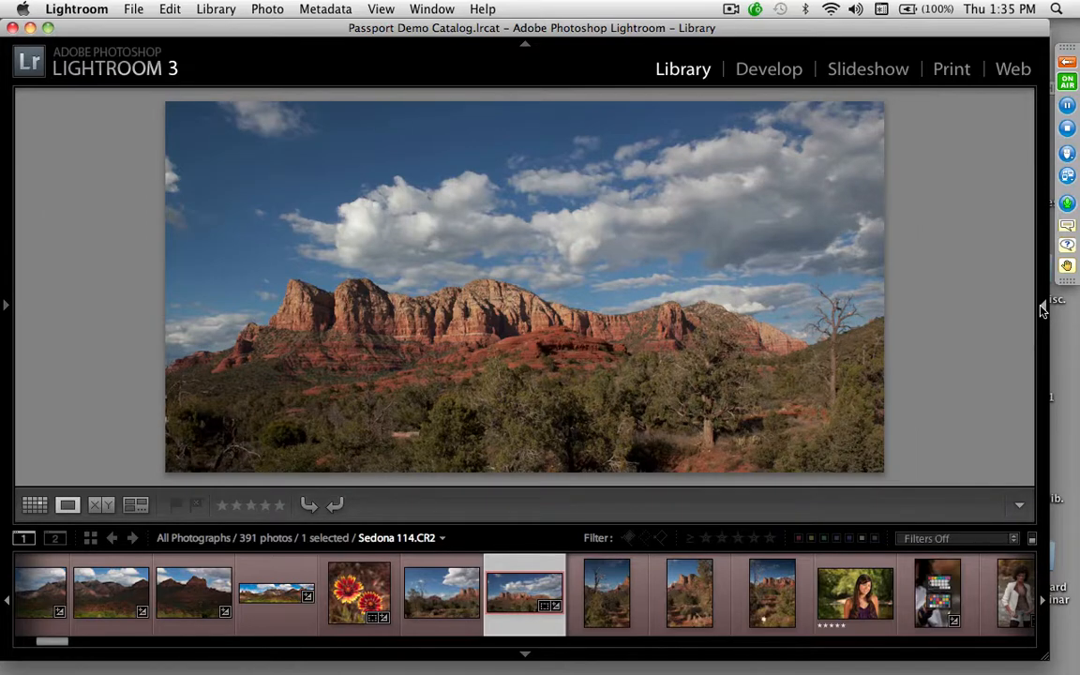
left_click(1042, 310)
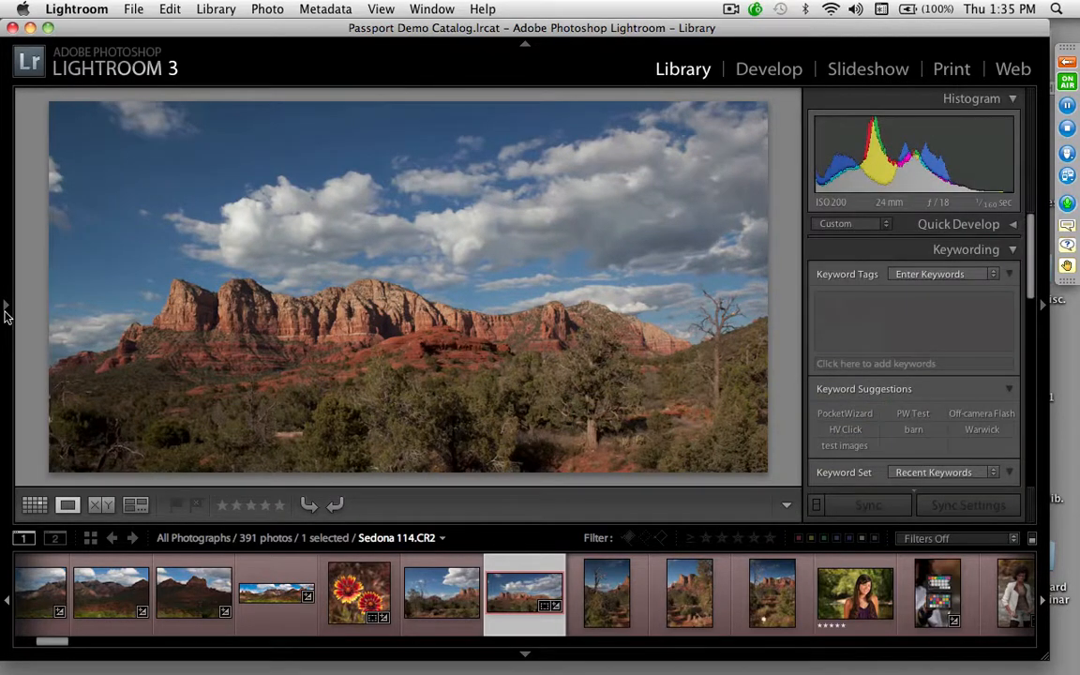
left_click(5, 309)
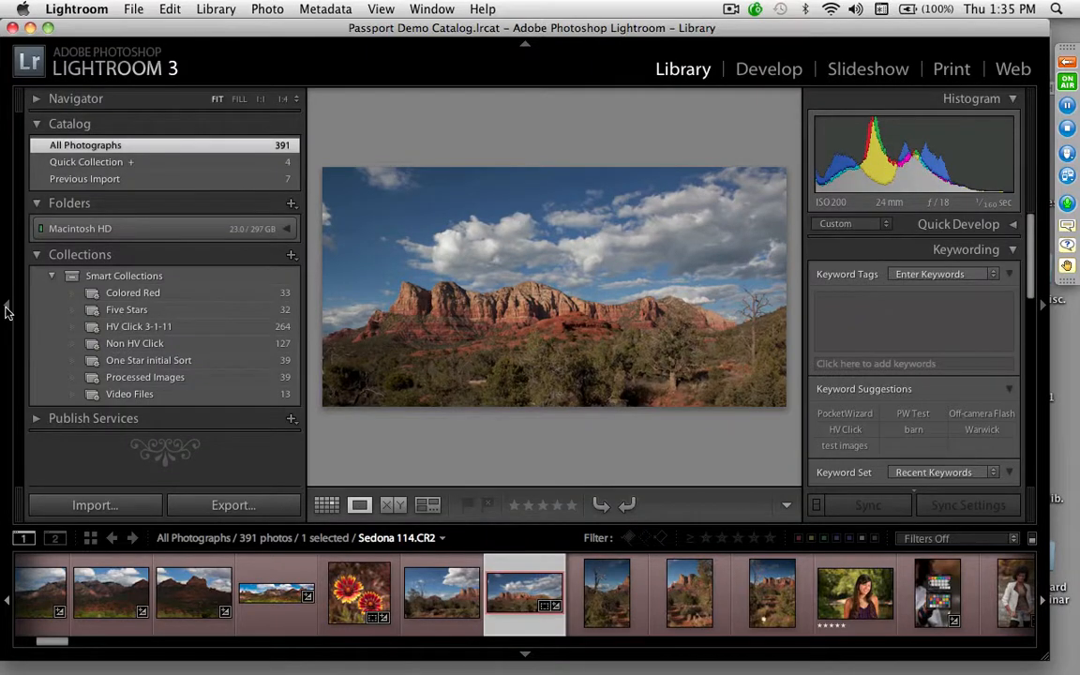
Step: View the Sedona photo with all panels and the toolbar hidden, cycle through the Lights Out modes and restore the panels
key("shift+Tab")
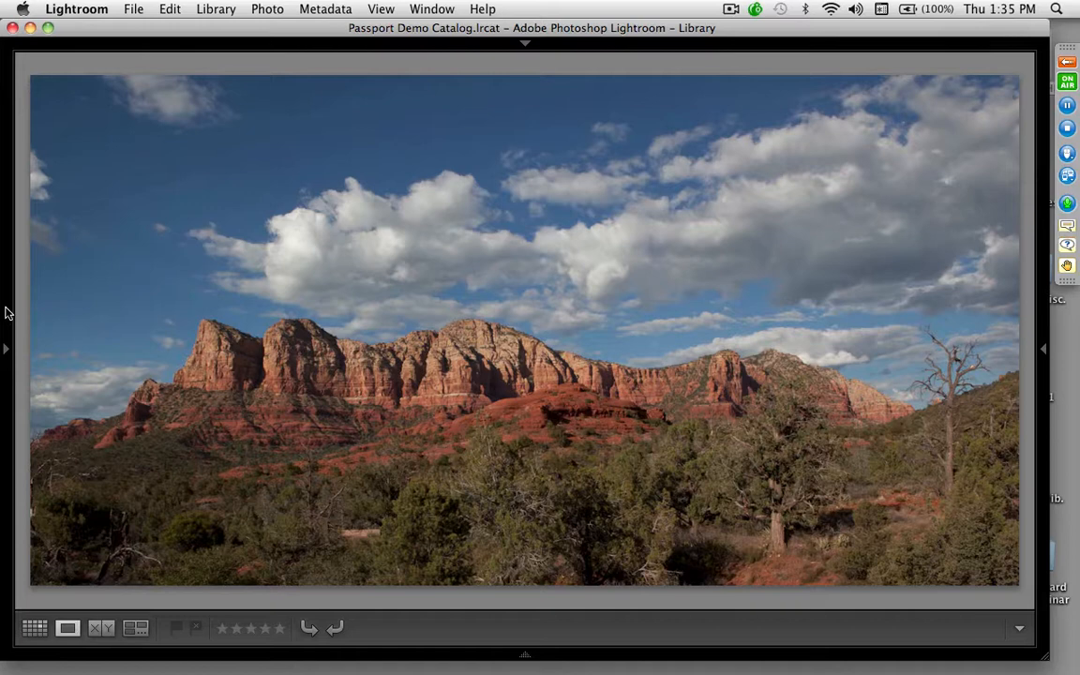
key("t")
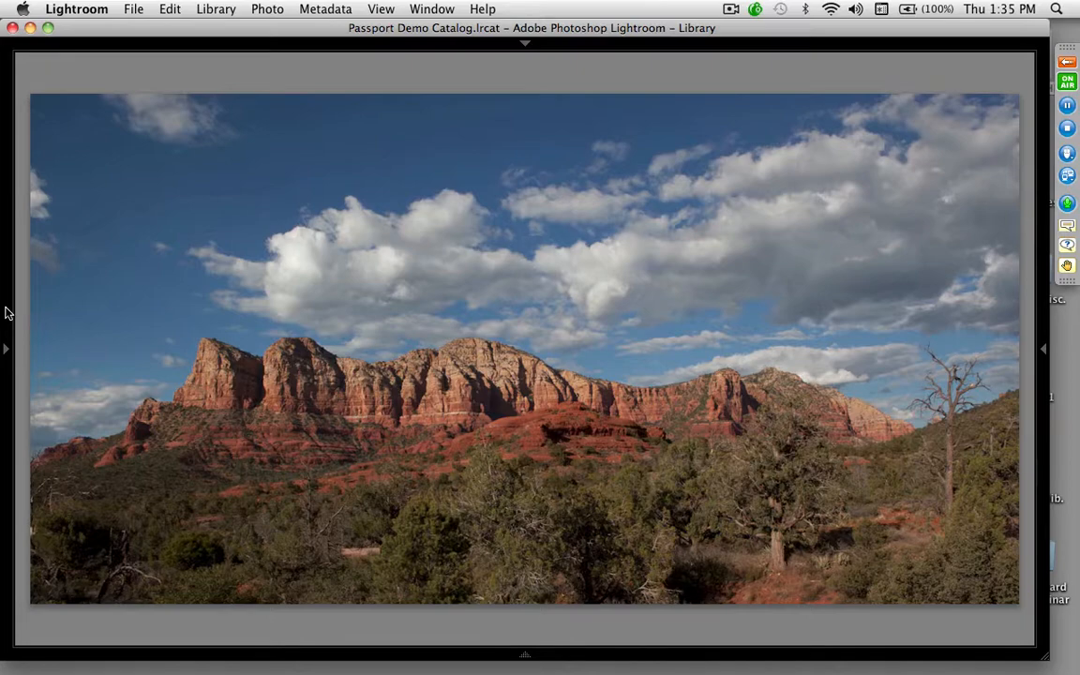
key("l")
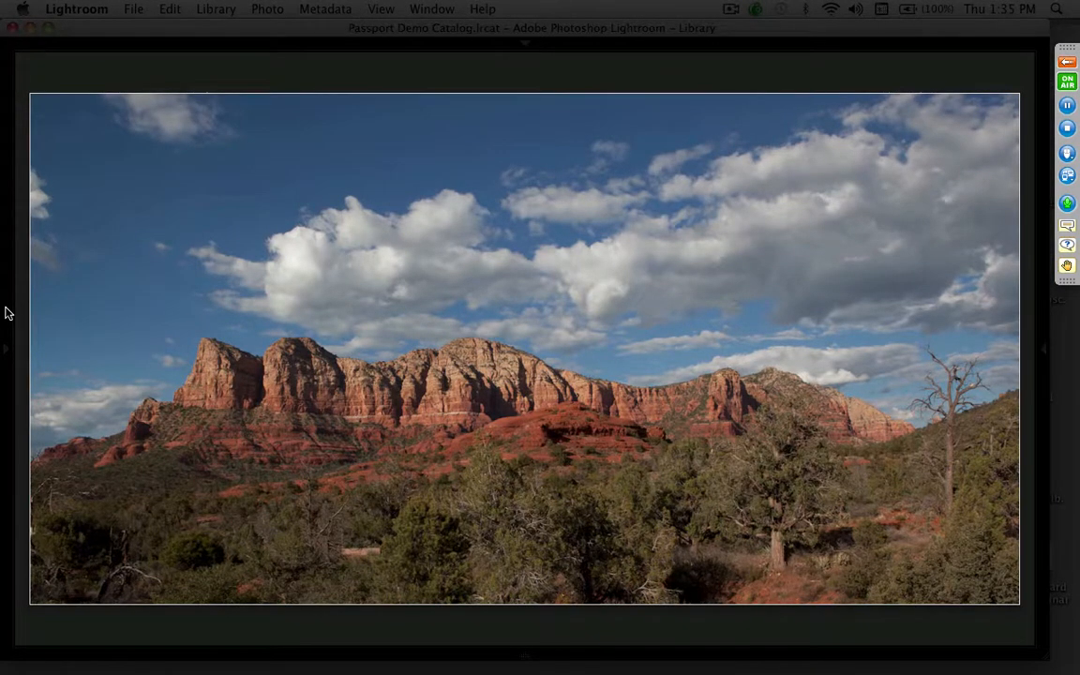
key("l")
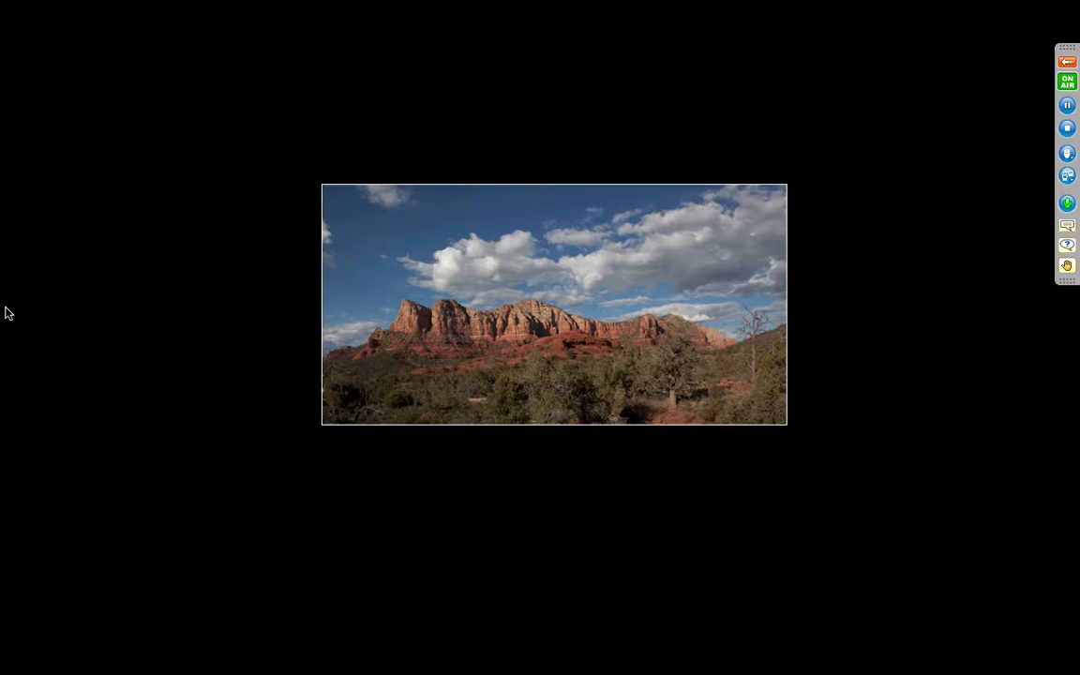
key("l")
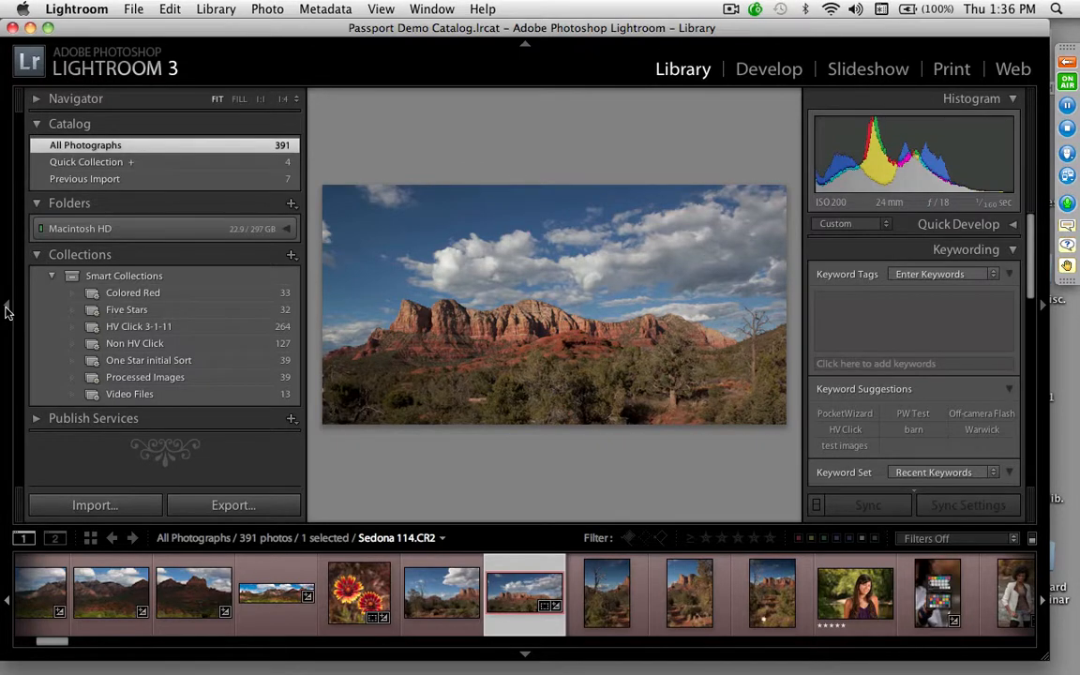
Step: Return to Grid view, select the red and yellow flower photo, show the toolbar again and enlarge the thumbnails to three per row
key("g")
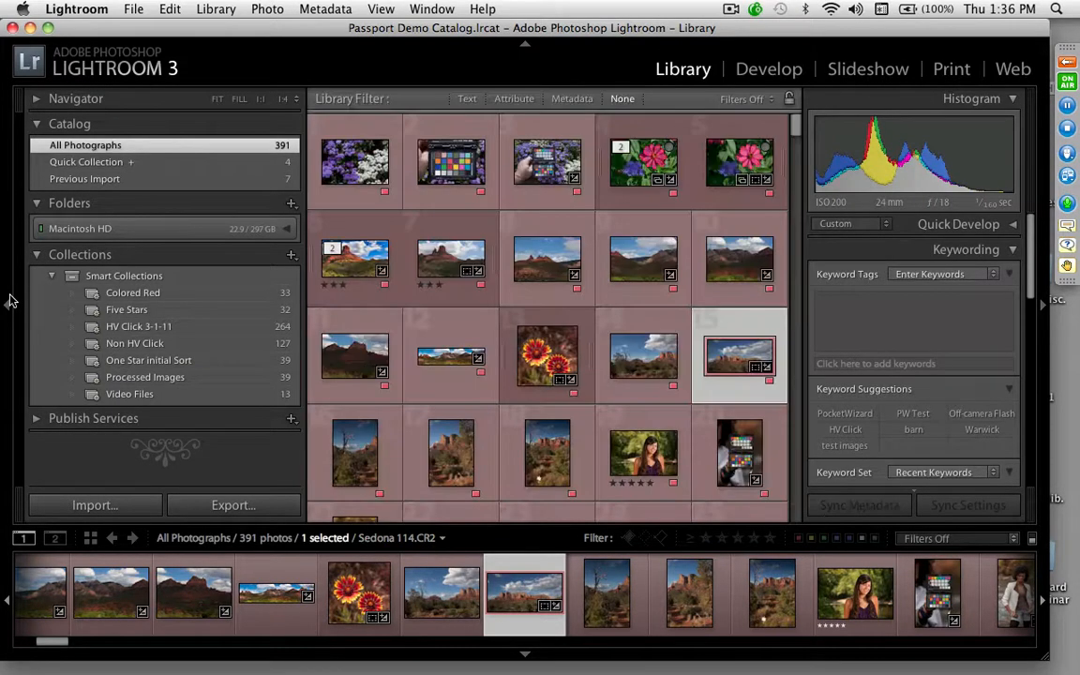
left_click(661, 359)
left_click(555, 354)
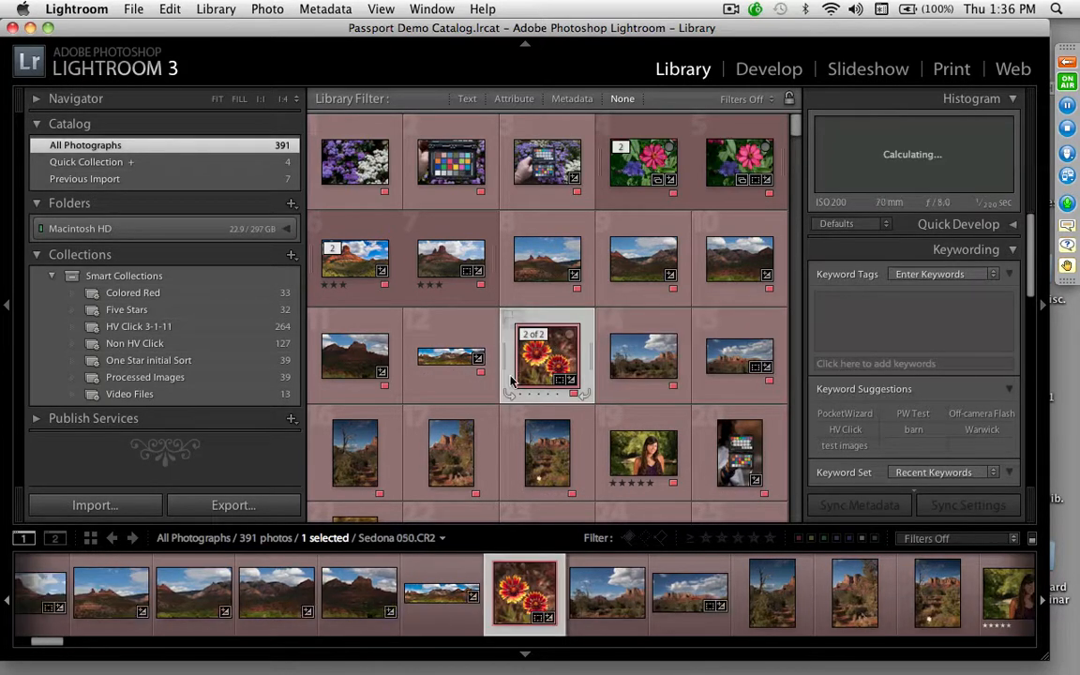
key("t")
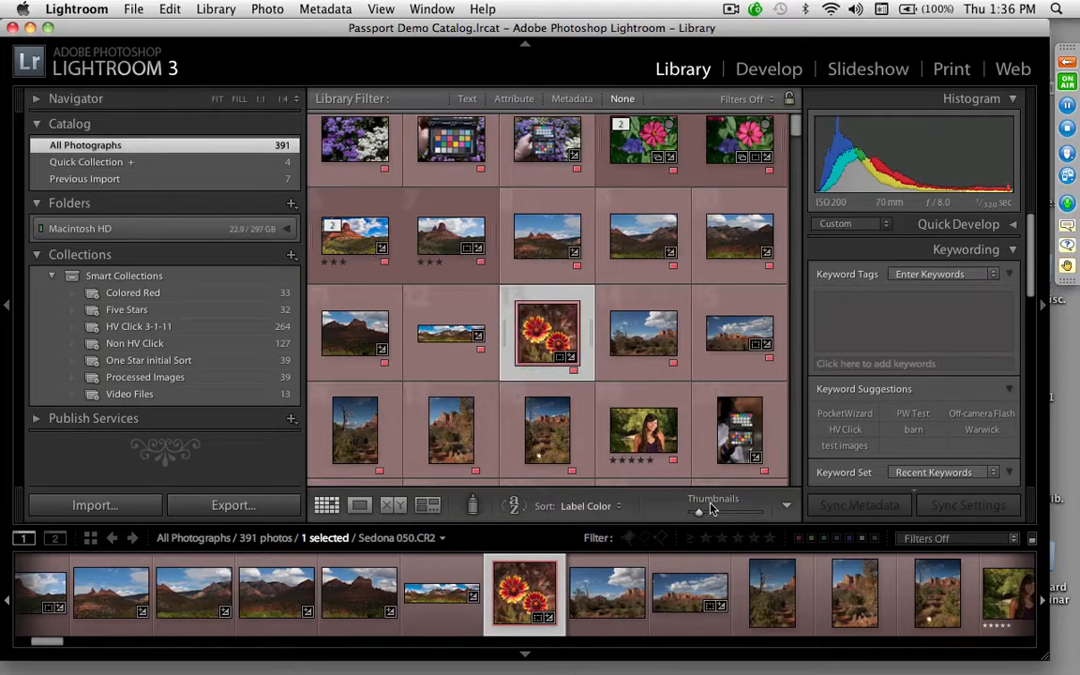
left_click_drag(710, 519, 724, 517)
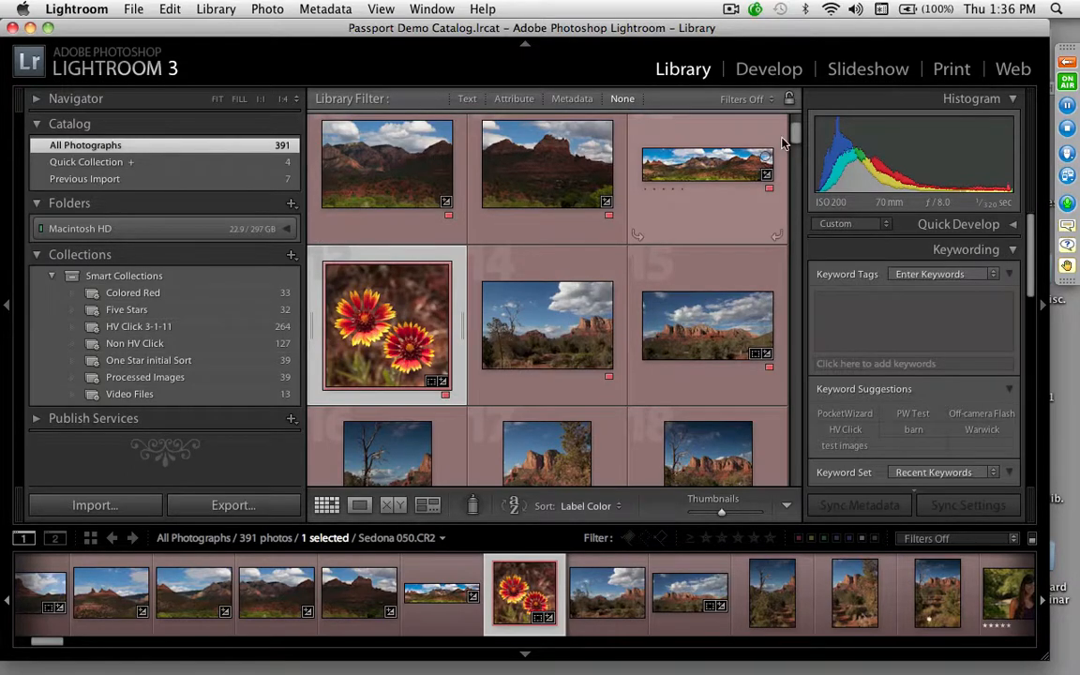
Step: Browse the grid photo by photo from the flower image to the full-length shot of the woman on the autumn path
scroll(713, 118, "up", 5)
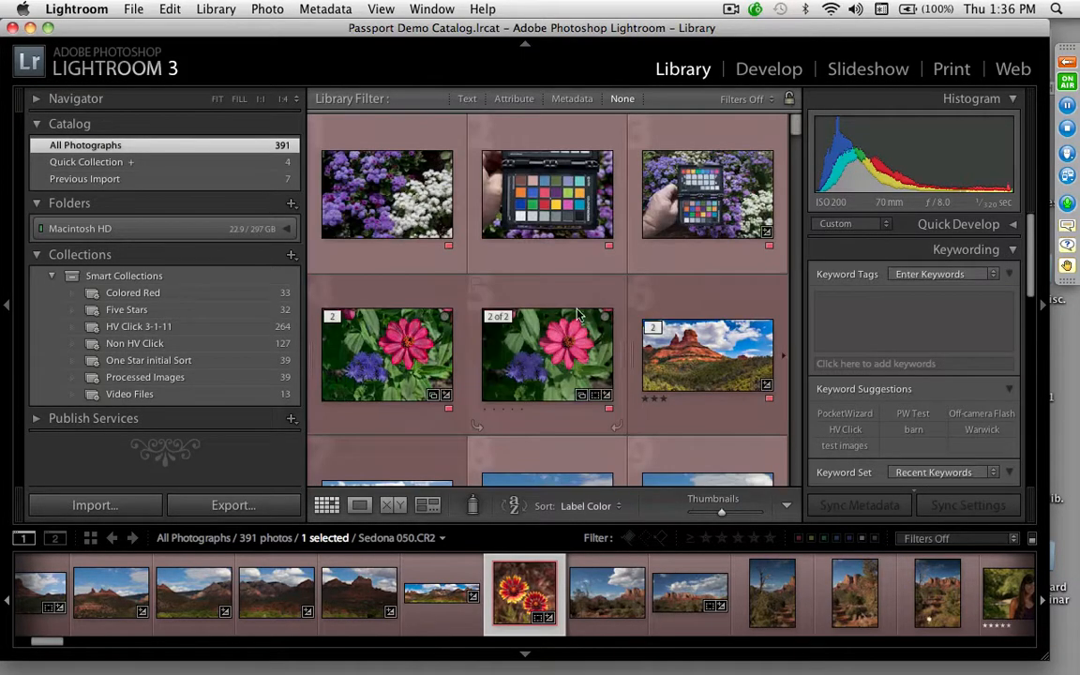
key("Right")
key("Right")
key("Right")
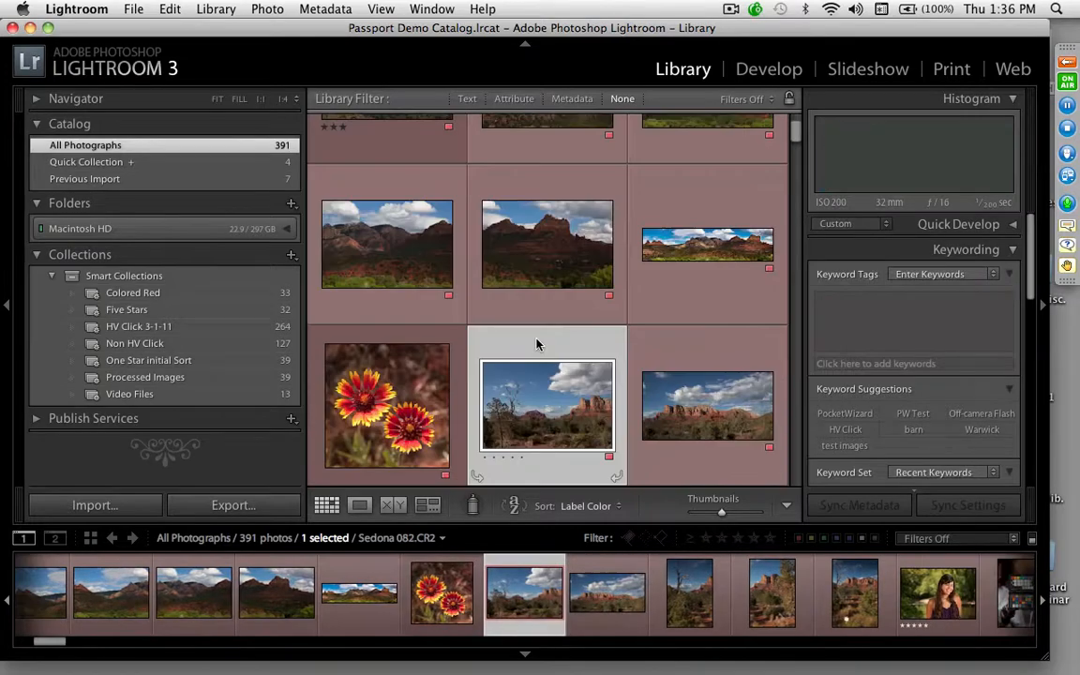
key("Right")
key("Right")
key("Right")
key("Right")
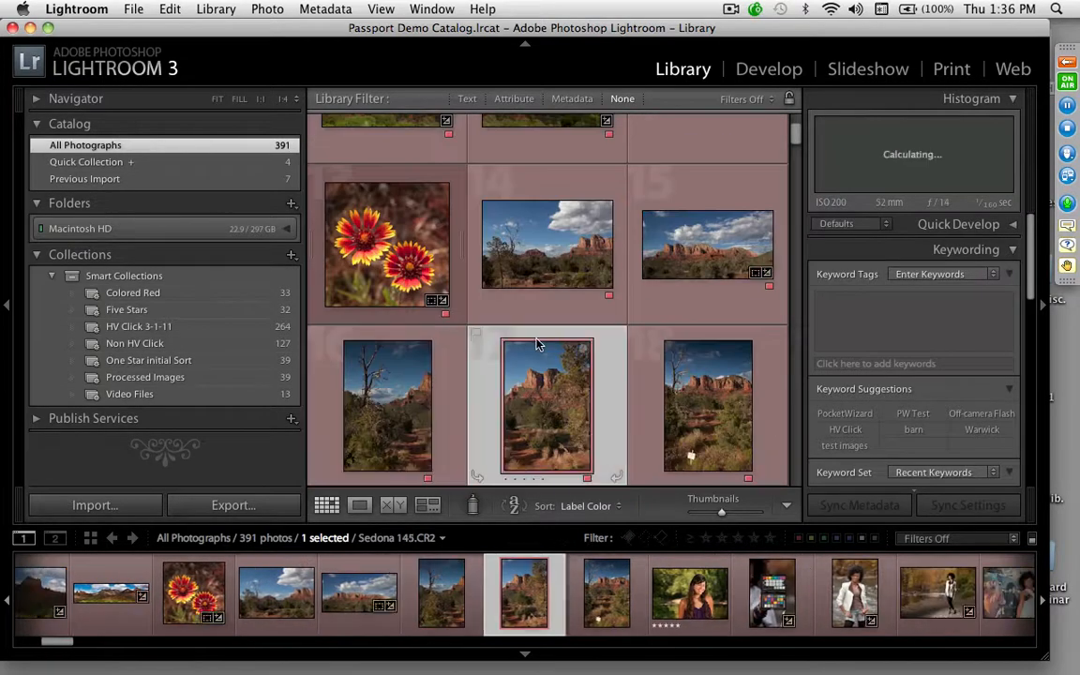
key("Right")
key("Right")
key("Right")
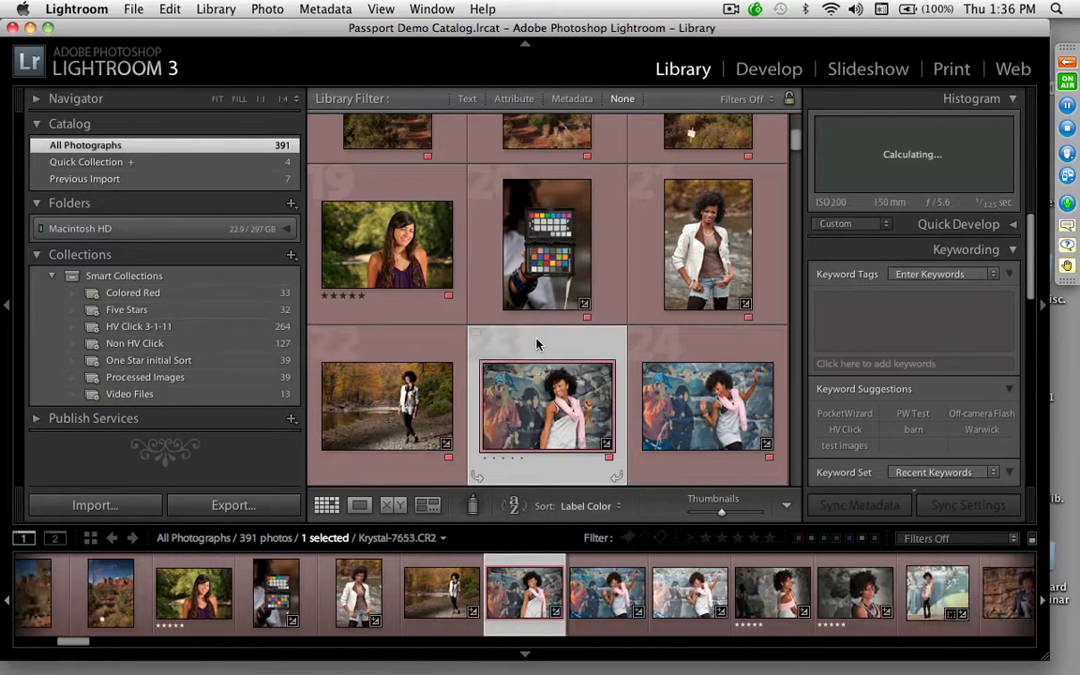
key("Right")
key("Left")
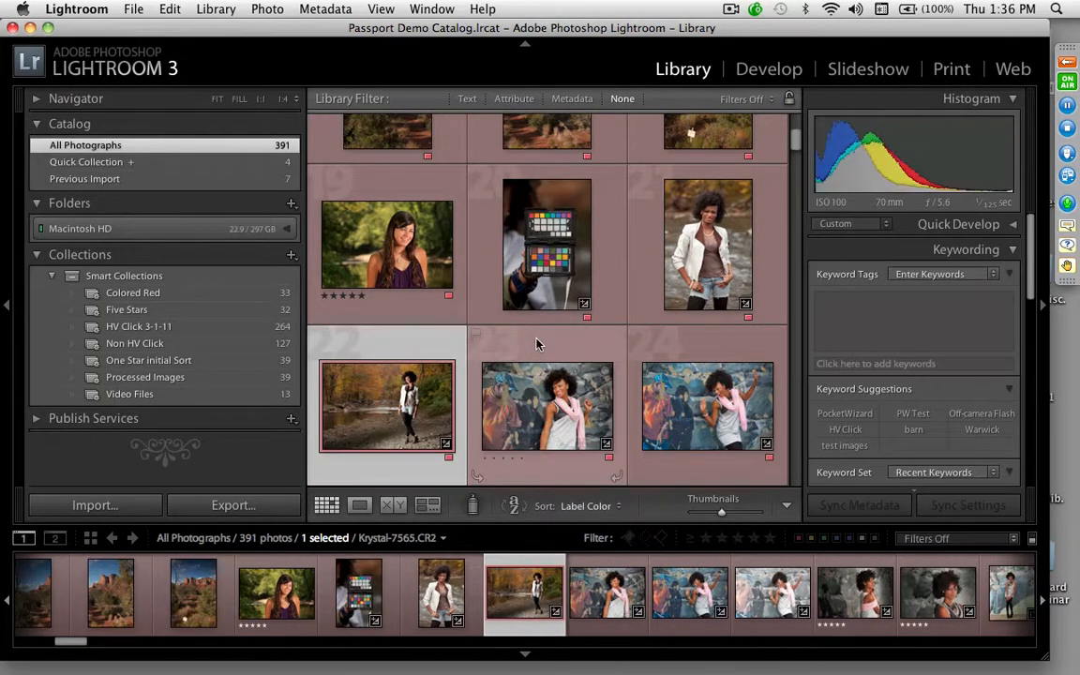
Step: Flag the autumn path photo as rejected, remove the flag and select the adjacent pink scarf portrait
key("x")
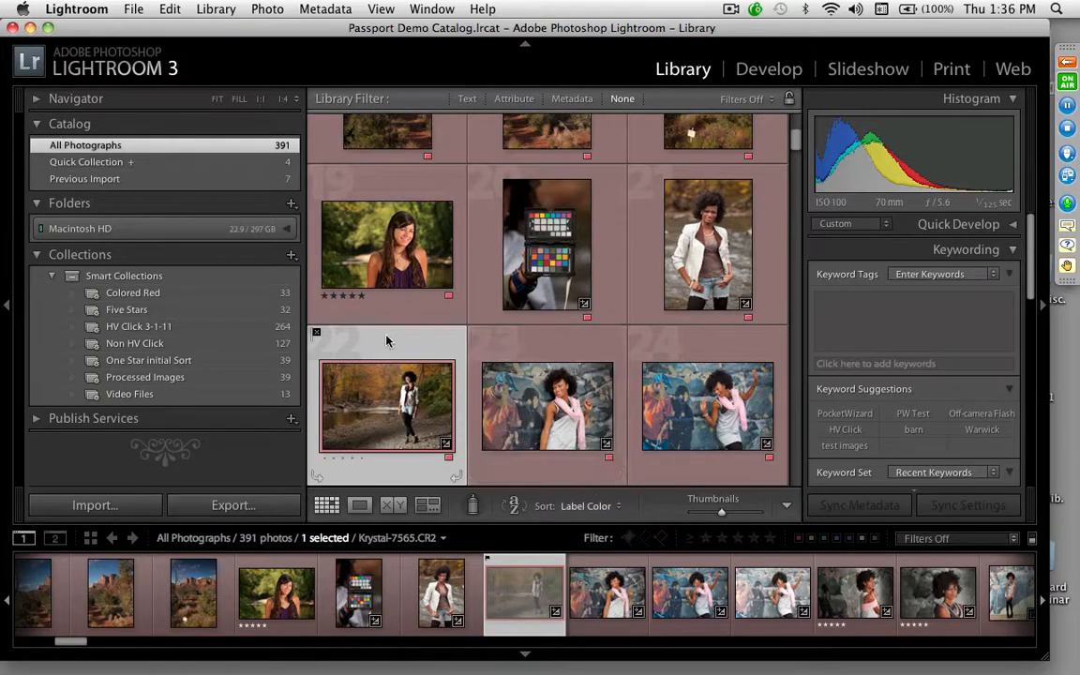
left_click(316, 334)
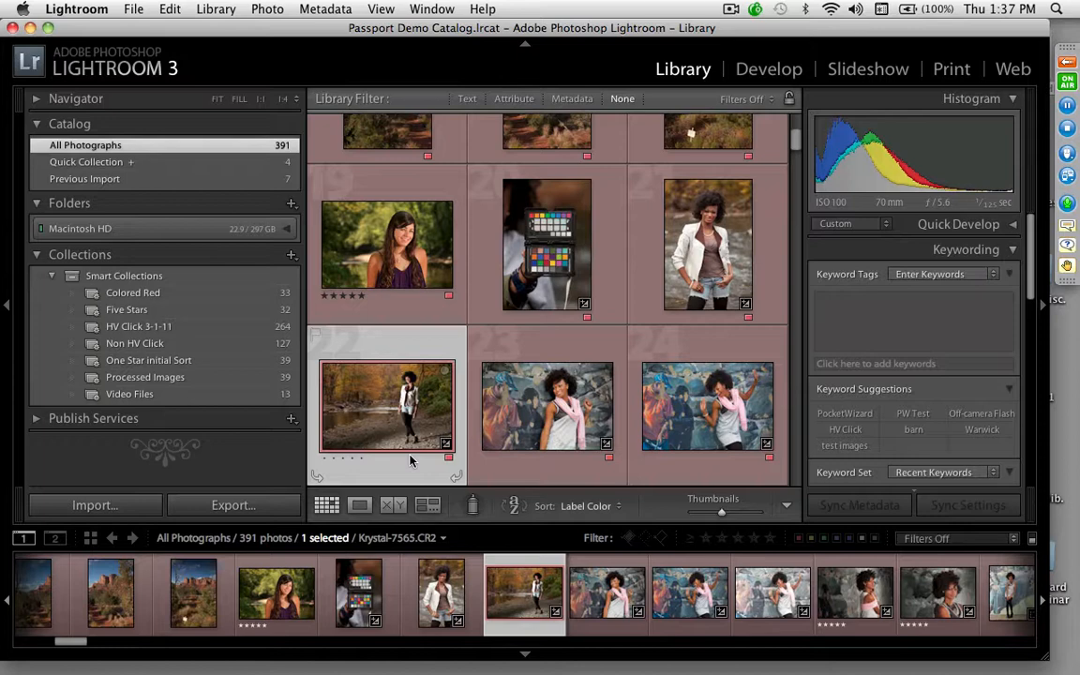
left_click(553, 419)
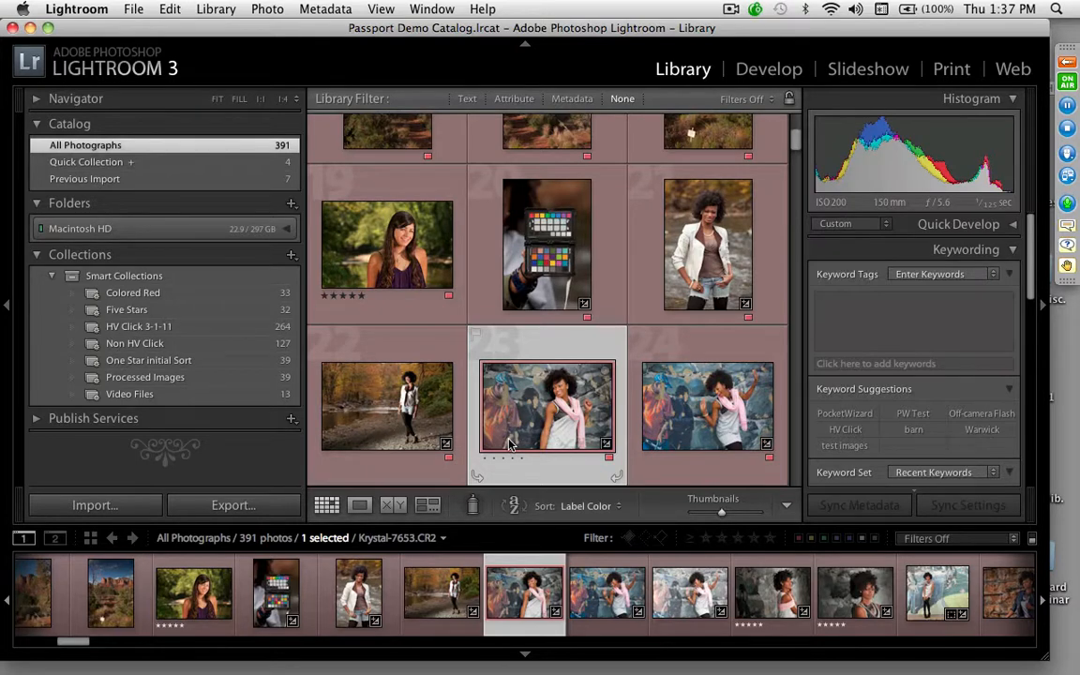
Step: Select the two adjacent colour pink scarf portraits and view them side by side in Compare view with all panels hidden
left_click(691, 278)
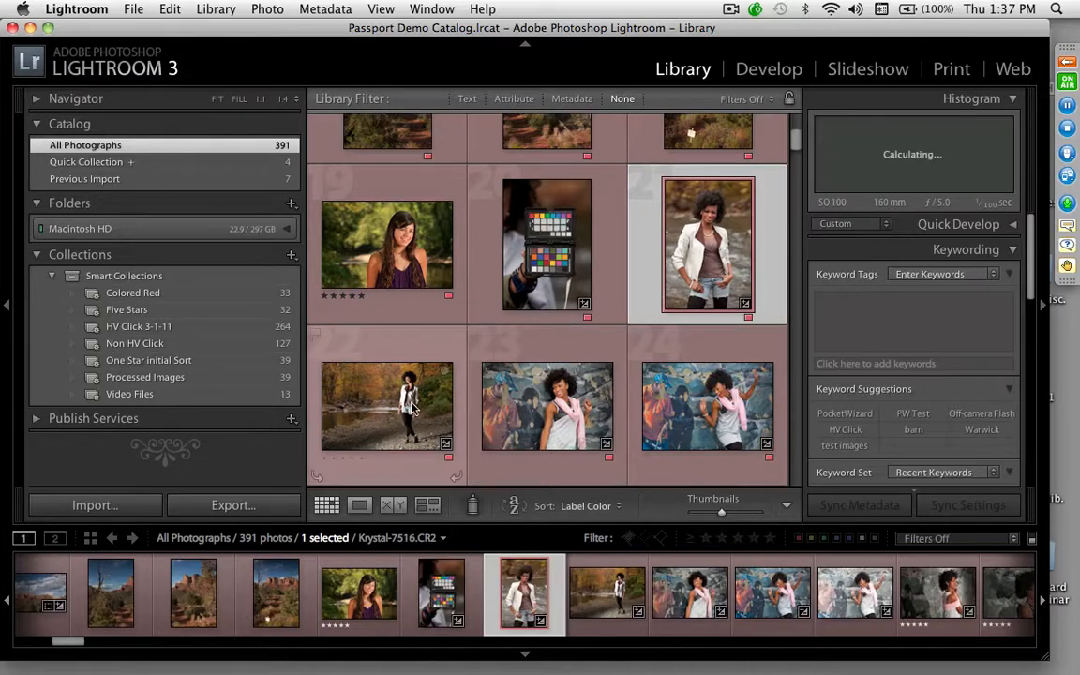
left_click(515, 388)
key("shift+Right")
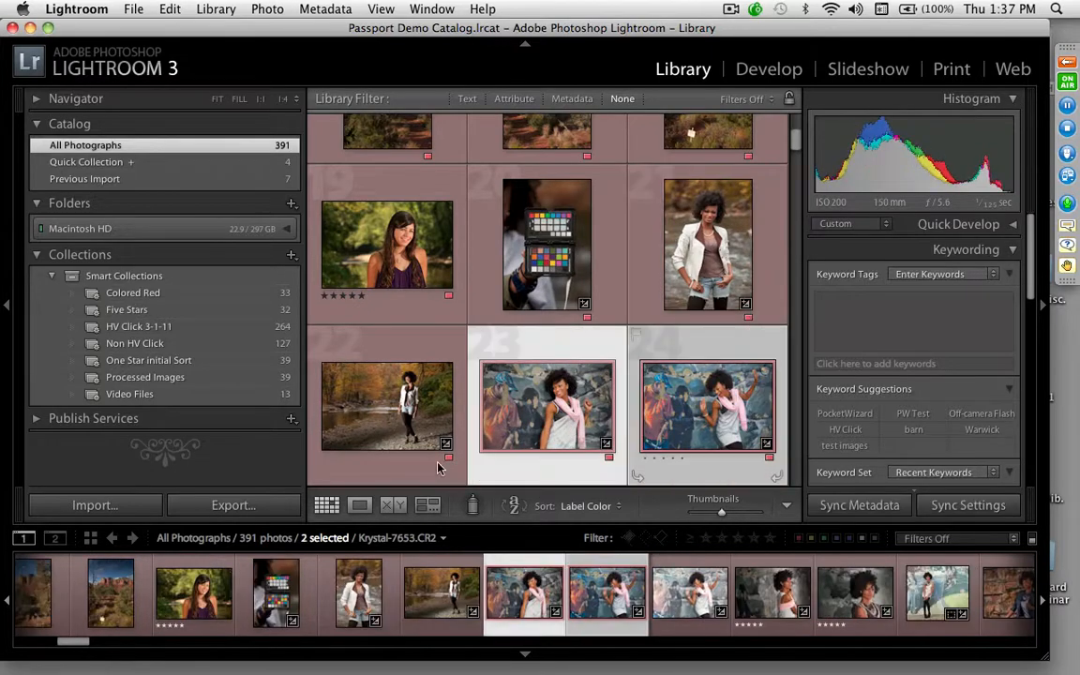
left_click(392, 507)
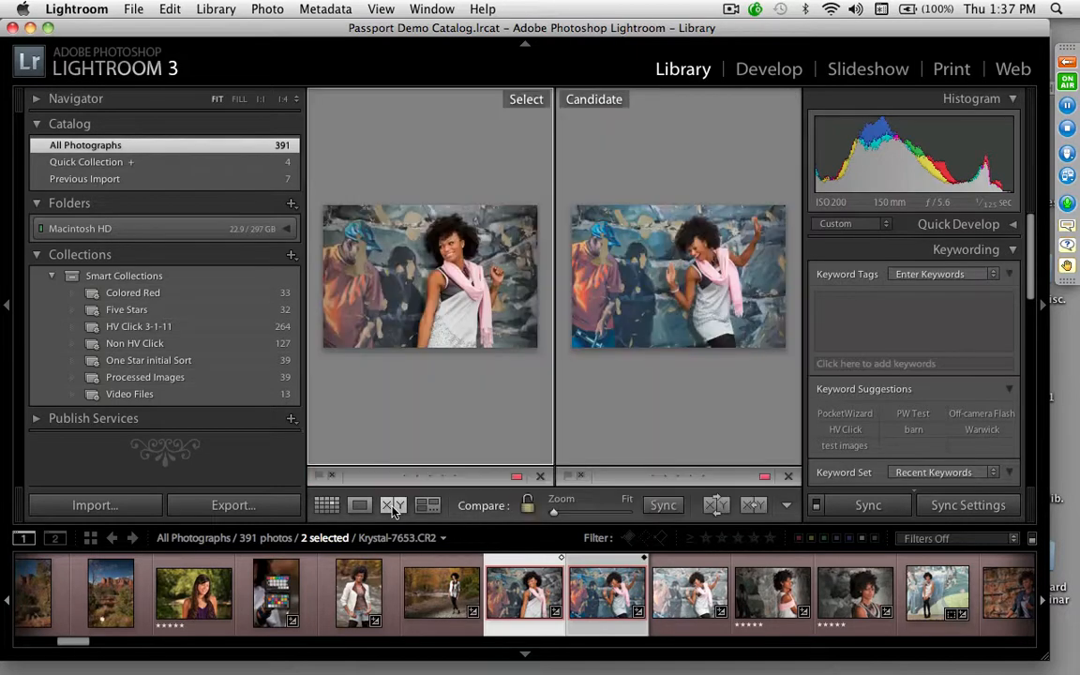
key("shift+Tab")
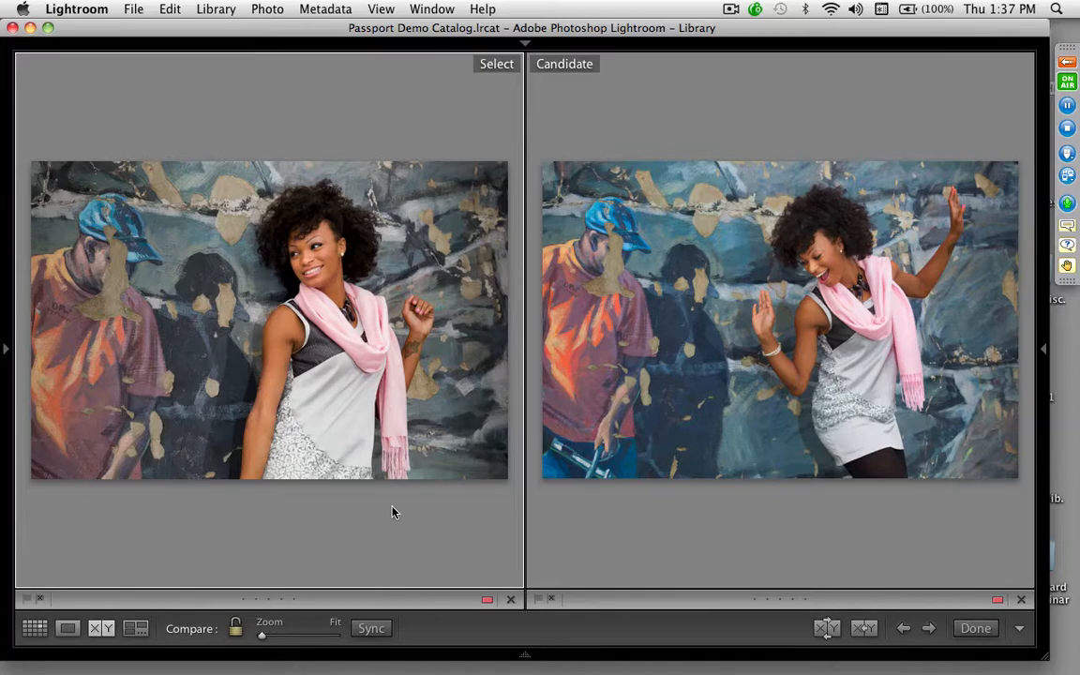
Step: Return to the grid, extend the selection to the five mural-wall portraits and show them in Survey view
key("g")
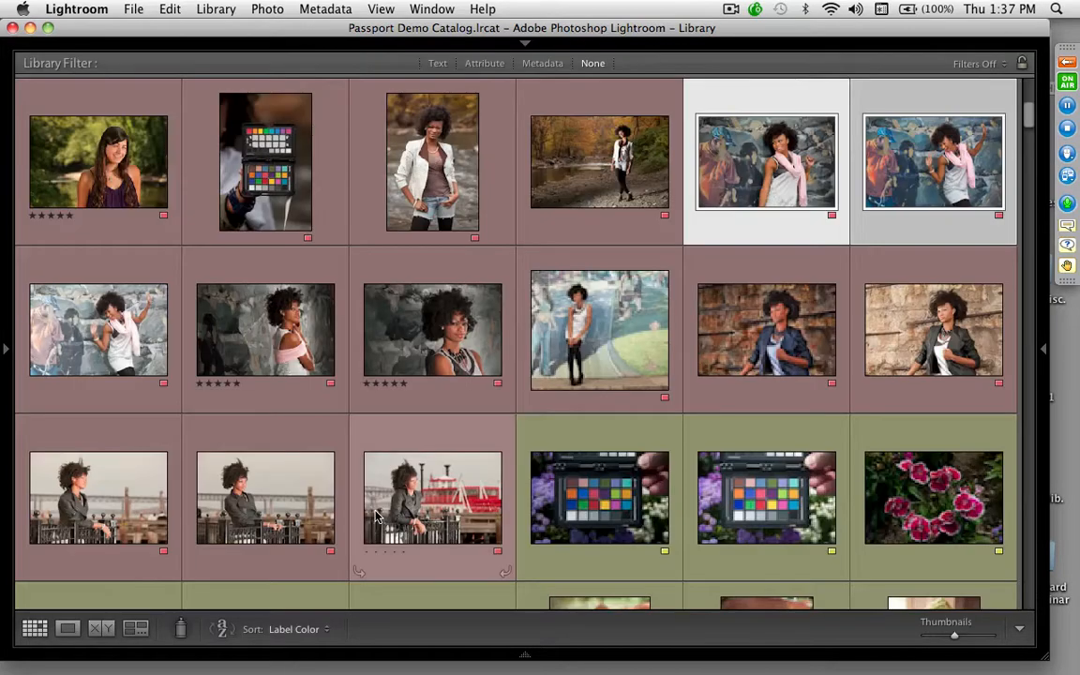
left_click(432, 332, "shift")
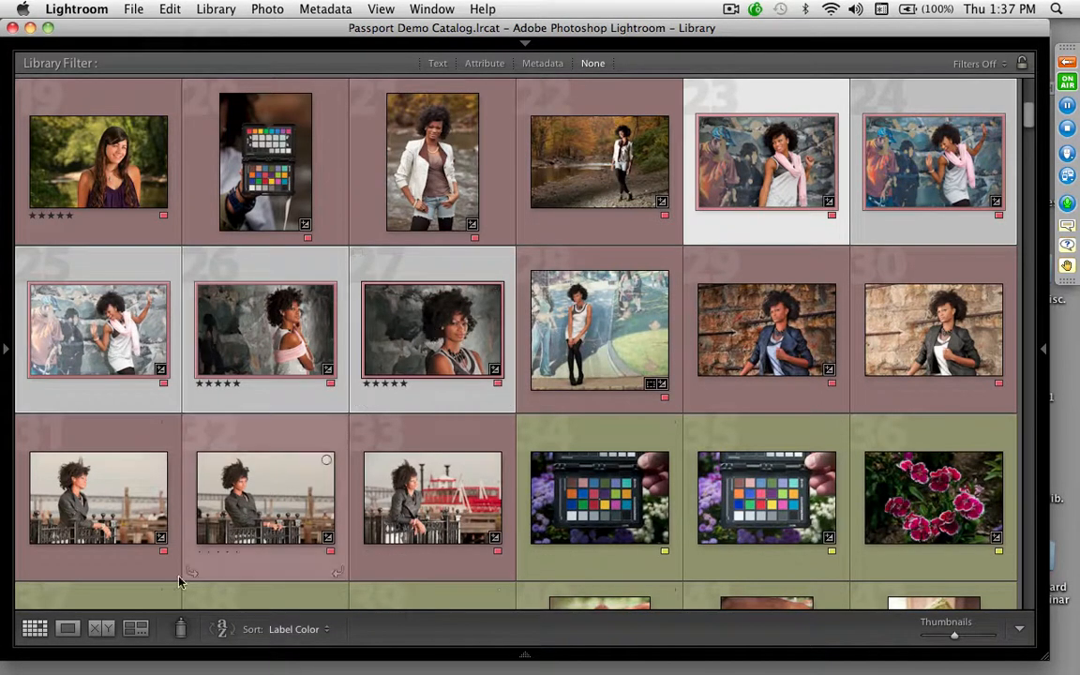
left_click(135, 629)
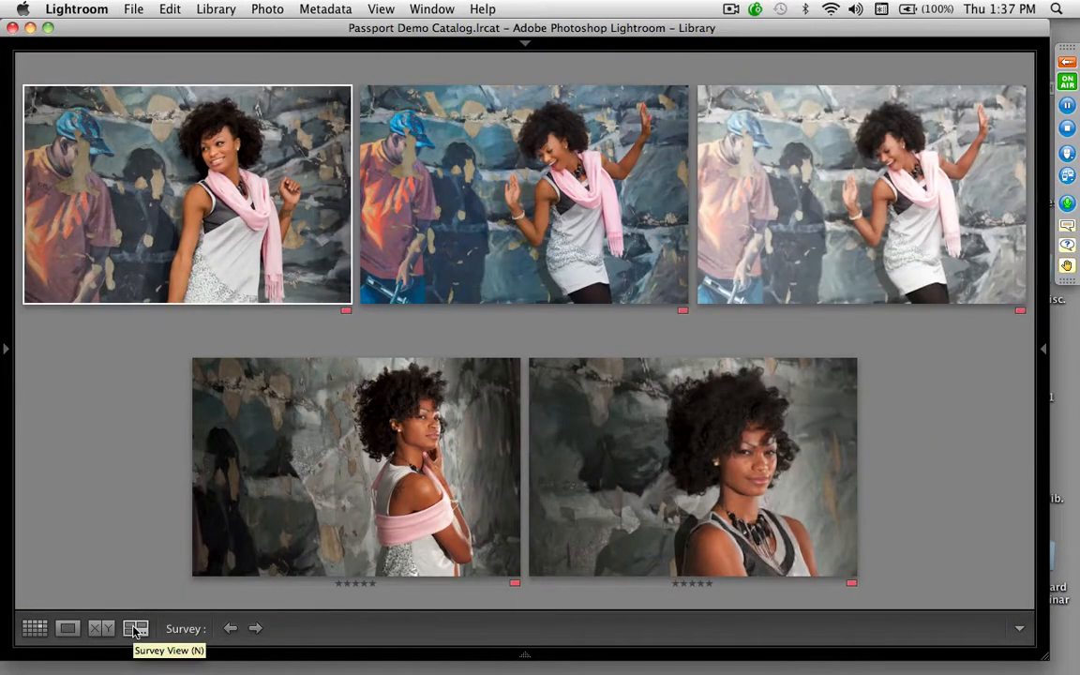
Step: Step the active photo through all five surveyed portraits to the last one and back to the first
key("Right")
key("Right")
key("Right")
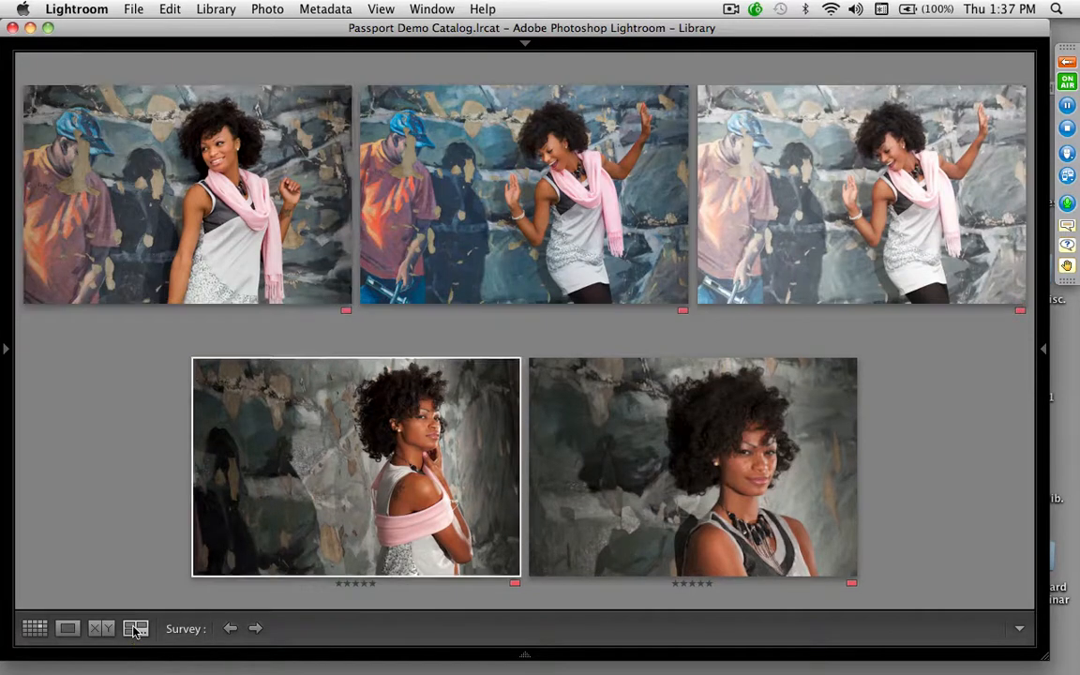
key("Right")
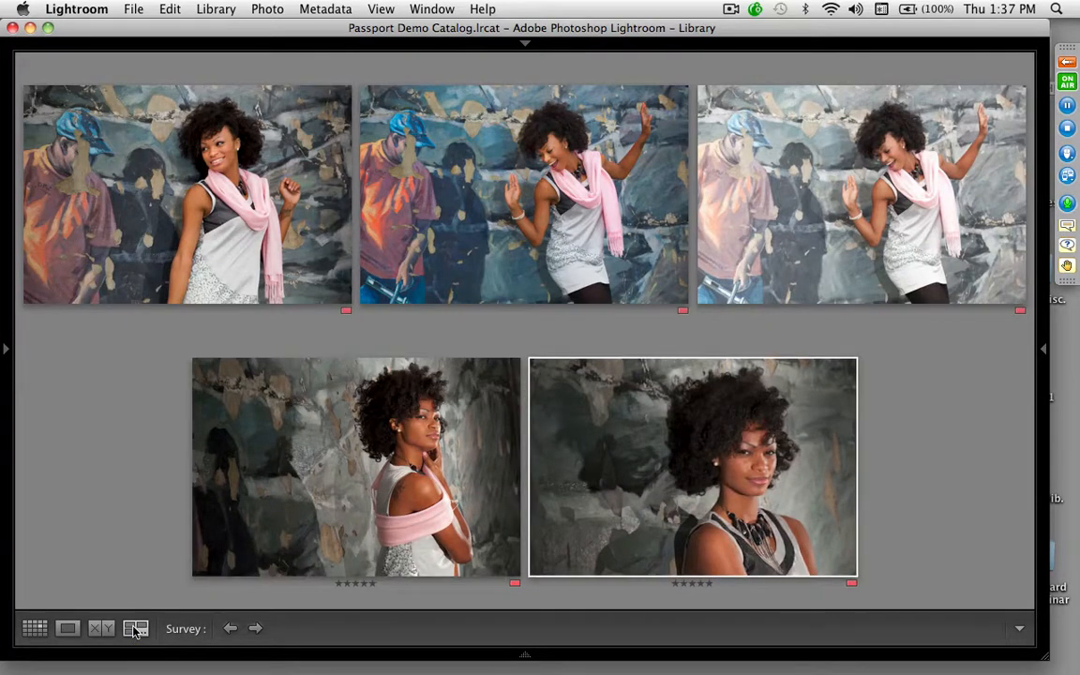
key("Left")
key("Left")
key("Left")
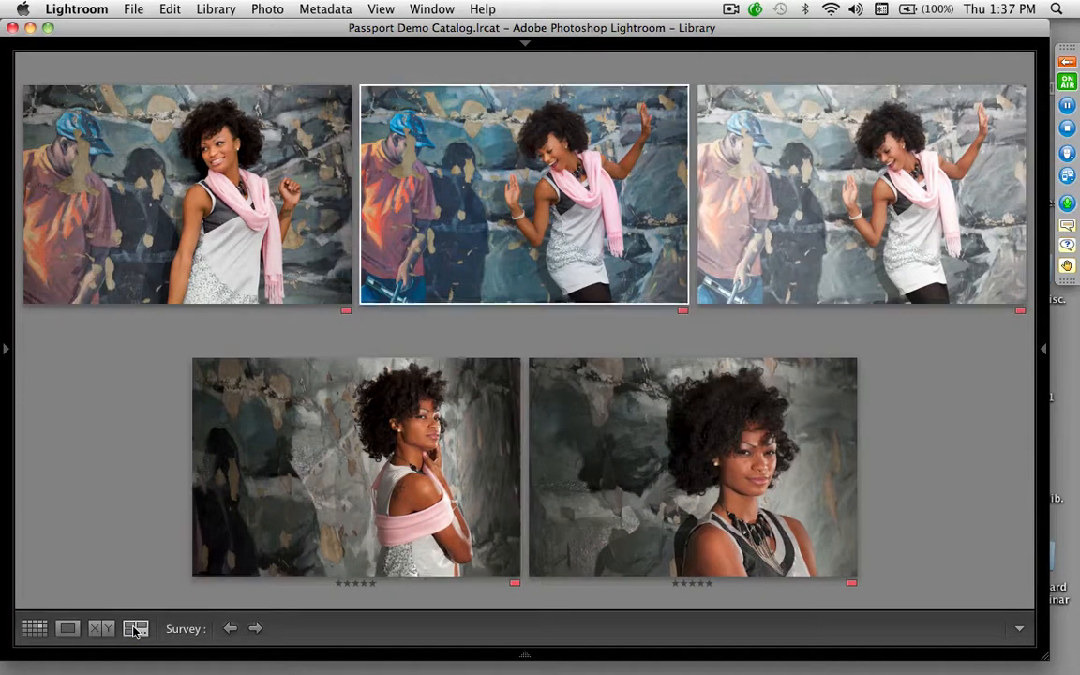
key("Left")
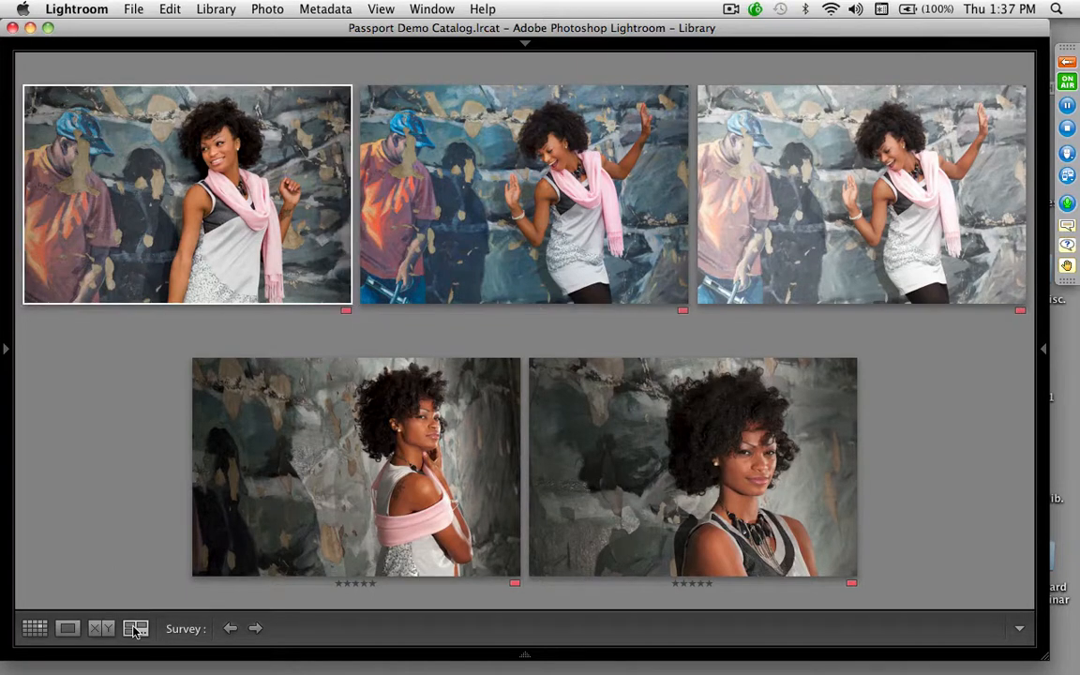
Step: Make the lighter version of the raised-arms portrait active, flag it as rejected, and return to the grid with all panels restored
key("Right")
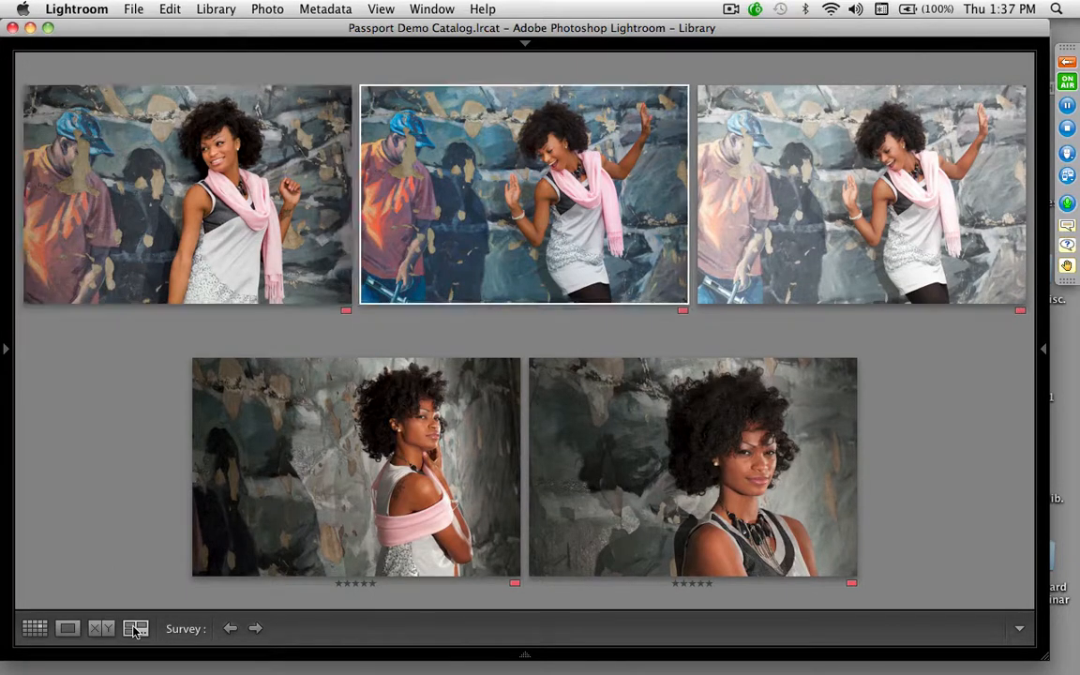
key("Right")
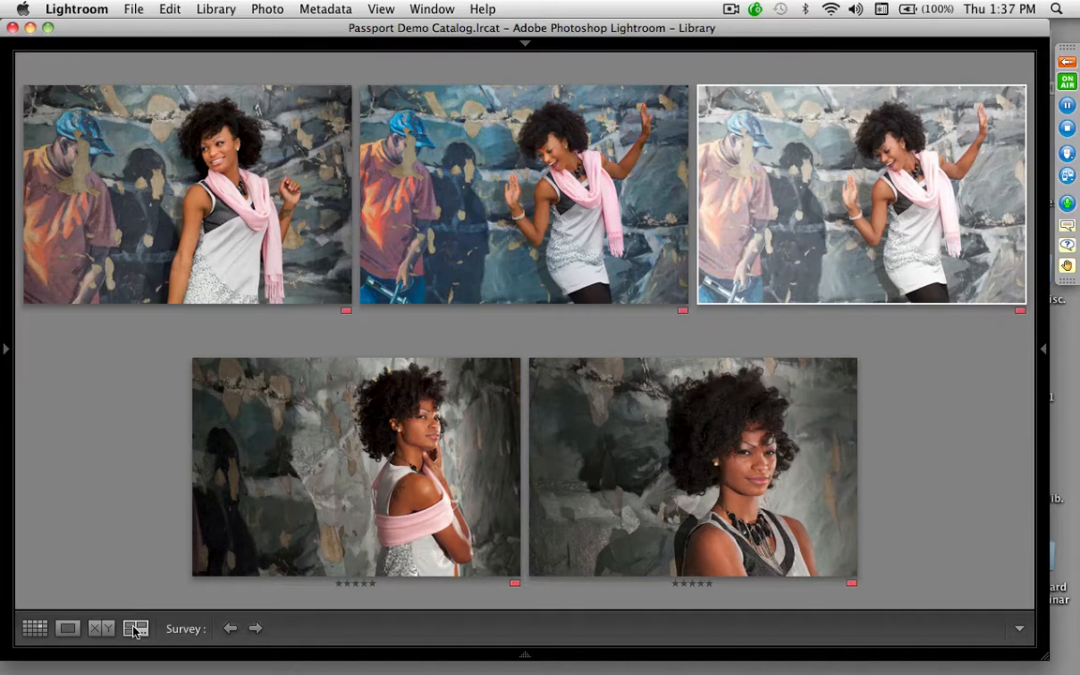
key("x")
mouse_move(208, 274)
mouse_move(473, 173)
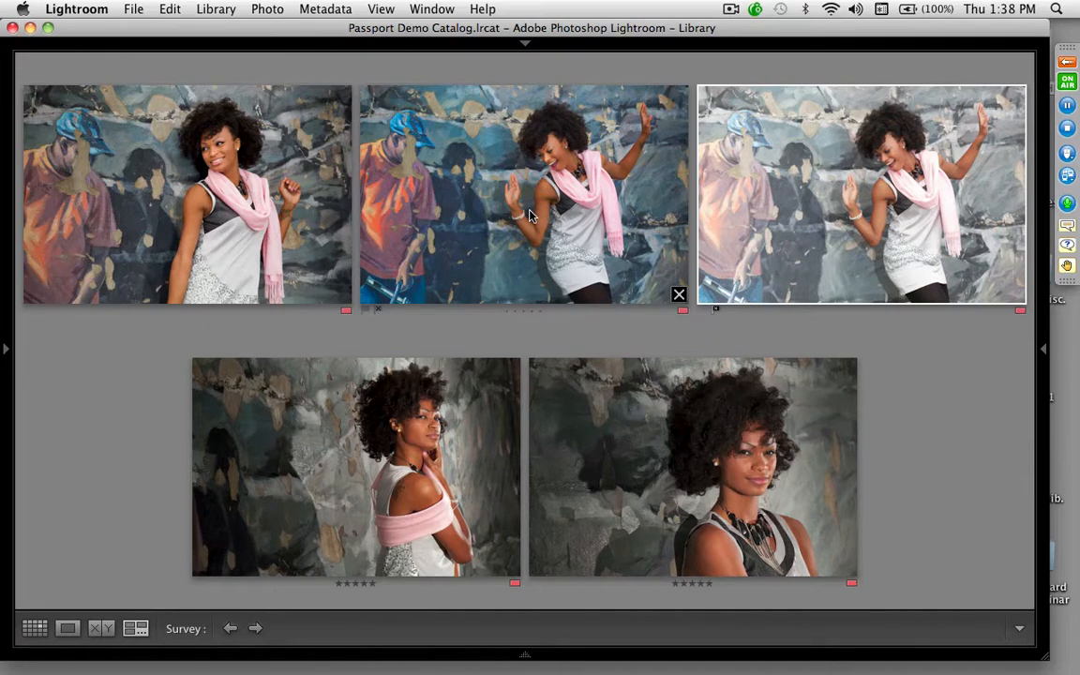
key("g")
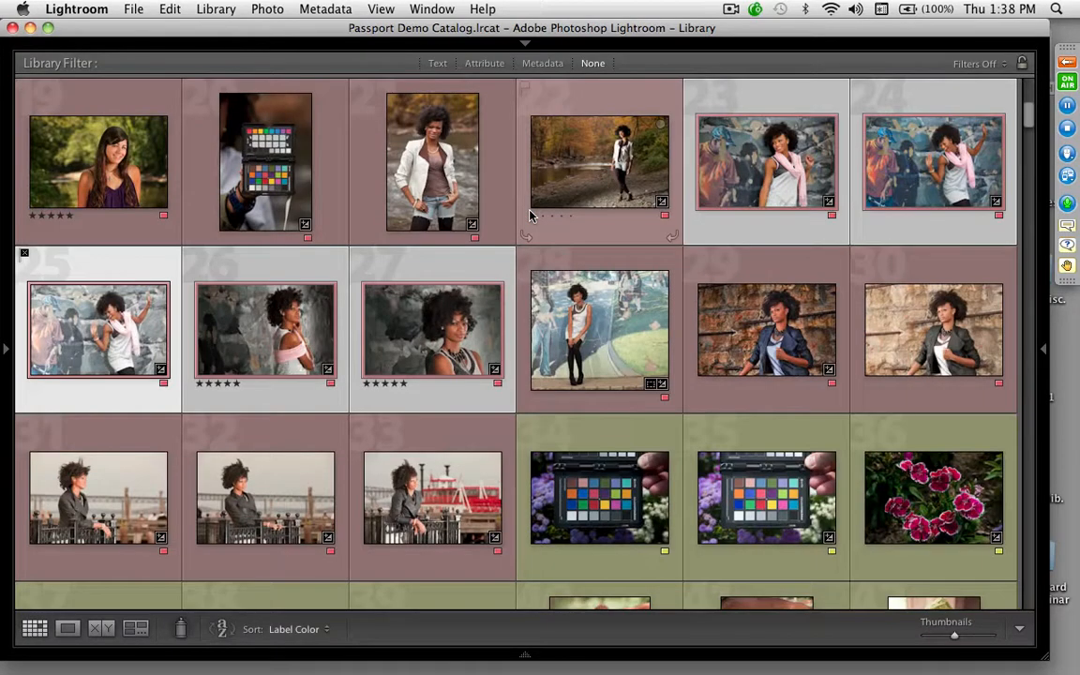
key("shift+Tab")
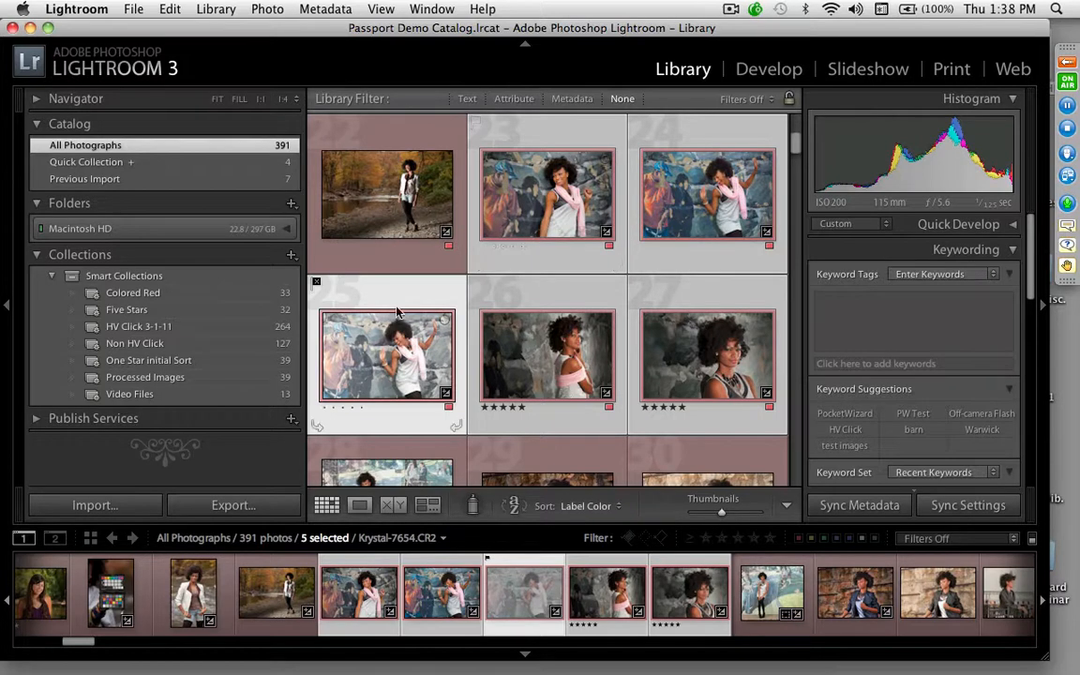
Step: Check the available collection creation options without choosing one, and shrink the grid thumbnails to five per row
left_click(291, 256)
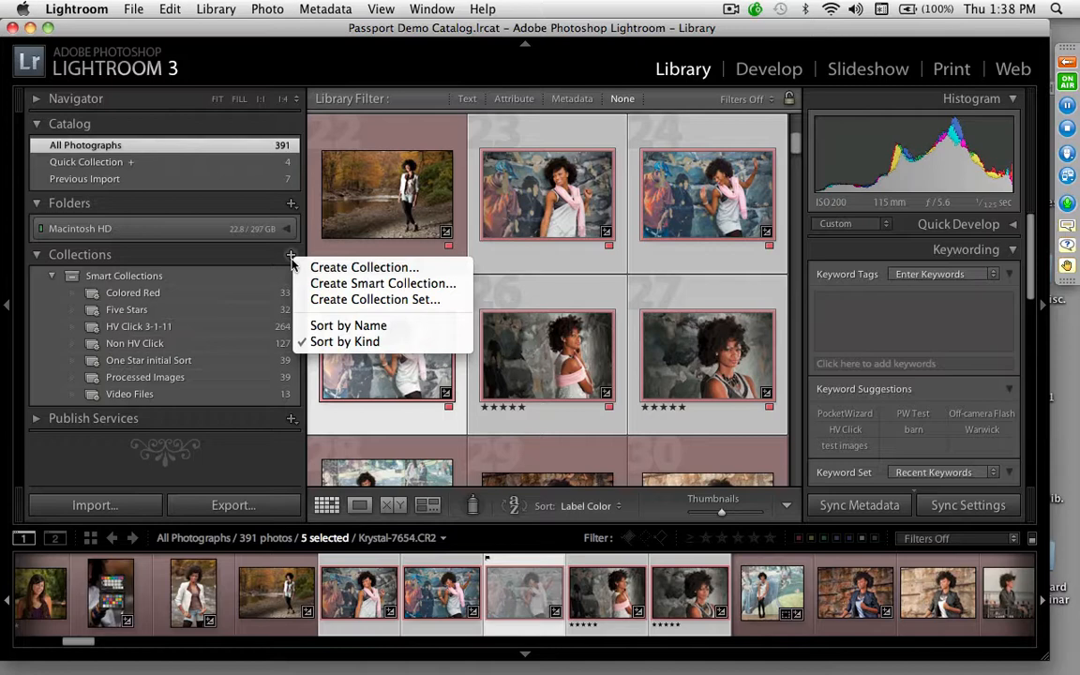
left_click(528, 304)
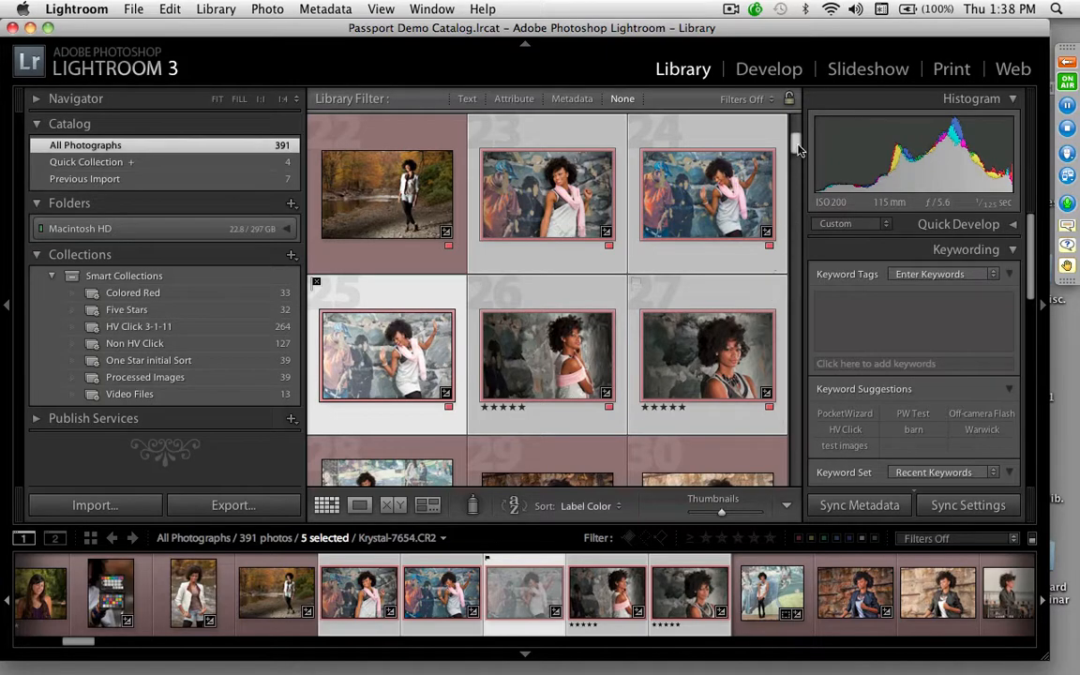
left_click_drag(798, 151, 795, 99)
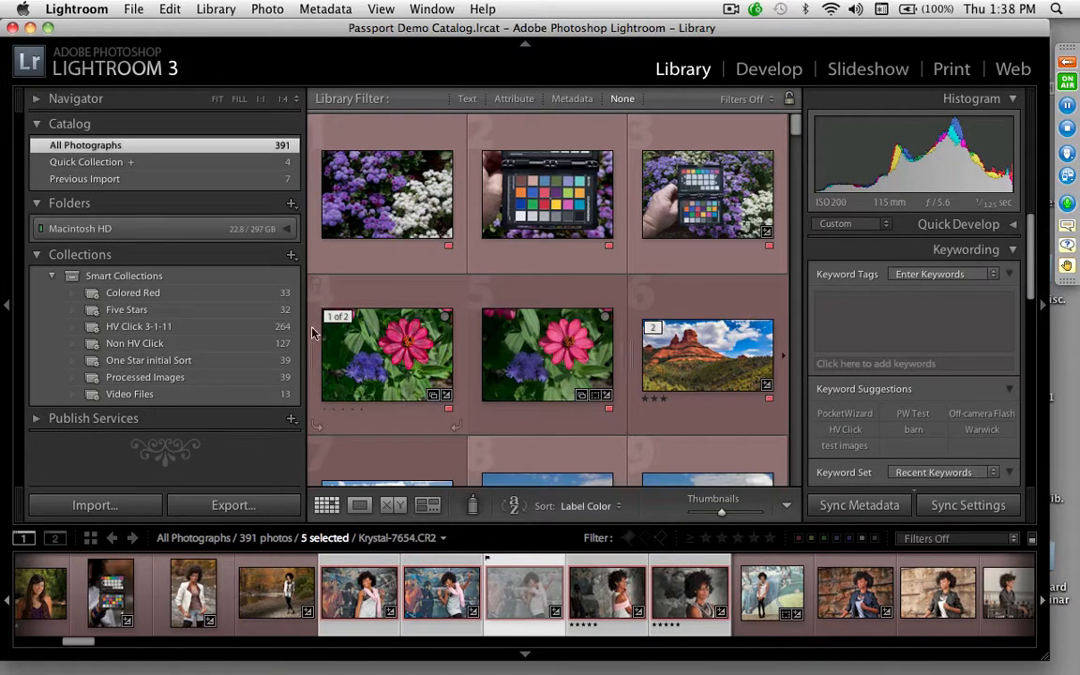
left_click(708, 513)
left_click_drag(707, 514, 703, 514)
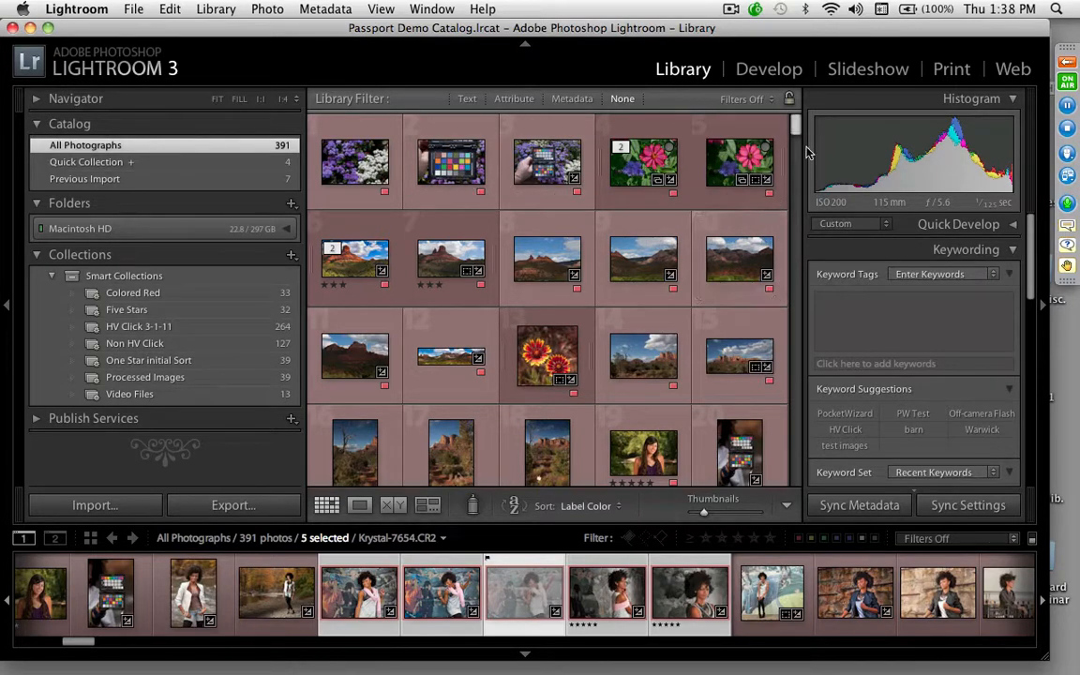
Step: Browse the catalog grid from the red-labelled photos through the other label colours to the unlabelled studio portraits
left_click_drag(794, 132, 794, 153)
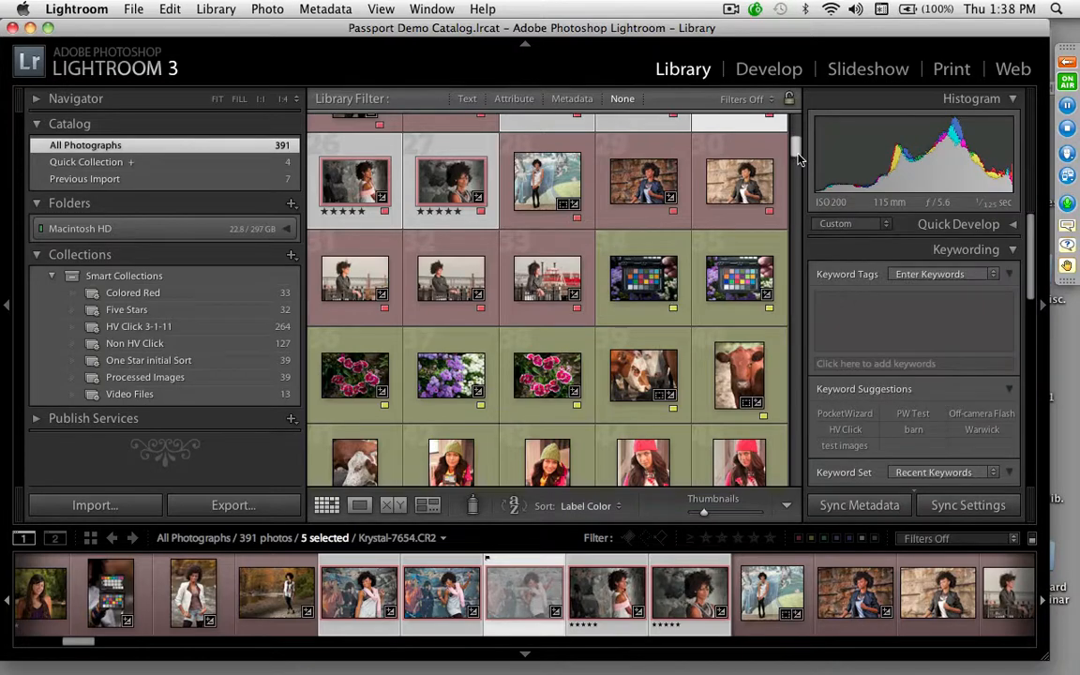
left_click_drag(794, 145, 795, 215)
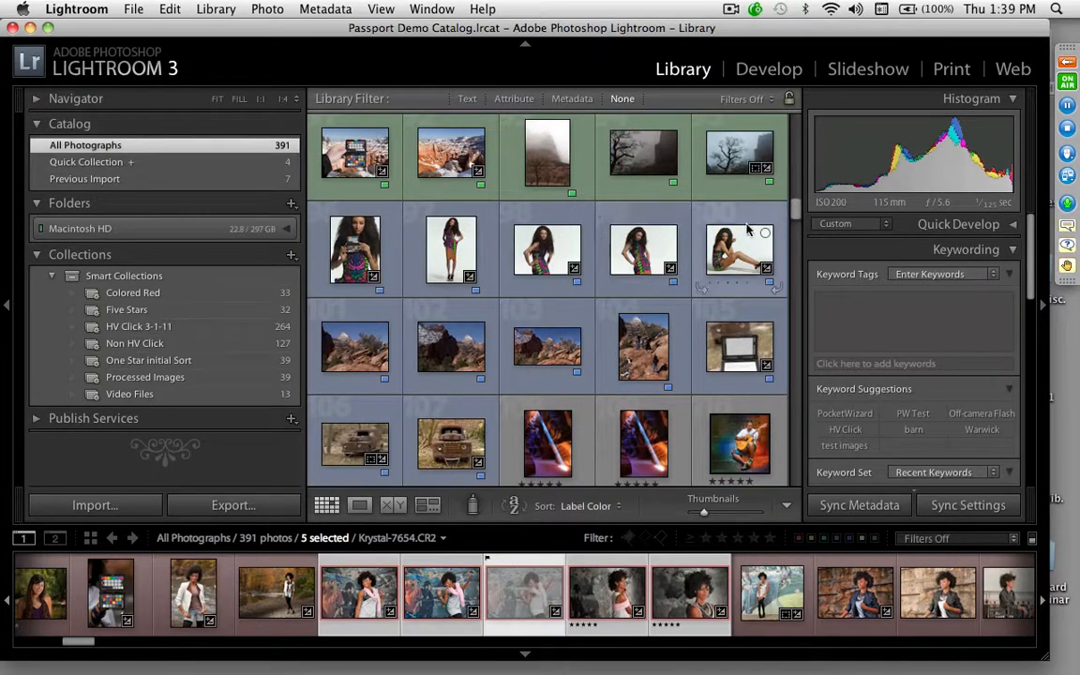
left_click_drag(795, 204, 796, 120)
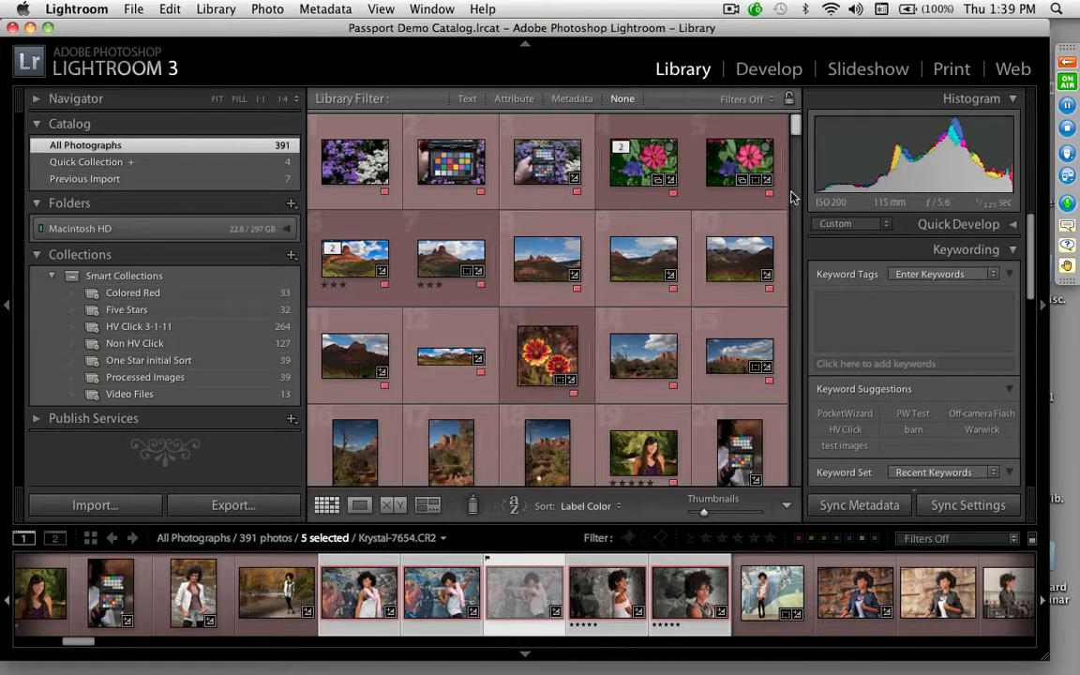
left_click_drag(795, 131, 795, 242)
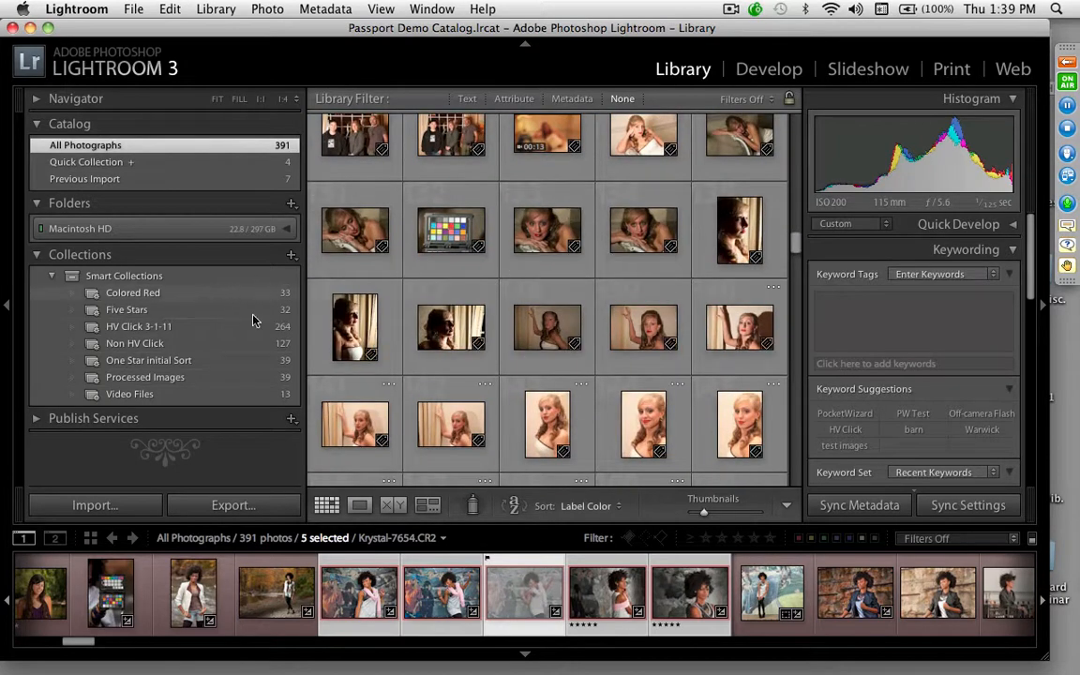
Step: Delete the One Star initial Sort smart collection
left_click(159, 364)
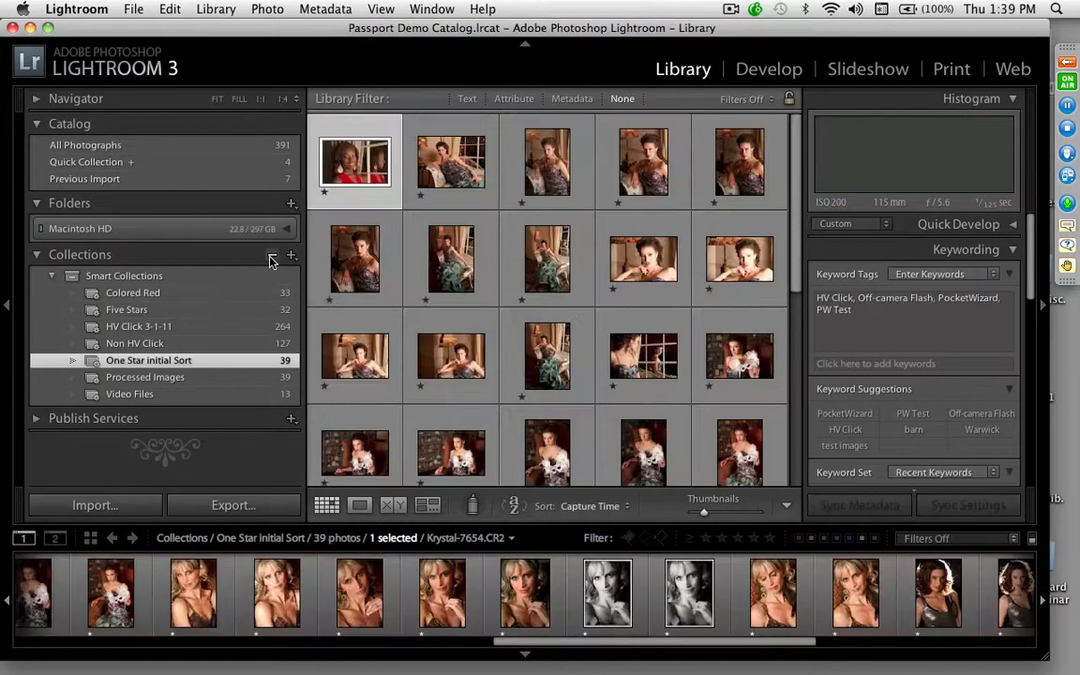
left_click(272, 258)
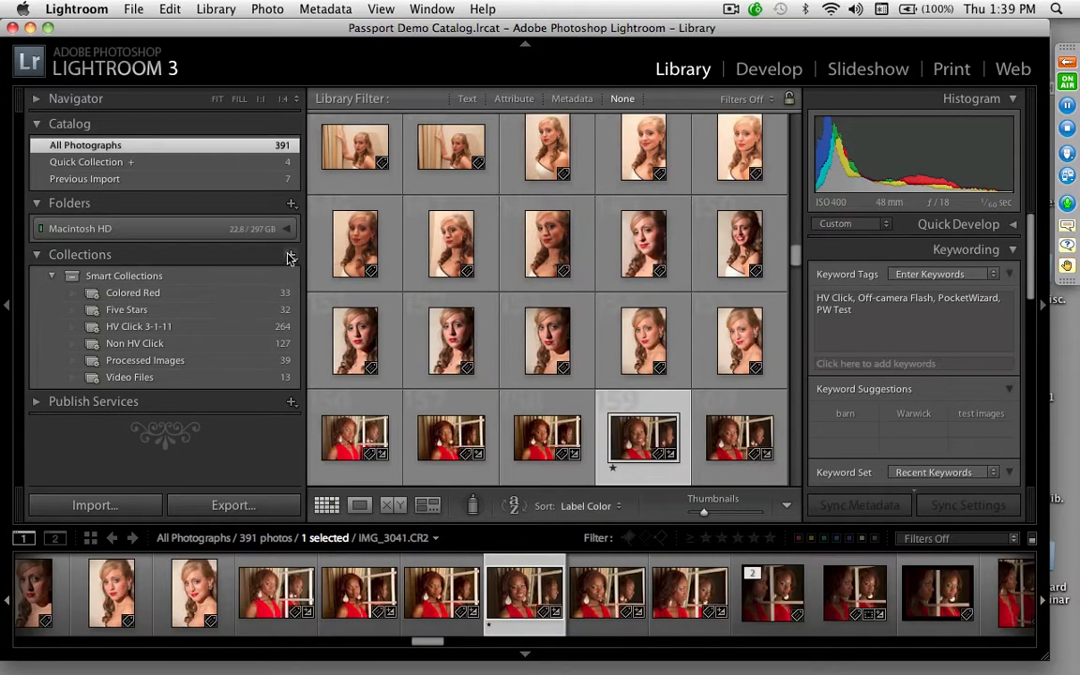
Step: Create a collection named Needs Editing with no set and without including the selected photos
left_click(292, 256)
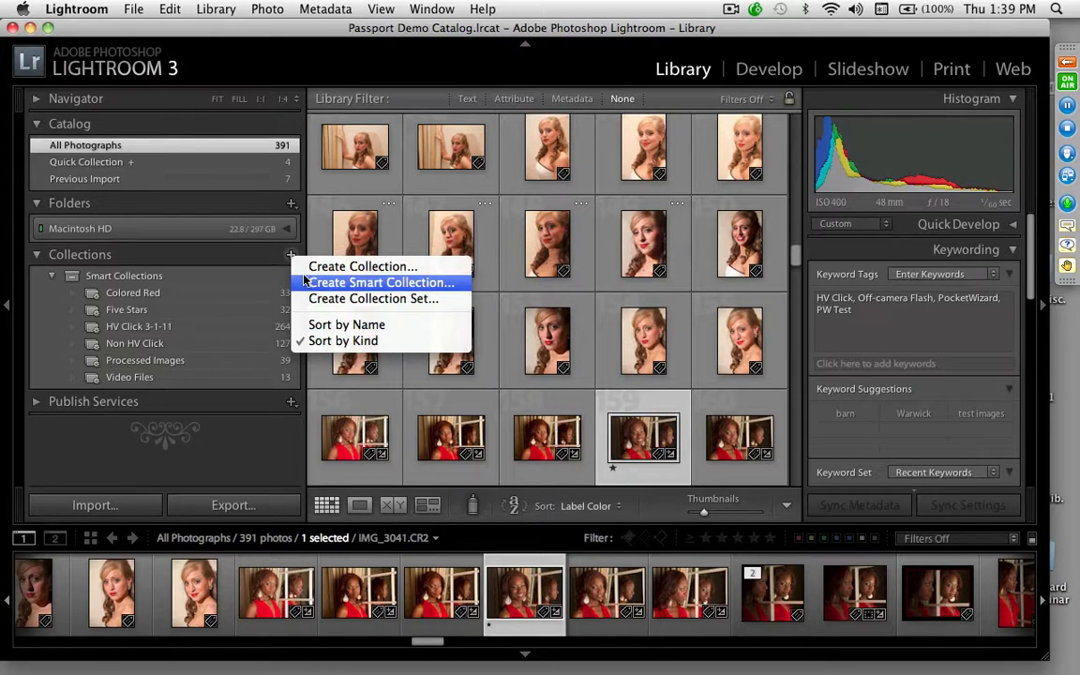
left_click(312, 267)
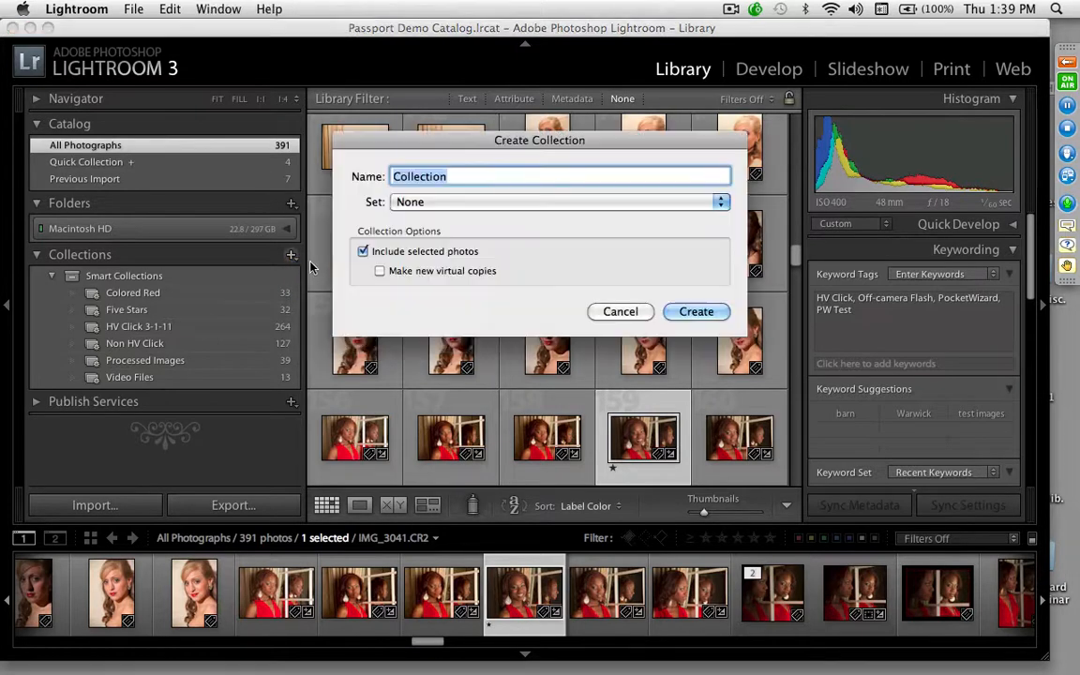
type("Nee")
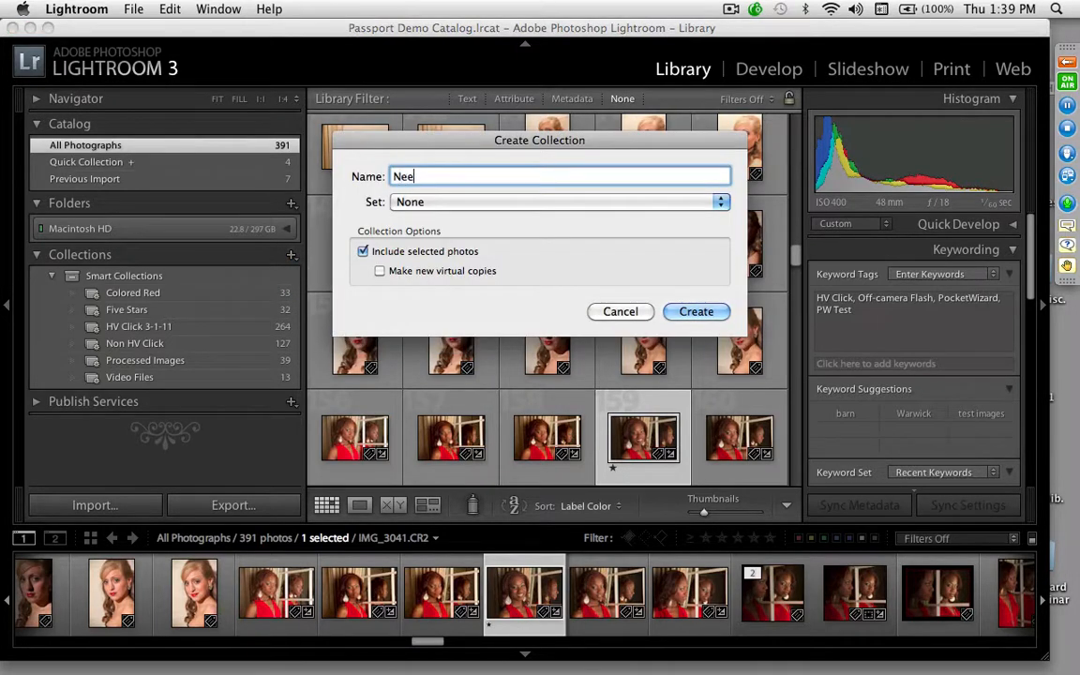
type("ds Editing")
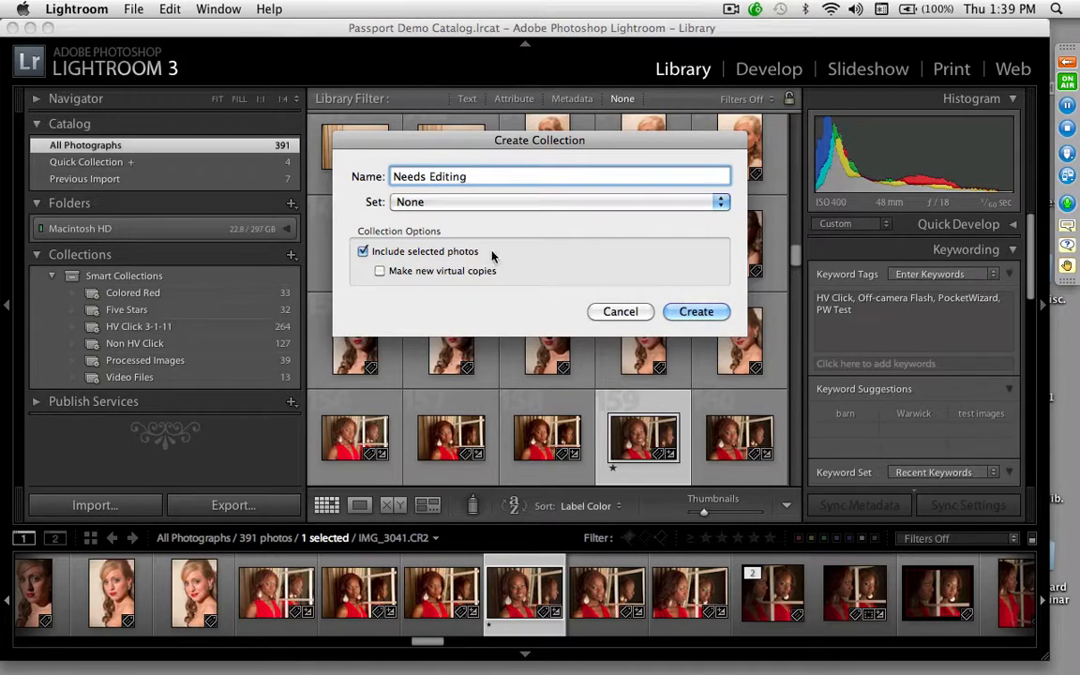
left_click(456, 261)
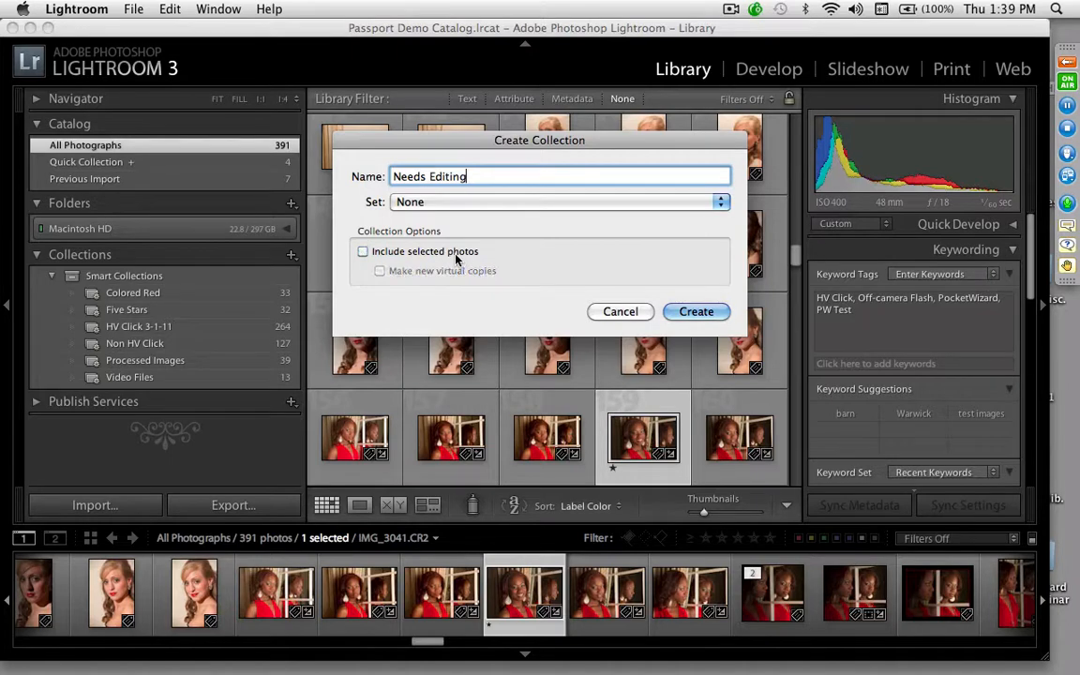
left_click(696, 313)
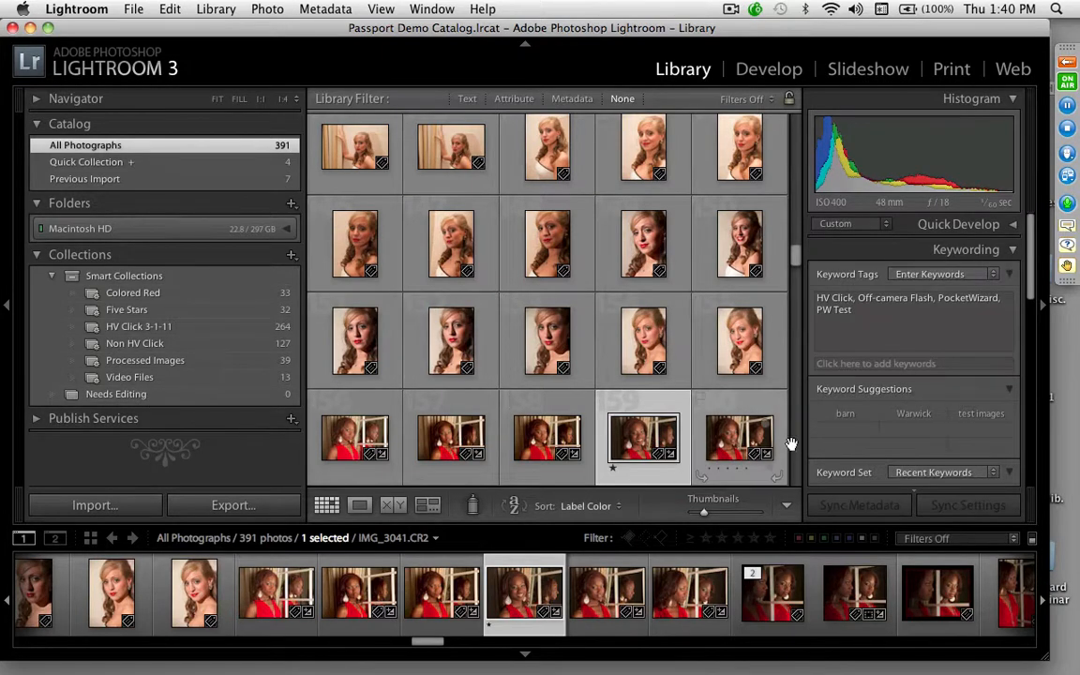
Step: Add two red-dress window portraits and two green-gown seated portraits from the catalog grid to the Needs Editing collection
scroll(795, 424, "down", 5)
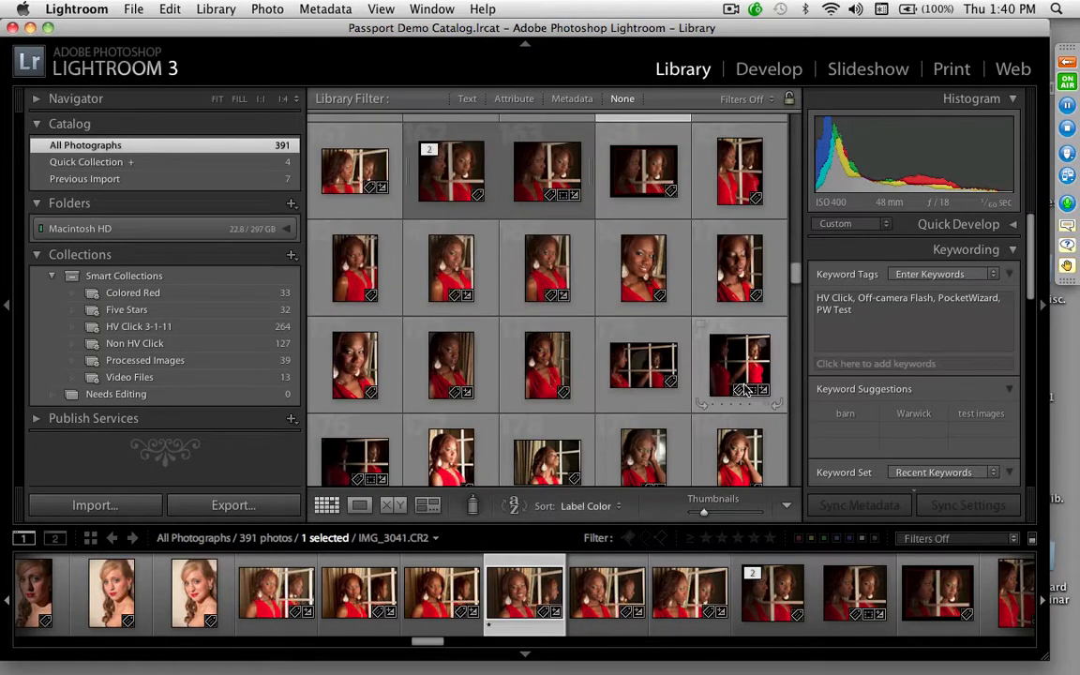
left_click(741, 385, "super")
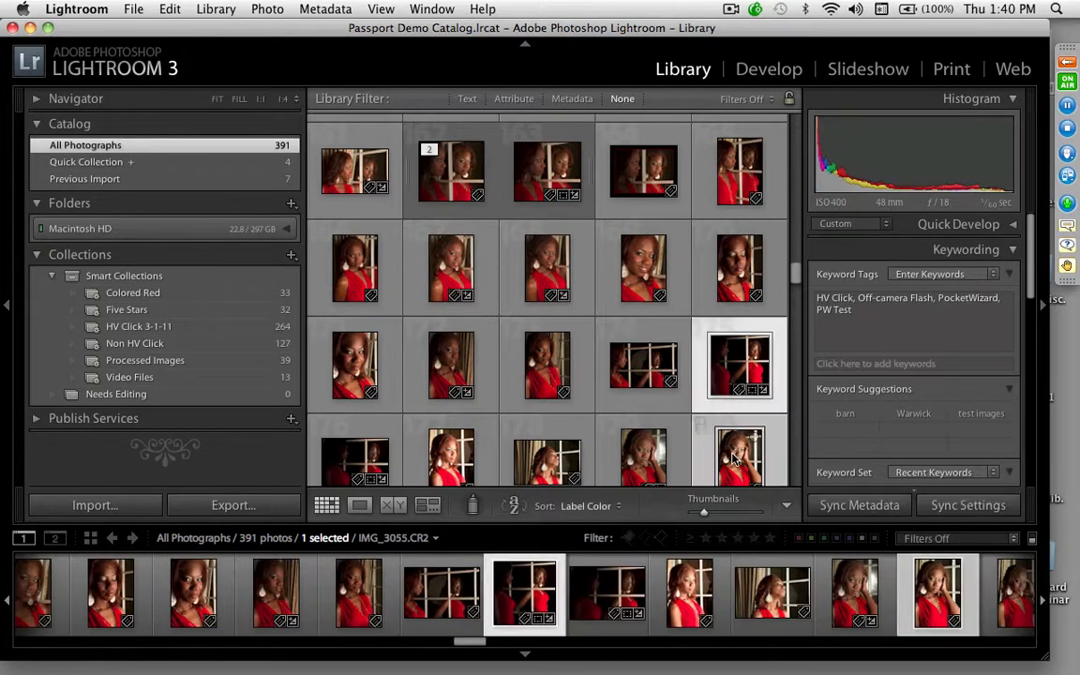
scroll(786, 452, "down", 10)
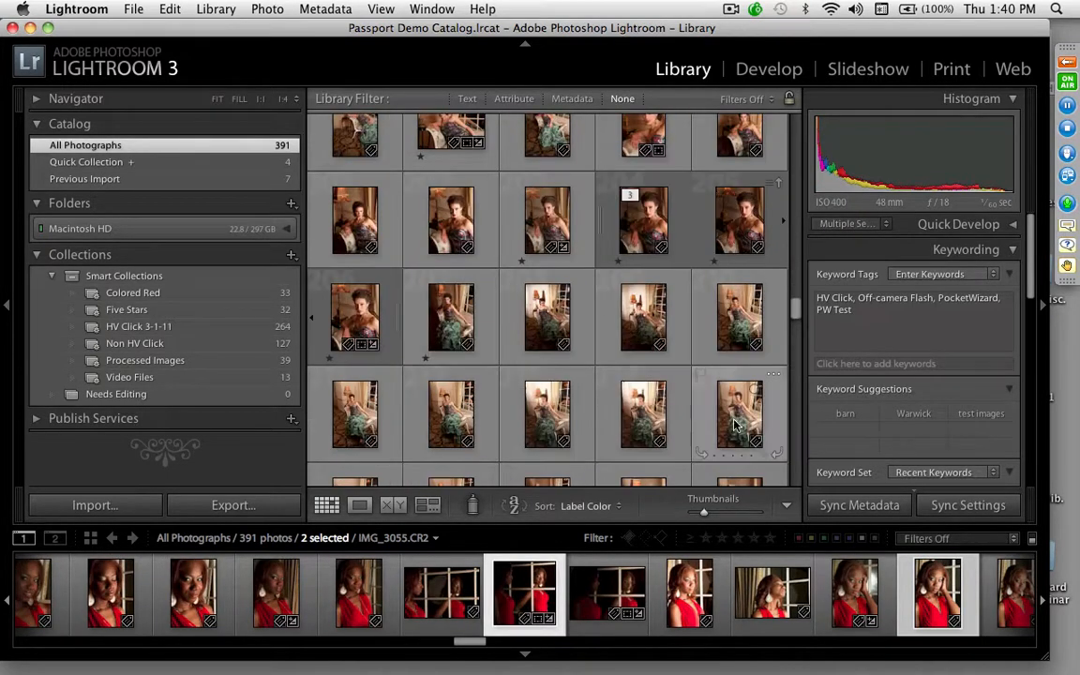
left_click(723, 409, "super")
left_click(735, 331, "super")
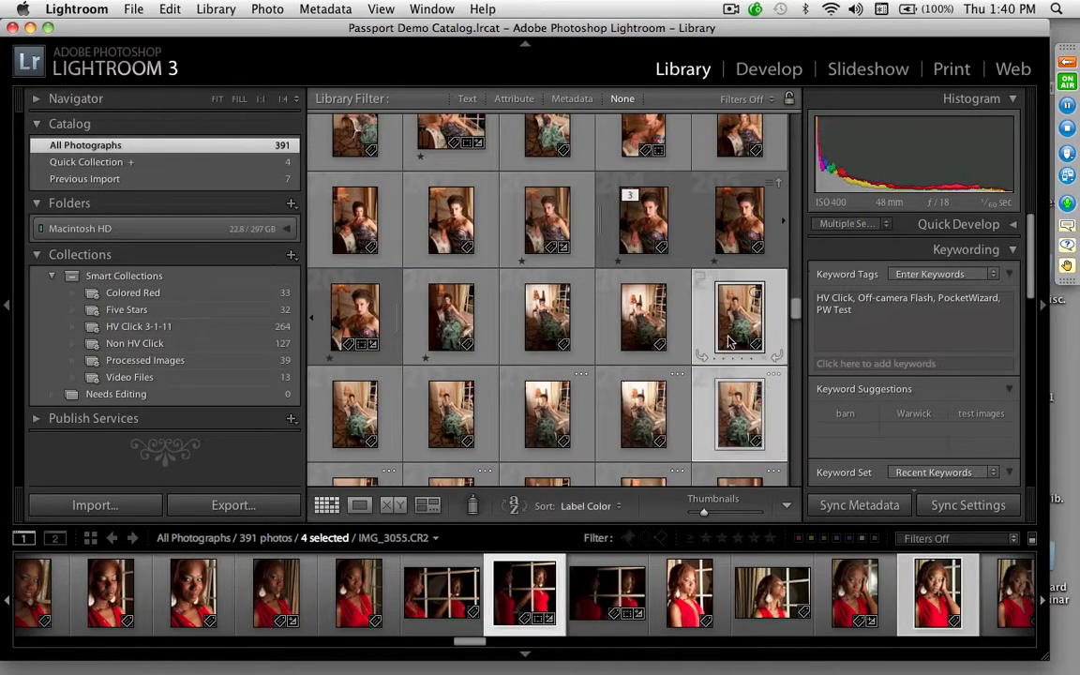
key("e")
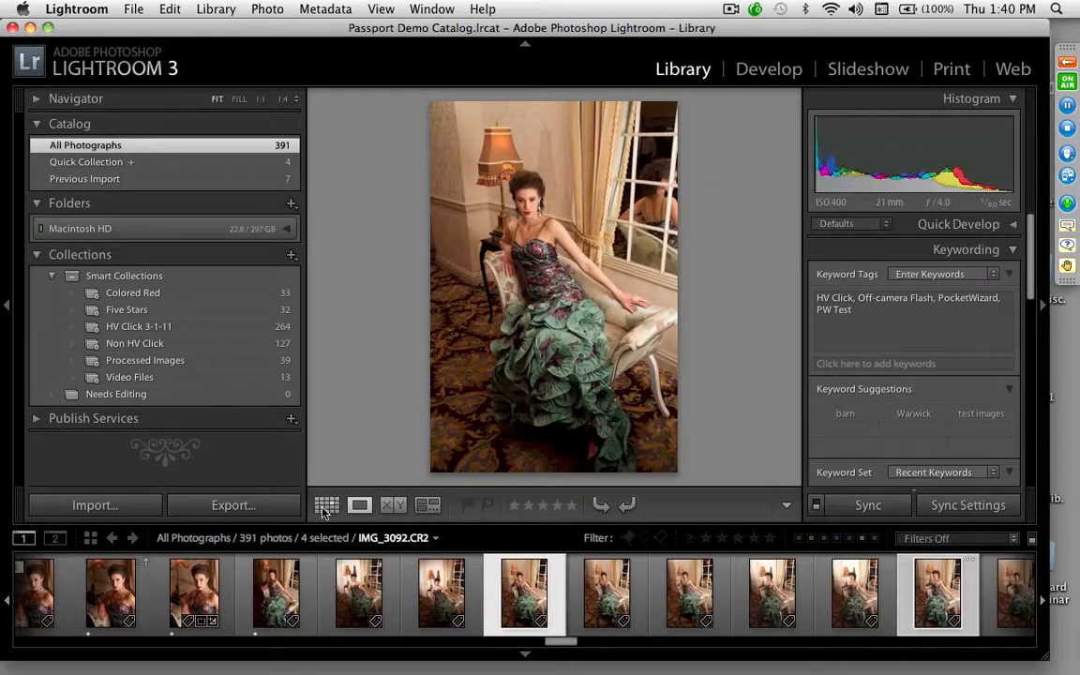
key("g")
left_click_drag(697, 429, 138, 403)
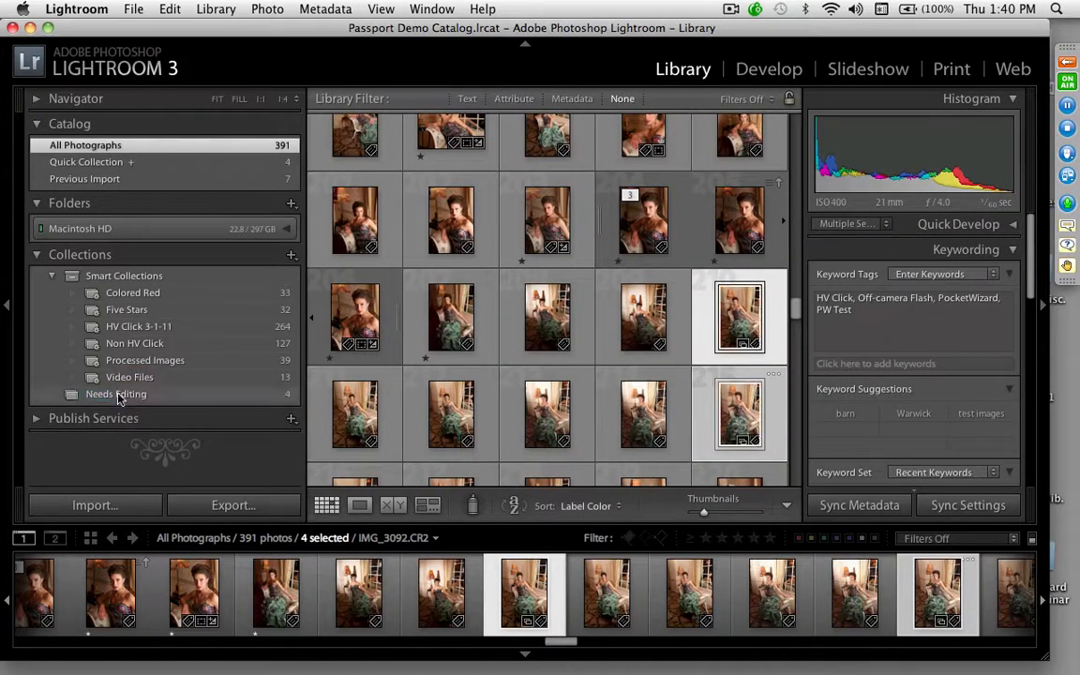
Step: View the Needs Editing collection with thumbnails enlarged to three per row, and open the Processed Images smart collection
left_click(76, 399)
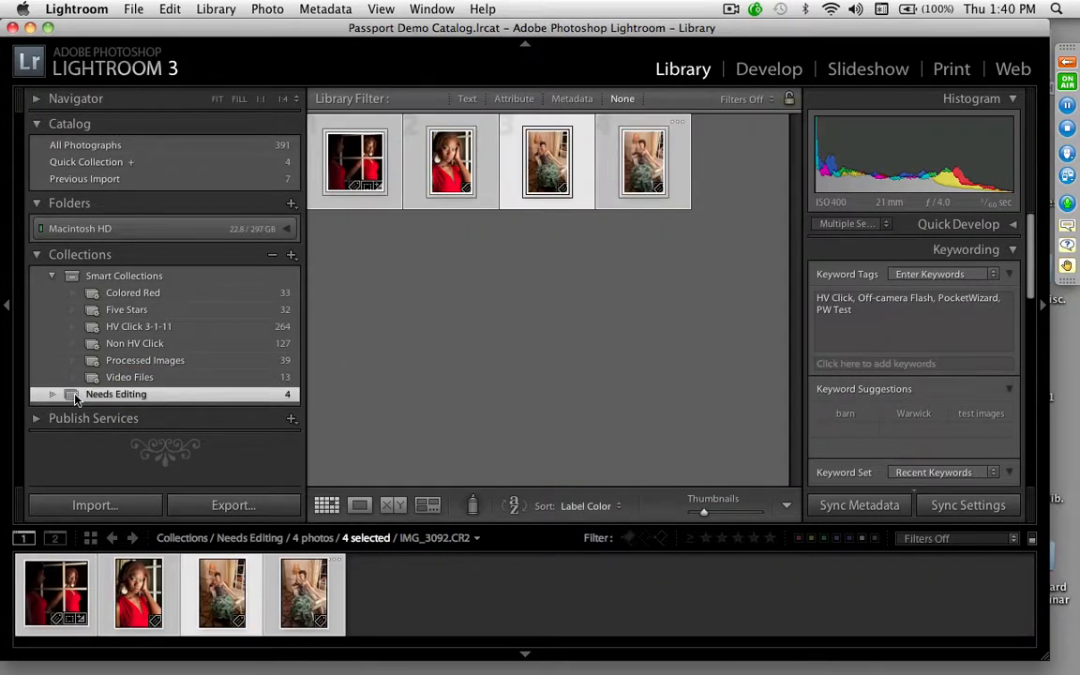
left_click(719, 513)
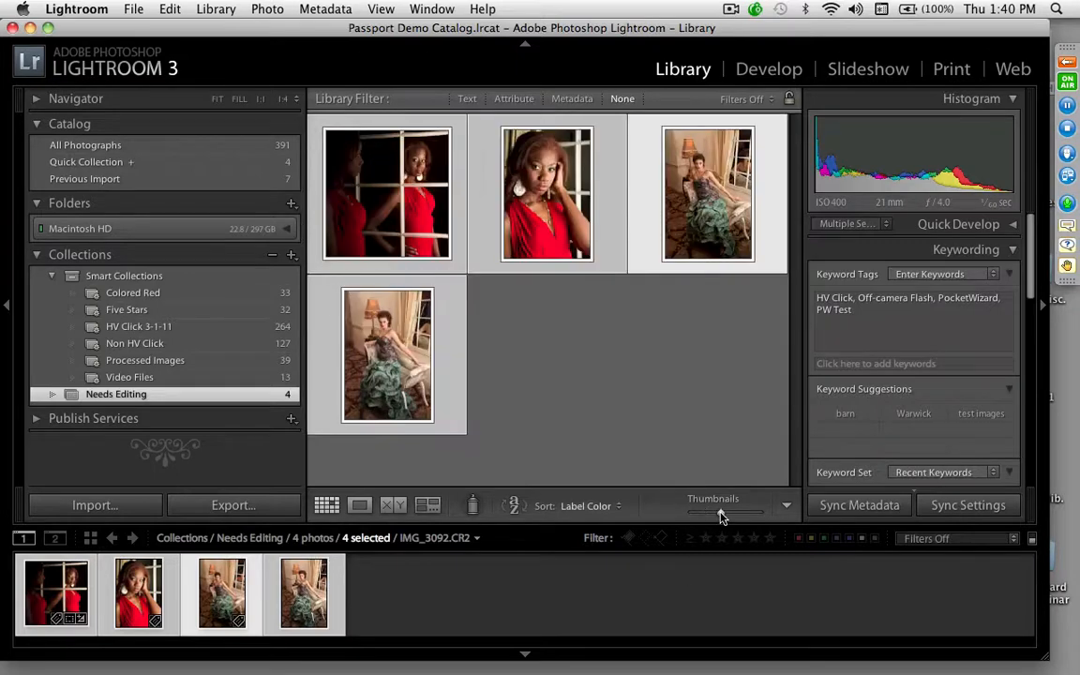
left_click(150, 362)
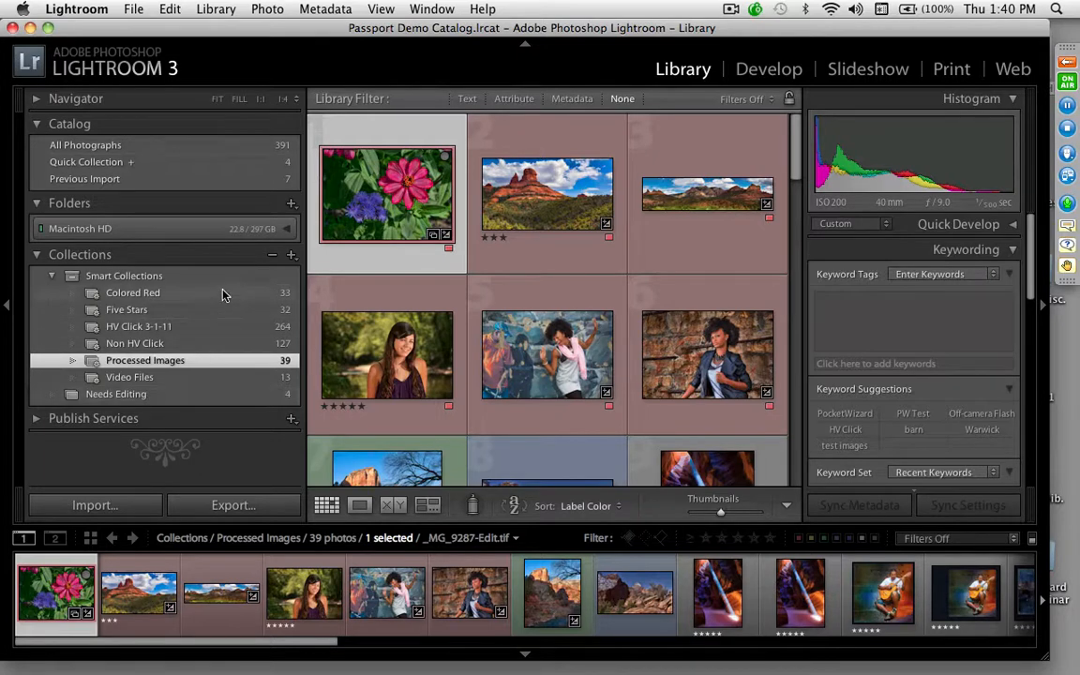
Step: Start a new smart collection named "1 Star ready for edit" in the Smart Collections set
mouse_move(233, 295)
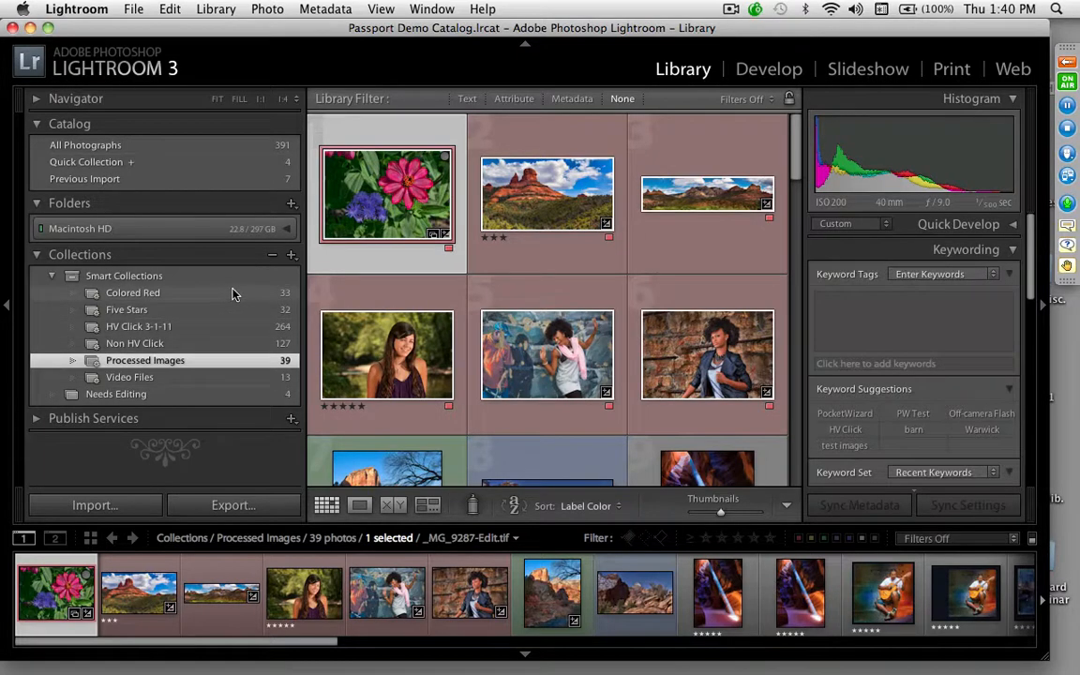
left_click(292, 259)
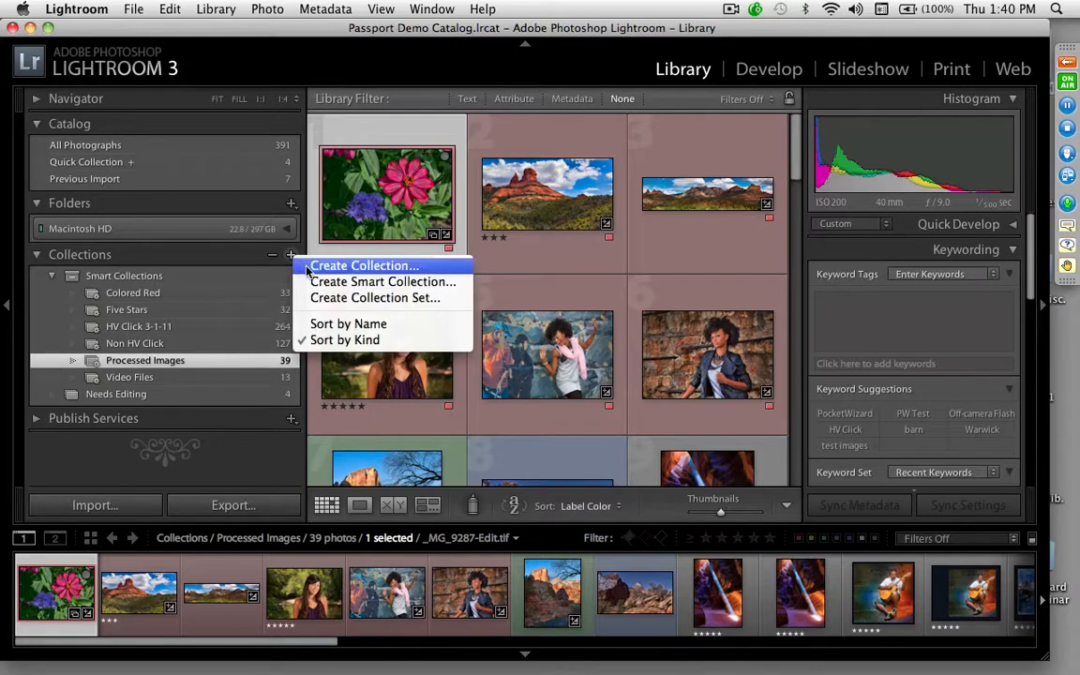
left_click(311, 282)
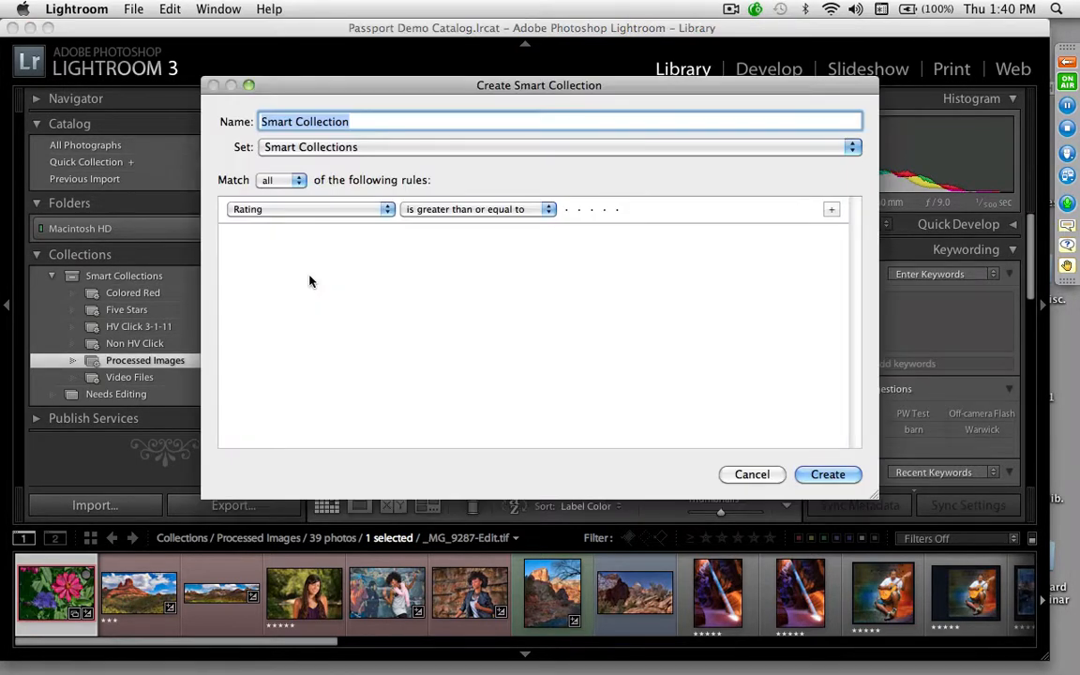
type("Need")
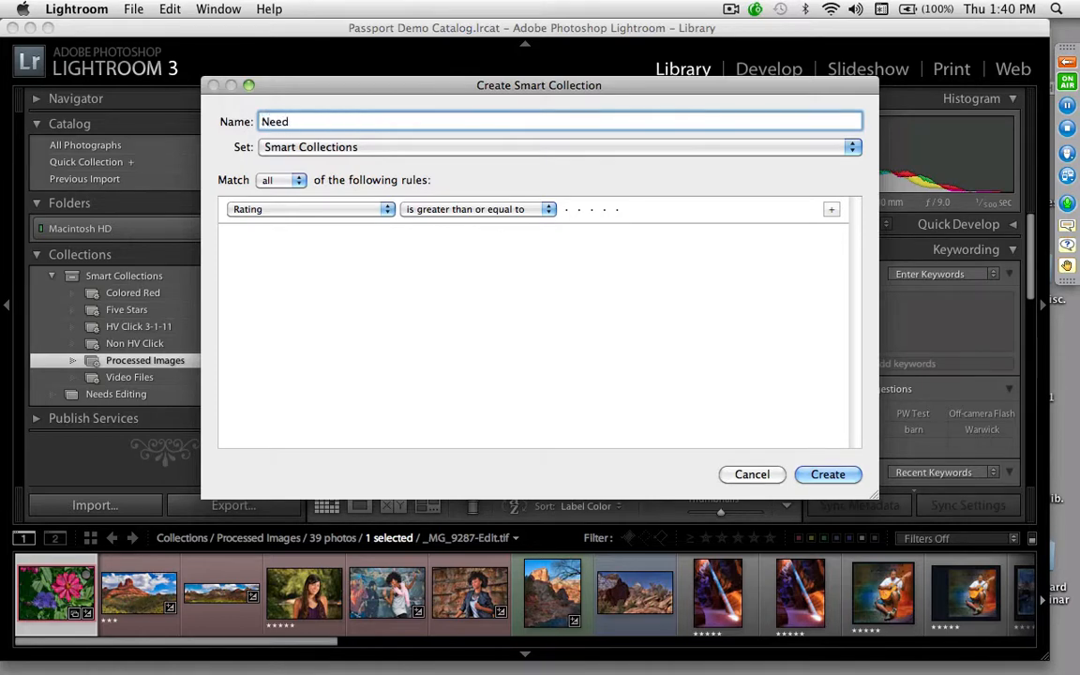
key("BackSpace")
key("BackSpace")
key("BackSpace")
key("BackSpace")
type("1 Star ready for edit")
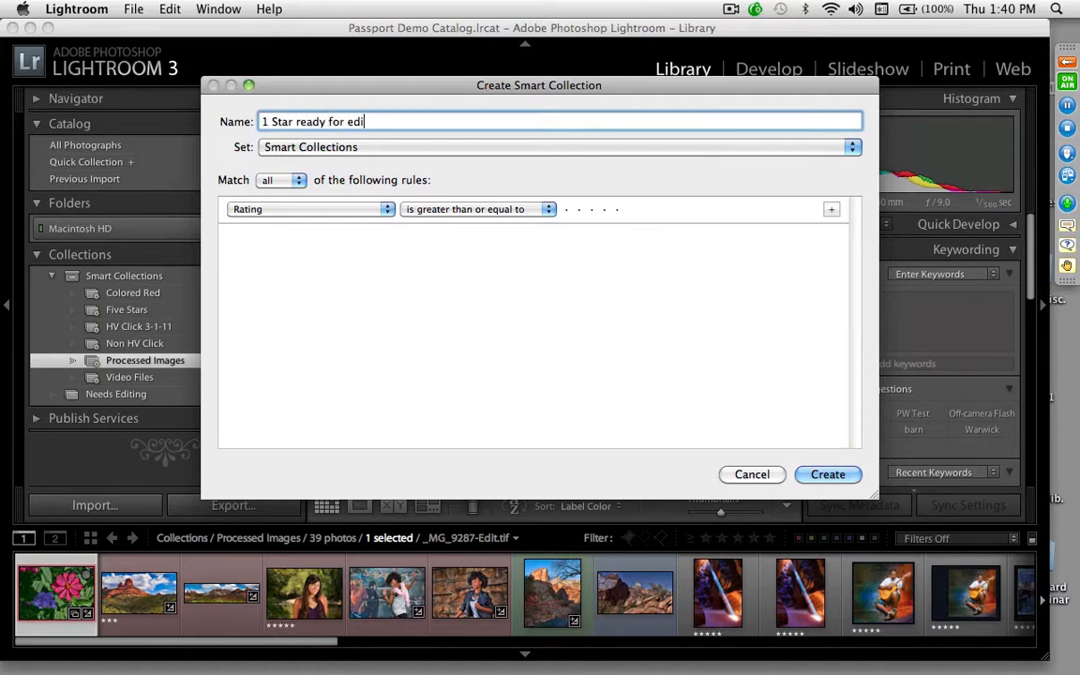
Step: Define the smart collection to match all rules with Rating is one star, create it and open it
left_click(293, 182)
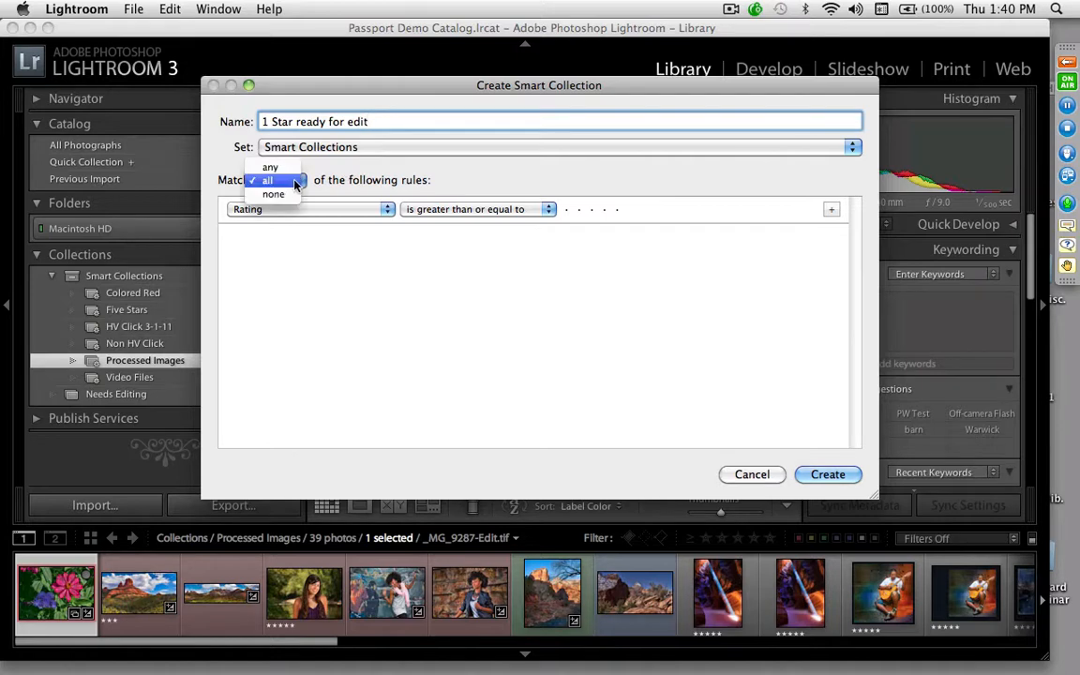
left_click(298, 184)
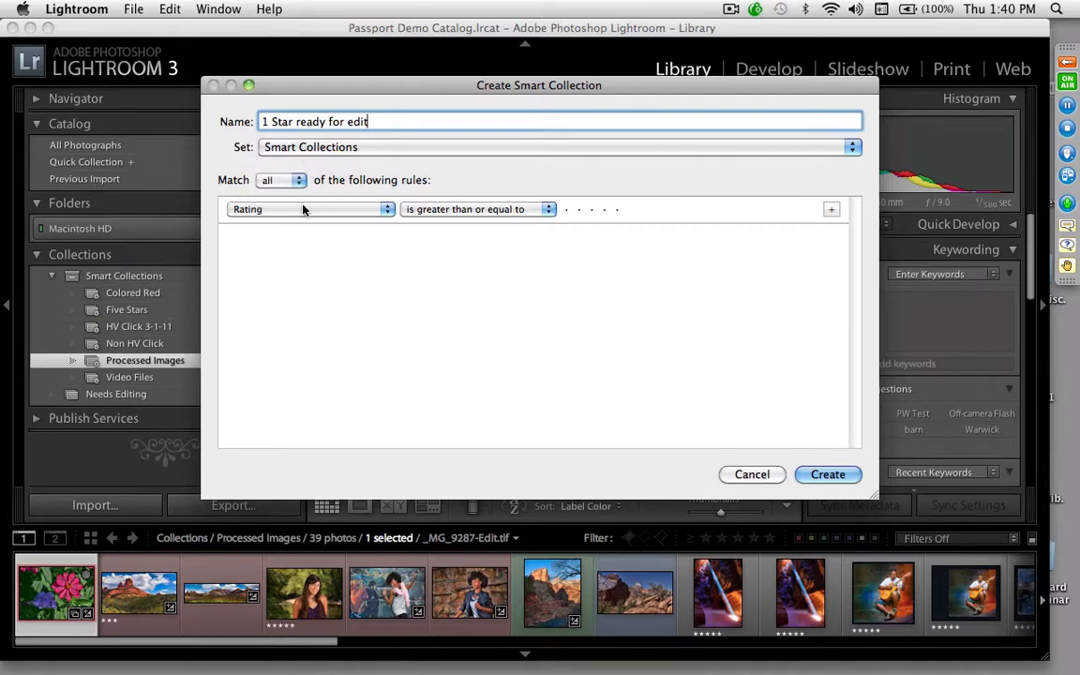
left_click(301, 211)
left_click(308, 209)
left_click(460, 209)
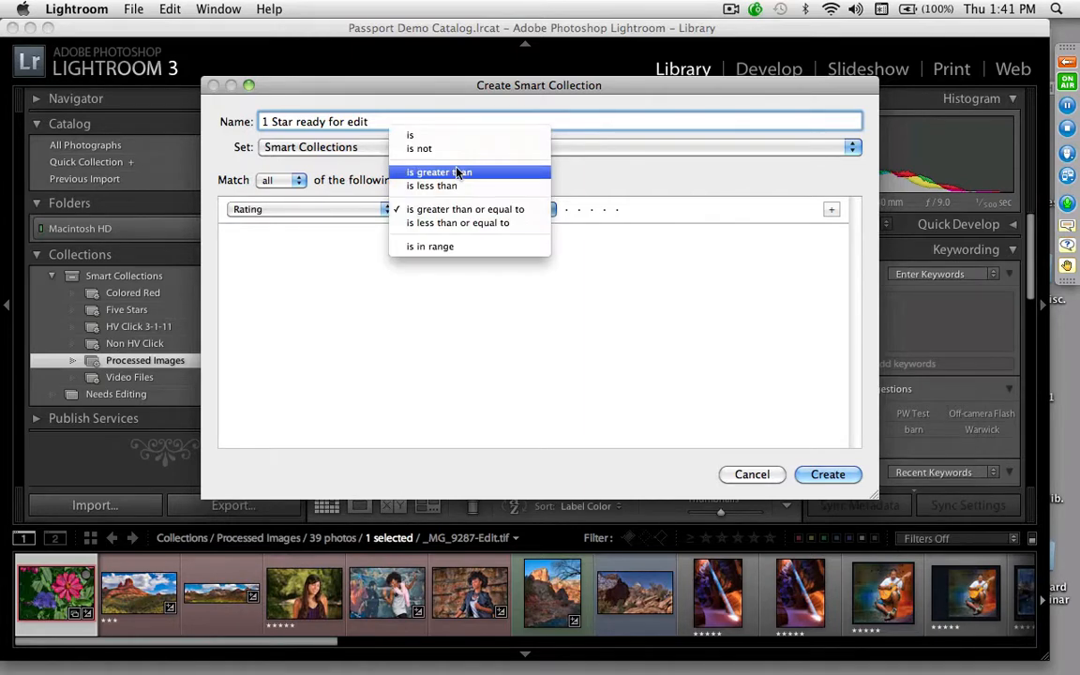
left_click(451, 137)
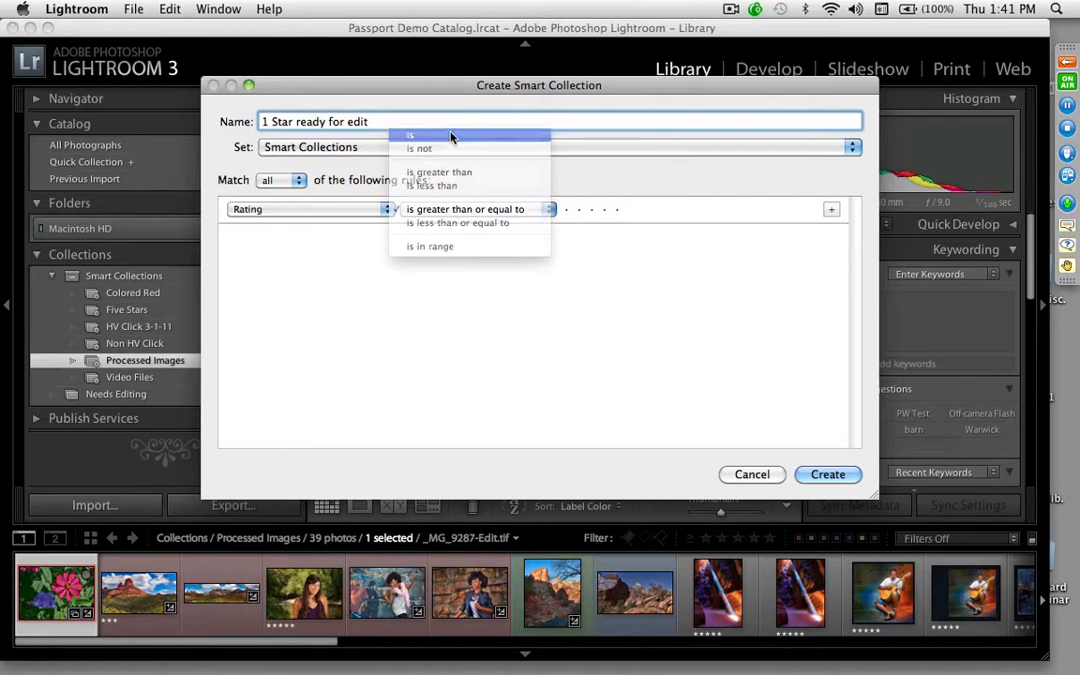
left_click(567, 211)
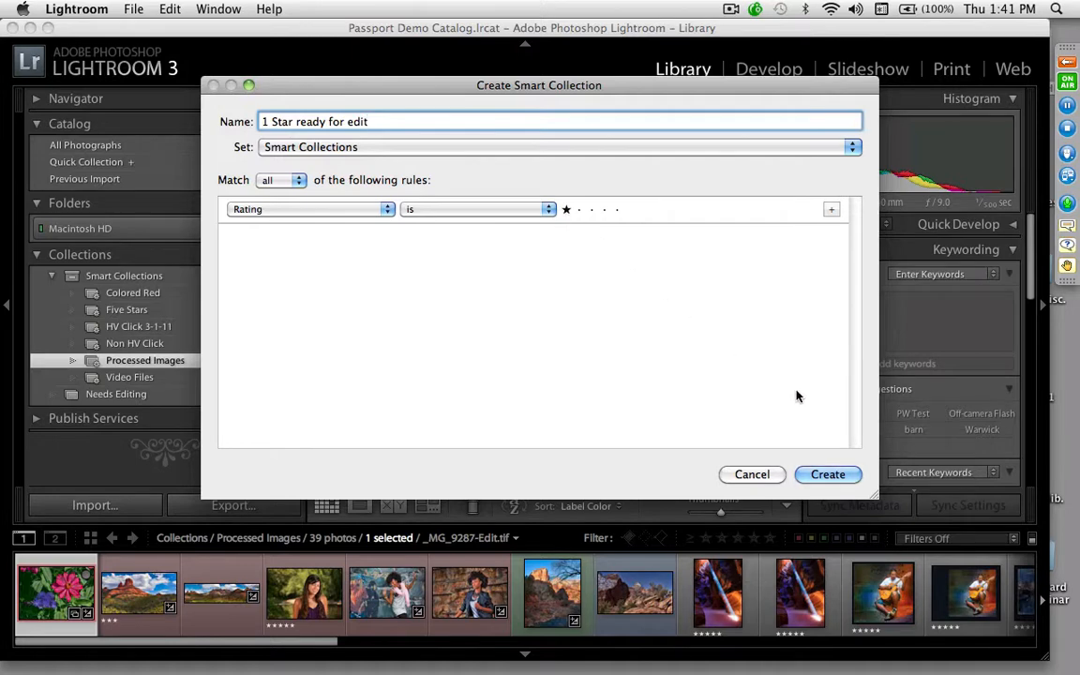
left_click(831, 477)
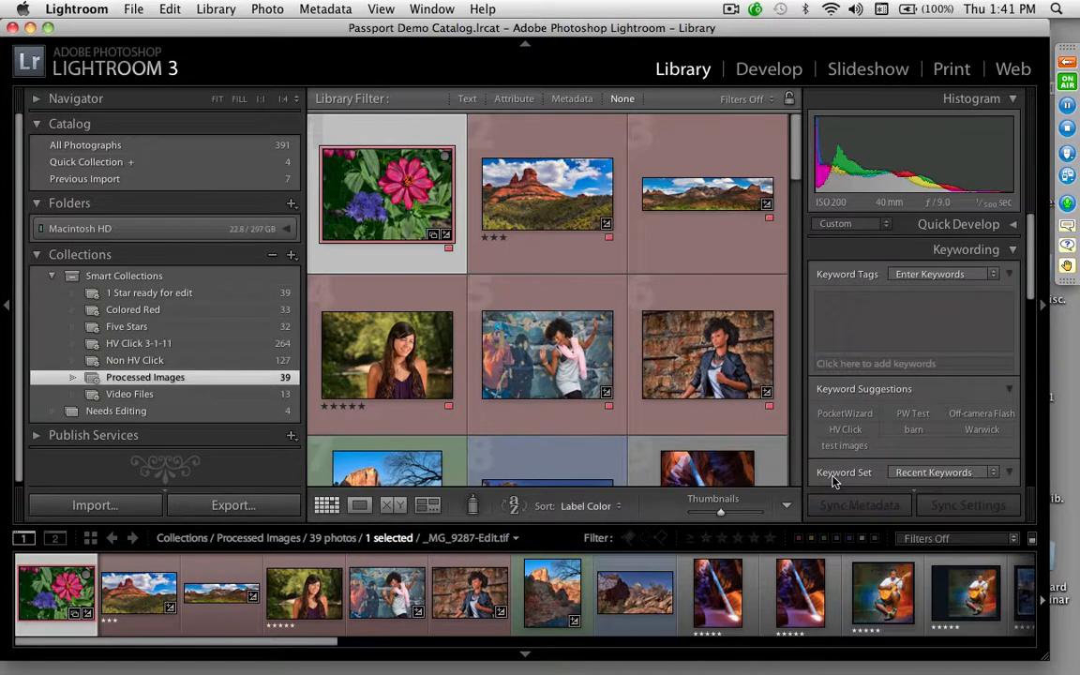
left_click(118, 295)
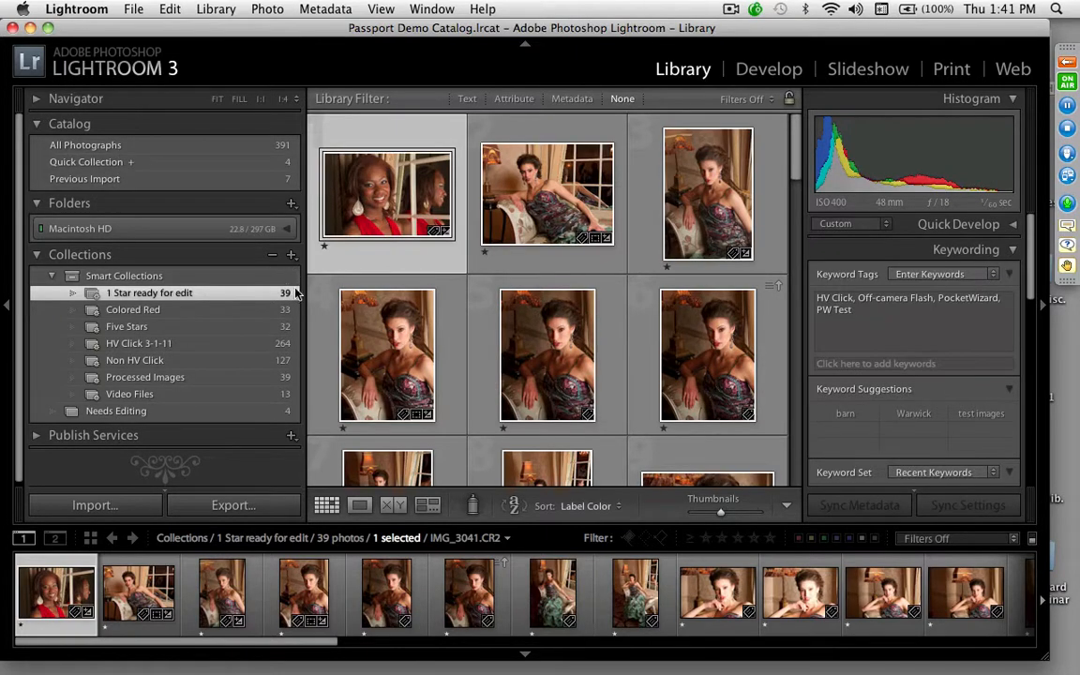
Step: Set the rating of the six Warwick barn photos at the end of All Photographs to one star, and clear the selection
left_click(125, 145)
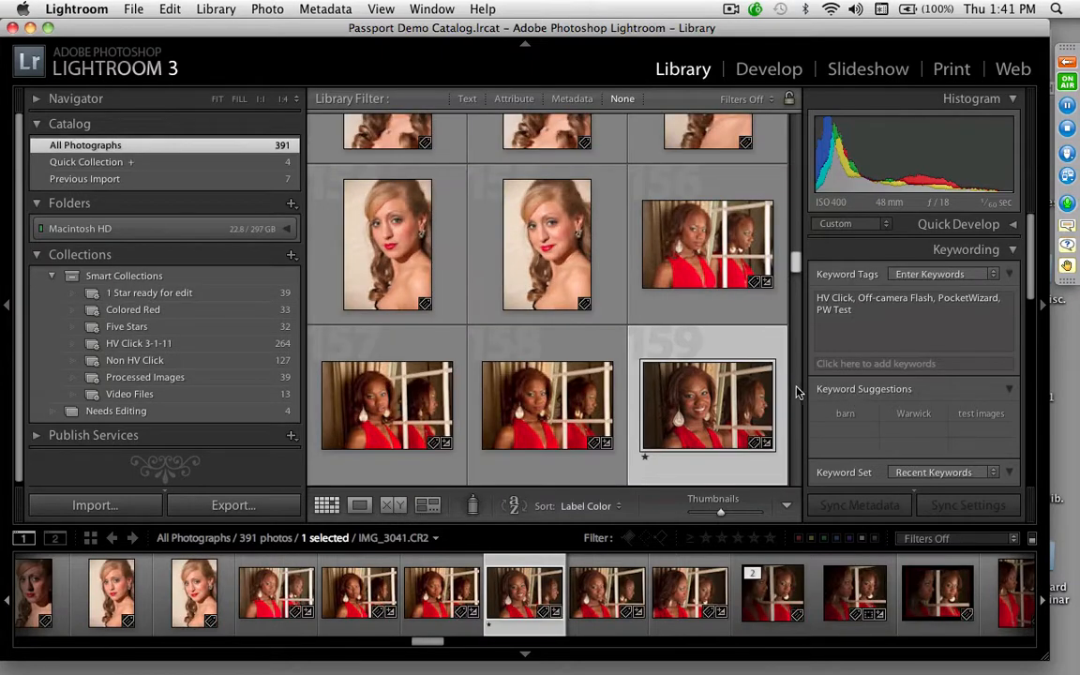
scroll(797, 392, "down", 10)
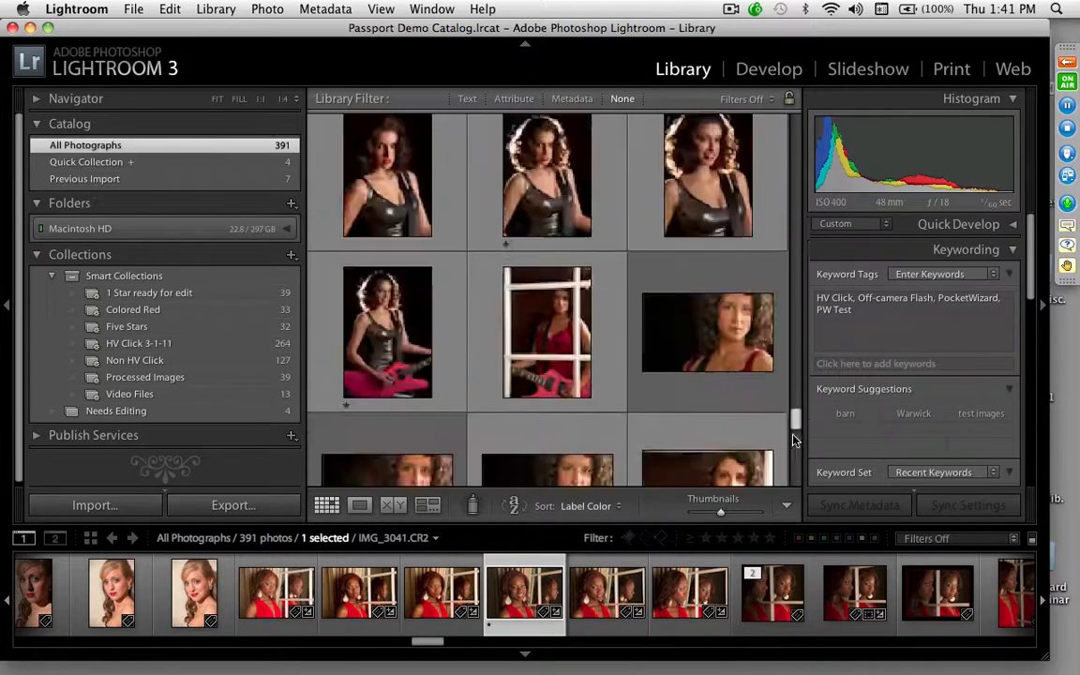
left_click_drag(797, 441, 793, 478)
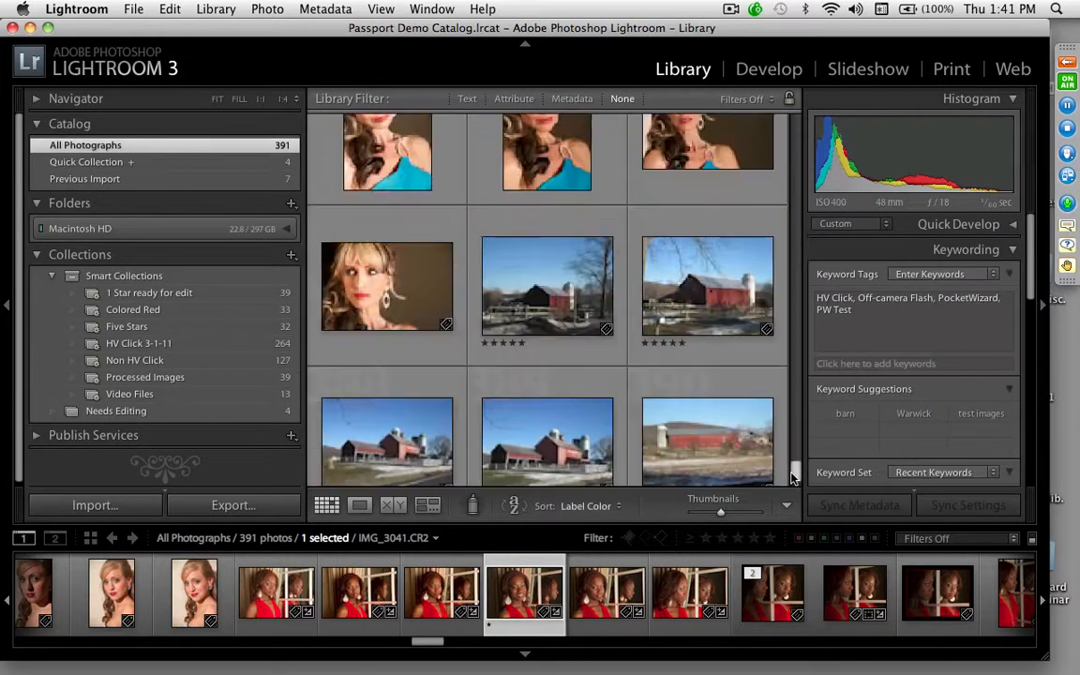
left_click(490, 249)
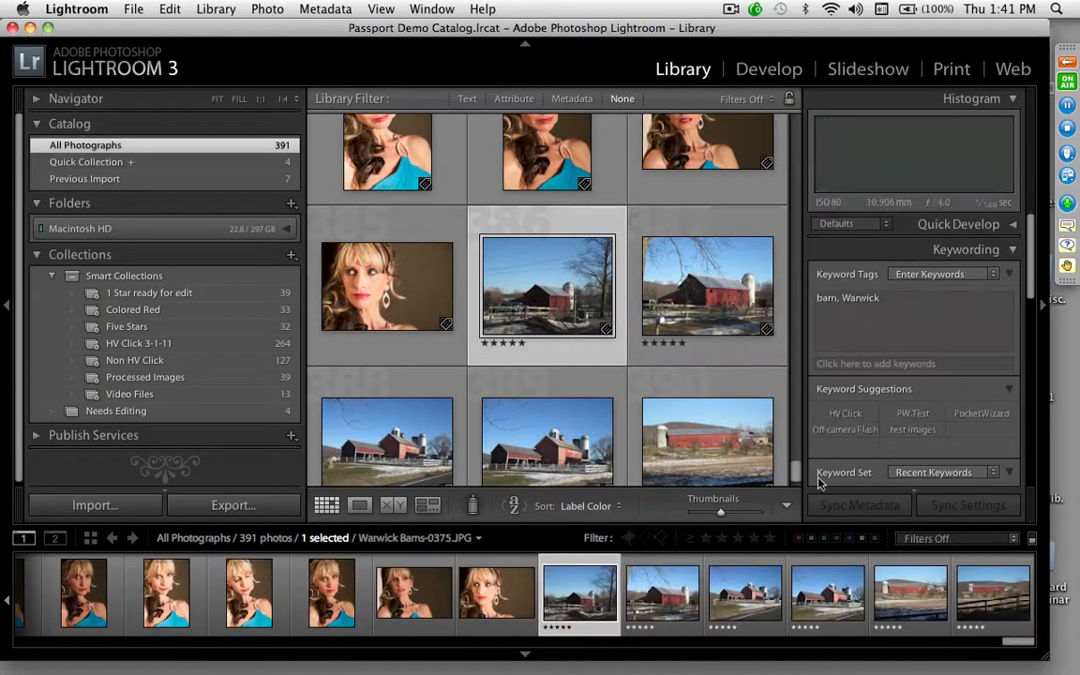
scroll(797, 473, "down", 3)
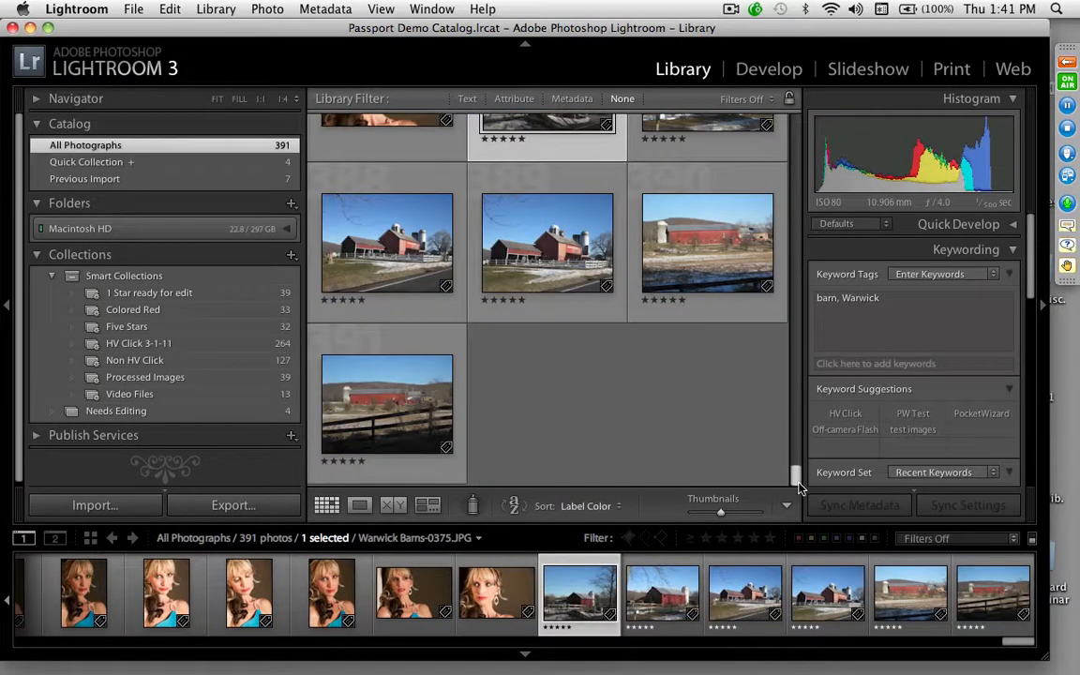
left_click(429, 423, "shift")
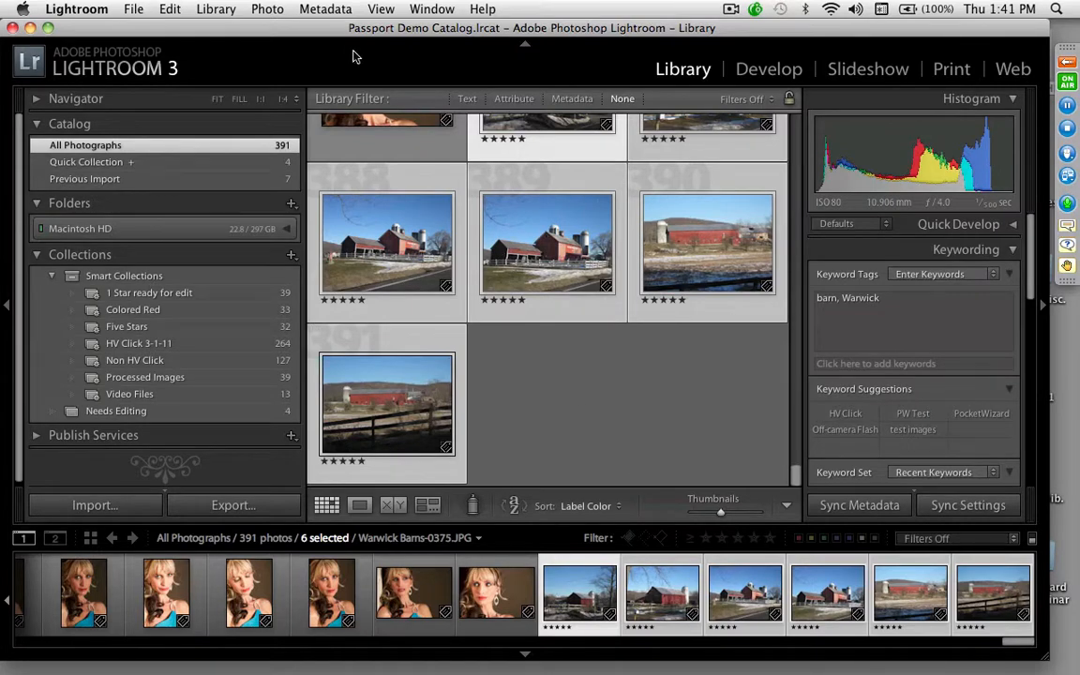
left_click(271, 10)
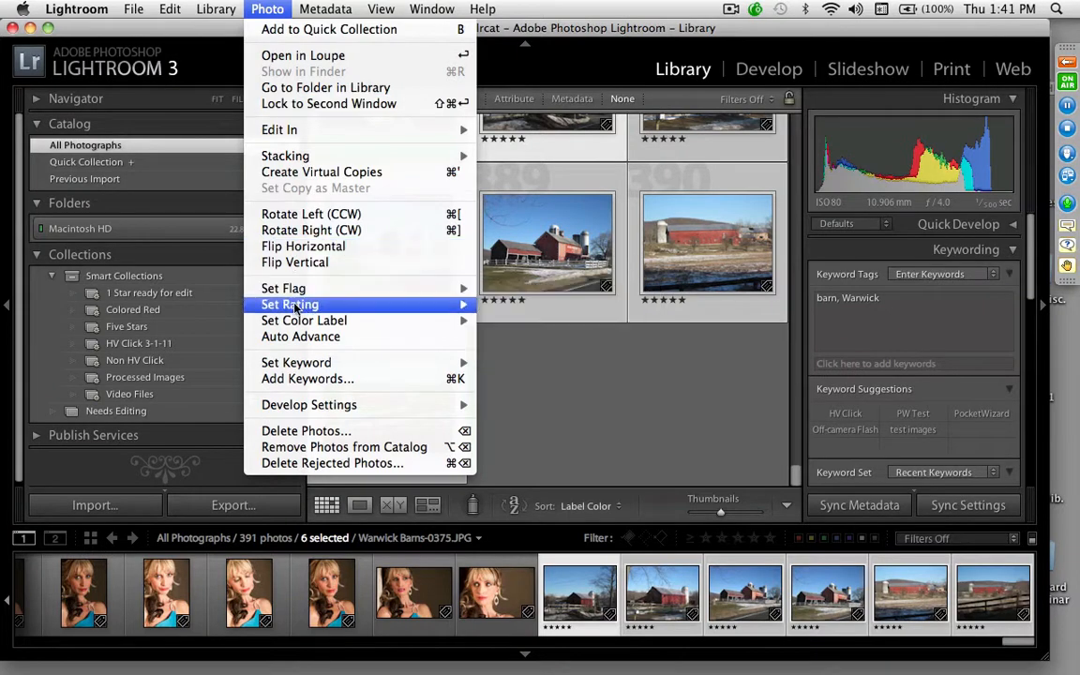
mouse_move(464, 305)
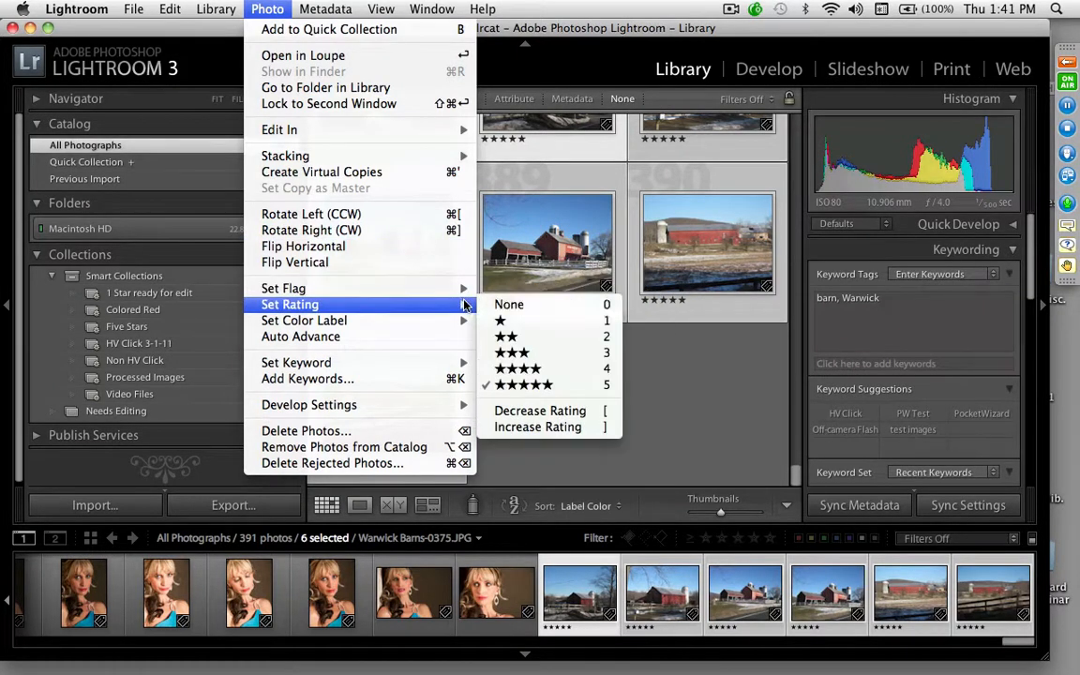
left_click(500, 321)
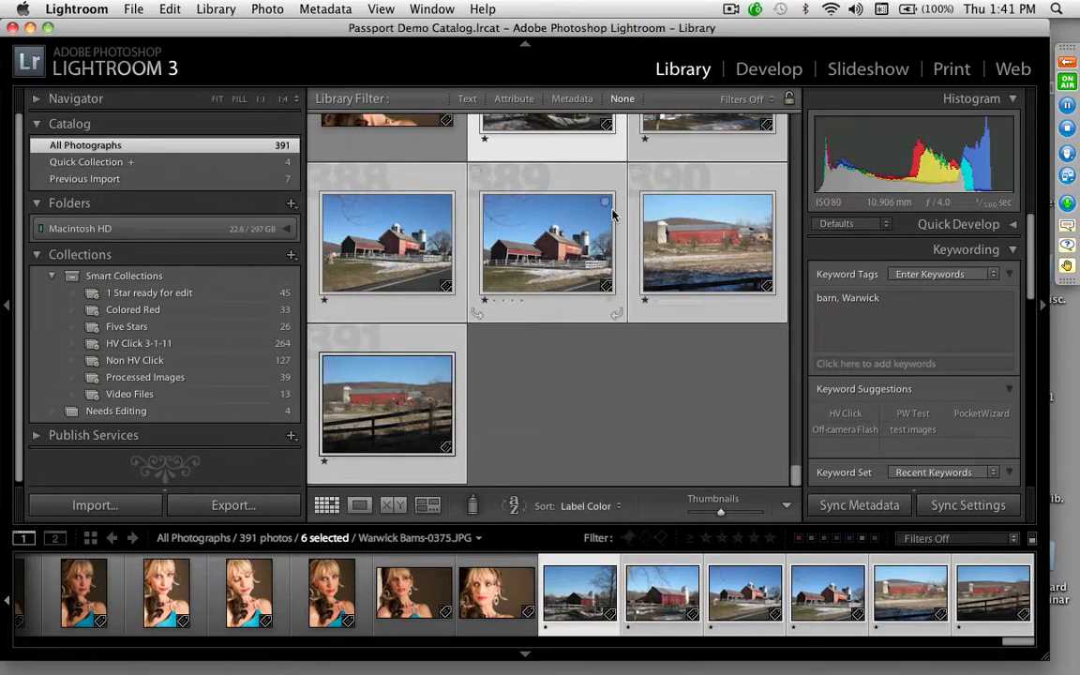
left_click(541, 378)
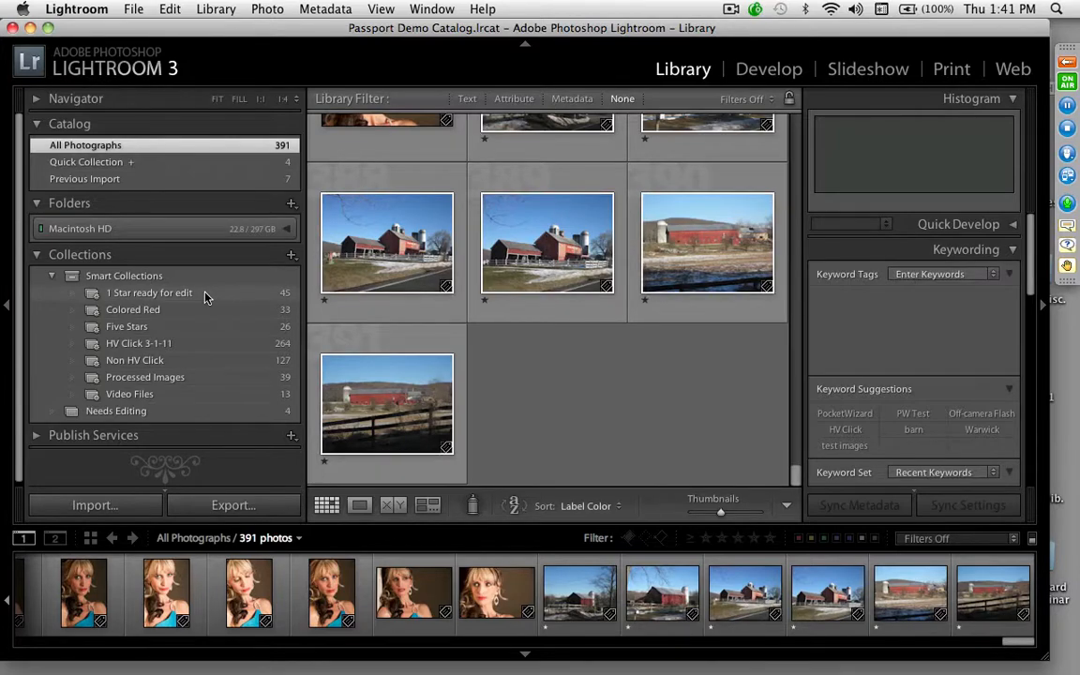
Step: Open the 1 Star ready for edit smart collection and remove the star rating from its second-to-last barn photo
left_click(150, 294)
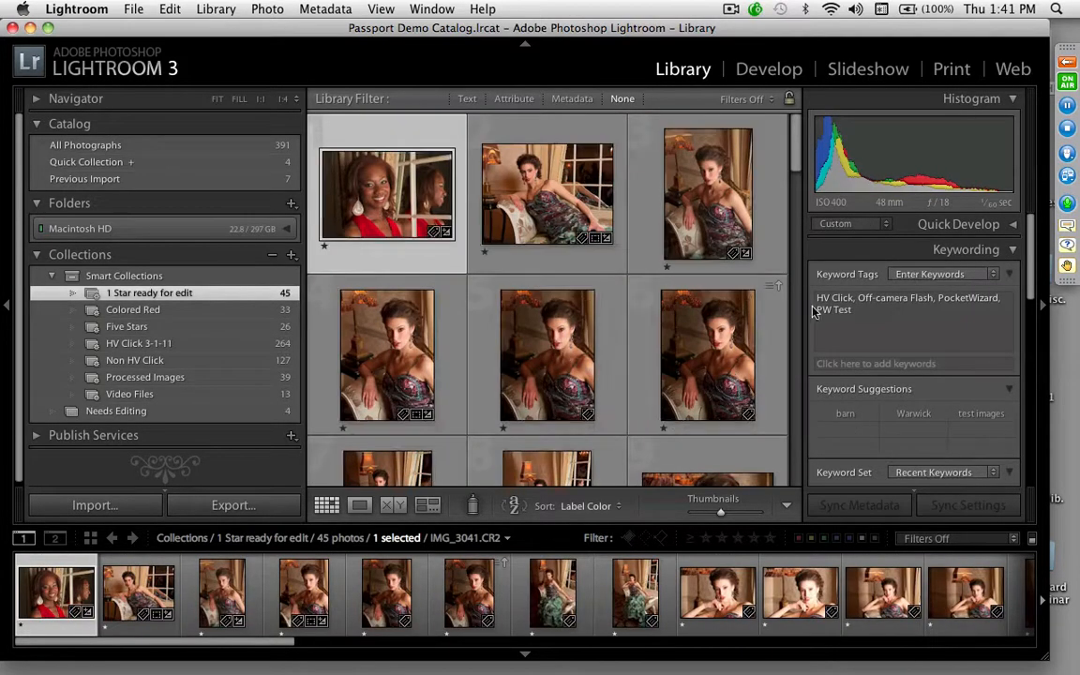
left_click_drag(801, 184, 802, 482)
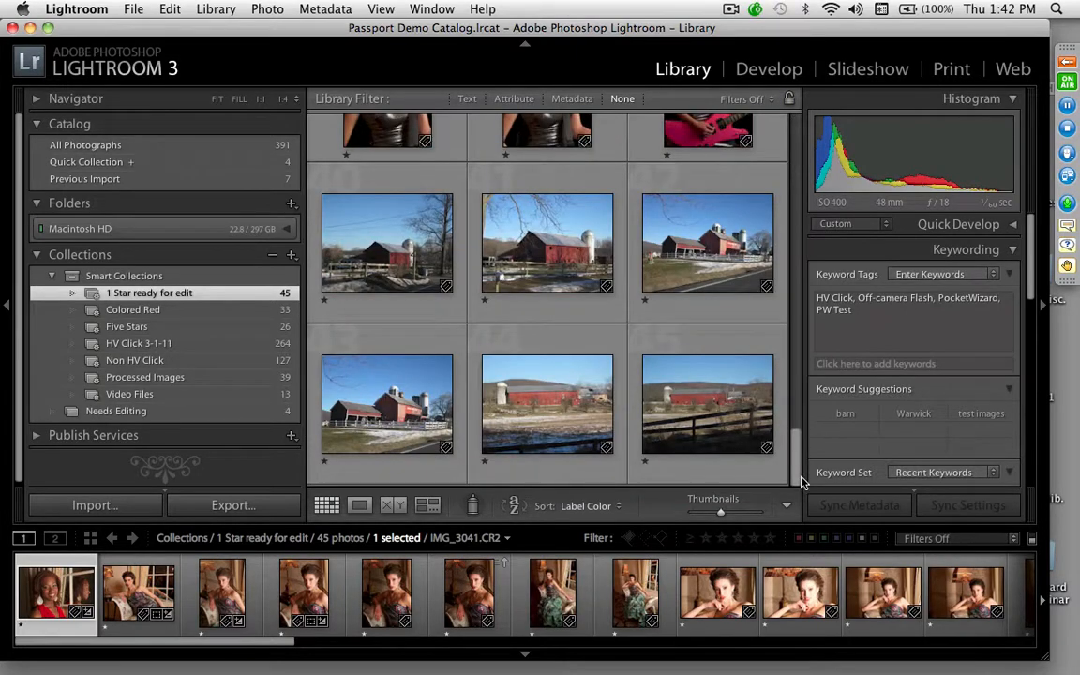
left_click(485, 462)
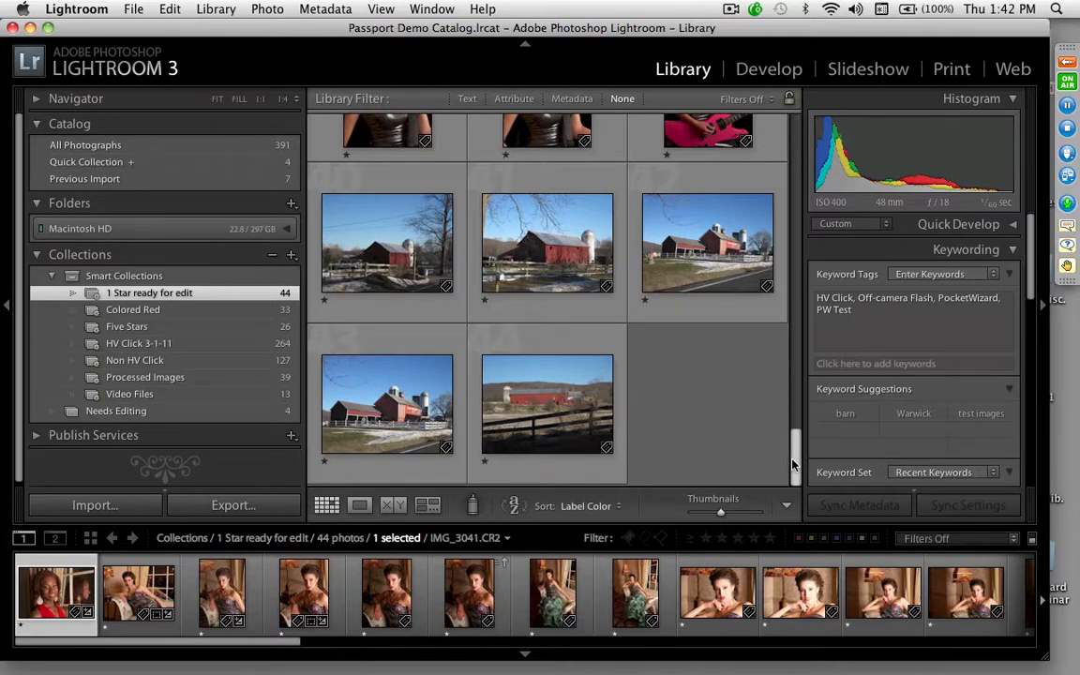
scroll(716, 381, "up", 5)
scroll(795, 441, "down", 5)
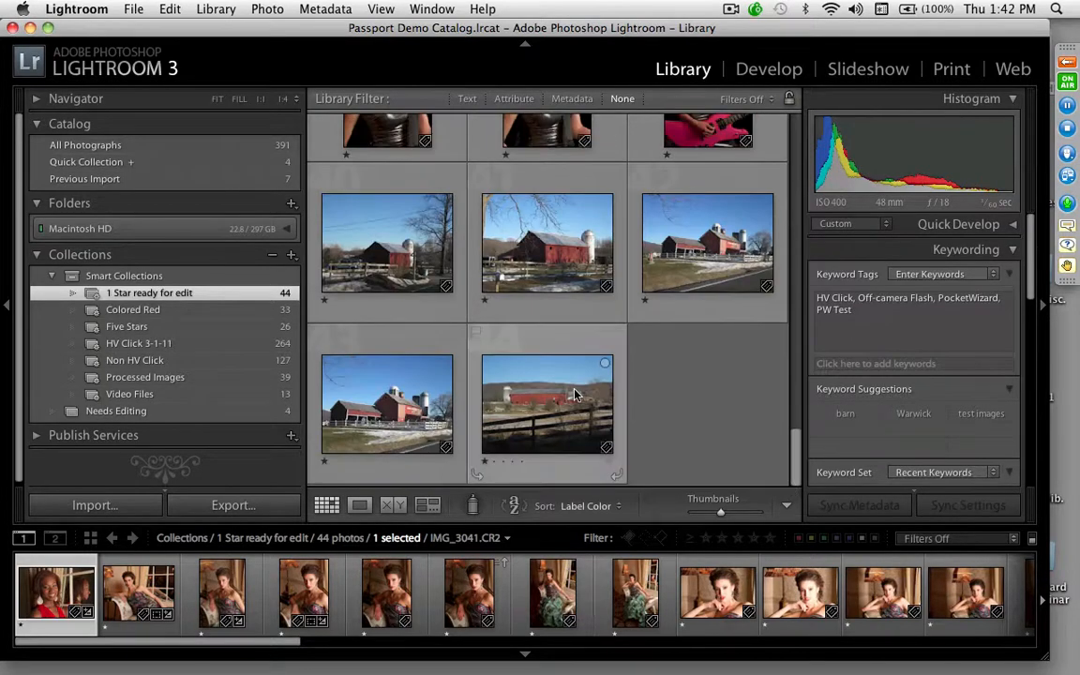
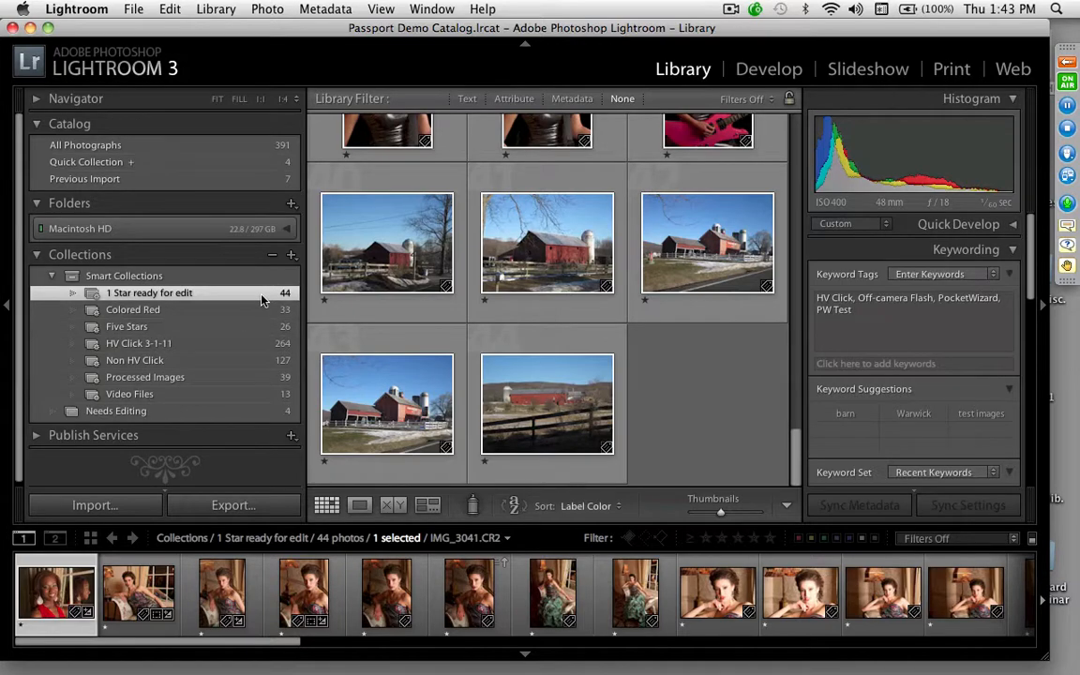
Step: Create a smart collection named "Ready to Print" in the Smart Collections set, matching all rules with Rating is five stars
left_click_drag(799, 451, 799, 140)
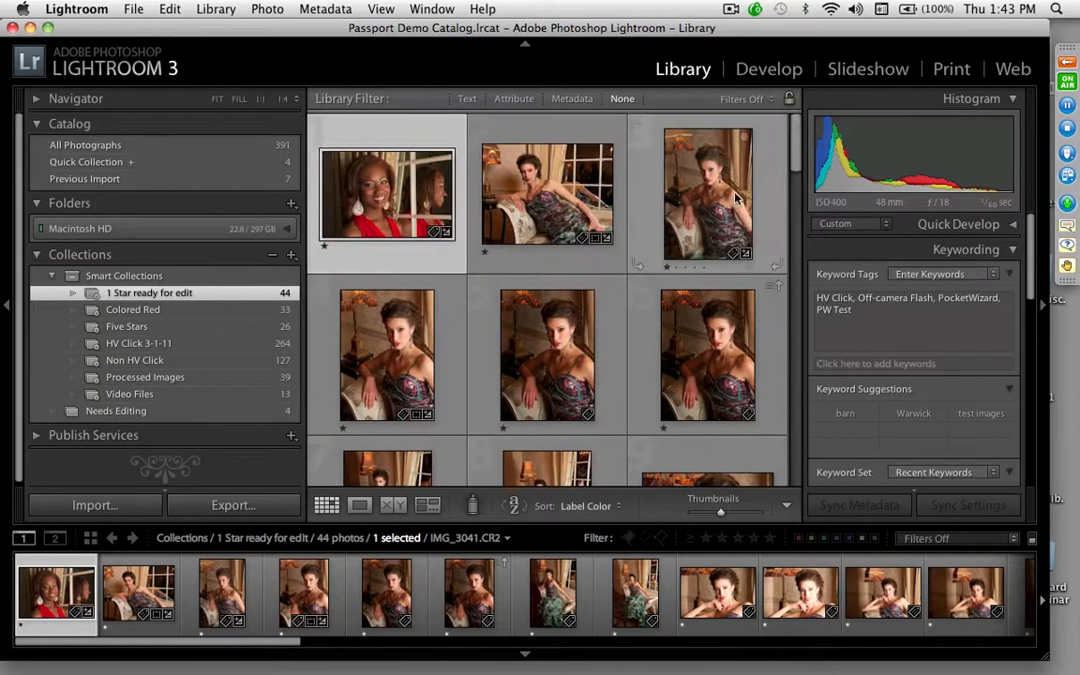
mouse_move(720, 221)
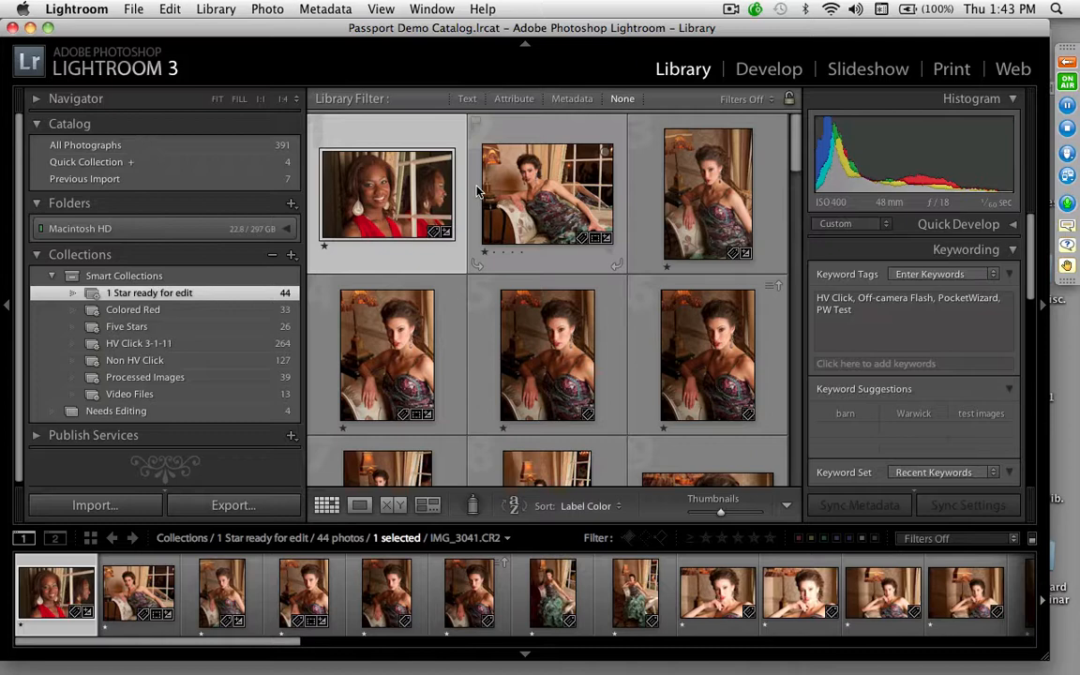
left_click(290, 257)
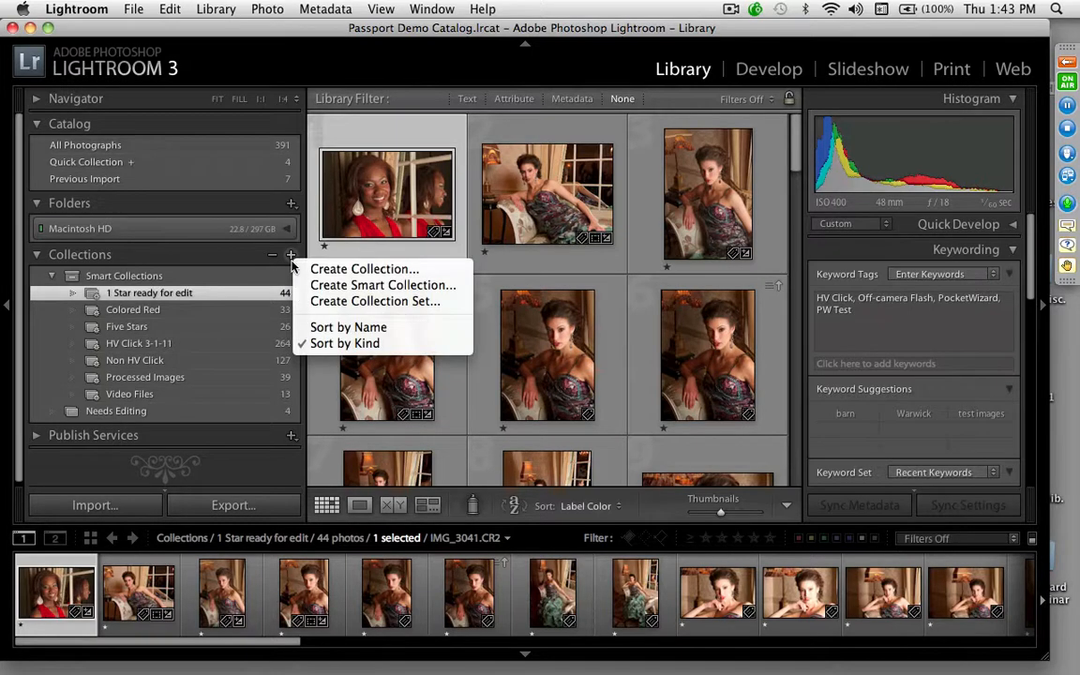
left_click(325, 286)
type("Rea")
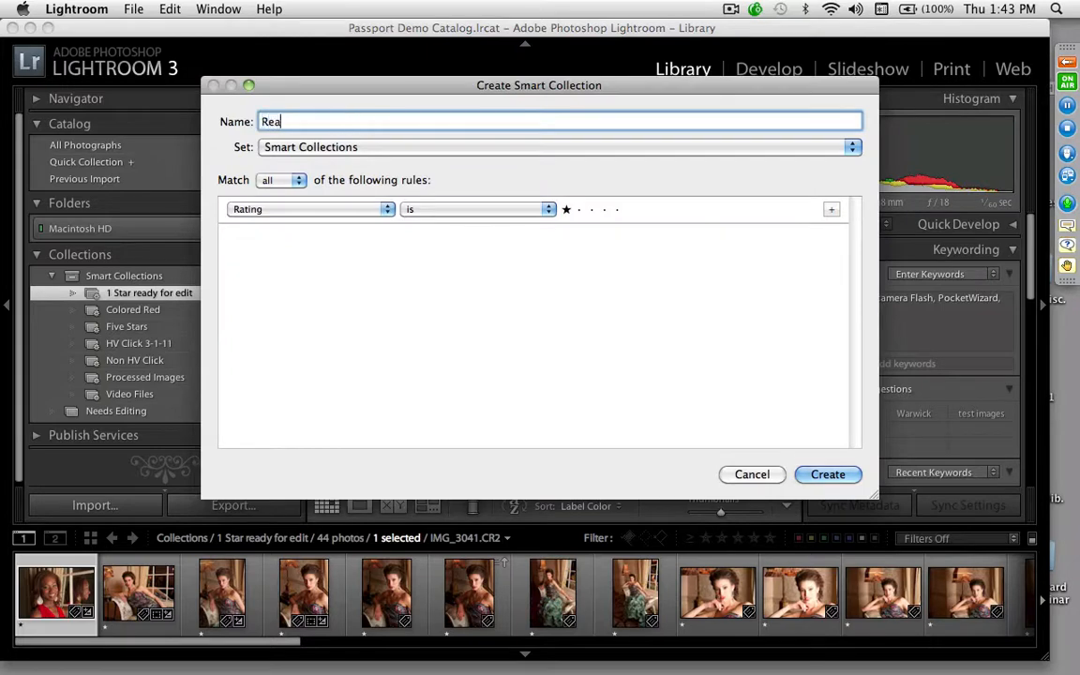
type("dy to Print")
left_click(308, 210)
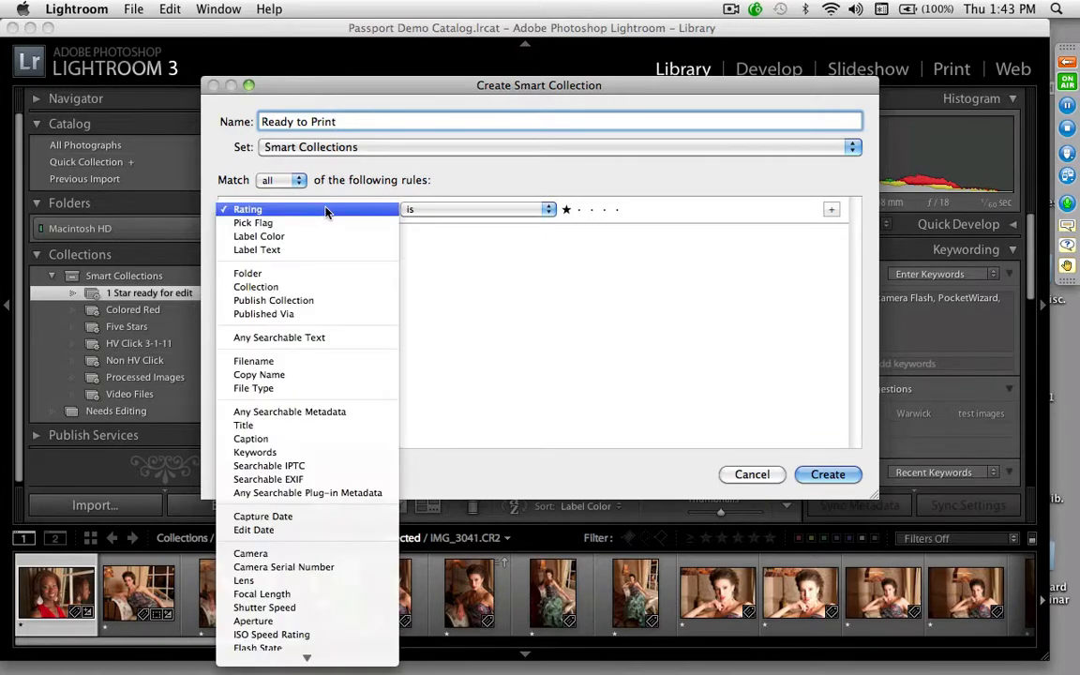
left_click(309, 210)
left_click(617, 210)
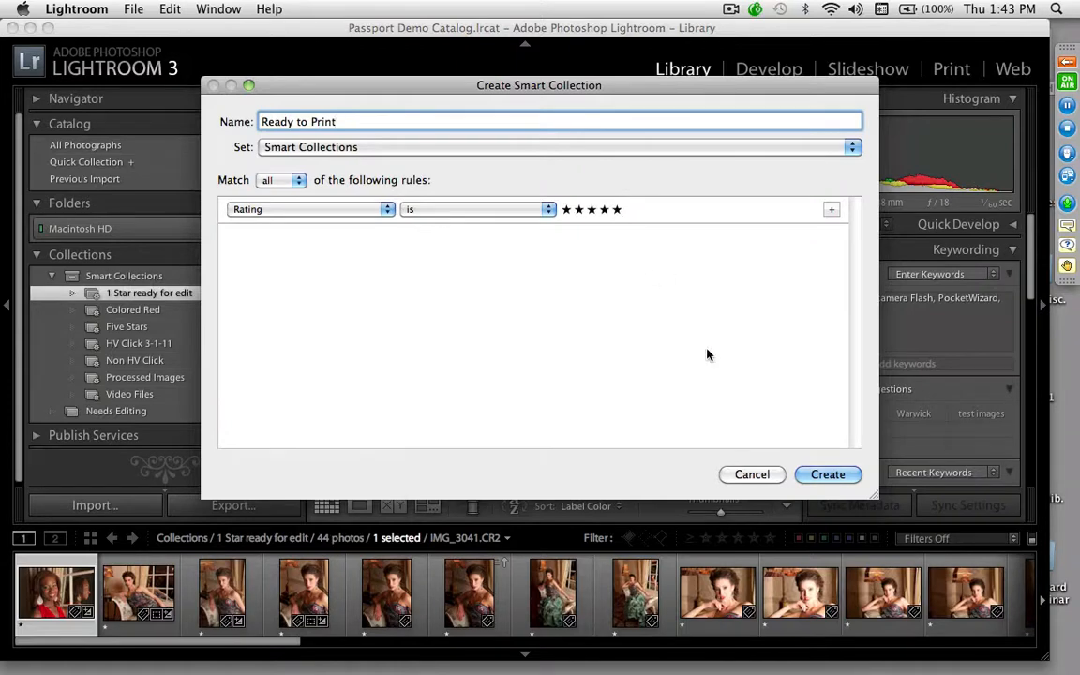
left_click(827, 474)
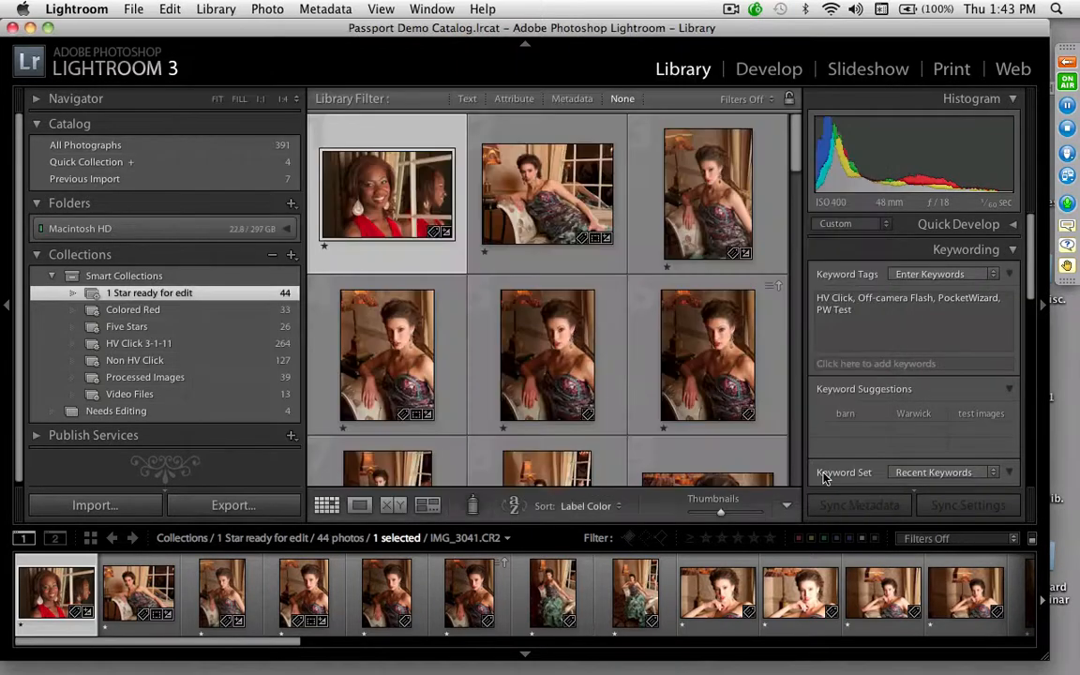
Step: Open the Ready to Print smart collection and set the church steeple photo's rating to one star
left_click(286, 344)
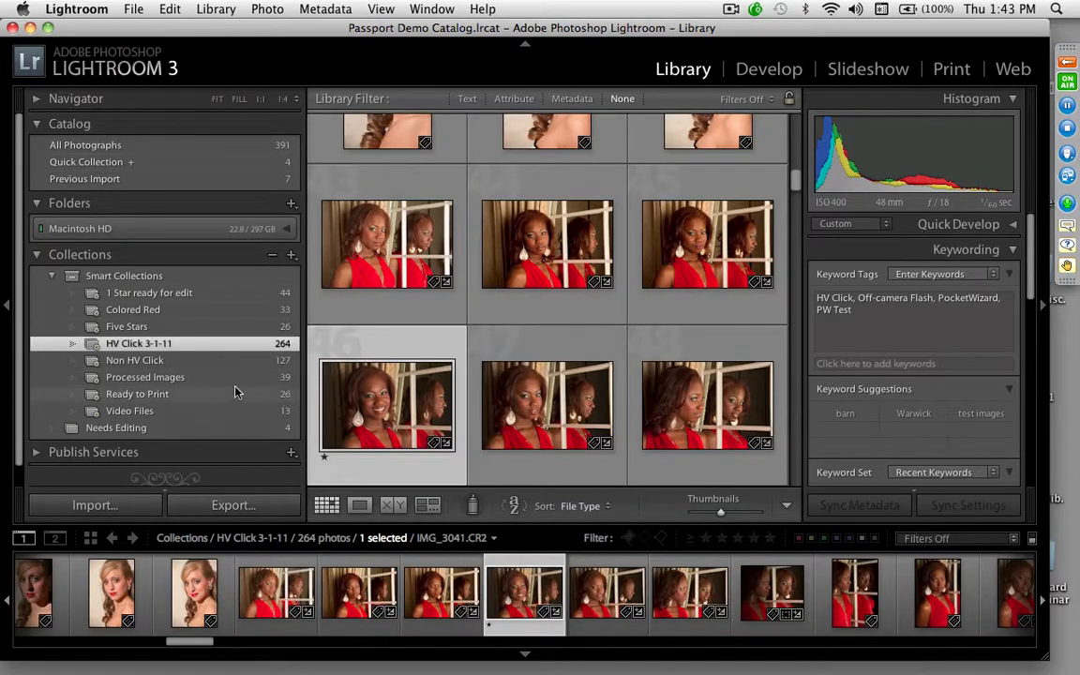
left_click(164, 396)
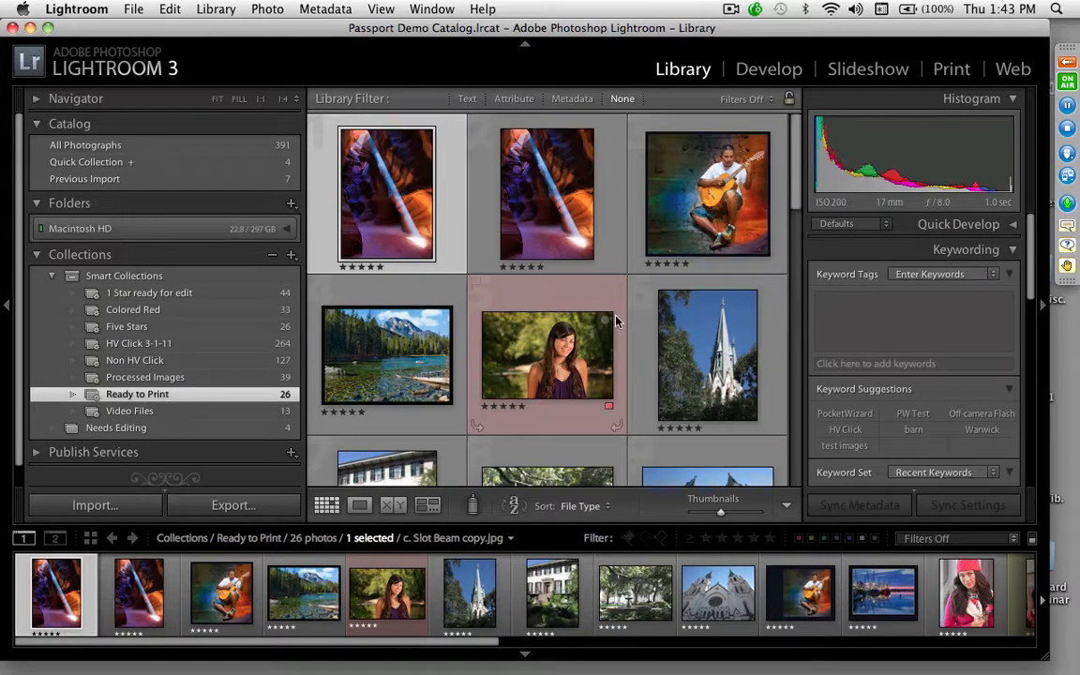
double_click(715, 231)
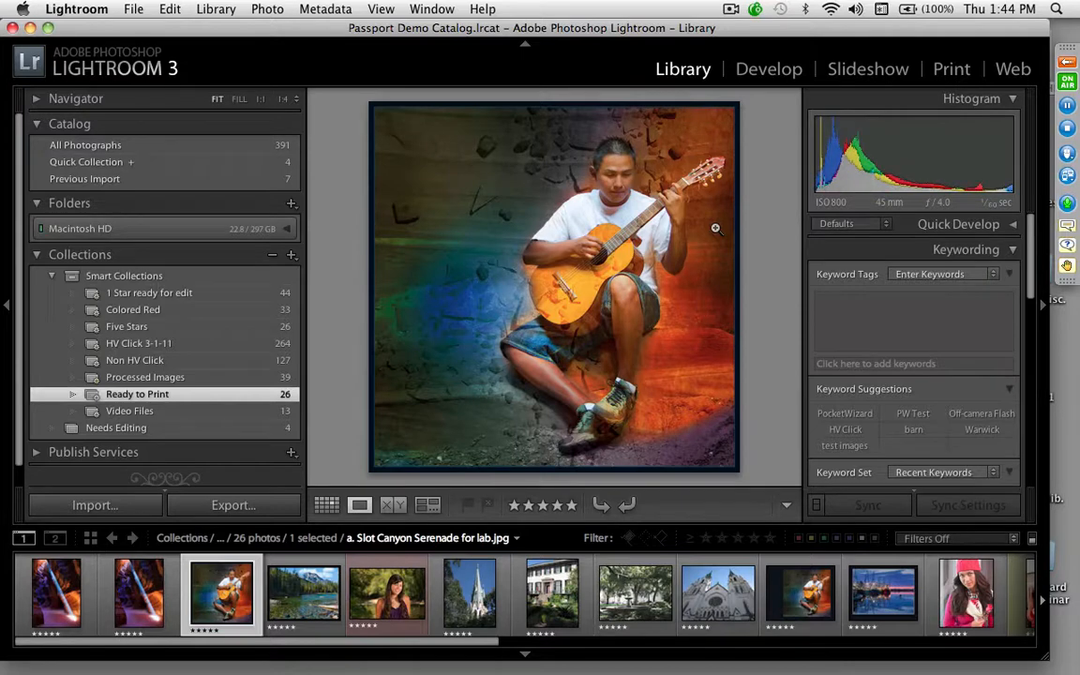
left_click(469, 591)
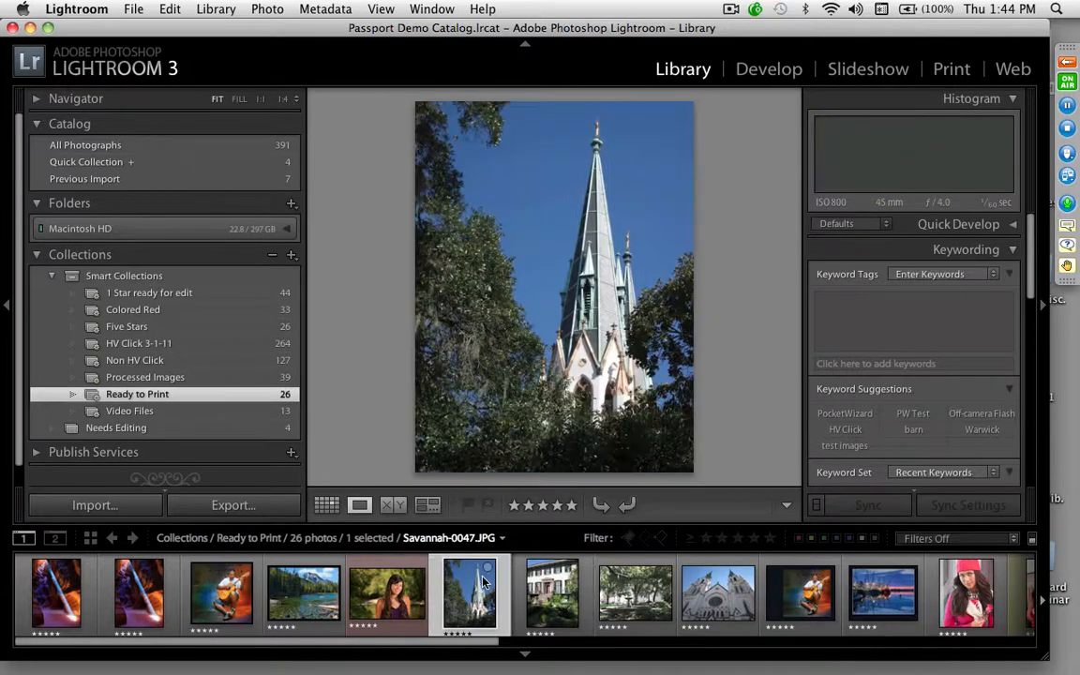
left_click(515, 506)
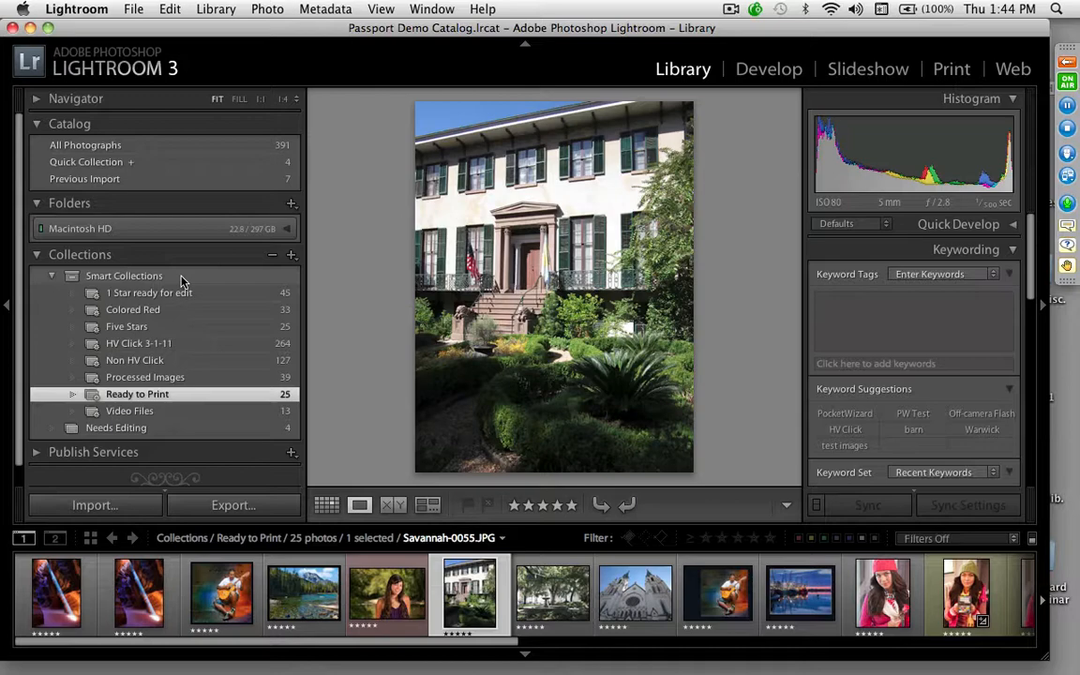
Step: Show All Photographs and delete the Non HV Click smart collection
left_click(192, 152)
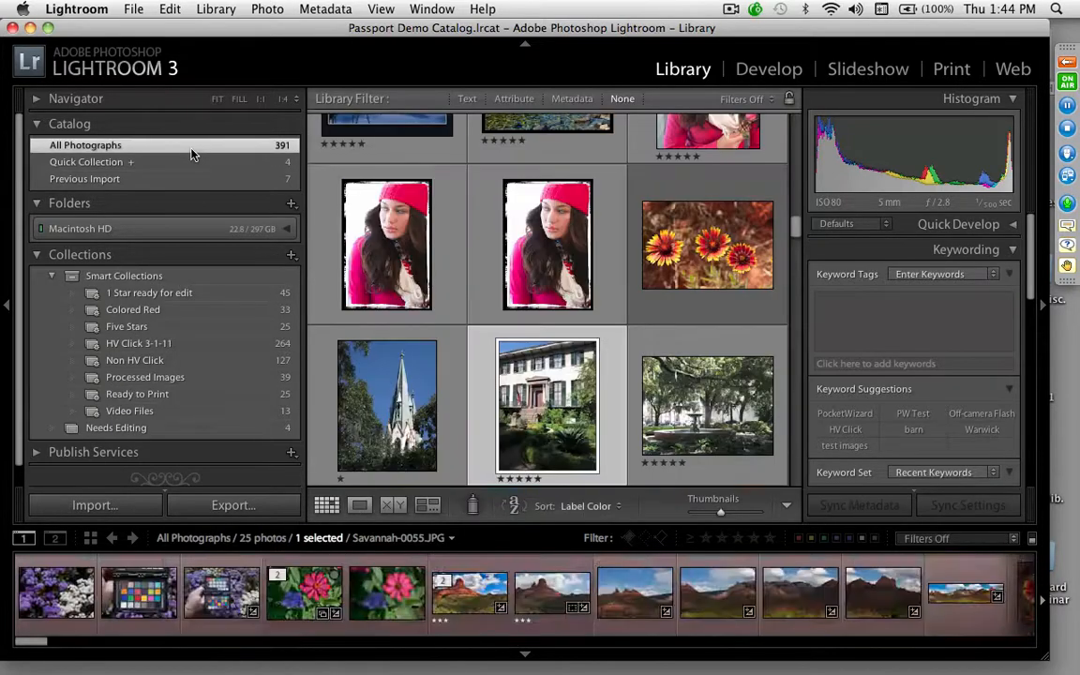
left_click(214, 361)
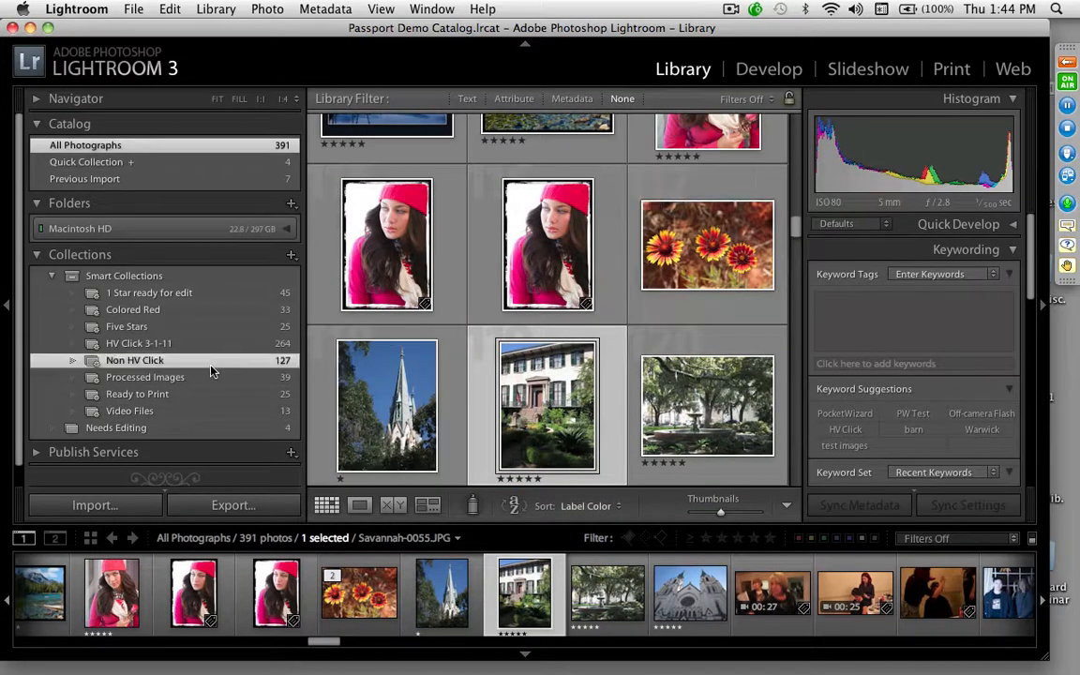
left_click(272, 255)
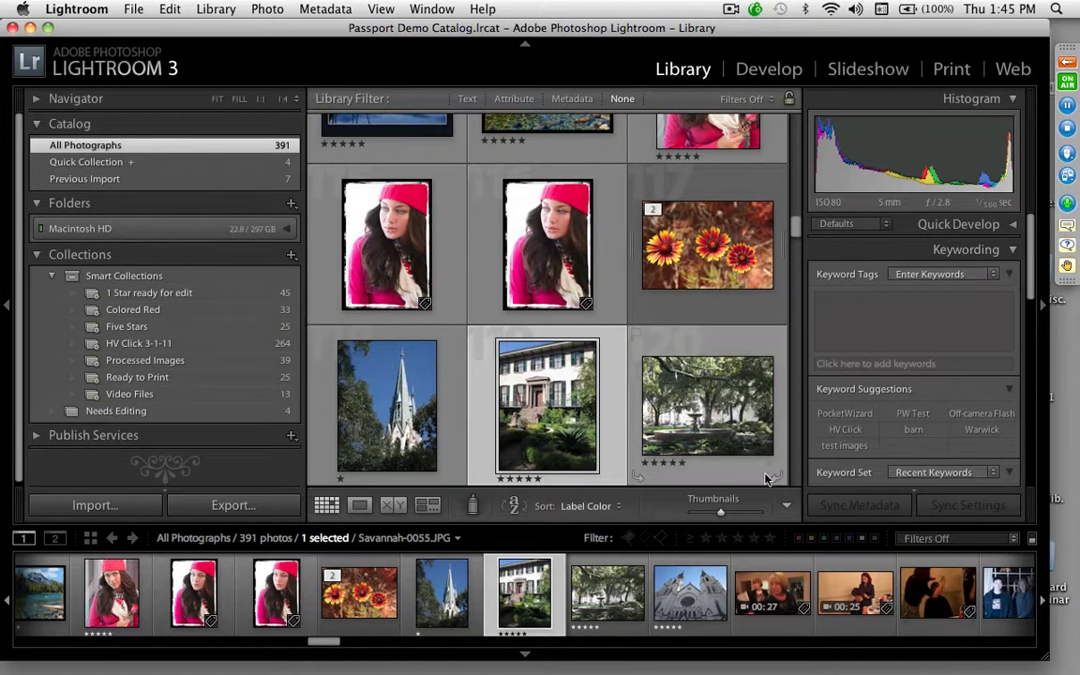
Step: Shrink the grid thumbnails, and label all photos from the 00:27 video through the last blonde portrait purple
left_click_drag(720, 511, 706, 511)
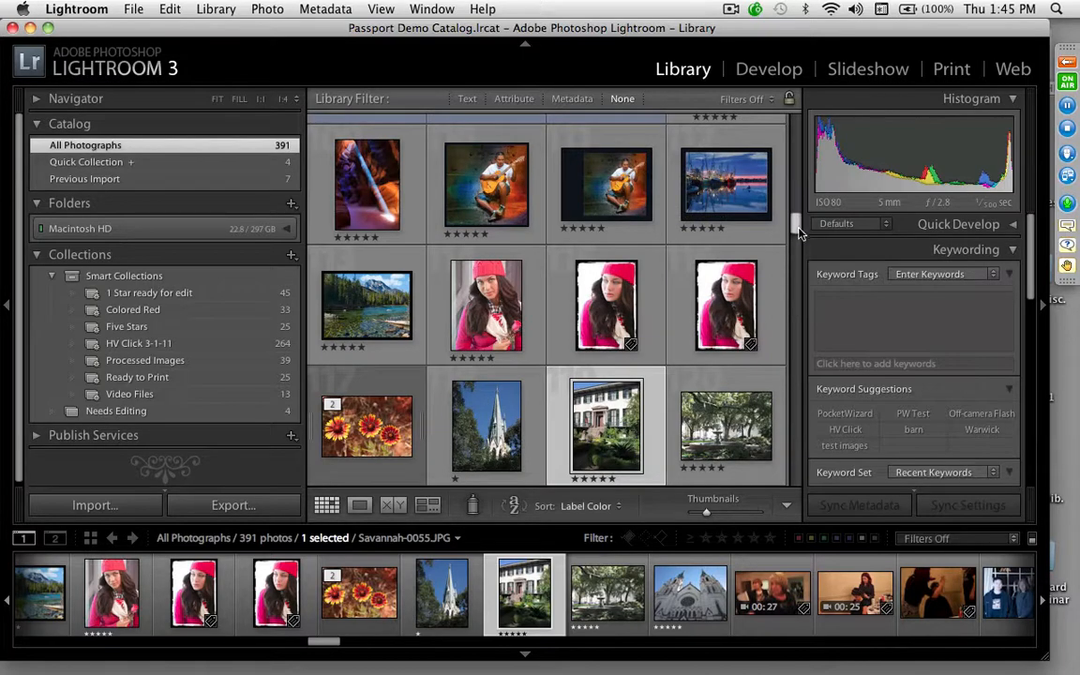
left_click_drag(795, 249, 788, 478)
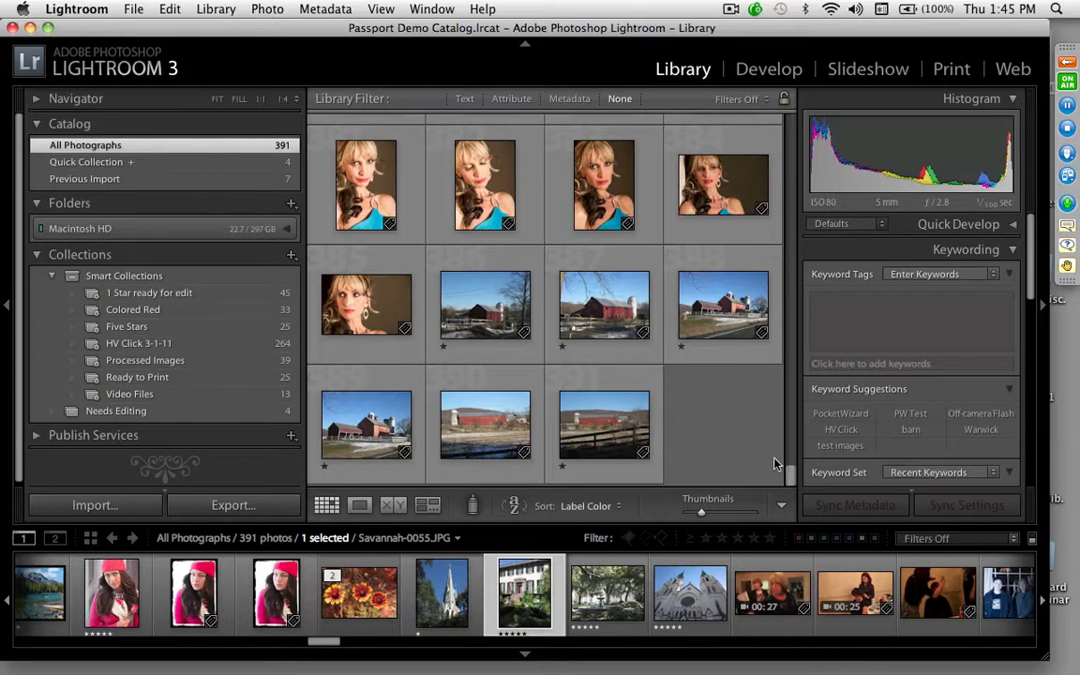
left_click(292, 260)
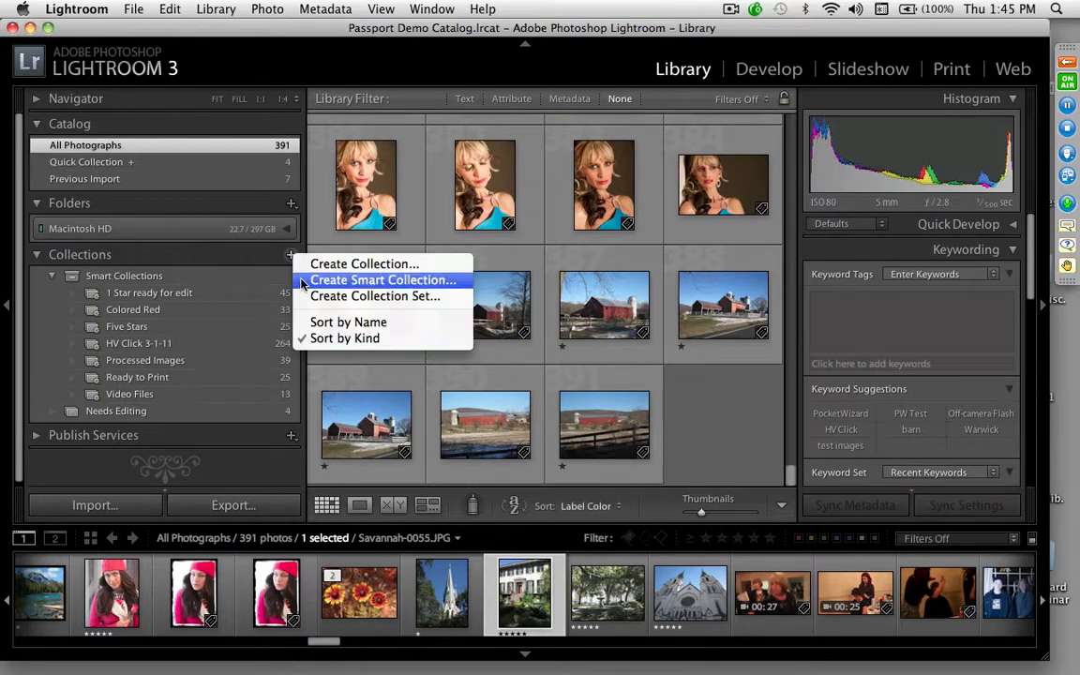
left_click(773, 400)
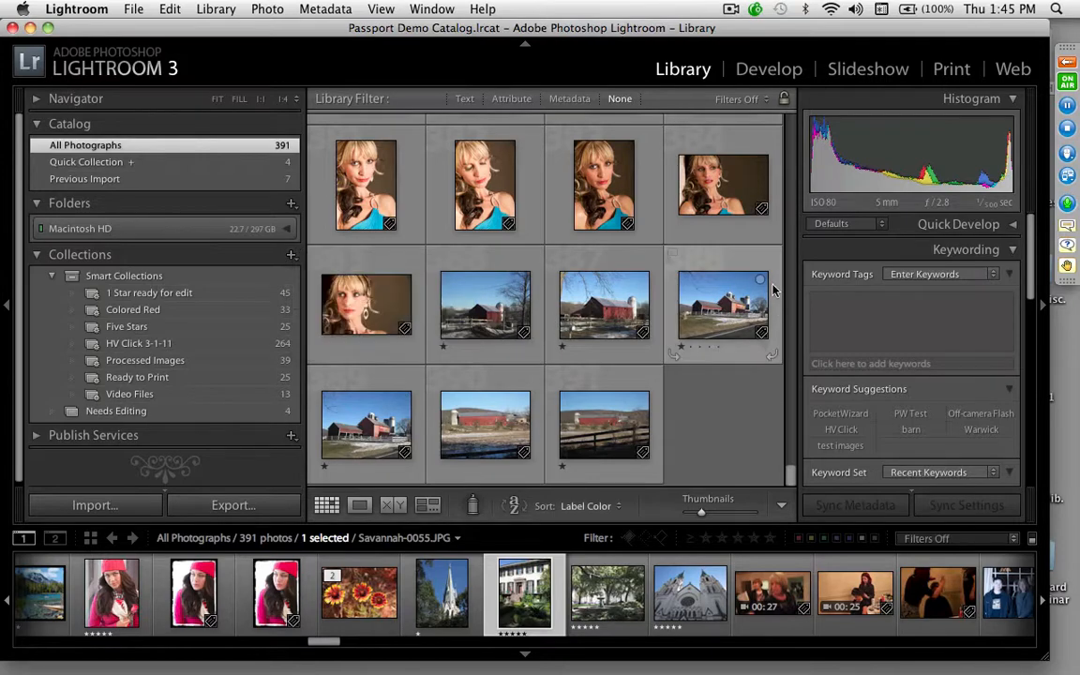
left_click(329, 280)
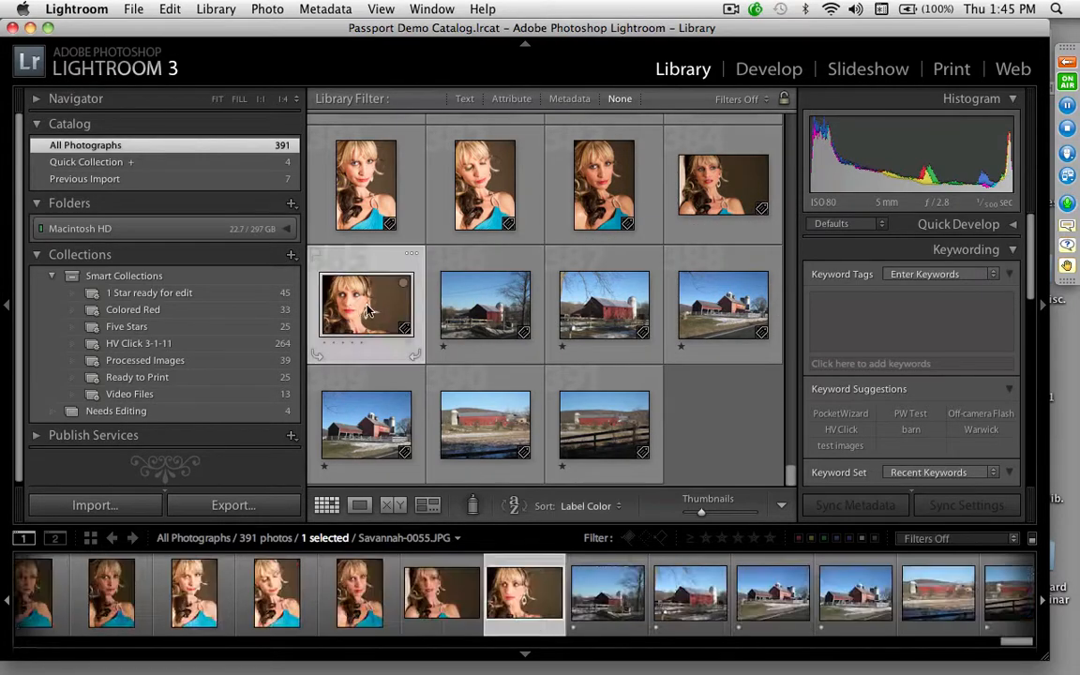
left_click_drag(789, 475, 786, 239)
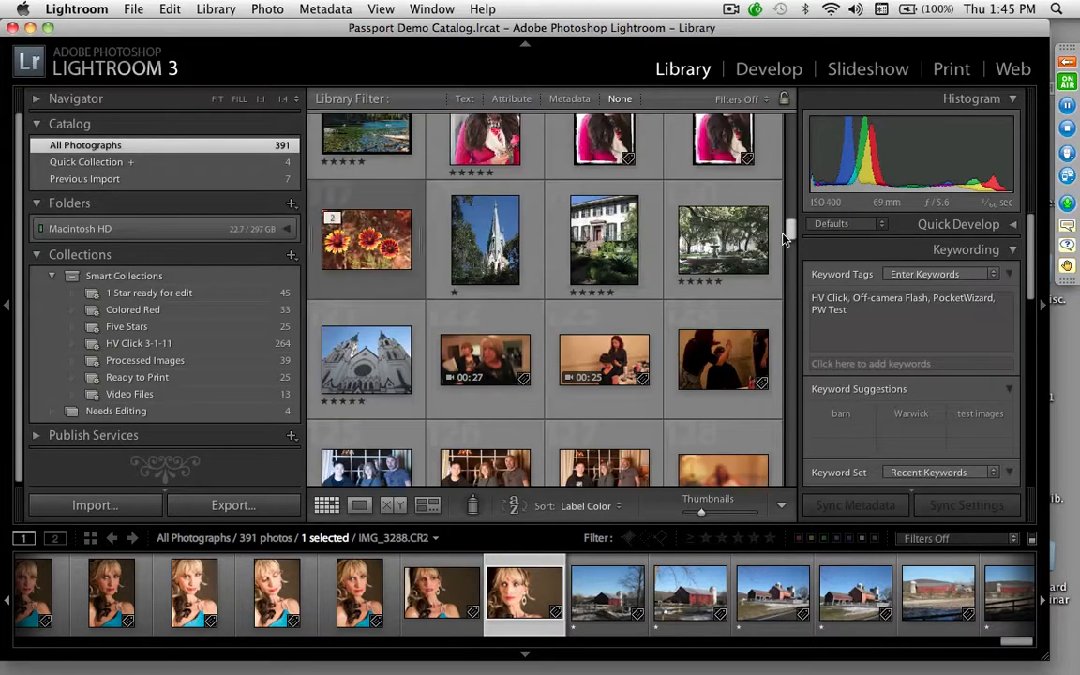
left_click(500, 369, "shift")
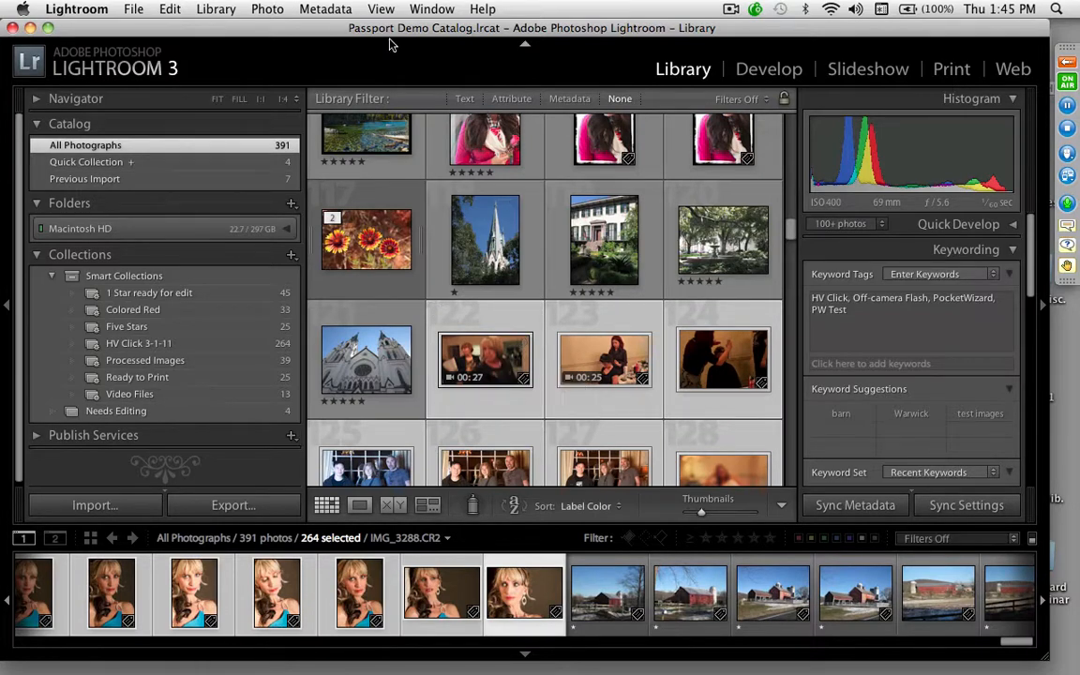
left_click(313, 10)
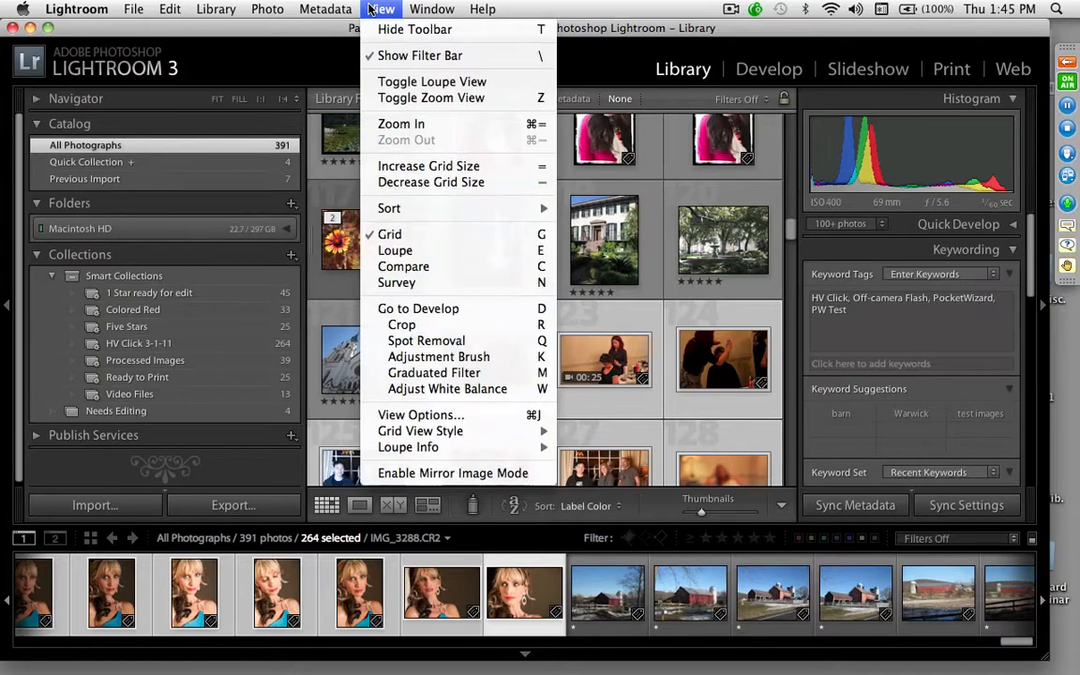
mouse_move(267, 10)
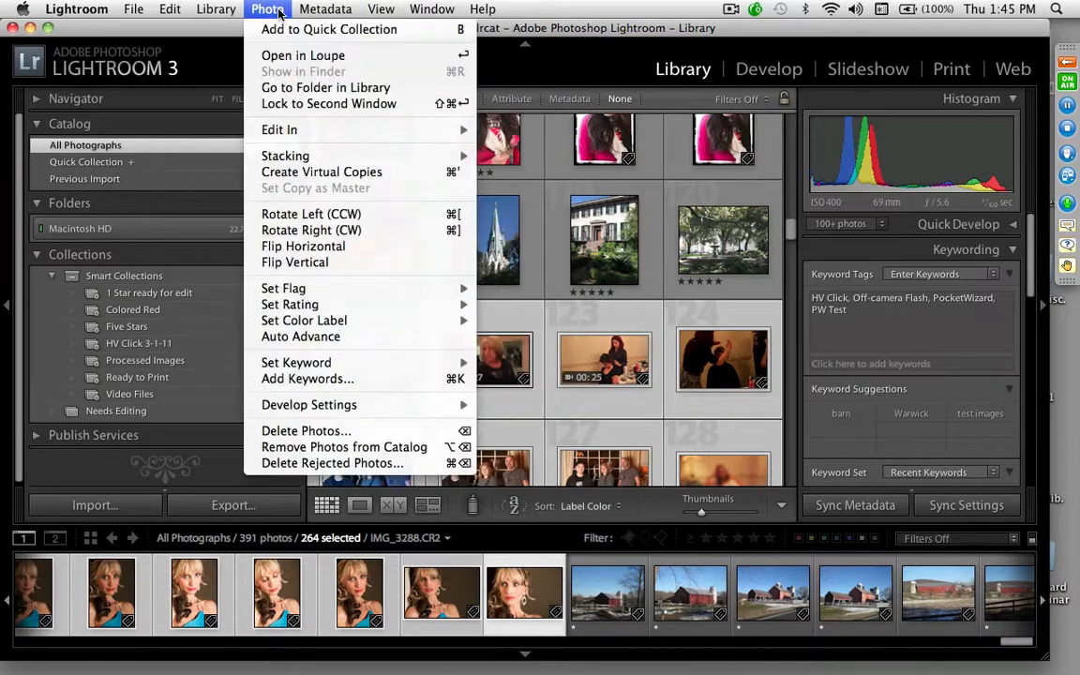
mouse_move(293, 324)
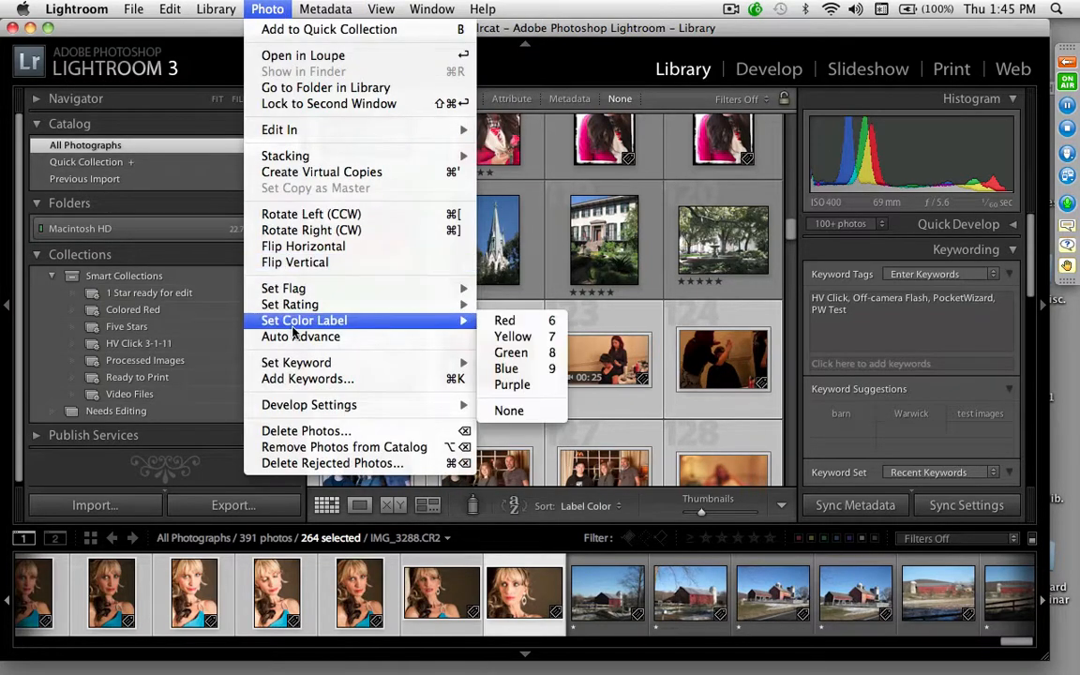
left_click(537, 384)
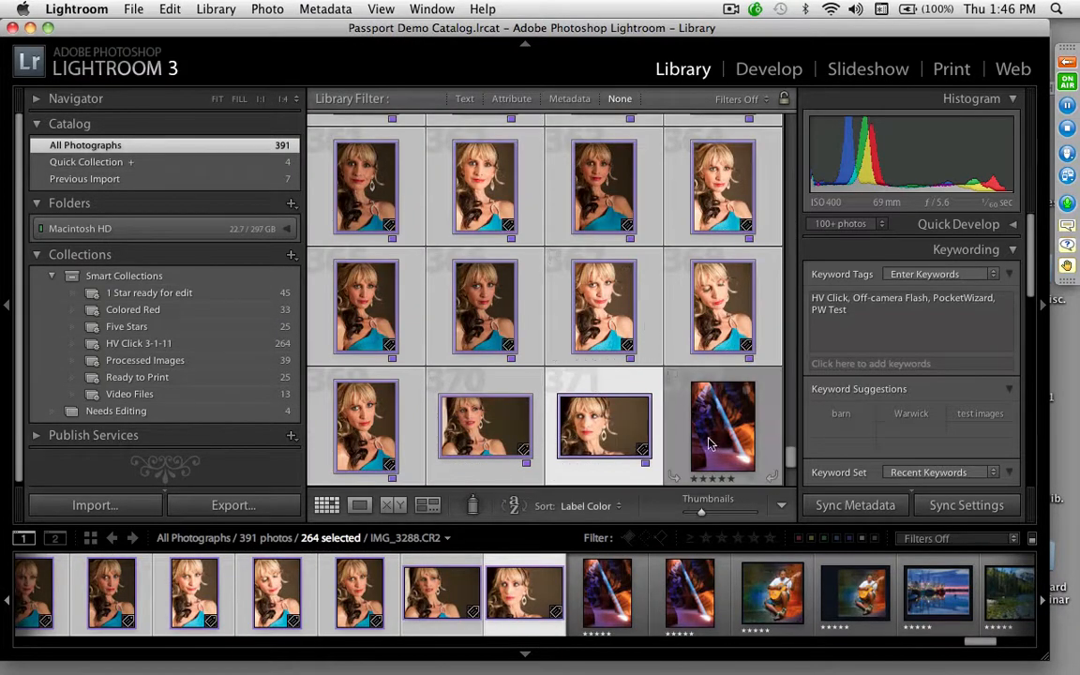
left_click(668, 381)
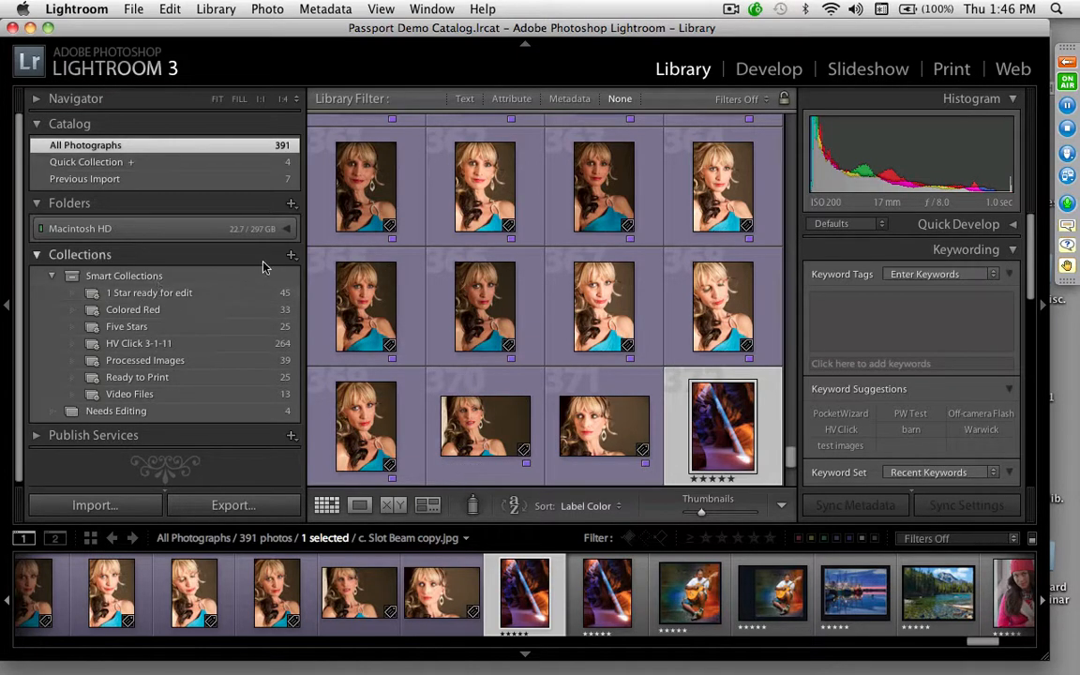
Step: Start a new smart collection named "Non HV Click, not sorted"
left_click(290, 259)
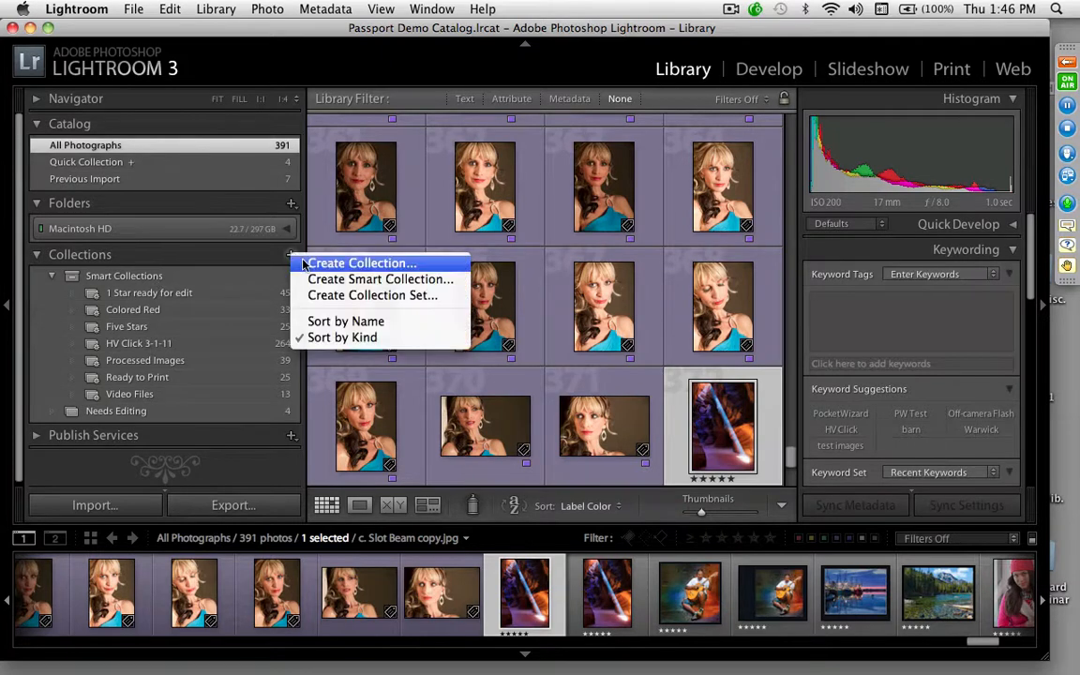
left_click(311, 283)
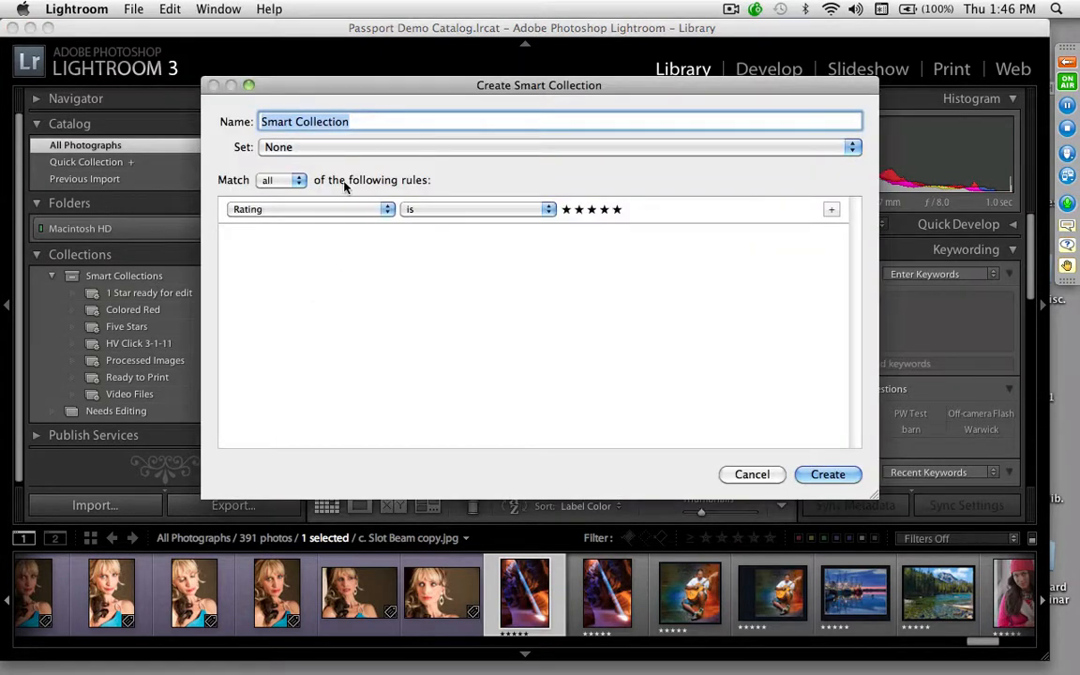
type("N")
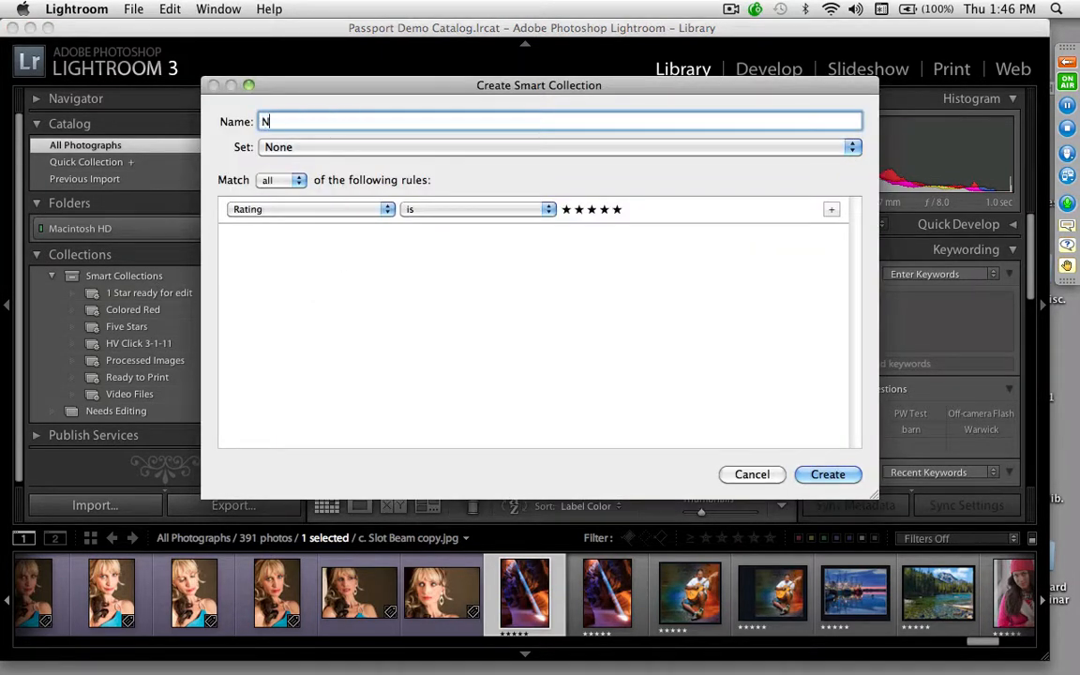
type("on HV Click, not")
type("sorted")
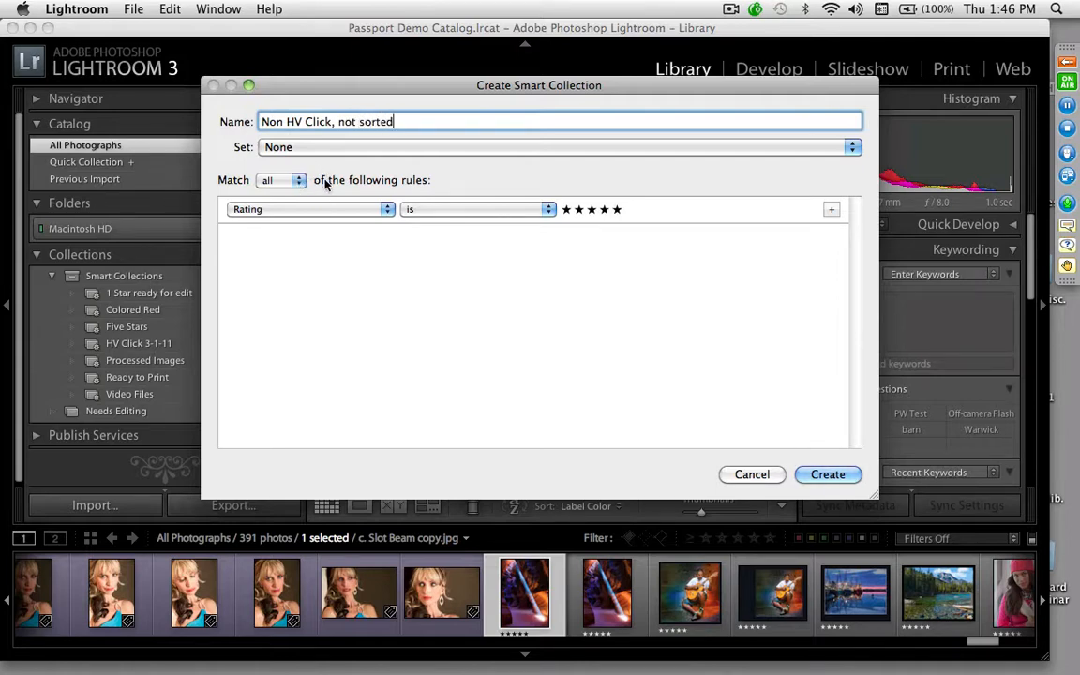
Step: Set the smart collection's rules to Rating is not one star and Label Color is not purple
left_click(482, 212)
left_click(482, 223)
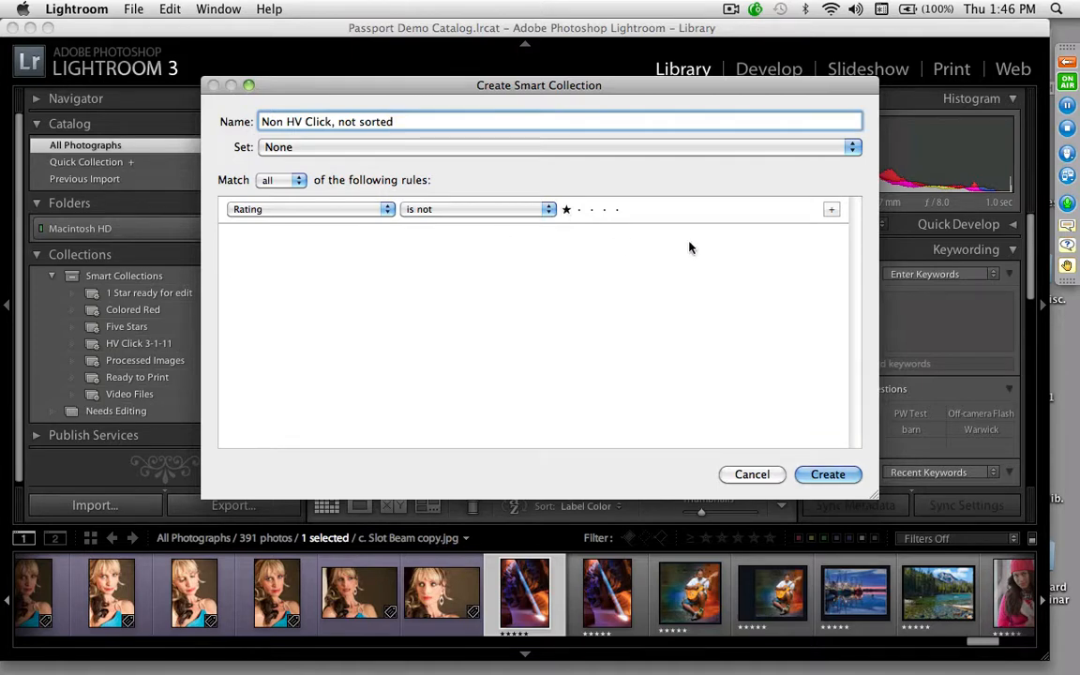
left_click(831, 210)
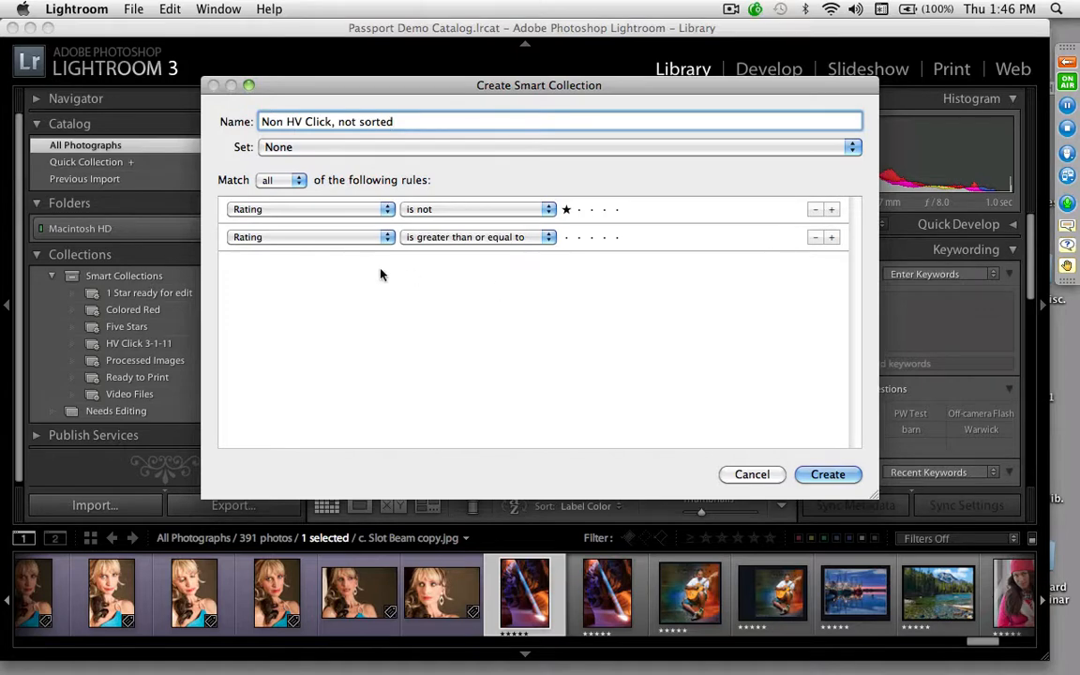
left_click(367, 242)
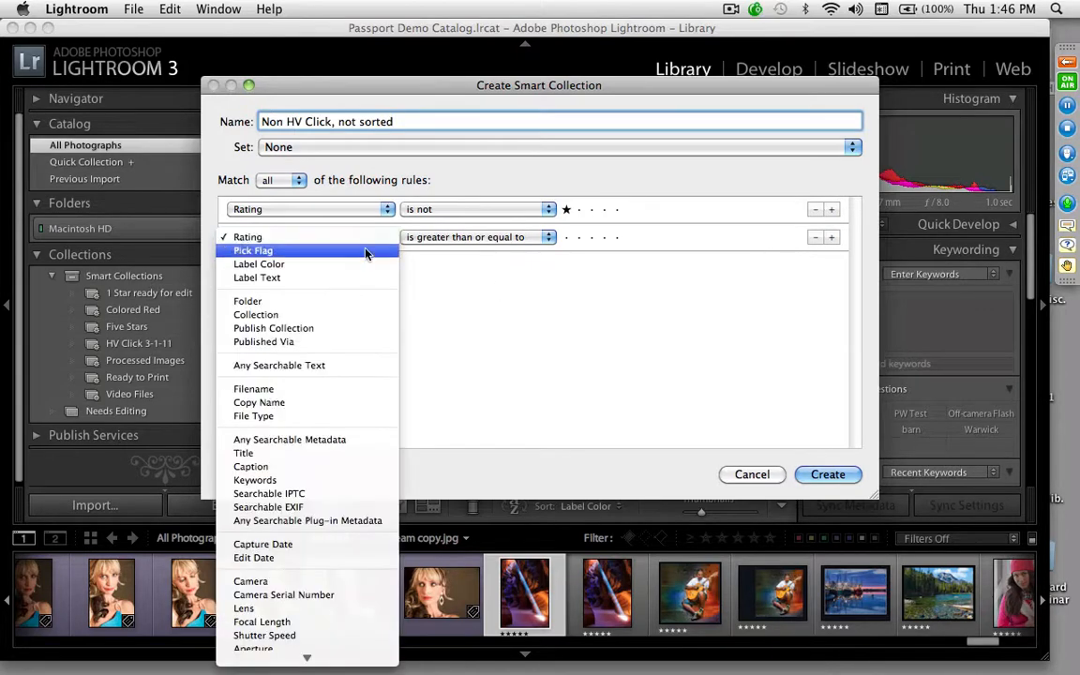
left_click(365, 266)
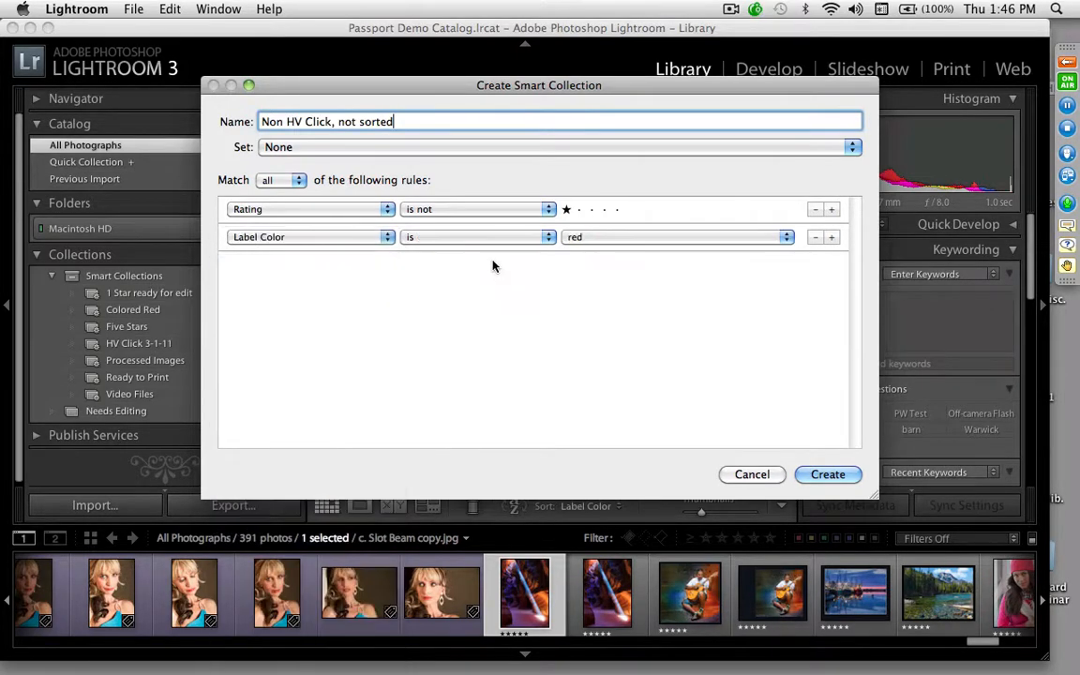
left_click(514, 240)
left_click(536, 250)
left_click(605, 236)
left_click(599, 297)
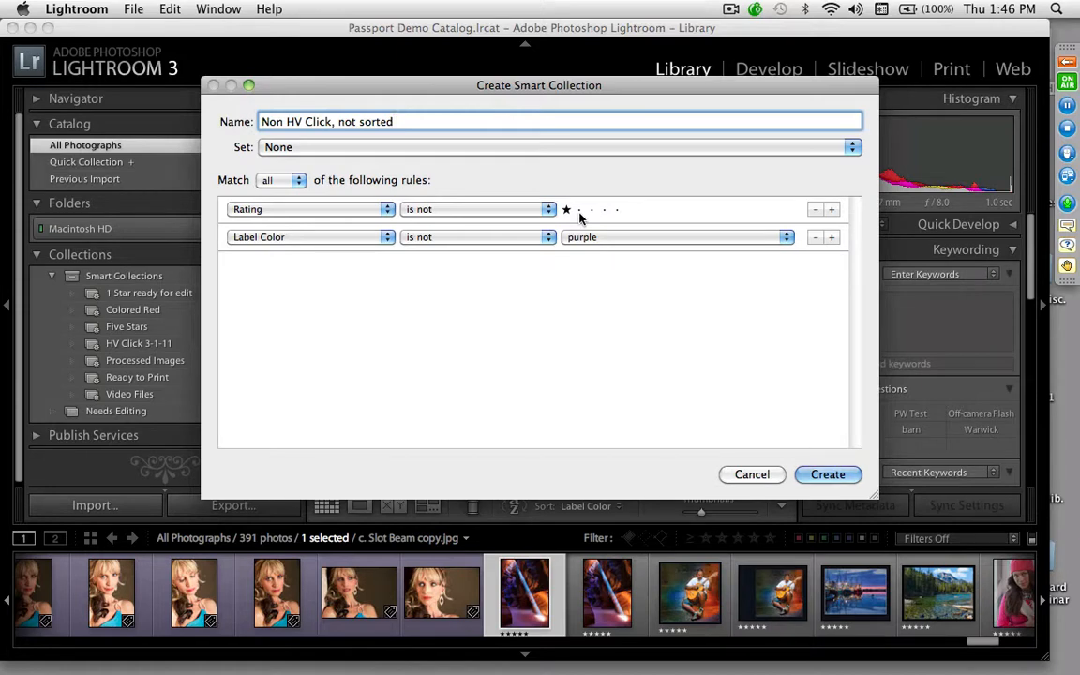
Step: Make the smart collection match any of its rules and create it
left_click(279, 180)
left_click(272, 166)
left_click(827, 474)
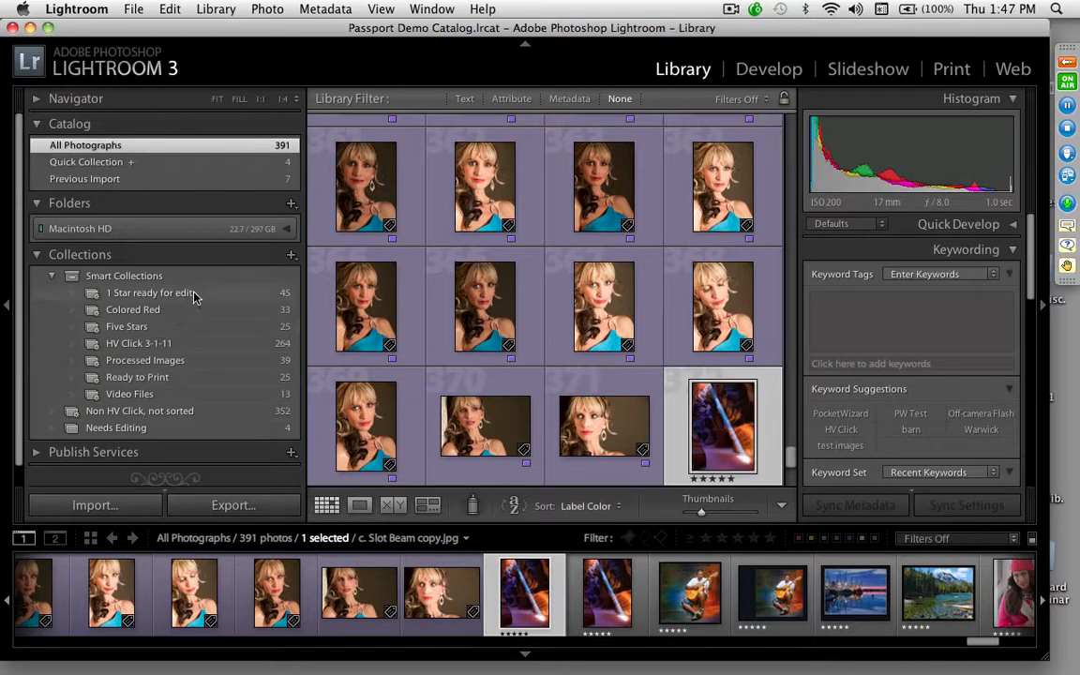
Step: Open the 1 Star ready for edit smart collection and remove the star rating from two portraits of the dark-haired woman
left_click(150, 293)
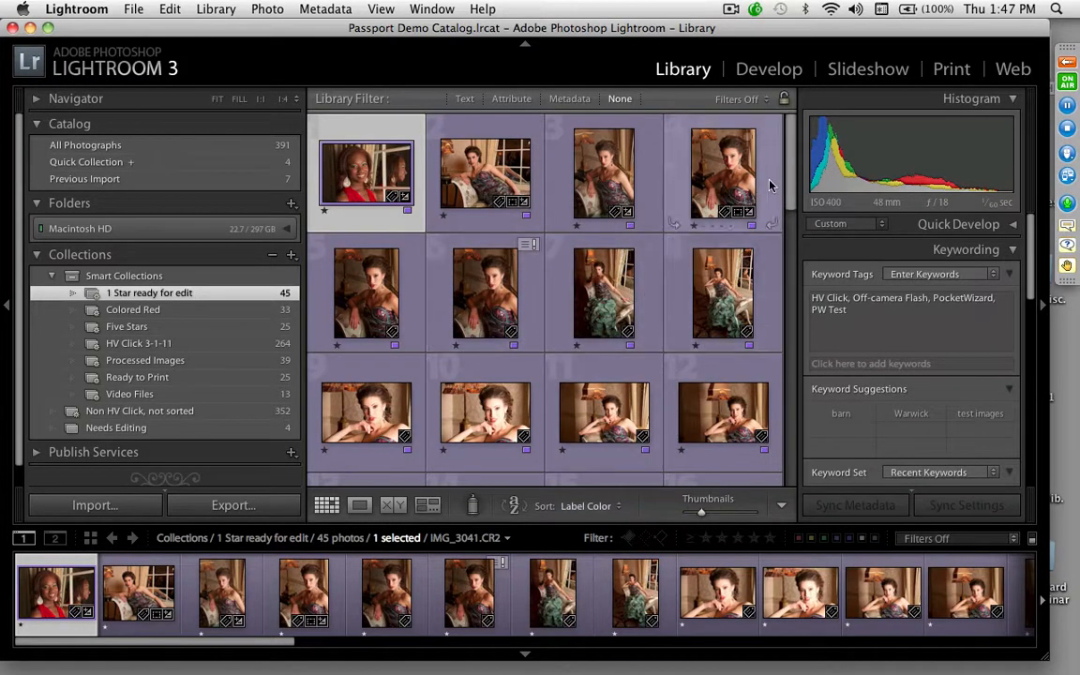
mouse_move(786, 188)
left_mouse_down()
mouse_move(798, 459)
mouse_move(802, 361)
mouse_move(802, 457)
mouse_move(776, 173)
left_mouse_up()
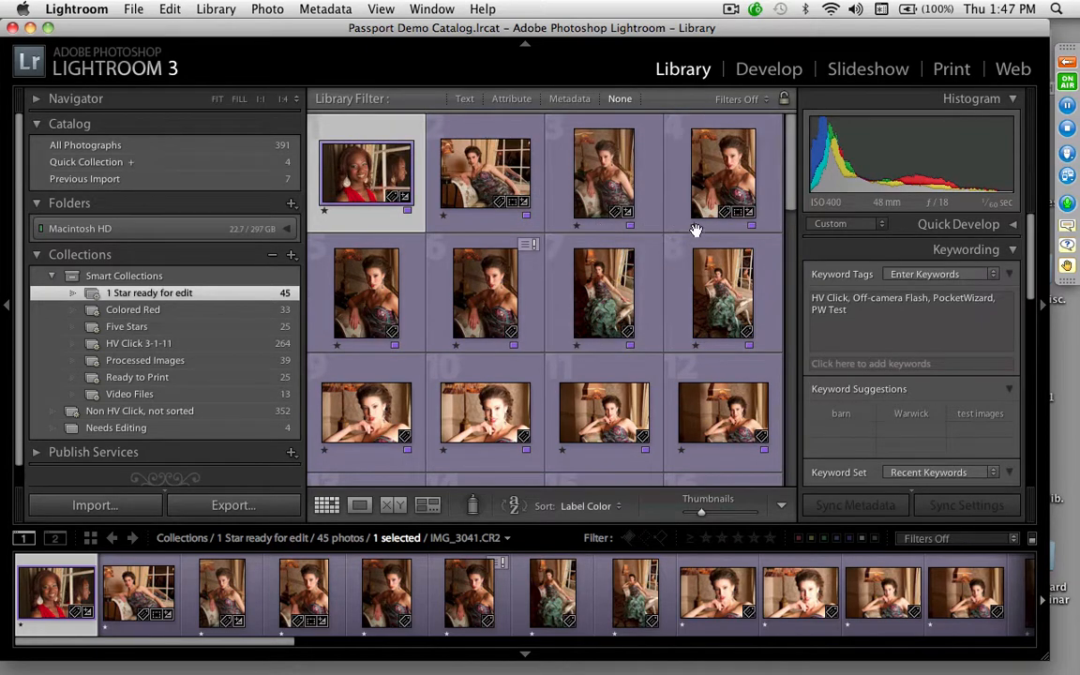
scroll(600, 216, "down", 5)
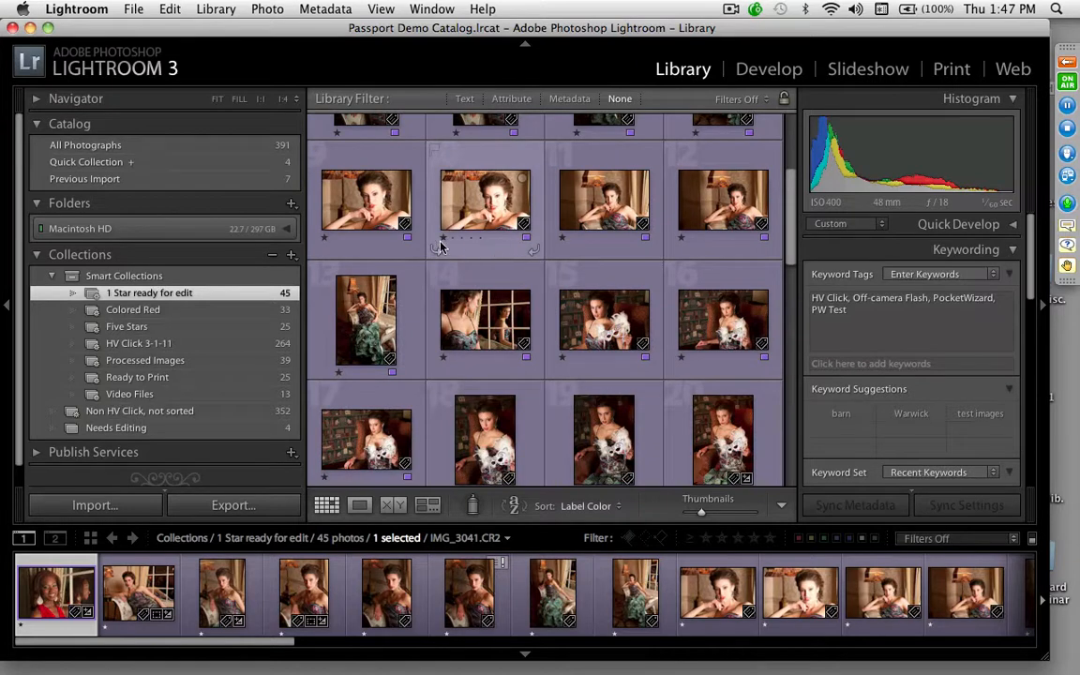
left_click(445, 242)
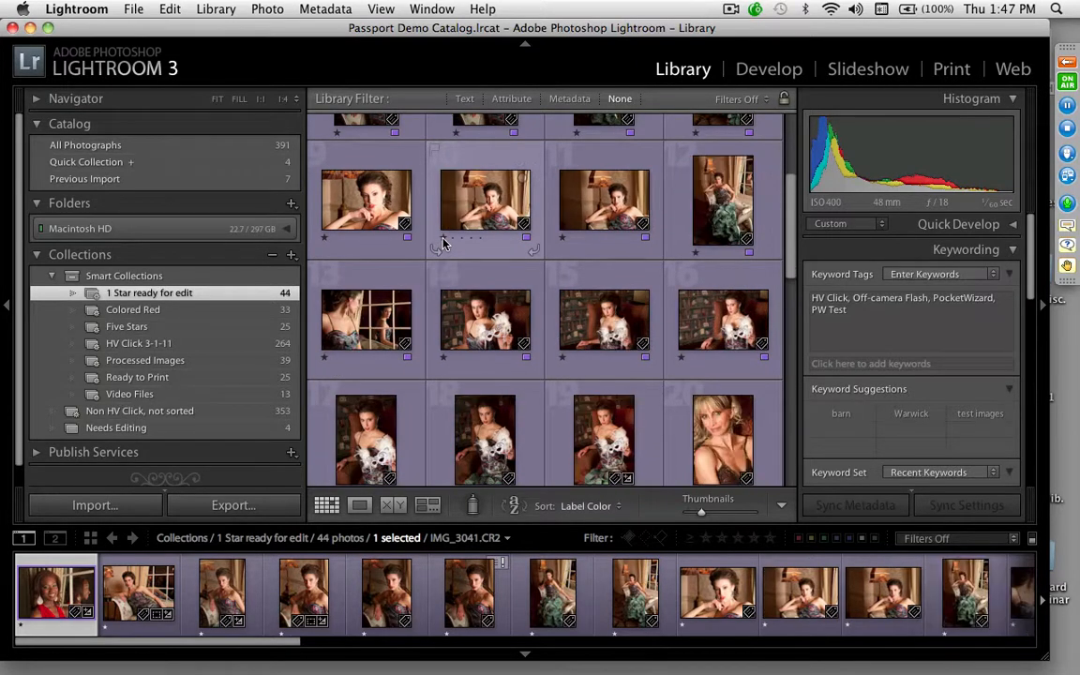
left_click(322, 239)
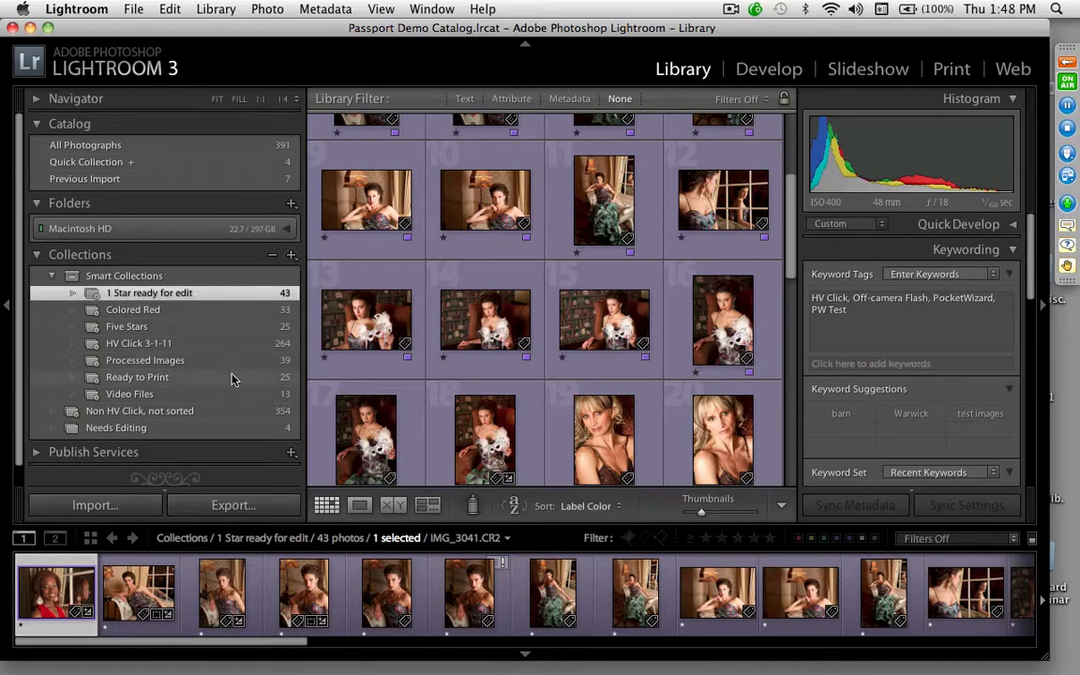
Step: Open the "Non HV Click, not sorted" smart collection and delete it
left_click(156, 414)
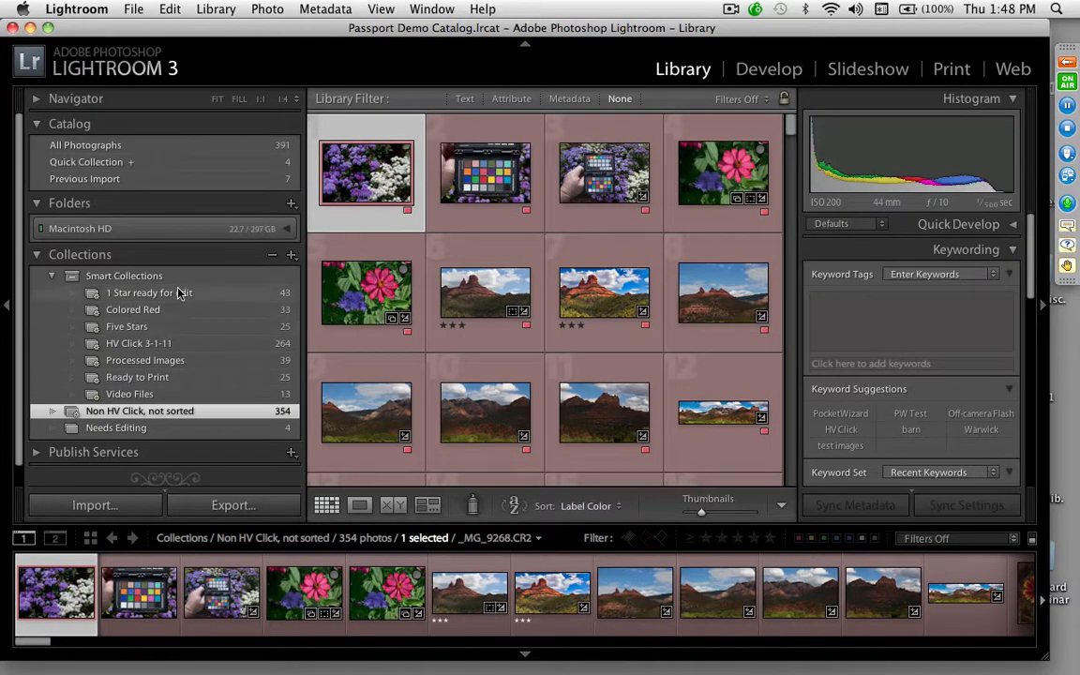
left_click(273, 254)
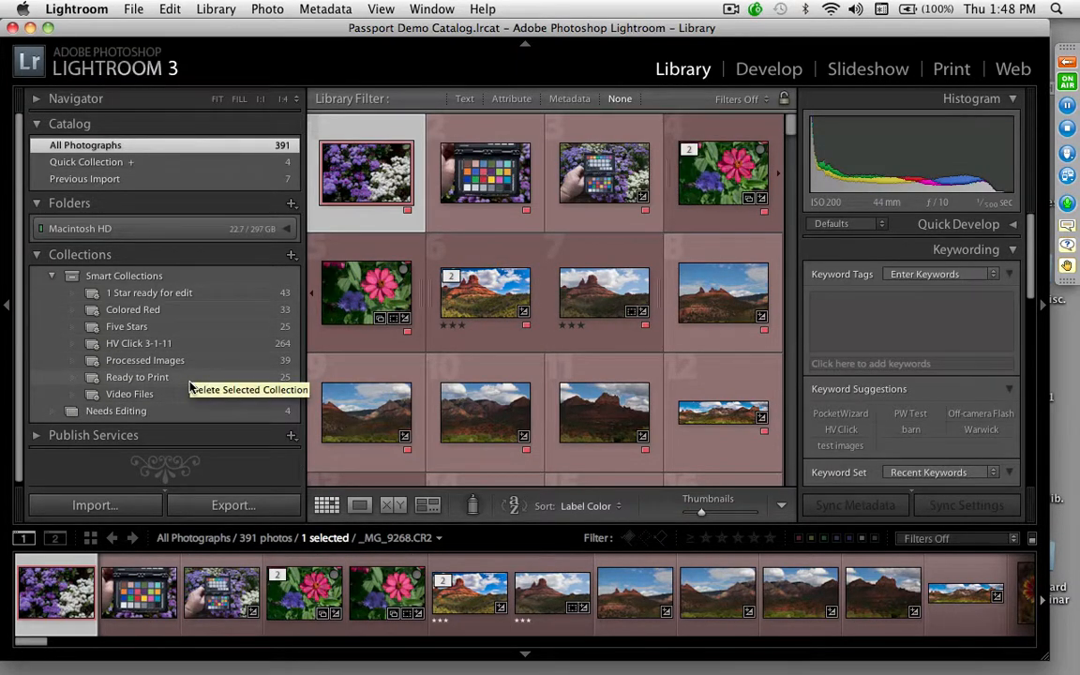
Step: Start a smart collection named "Crazy Collection" that matches all of its rules
left_click(291, 255)
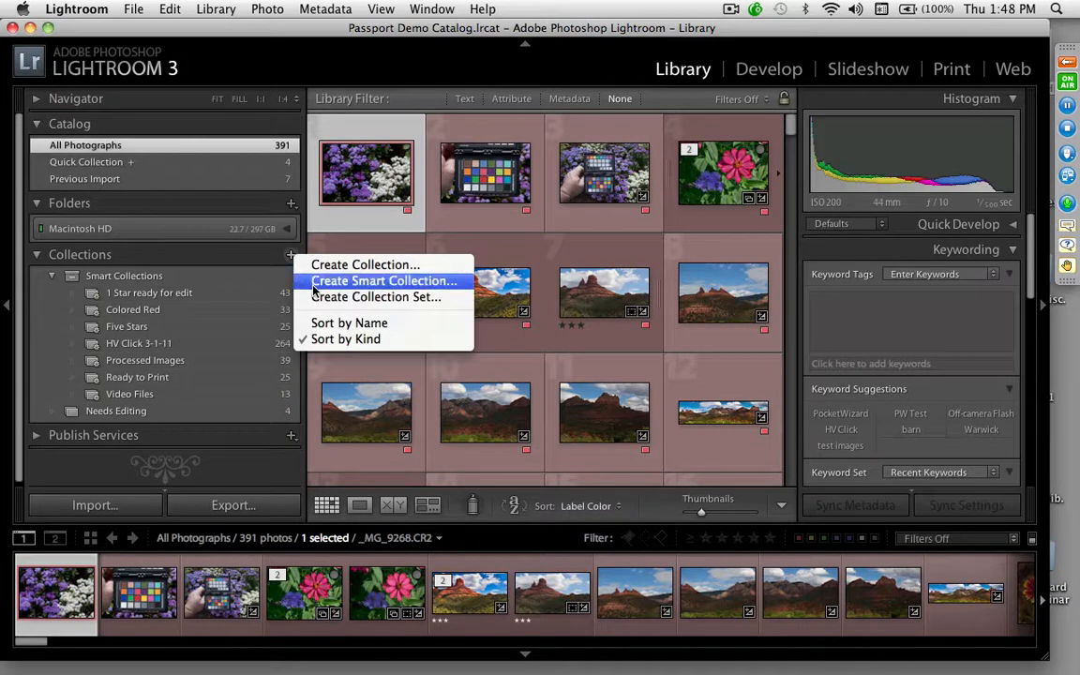
left_click(314, 287)
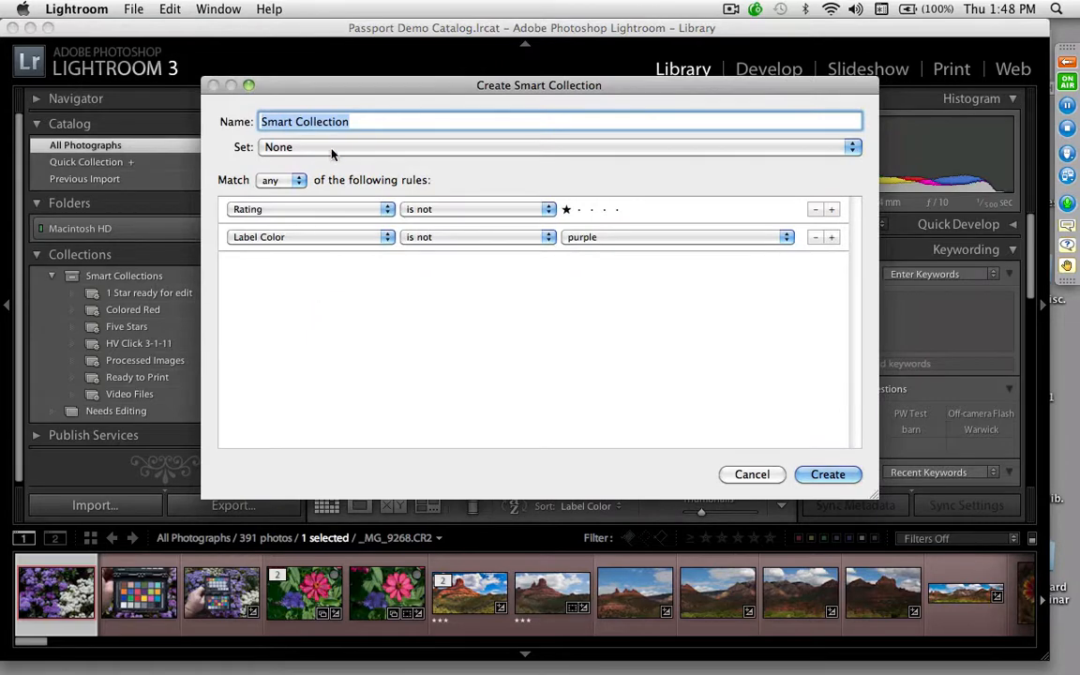
type("Cra")
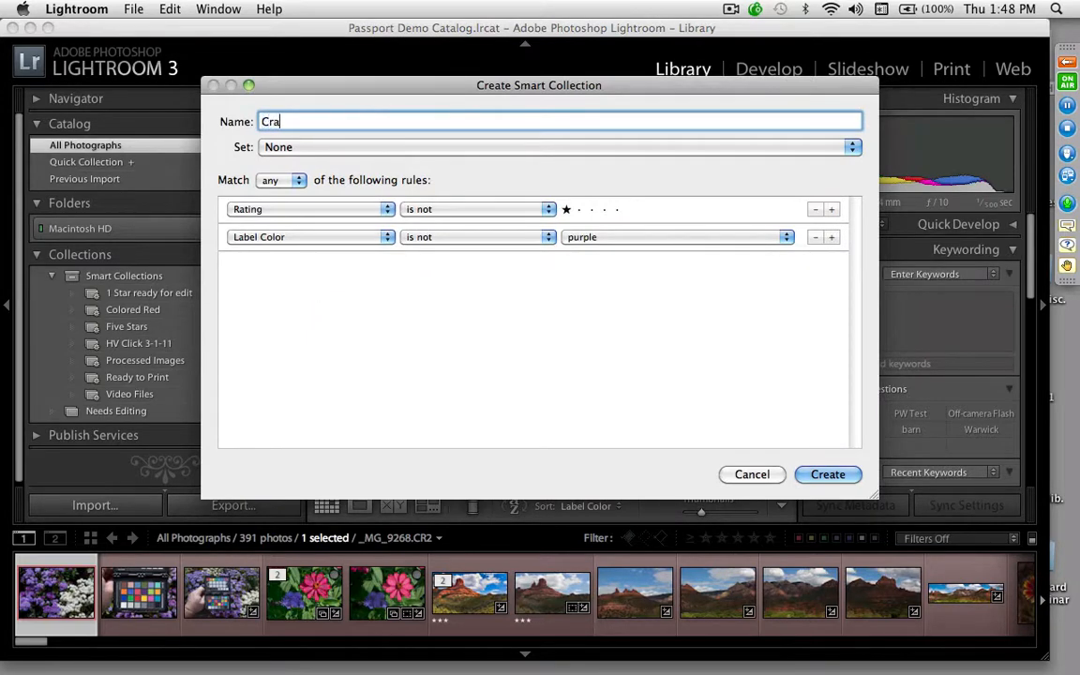
type("zy Collection")
left_click(298, 182)
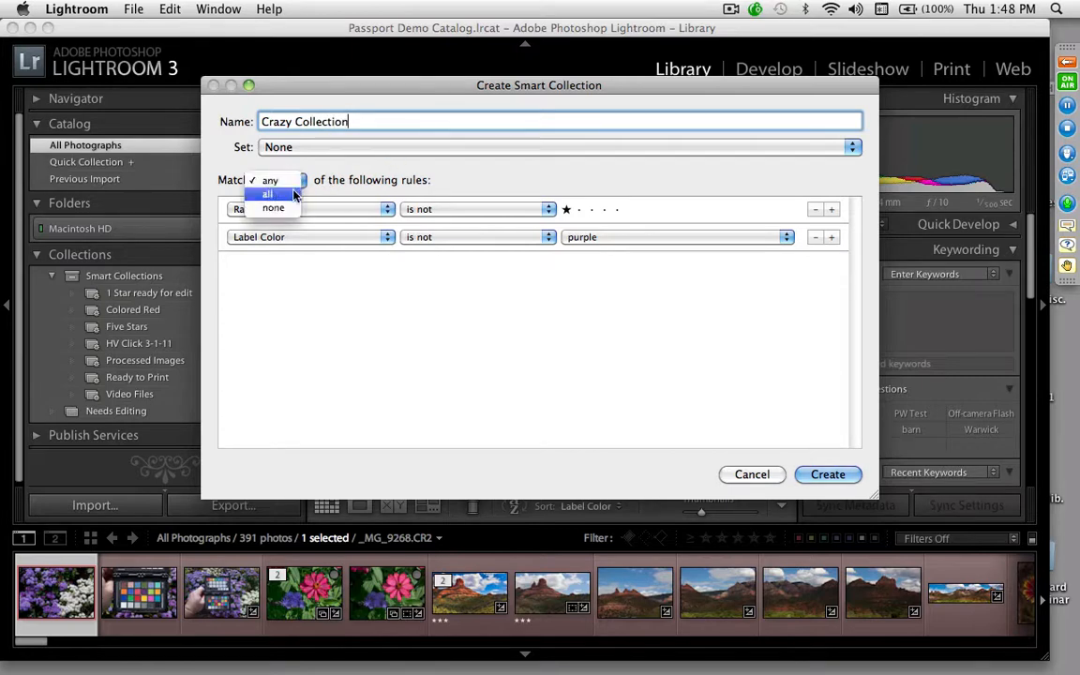
left_click(294, 194)
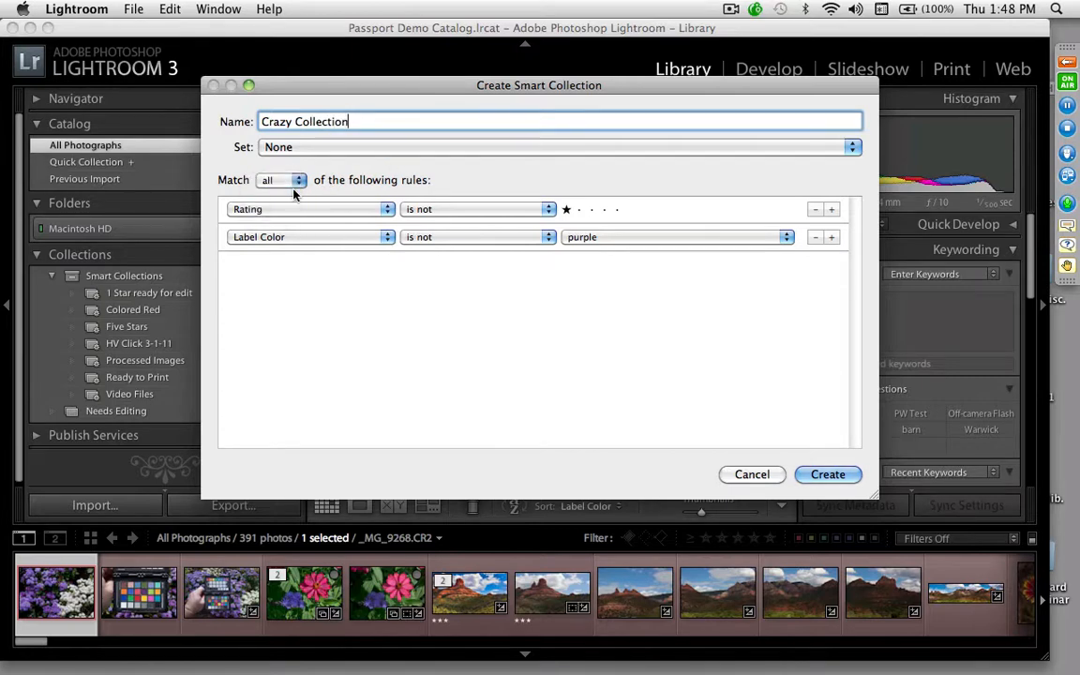
Step: Set the smart collection's rules to Rating is one star and Label Color is red
left_click(454, 209)
left_click(458, 198)
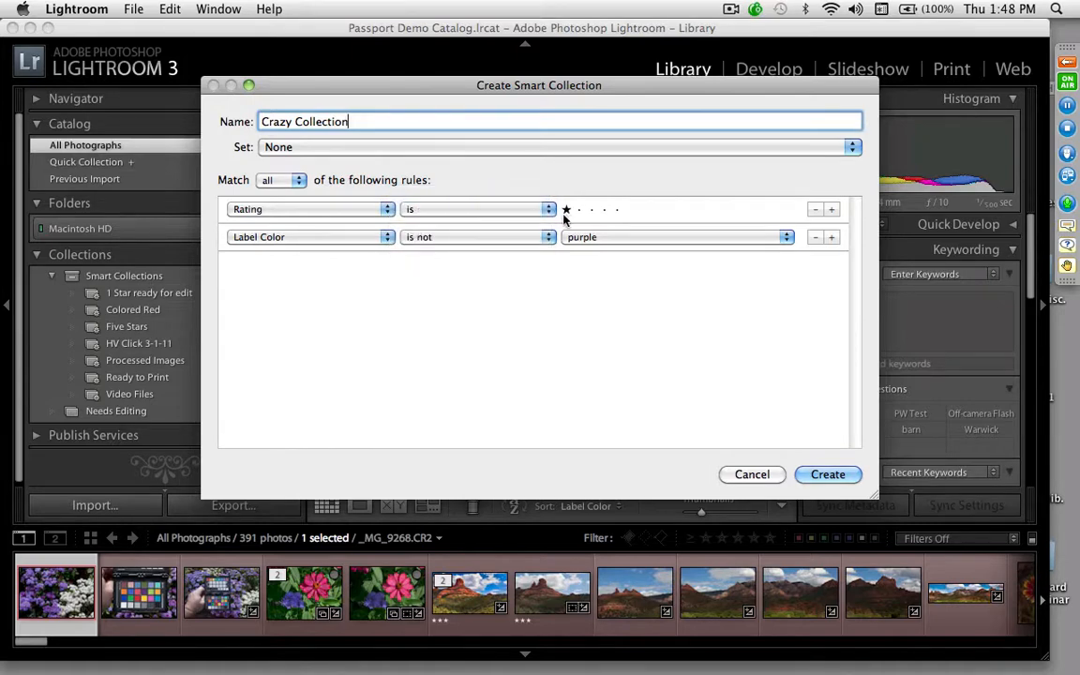
left_click(460, 239)
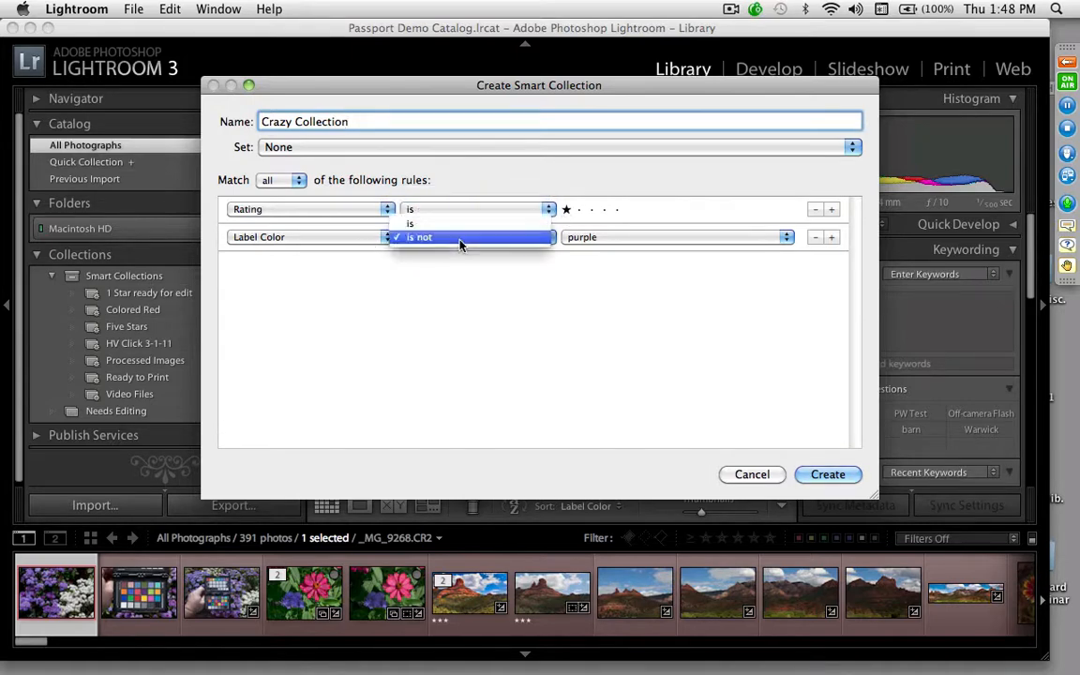
left_click(441, 223)
left_click(579, 237)
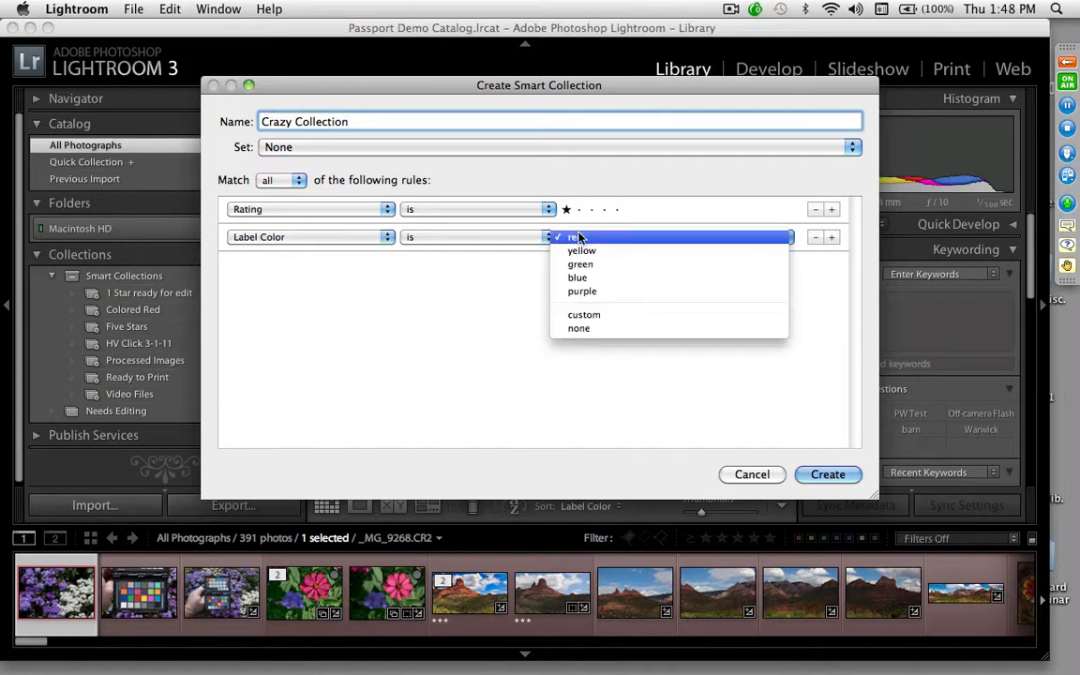
left_click(579, 237)
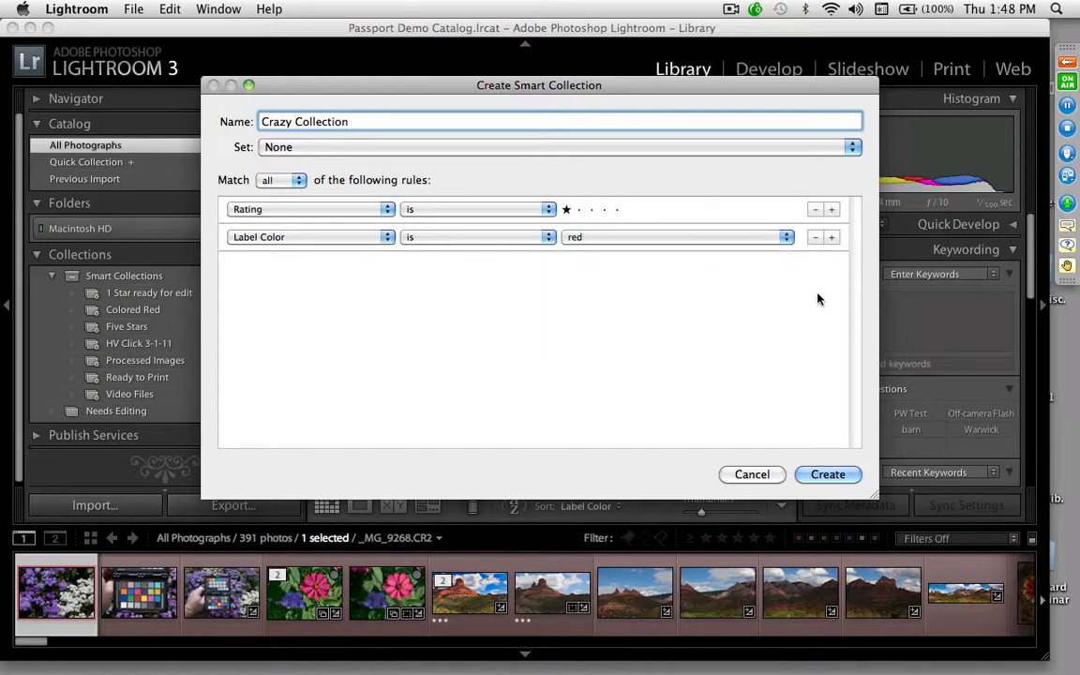
Step: Add a third rule to the smart collection and look through the criteria it offers
left_click(832, 237)
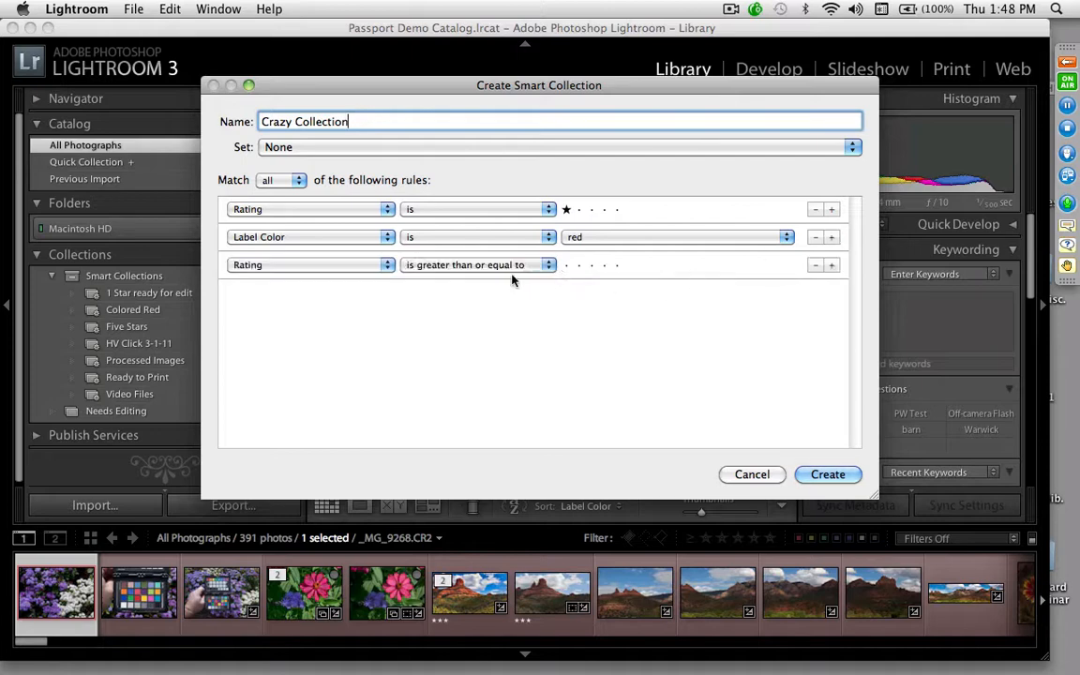
left_click(329, 268)
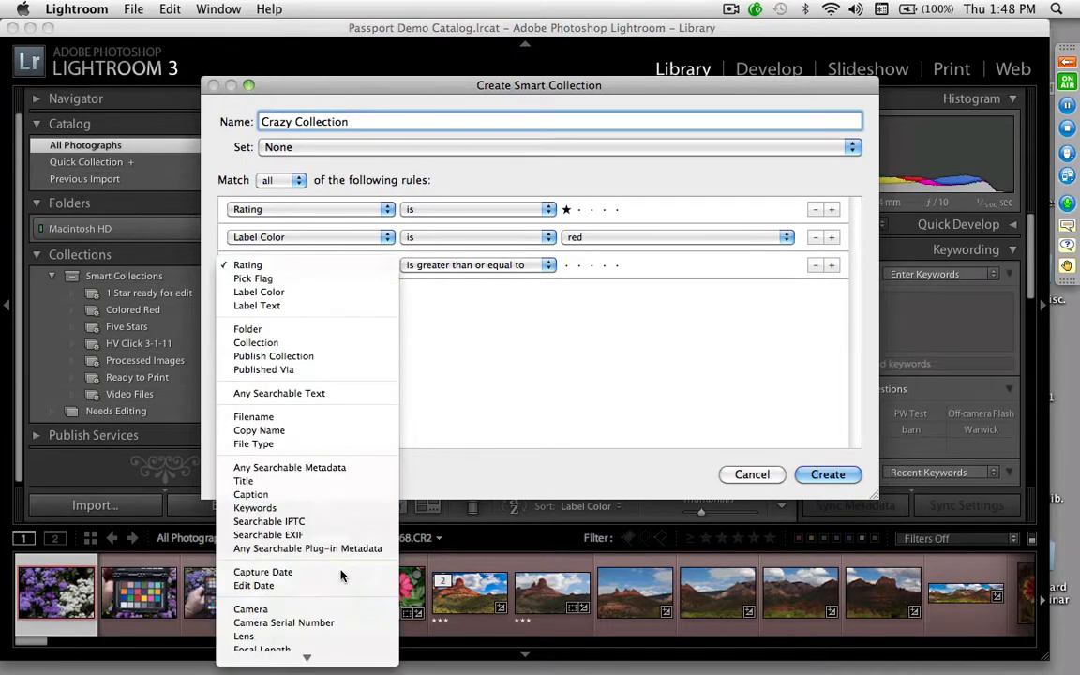
scroll(316, 544, "down", 3)
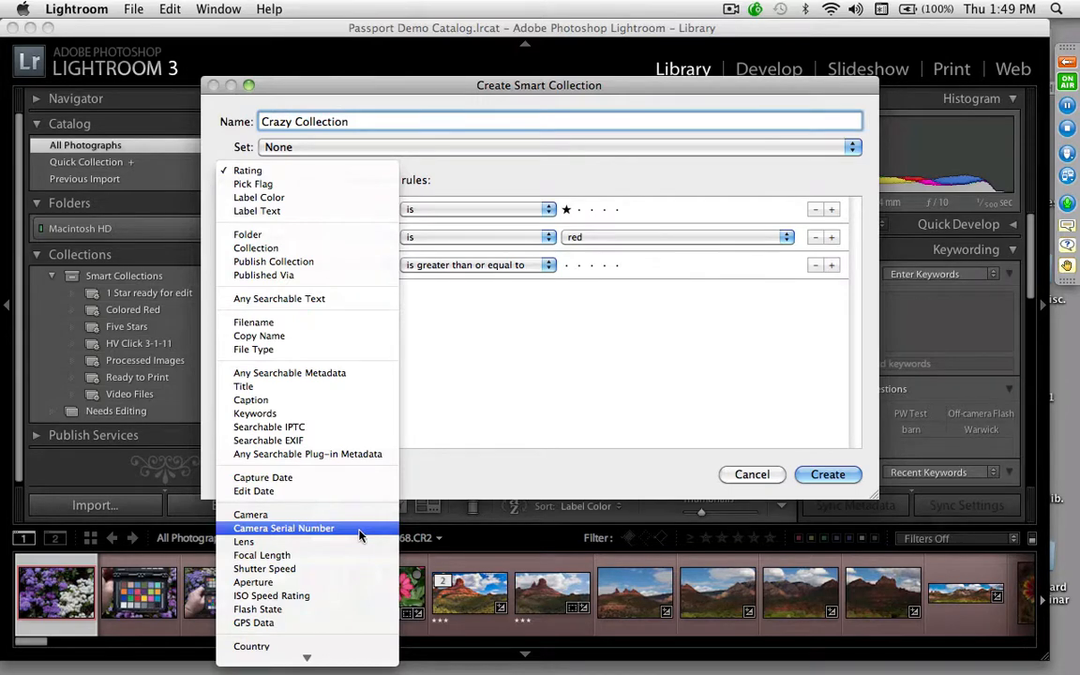
mouse_move(333, 654)
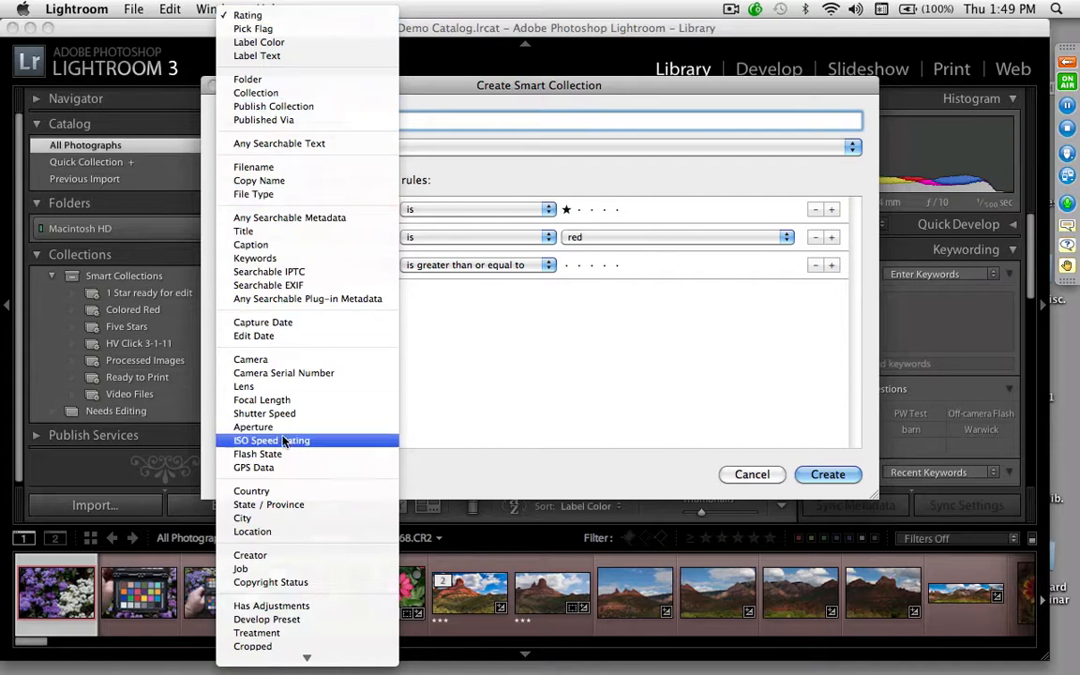
left_click(481, 424)
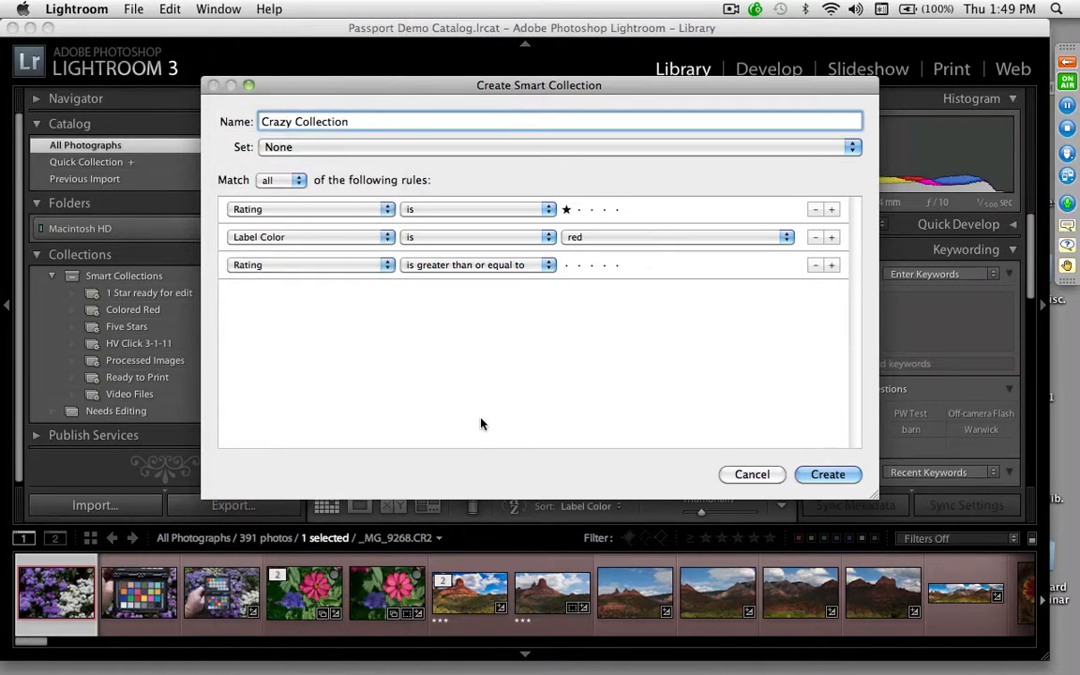
Step: Set the third rule's criterion to Camera Serial Number
left_click(362, 270)
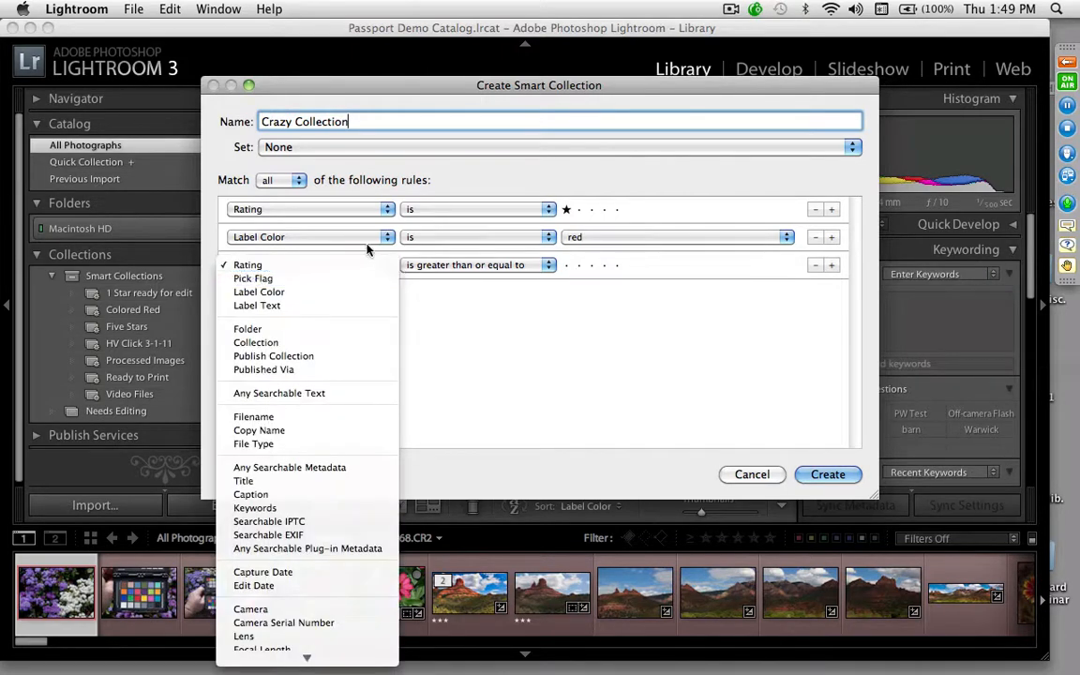
left_click(432, 290)
left_click(383, 269)
scroll(337, 619, "down", 4)
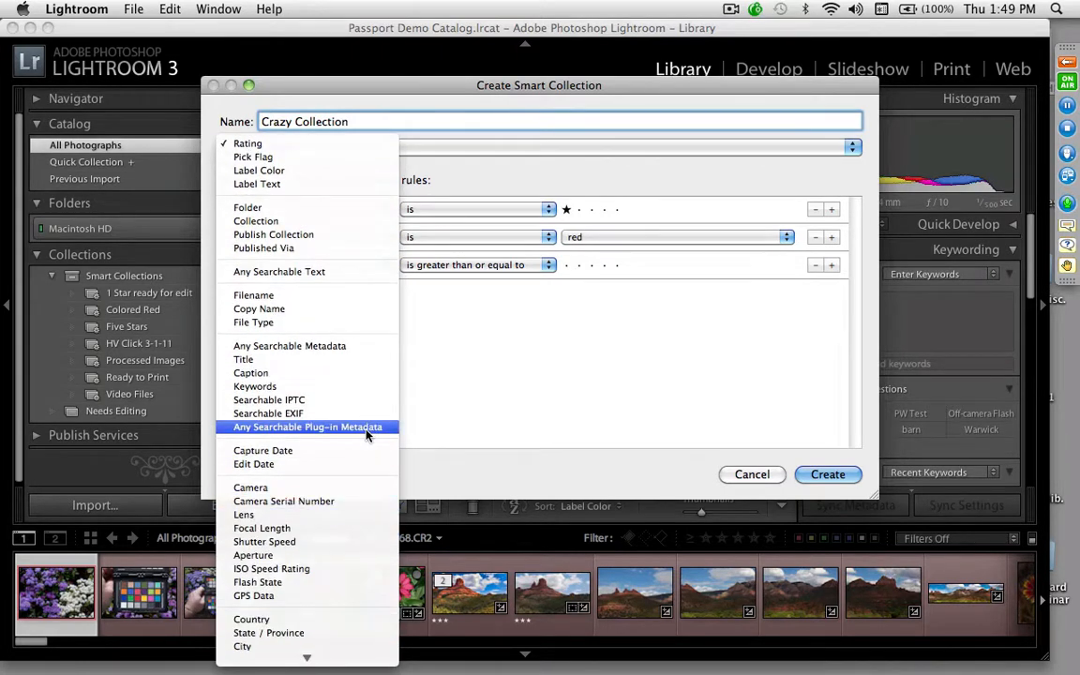
left_click(336, 503)
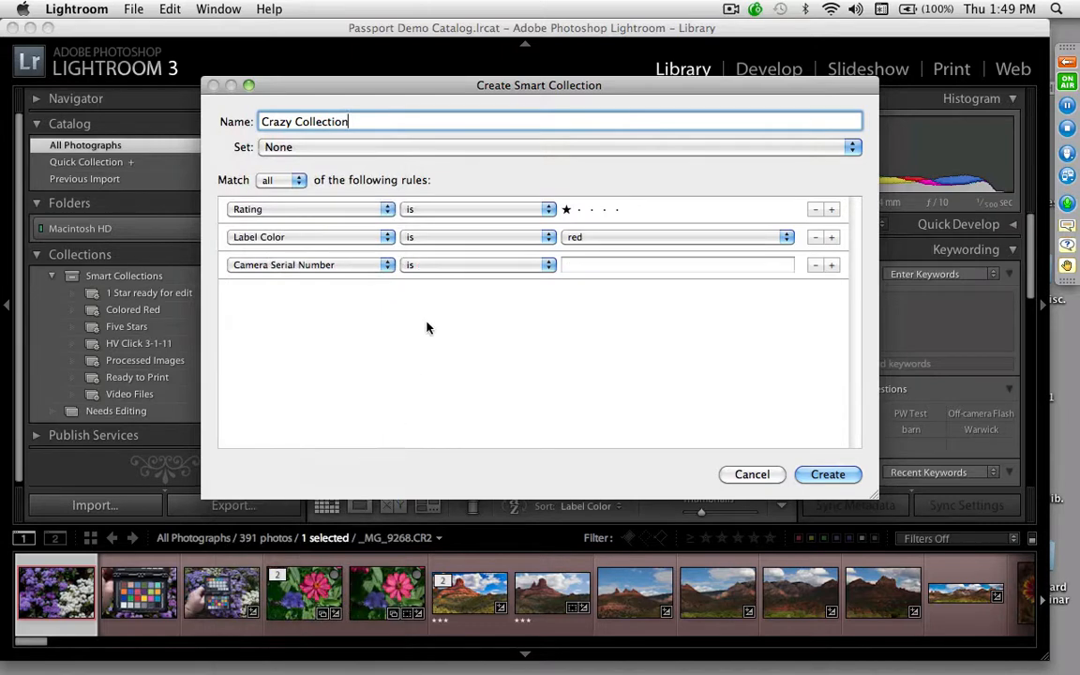
Step: Examine the comparison options of the Camera Serial Number rule and discard the new smart collection
left_click(573, 267)
left_click(549, 267)
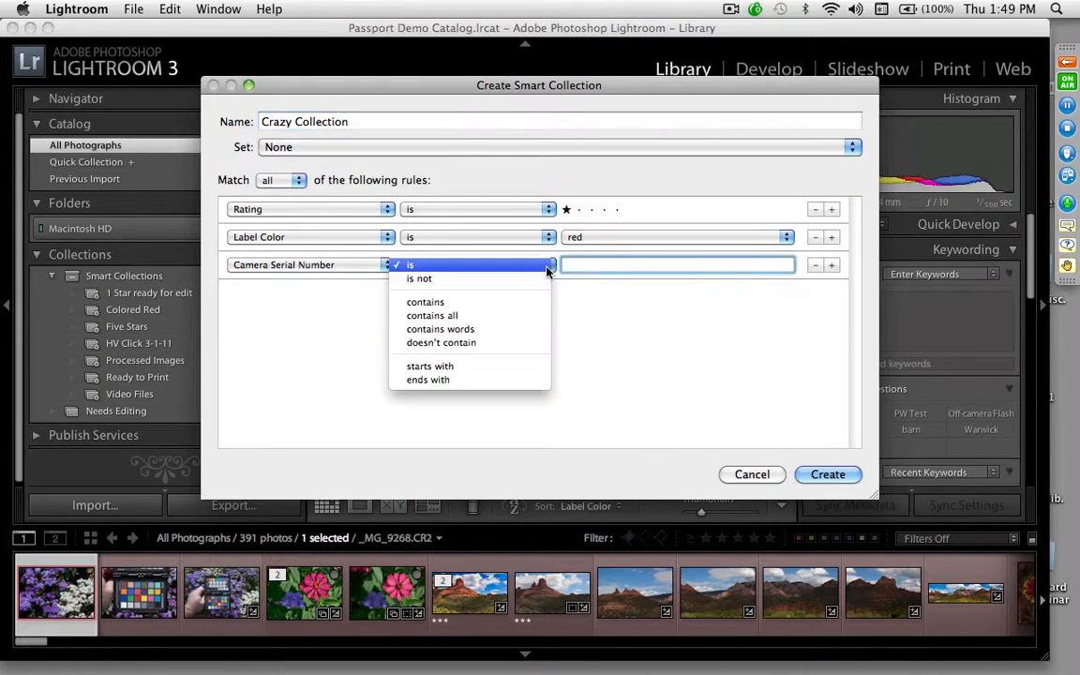
left_click(549, 267)
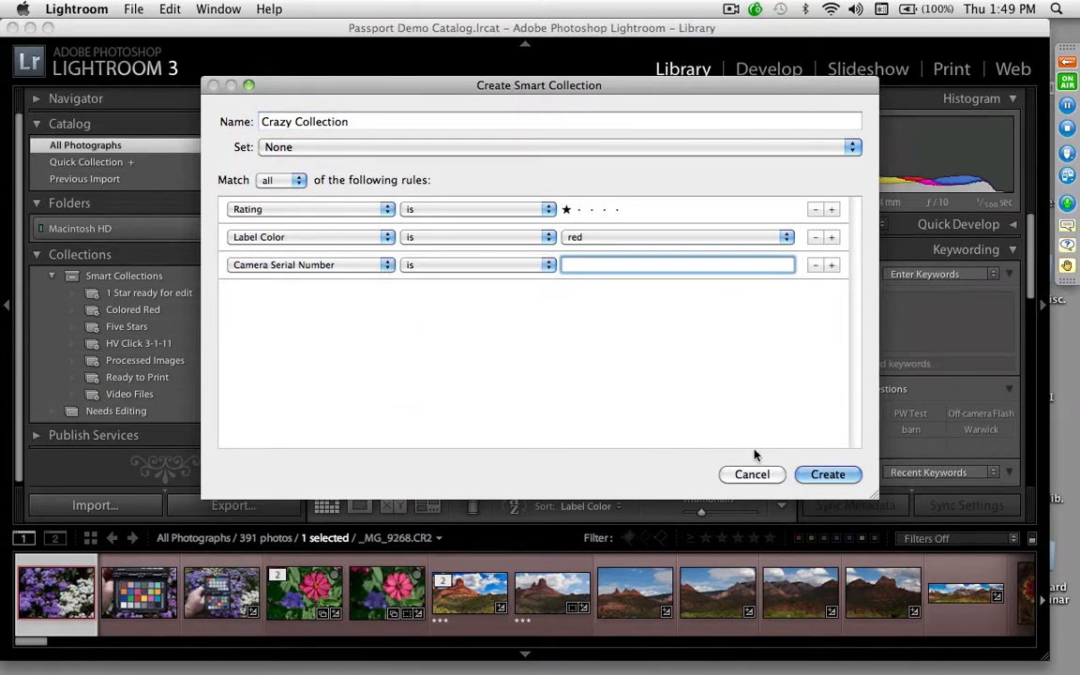
left_click(752, 475)
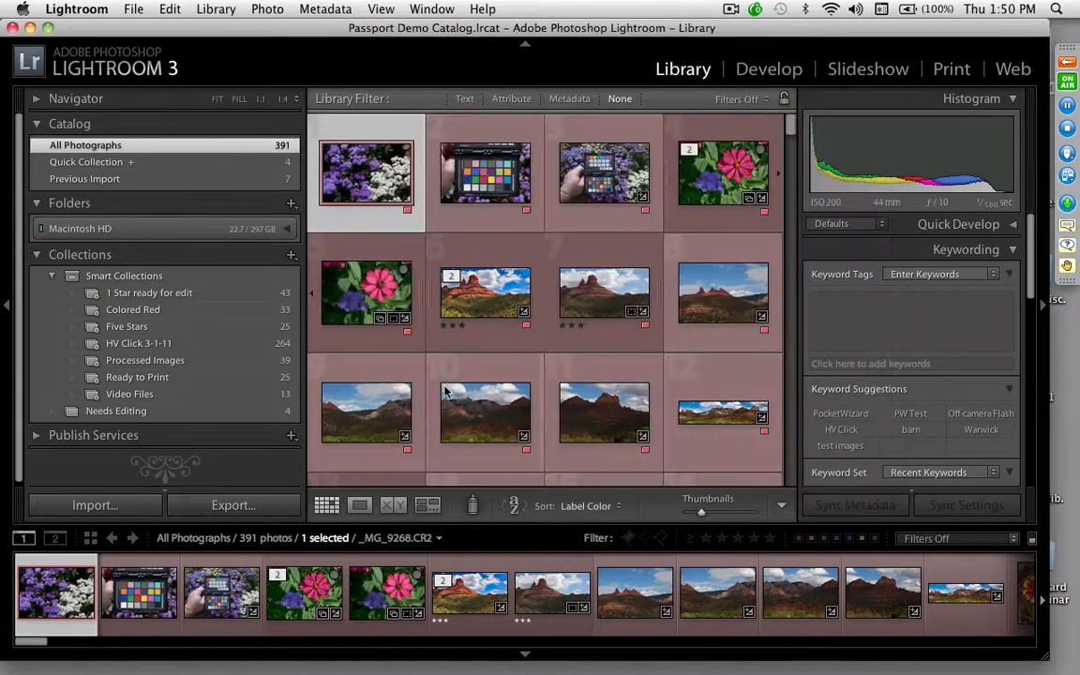
Step: Add the first red-rock landscape in the grid's third row to the Quick Collection and select Sedona 008-Edit.tif
left_click(406, 390)
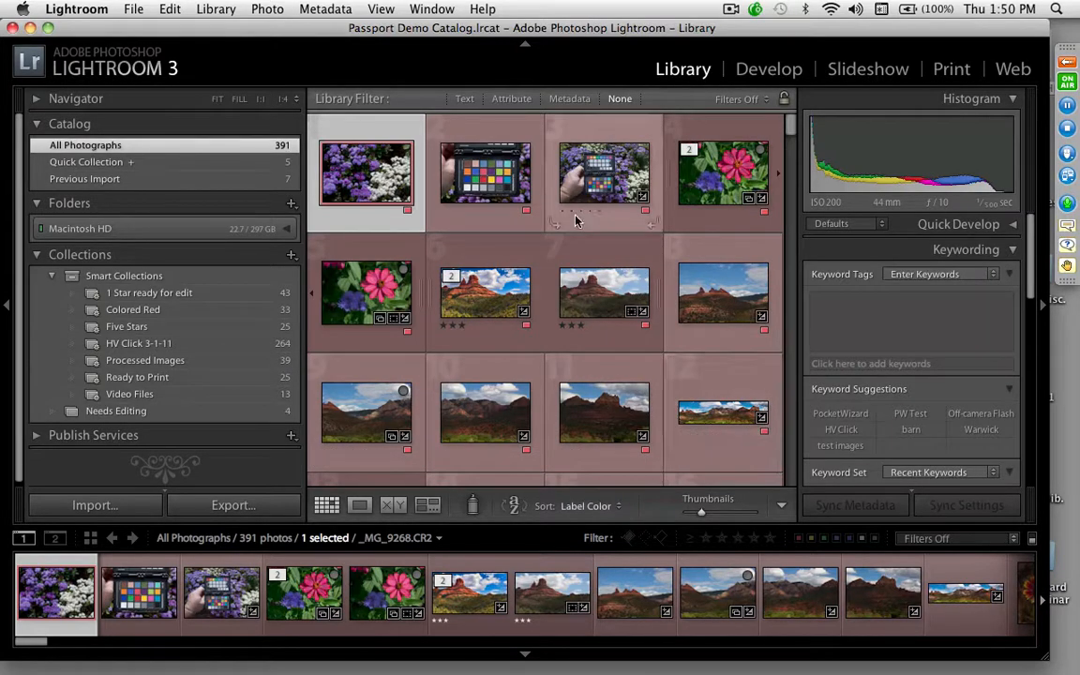
left_click(493, 300)
mouse_move(789, 132)
left_mouse_down()
mouse_move(792, 154)
mouse_move(789, 132)
left_mouse_up()
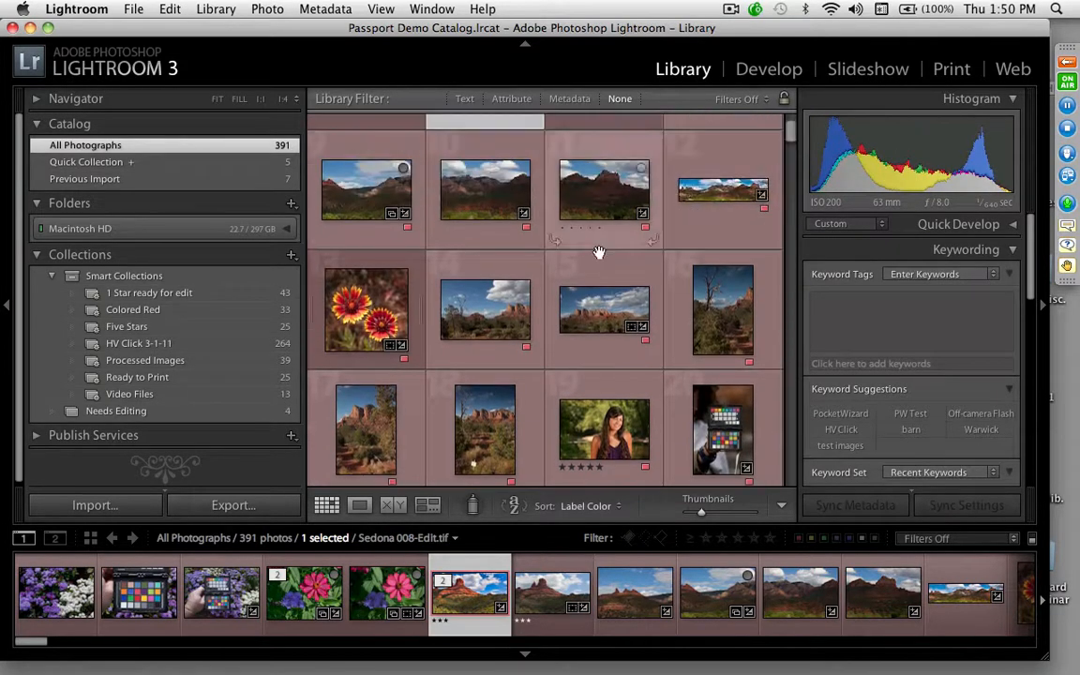
Step: Extend the selection through the last Sedona landscape before the portrait and tag the photos with the keywords Sedona and AZ Workshop
left_click(487, 433, "shift")
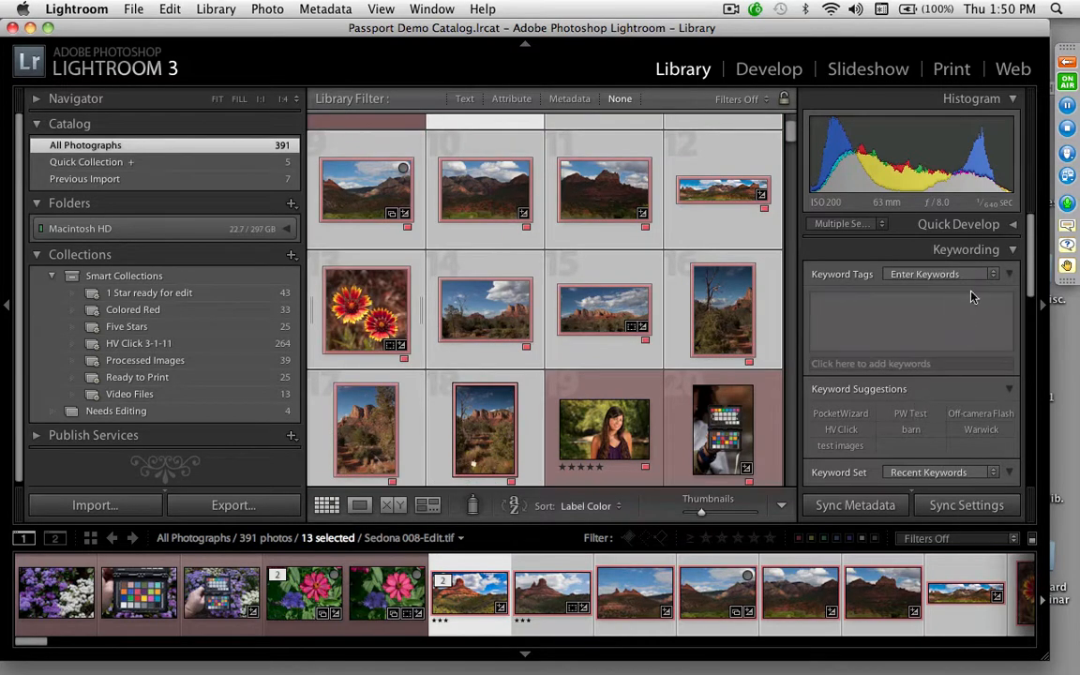
left_click(922, 298)
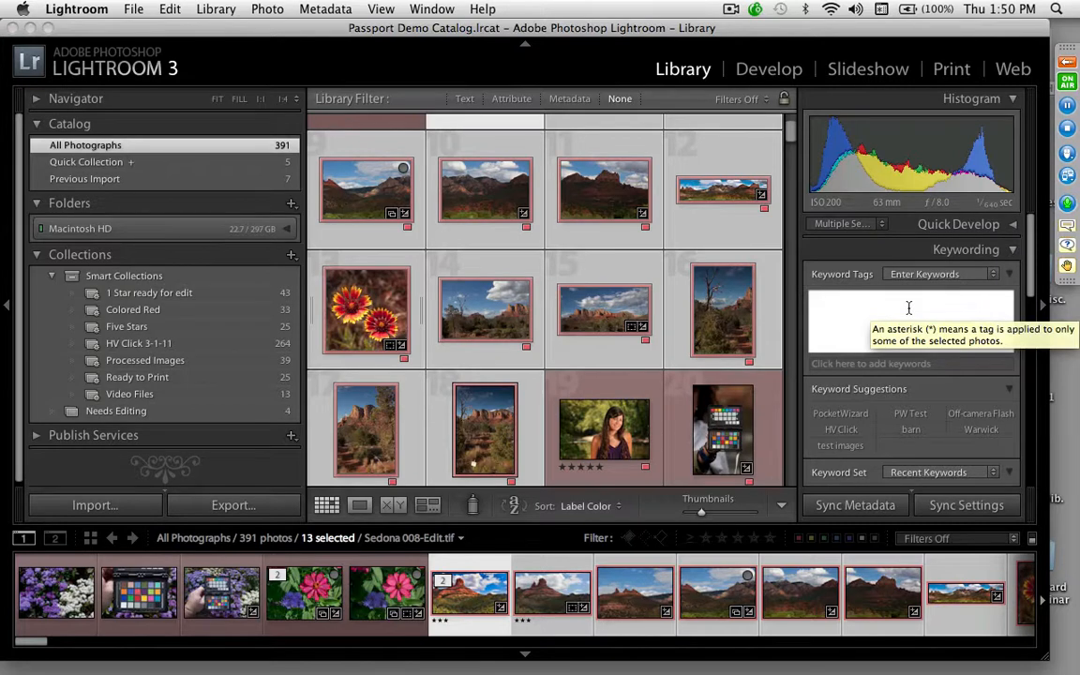
type("Sedona,")
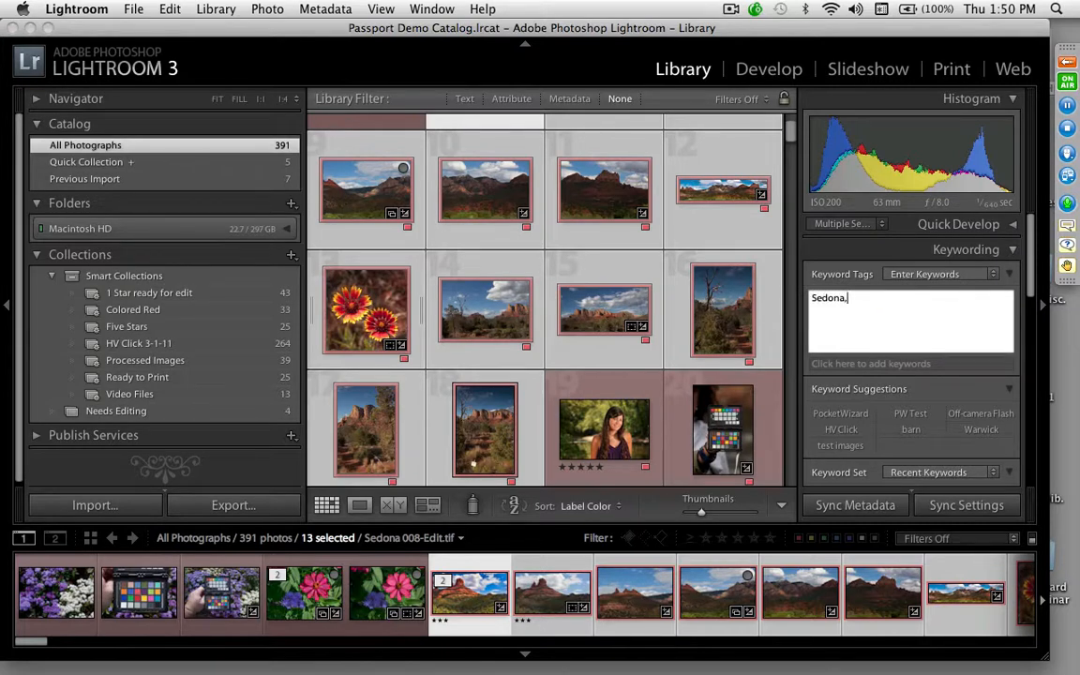
type(" AZ Workshop")
left_click(878, 508)
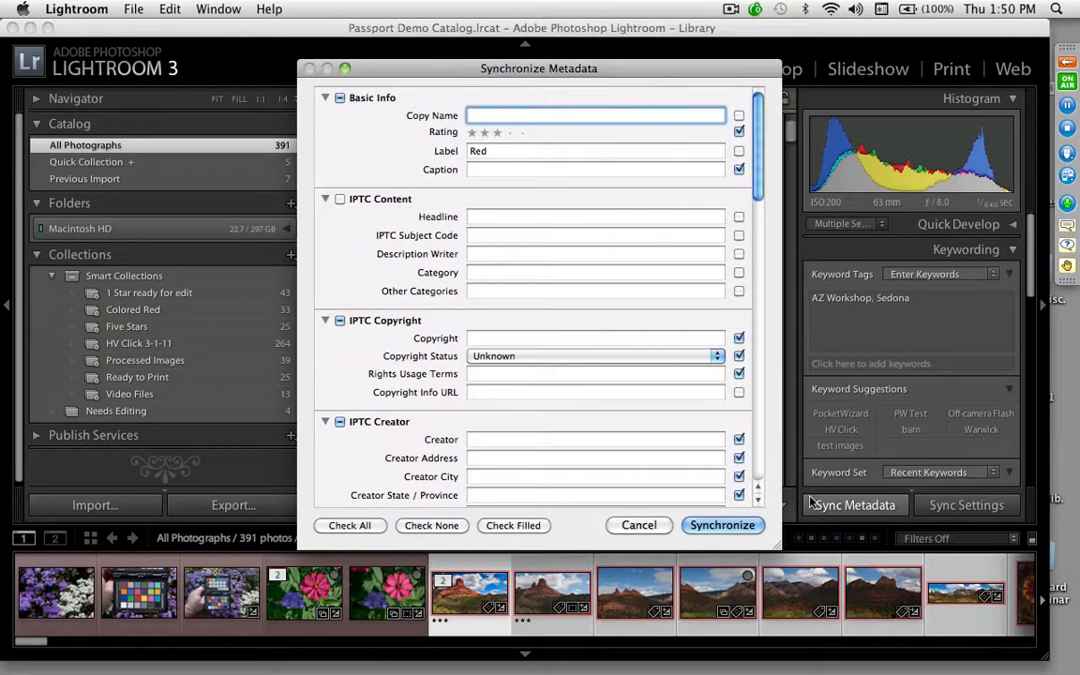
left_click(647, 525)
left_click(994, 321)
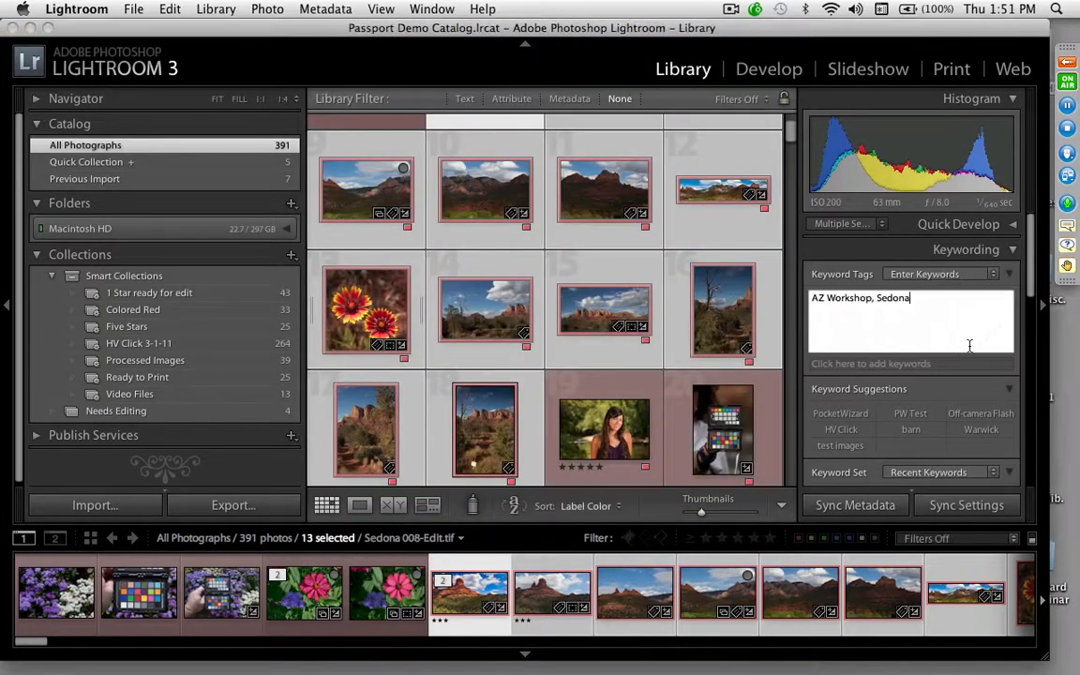
key("Return")
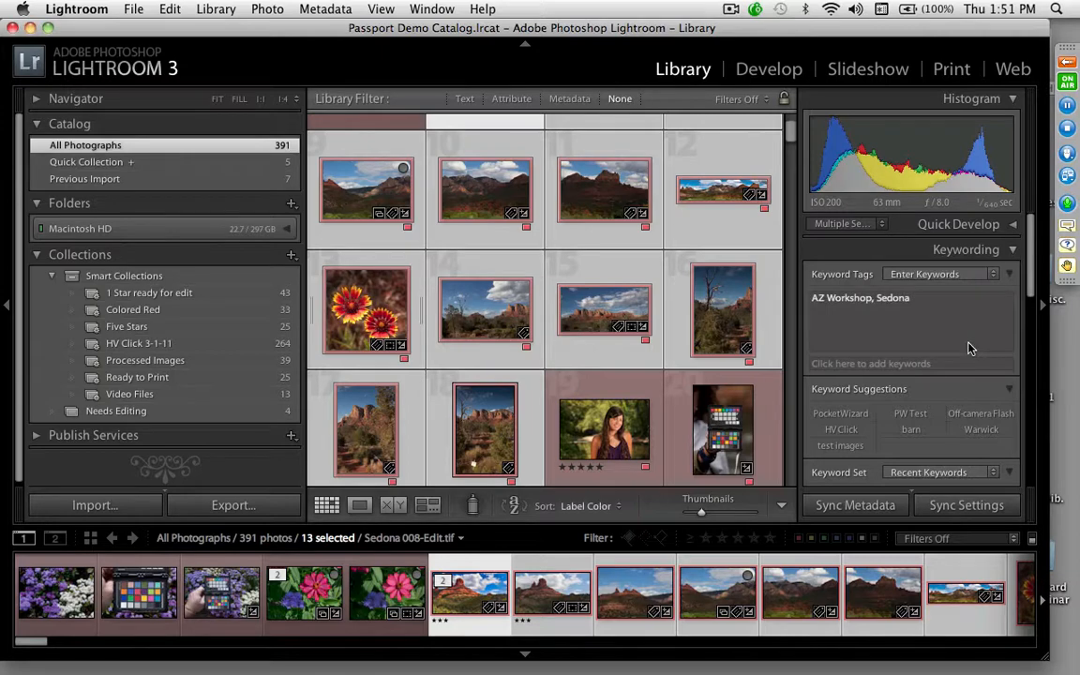
Step: Look through the photo commands and the available keyword sets, keeping Recent Keywords as the set
left_click(266, 8)
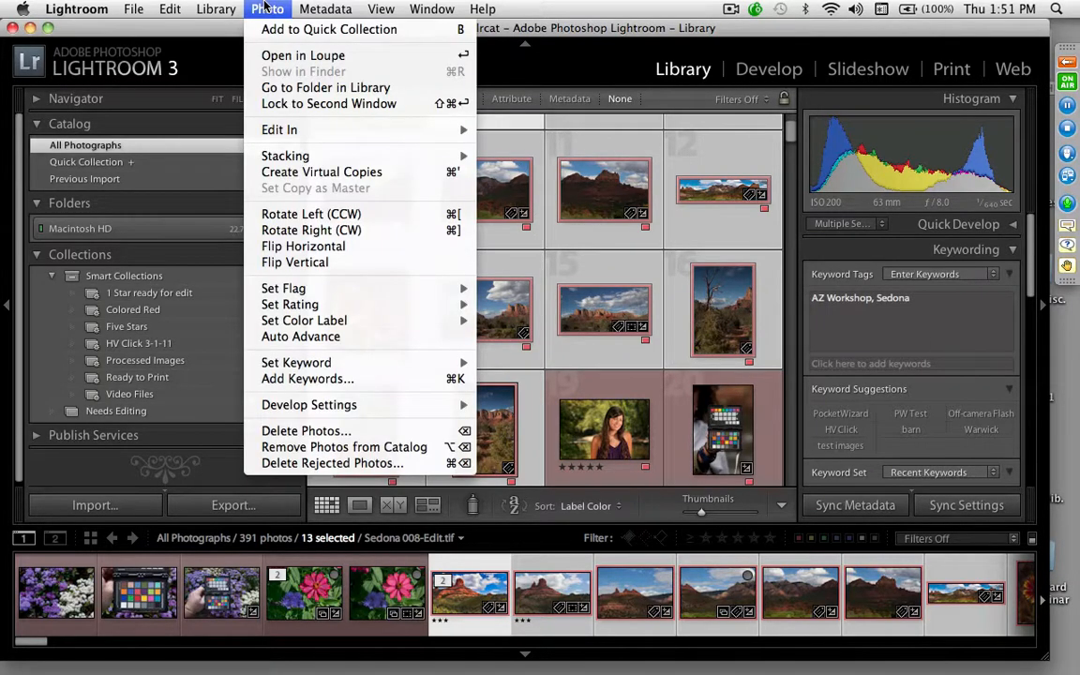
left_click(266, 7)
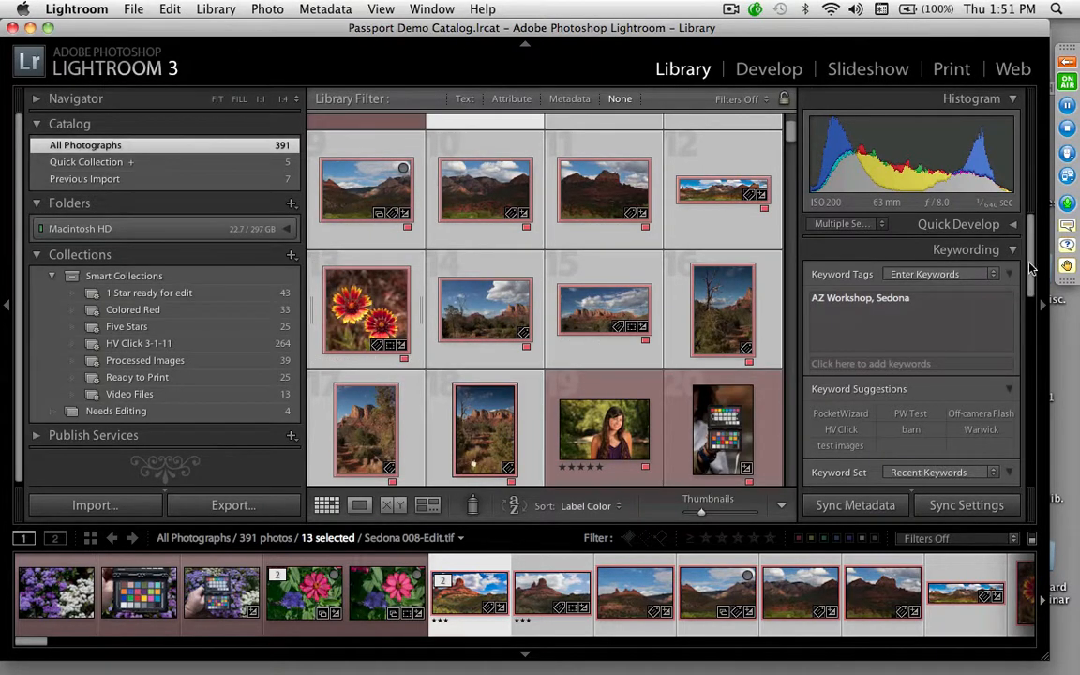
left_click_drag(1029, 268, 1010, 321)
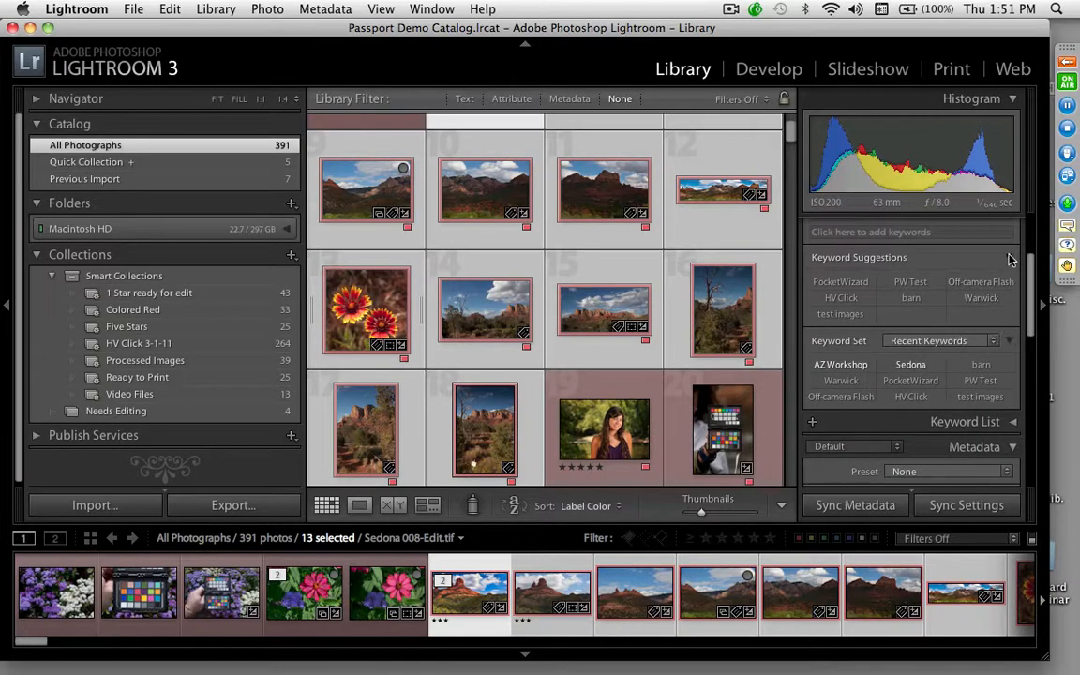
left_click(994, 345)
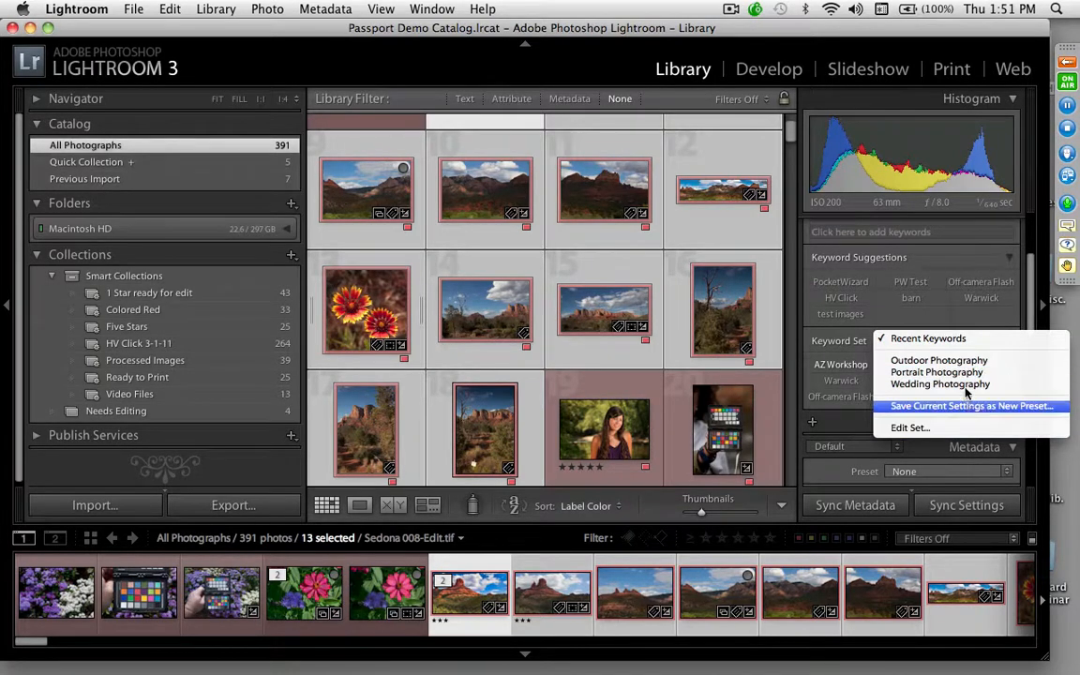
left_click(934, 262)
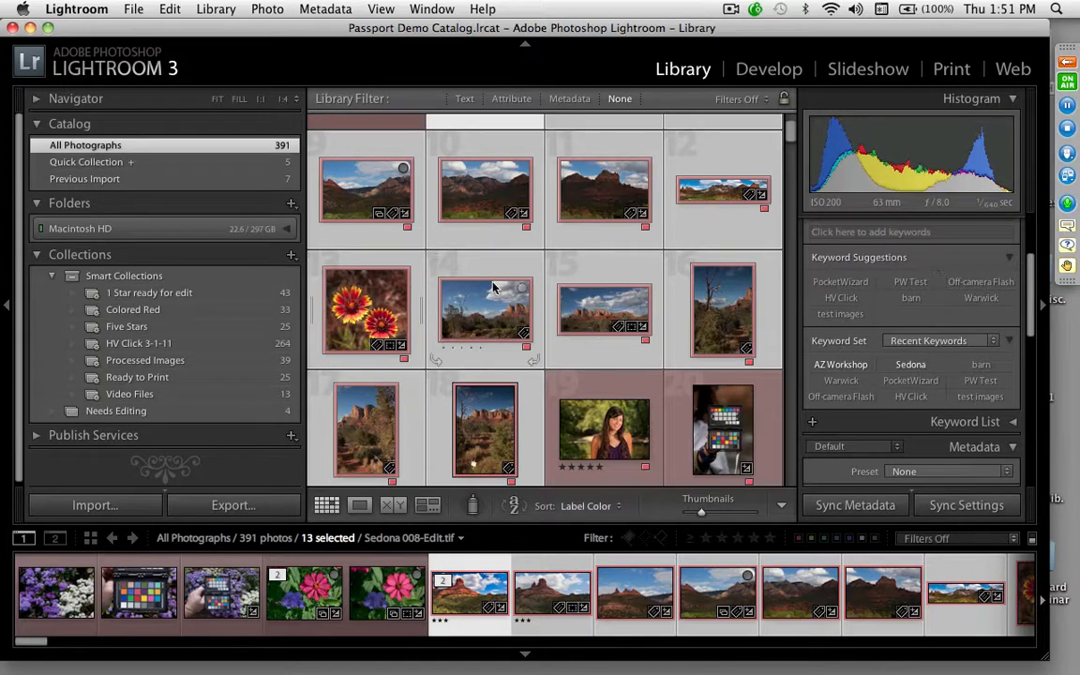
Step: Show the 1 Star ready for edit smart collection and open Warwick Barns-0376.JPG in Loupe view
left_click(446, 384)
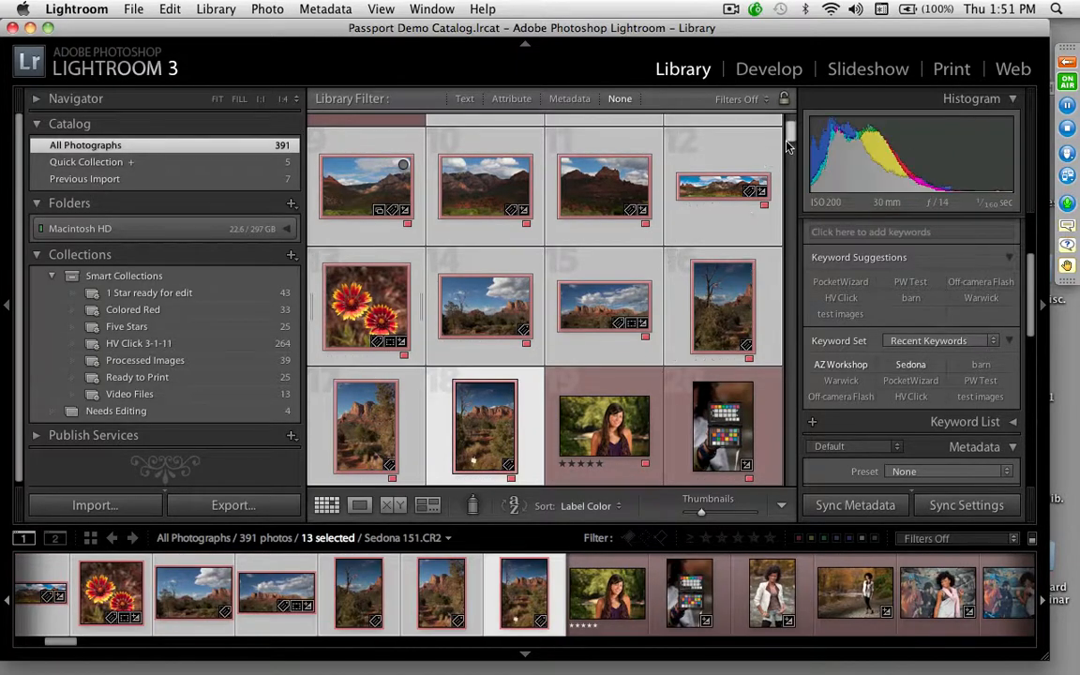
scroll(791, 131, "up", 3)
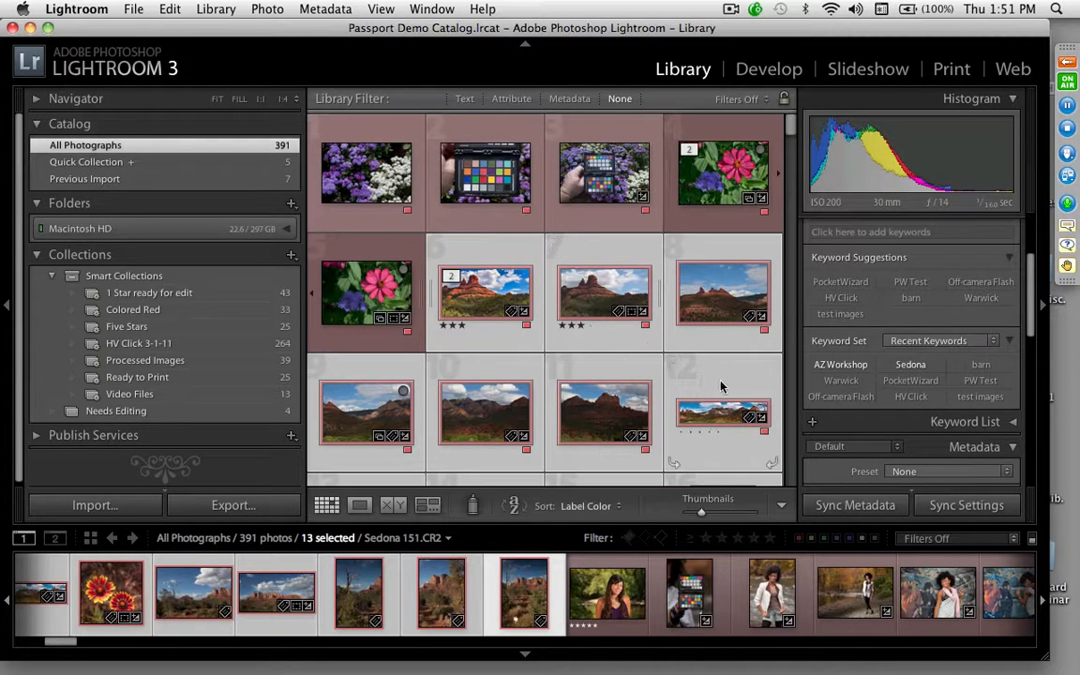
left_click(792, 249)
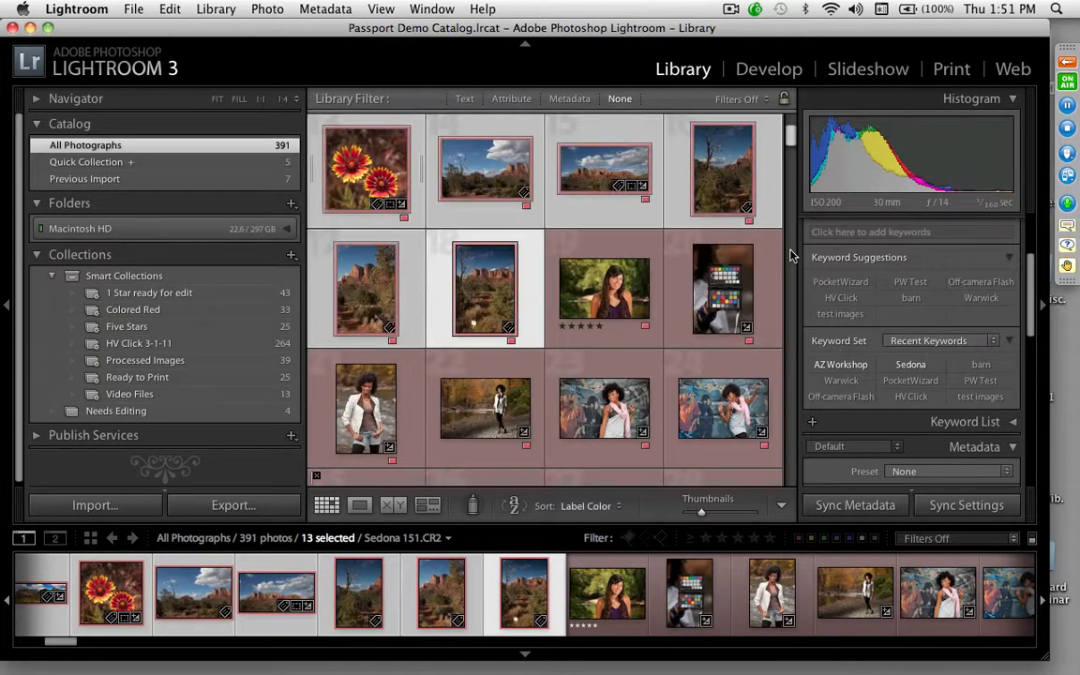
left_click(792, 253)
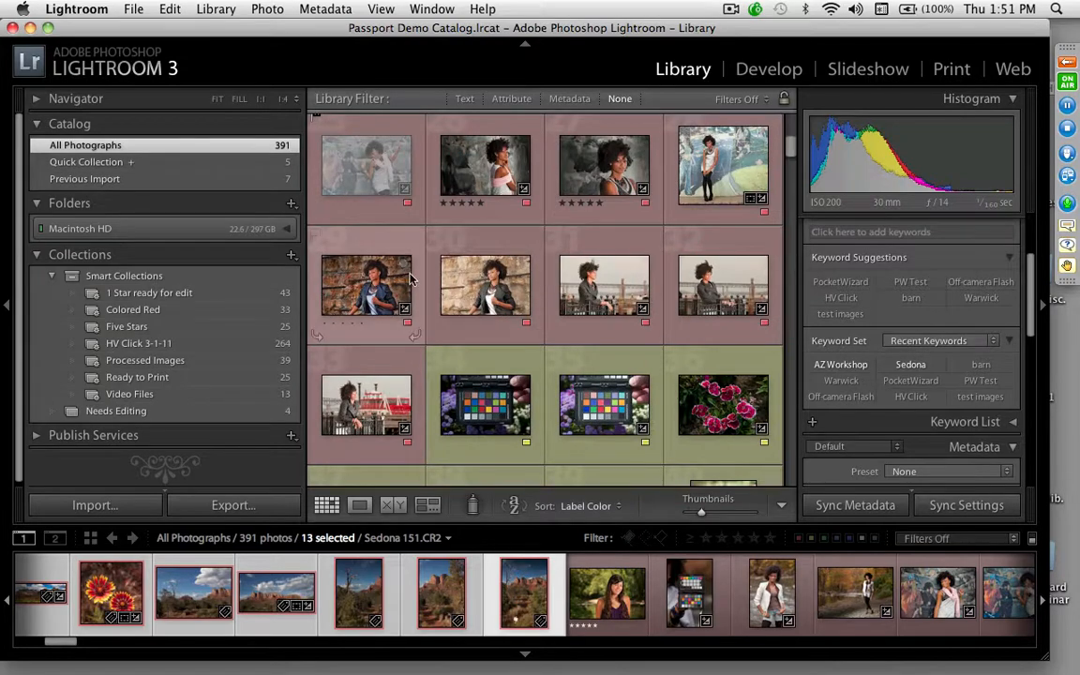
left_click(205, 295)
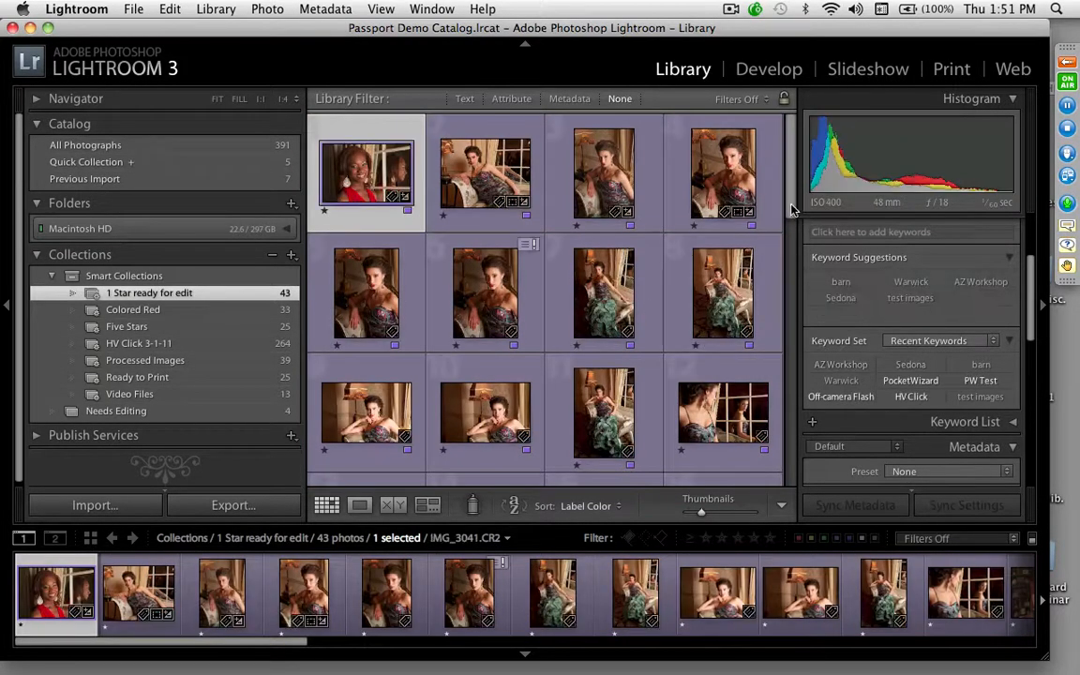
left_click_drag(793, 183, 788, 522)
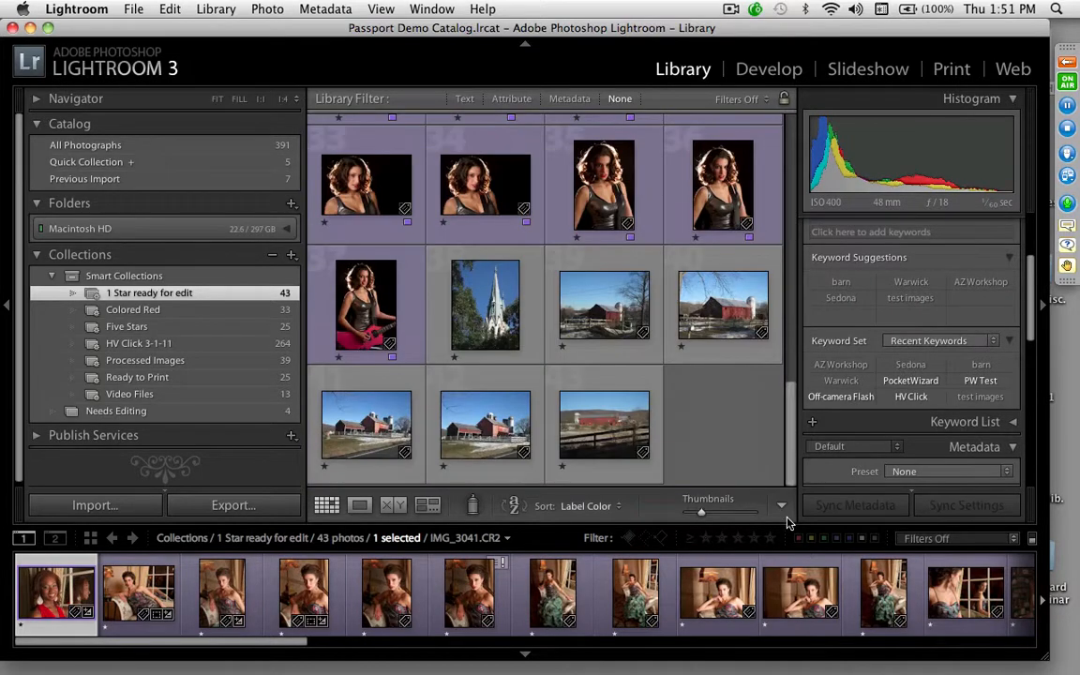
double_click(703, 324)
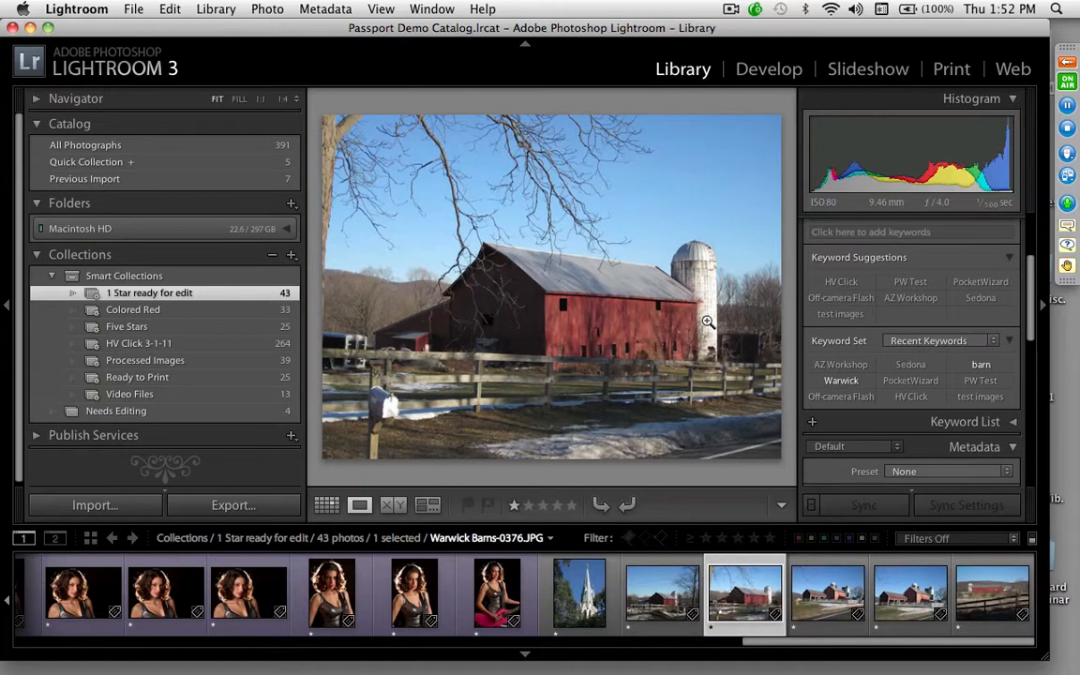
Step: Enlarge the barn photo by hiding the collections panel and filmstrip, and collapse the Keywording section
left_click(8, 307)
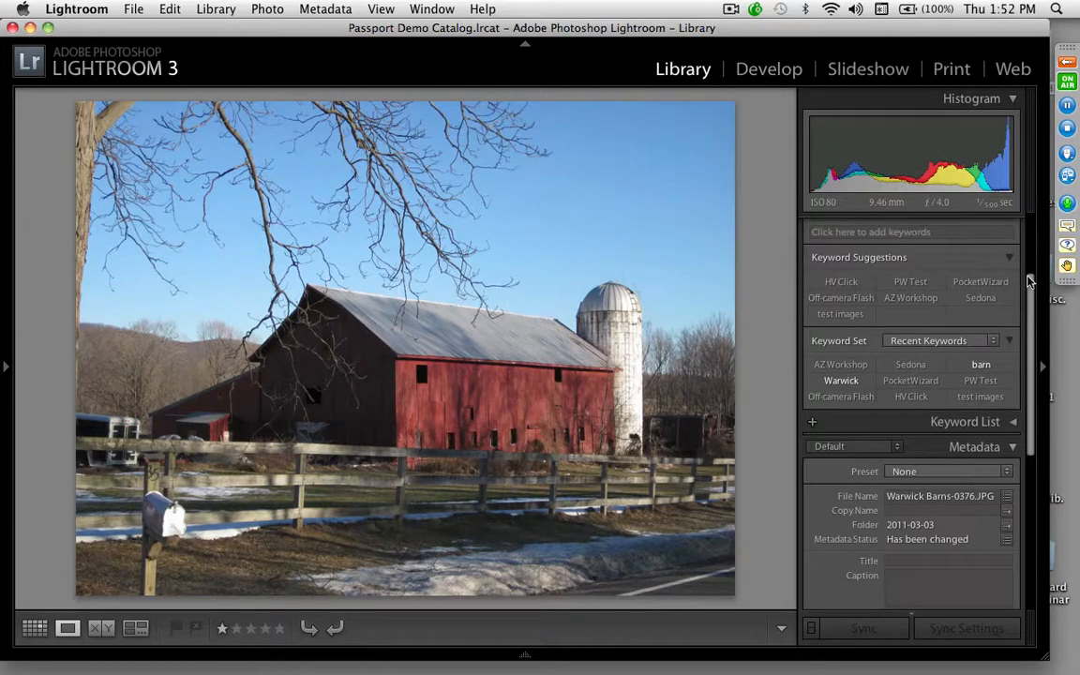
left_click_drag(1030, 278, 1030, 204)
scroll(1030, 205, "up", 3)
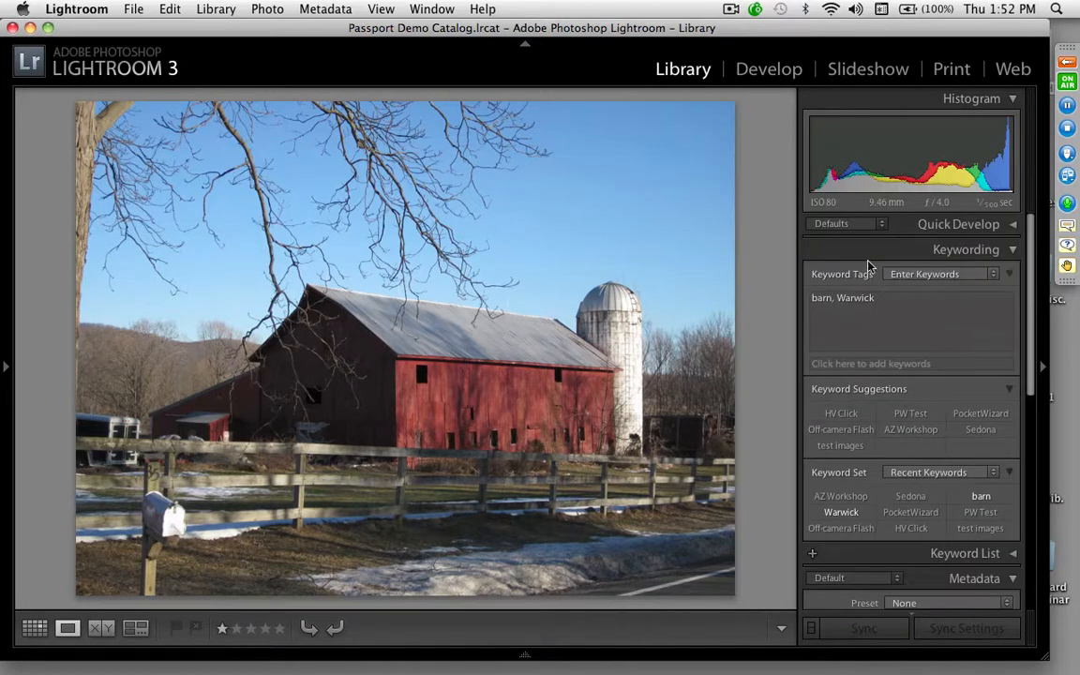
left_click(1013, 249)
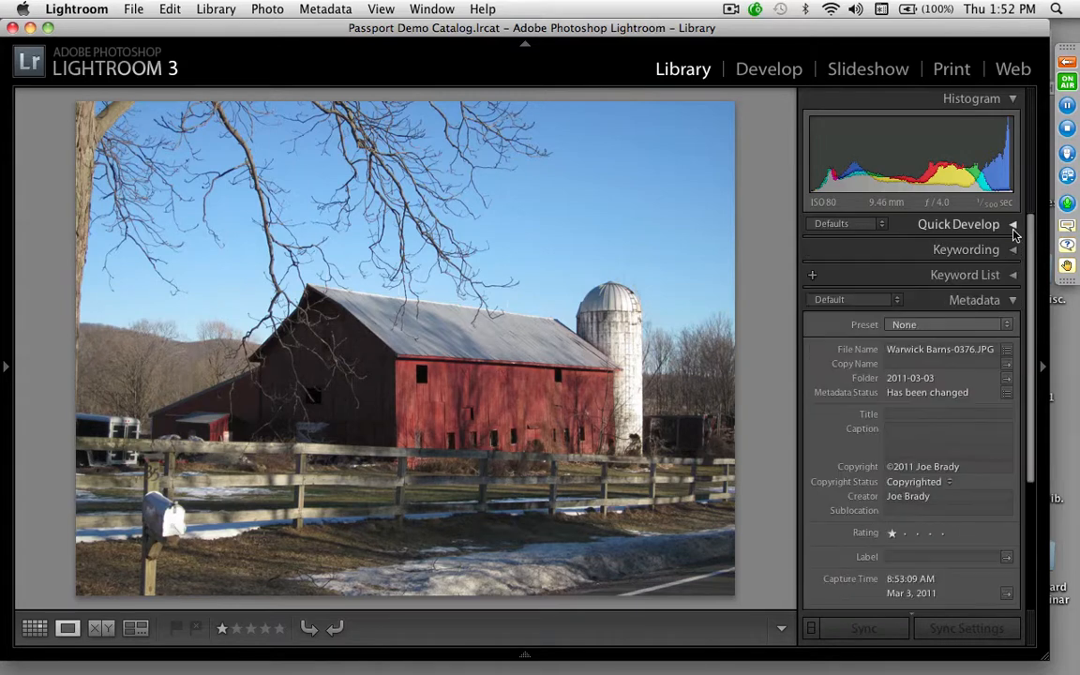
Step: Try a warmer temperature on the barn photo in Quick Develop and undo the change
left_click(1014, 228)
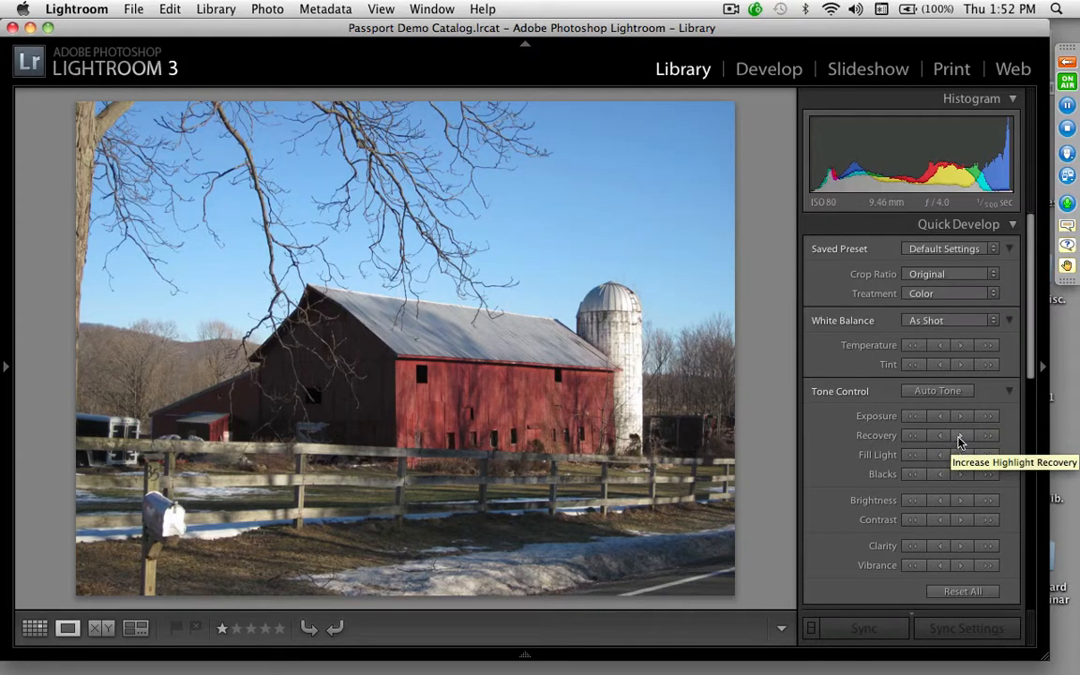
left_click(919, 345)
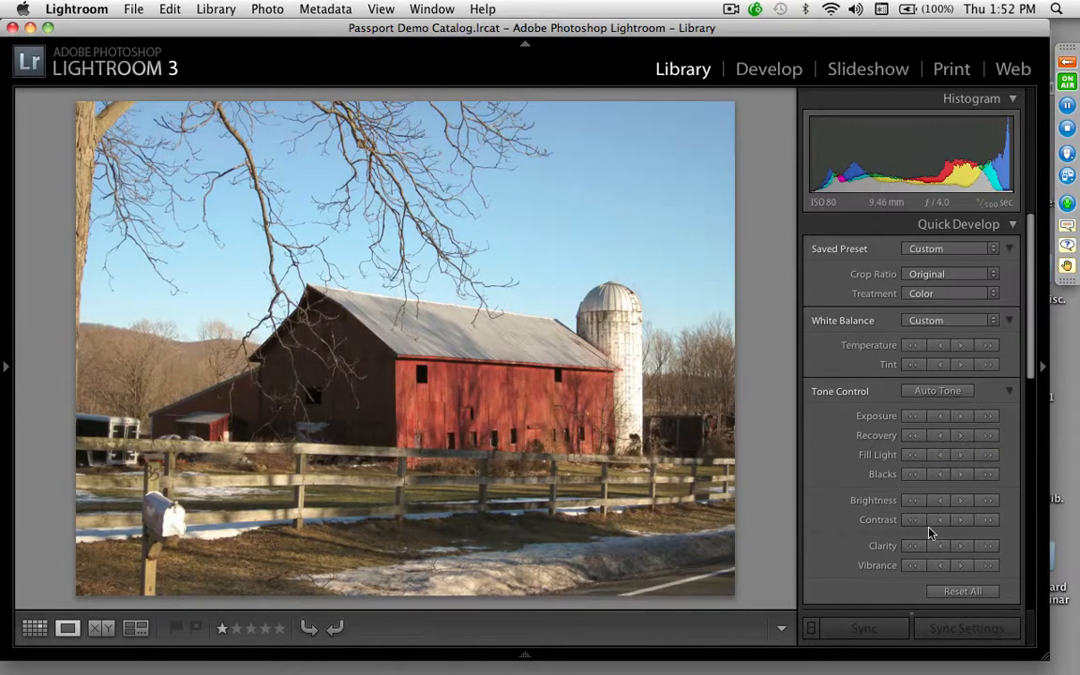
key("super+z")
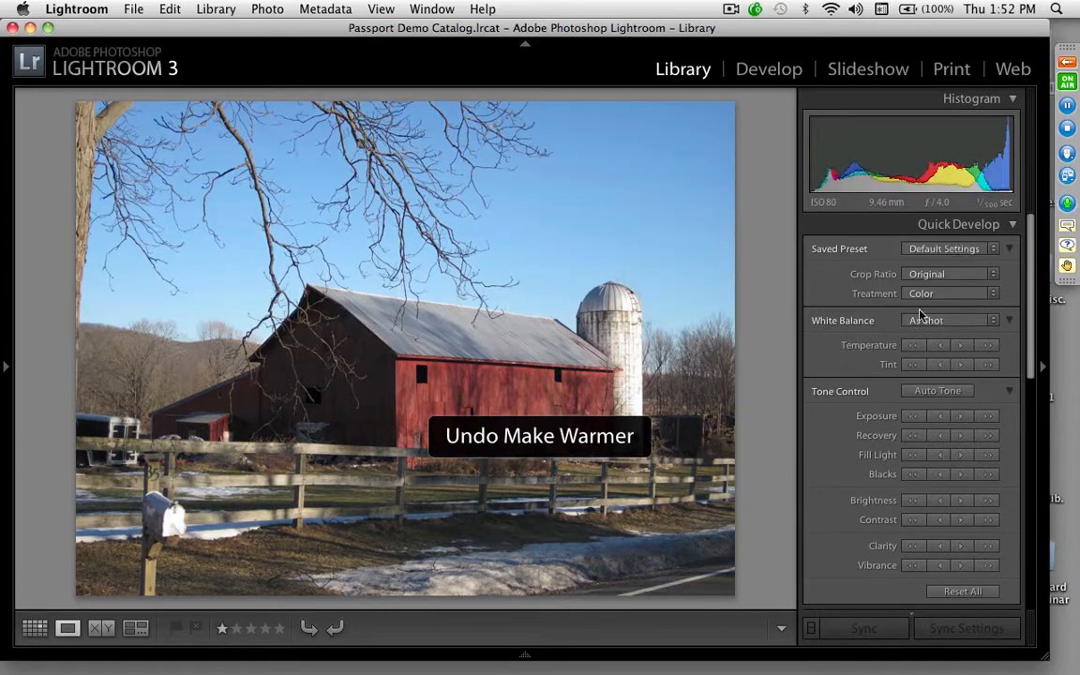
Step: Take the barn photo into the Develop module and hide the presets and collections panel
left_click(792, 72)
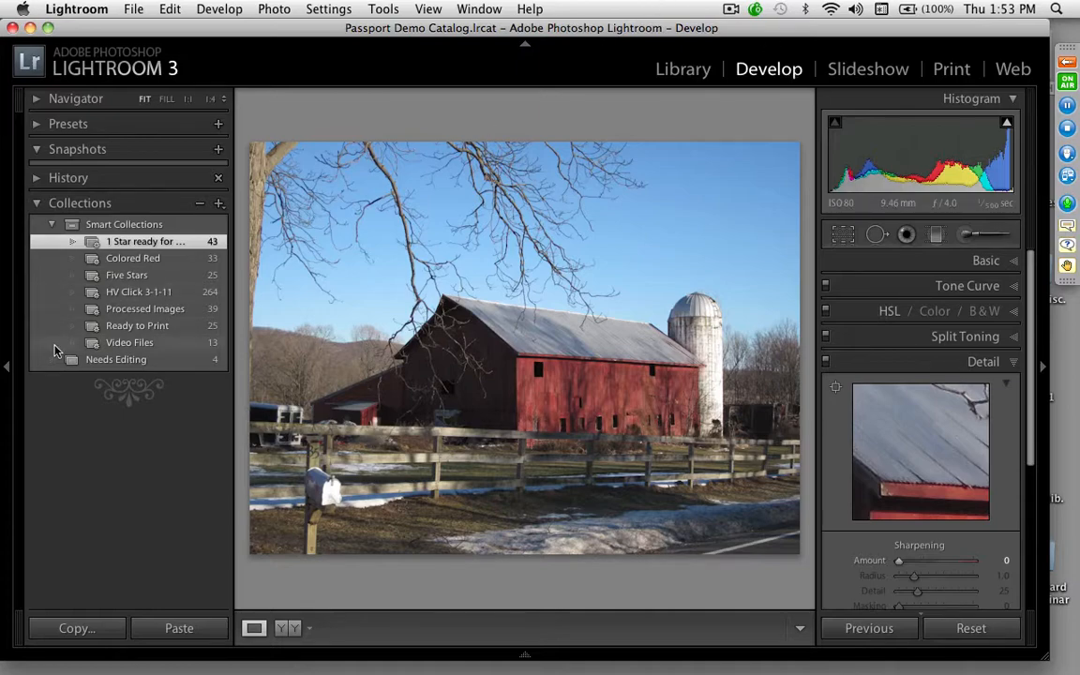
left_click(6, 369)
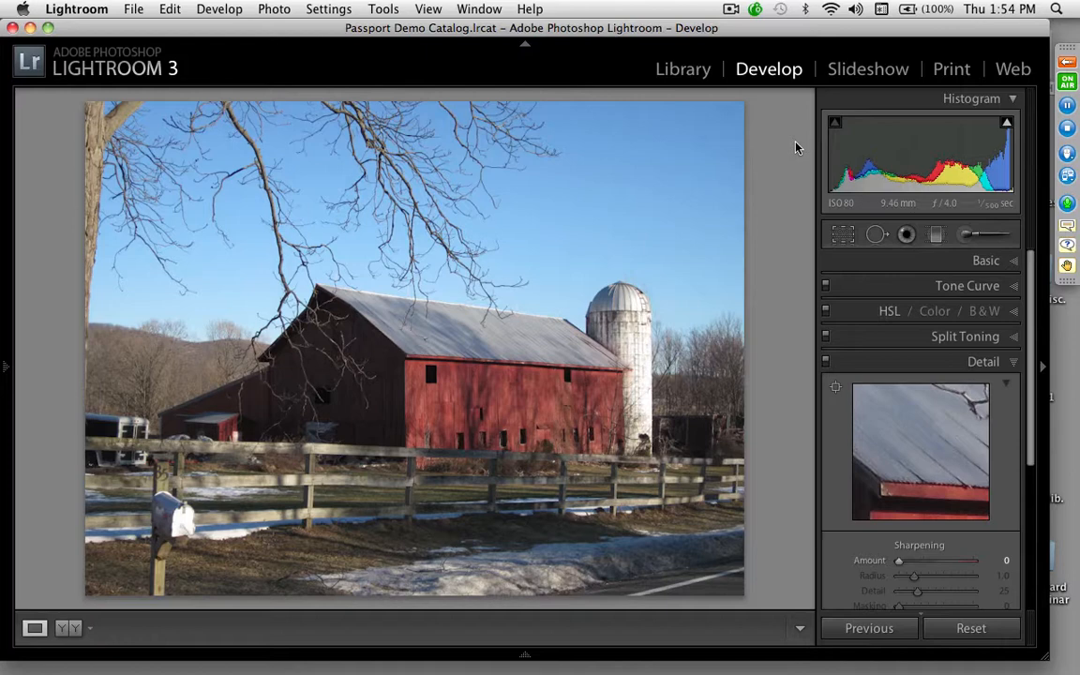
key("super+Tab")
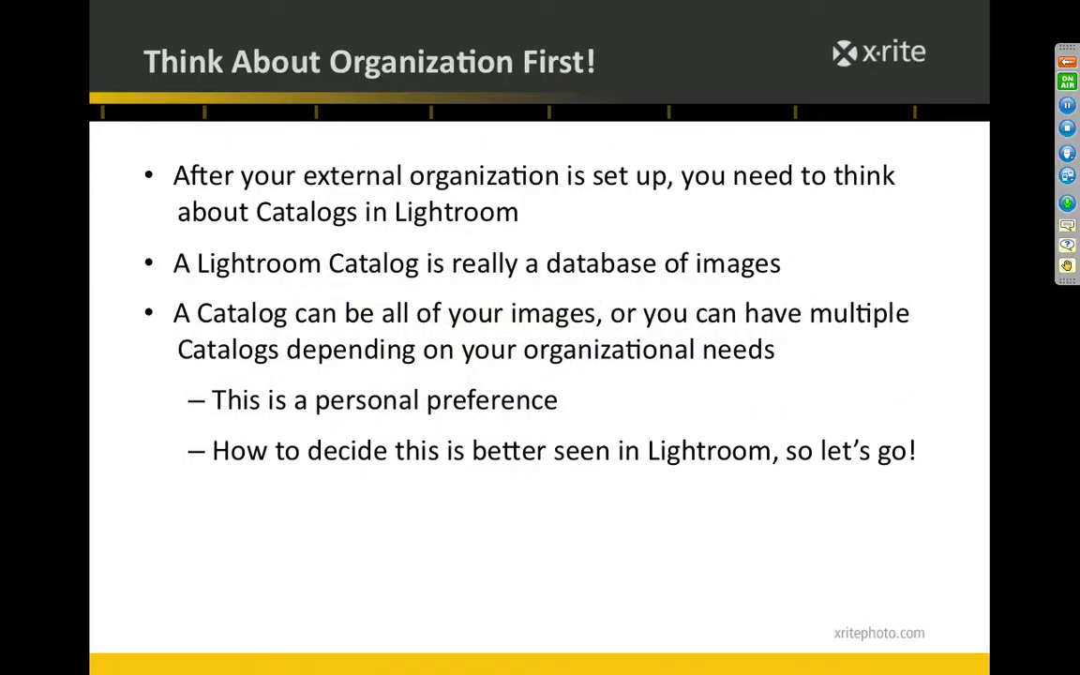
key("Right")
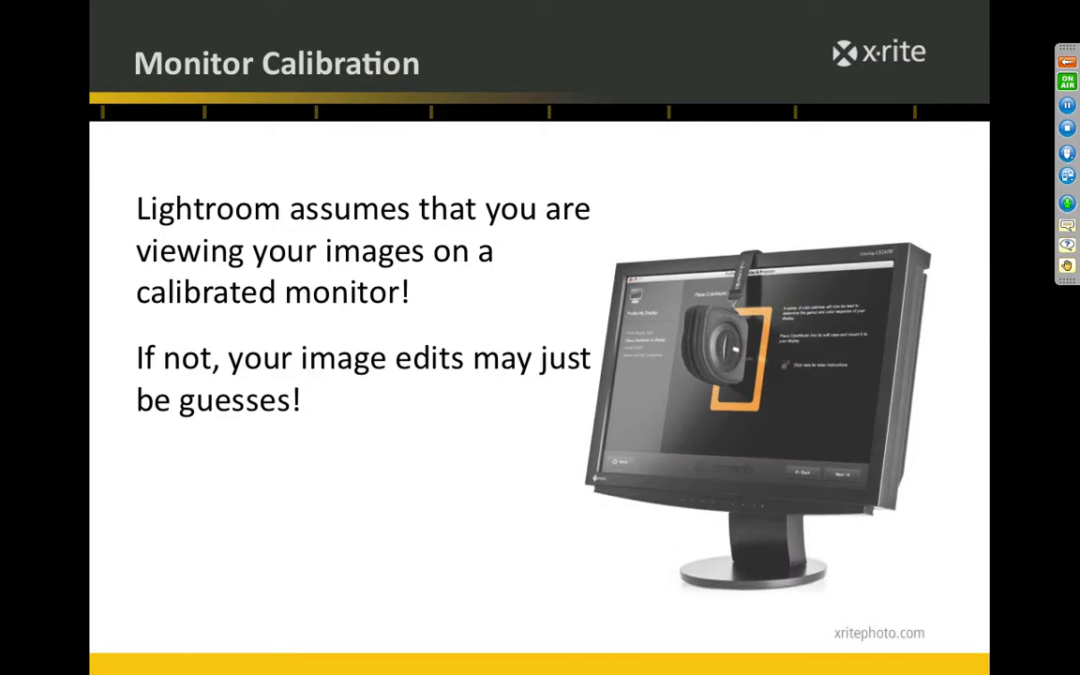
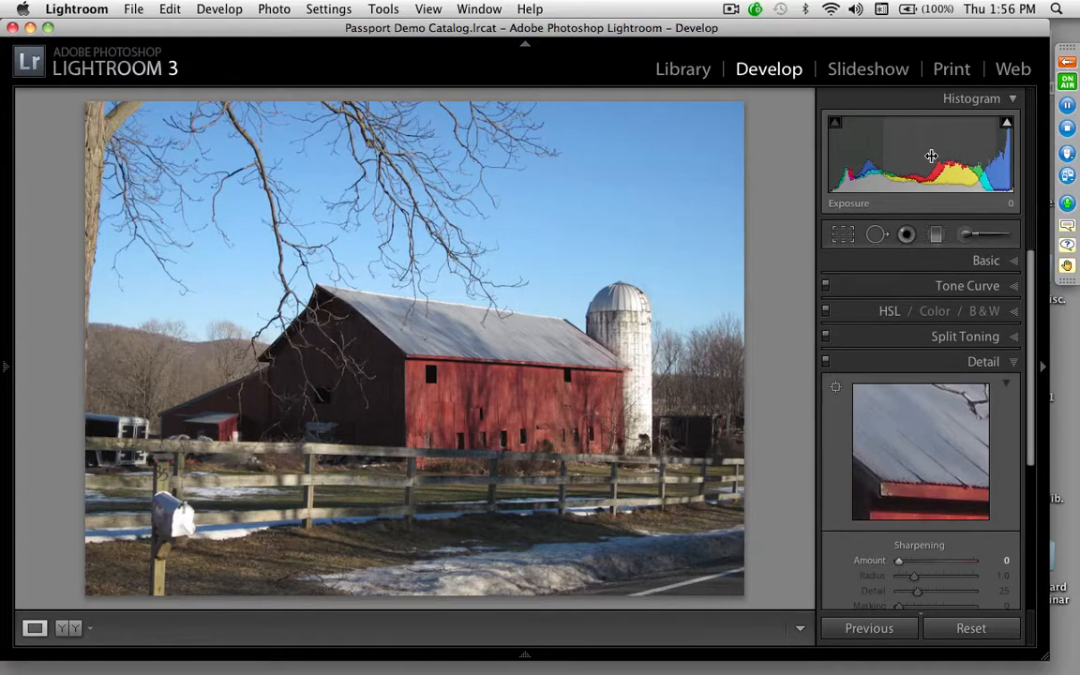
Step: Lower the barn photo's exposure slightly from the histogram, and preview shadow clipping while raising Blacks to +10 and returning it to 0
left_click_drag(931, 156, 910, 149)
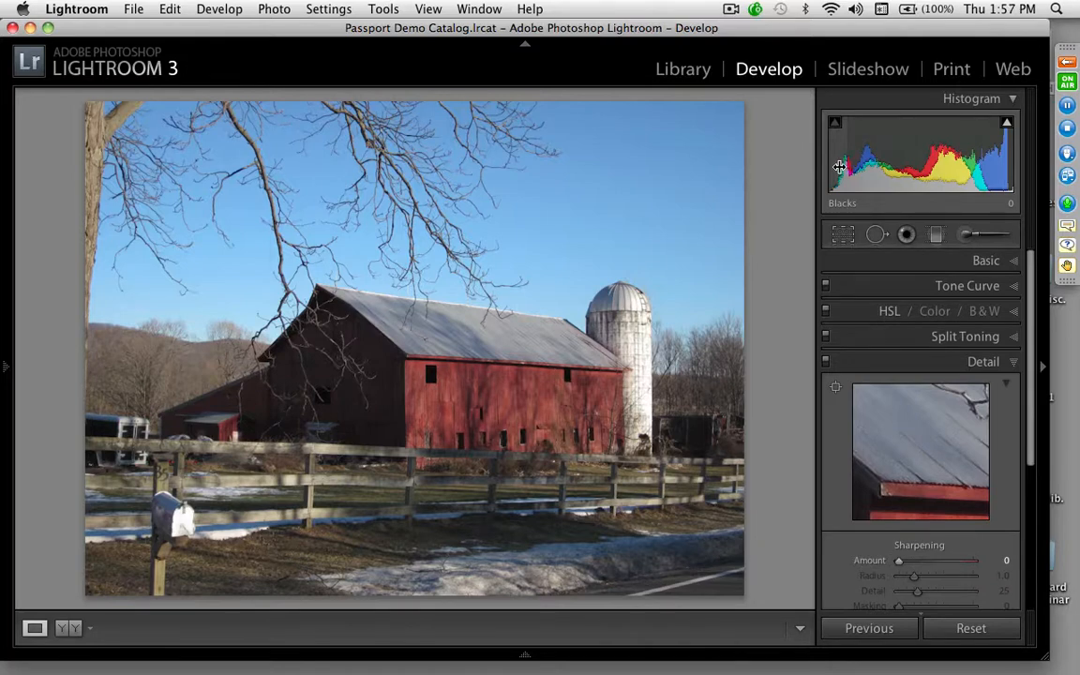
key("alt")
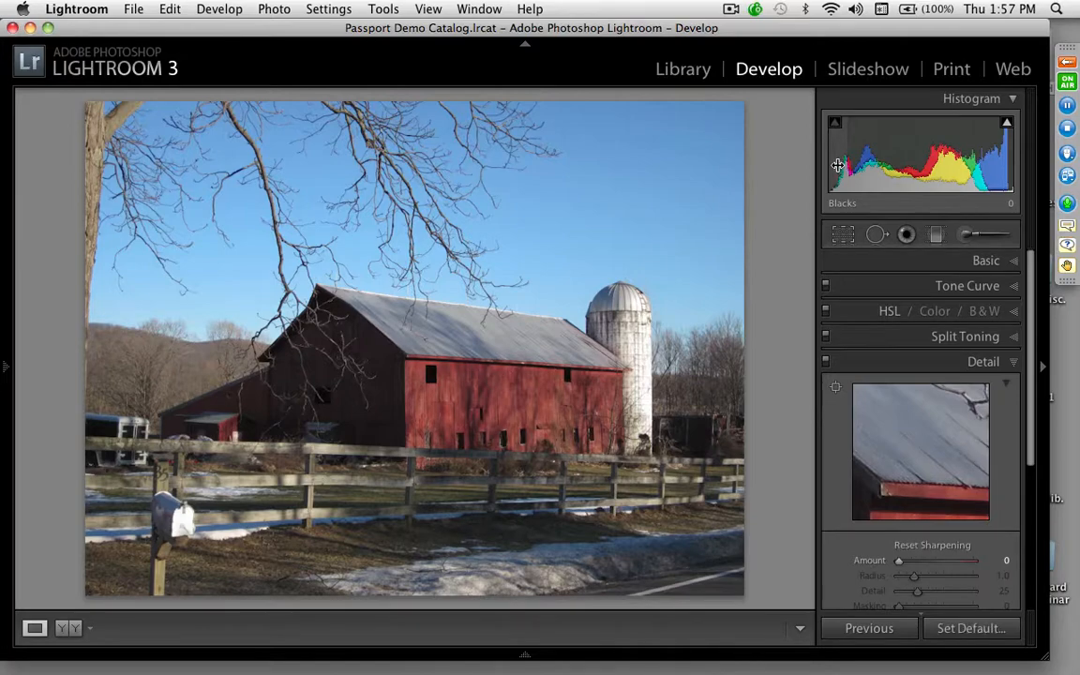
left_click(840, 167, "alt")
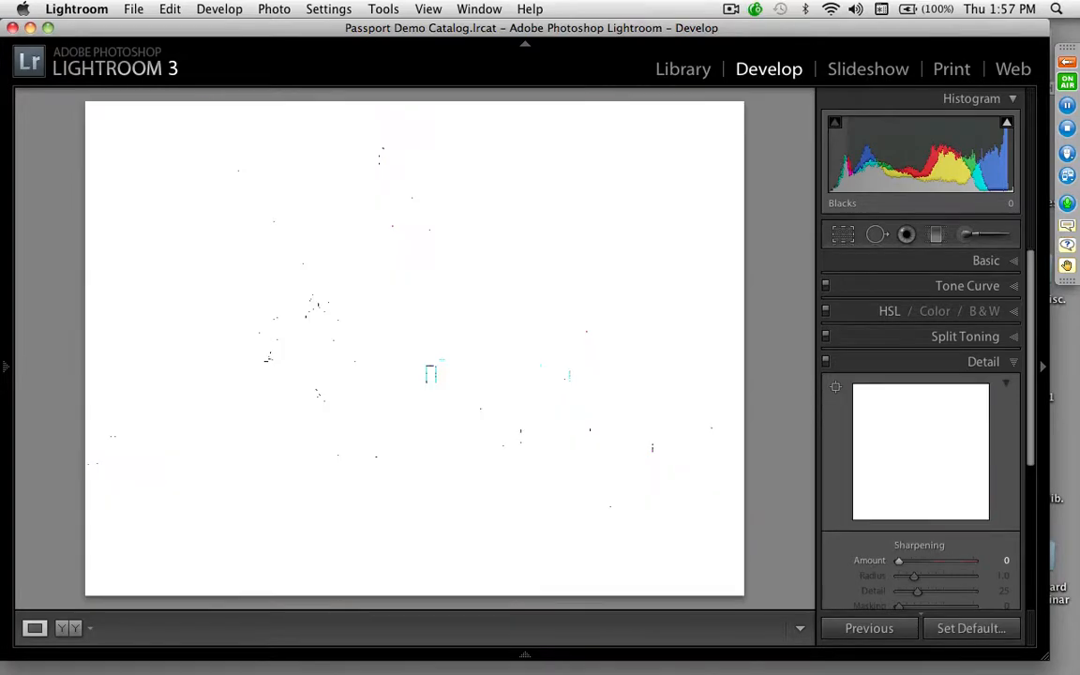
mouse_move(839, 167)
left_mouse_down()
mouse_move(870, 167)
mouse_move(846, 167)
left_mouse_up()
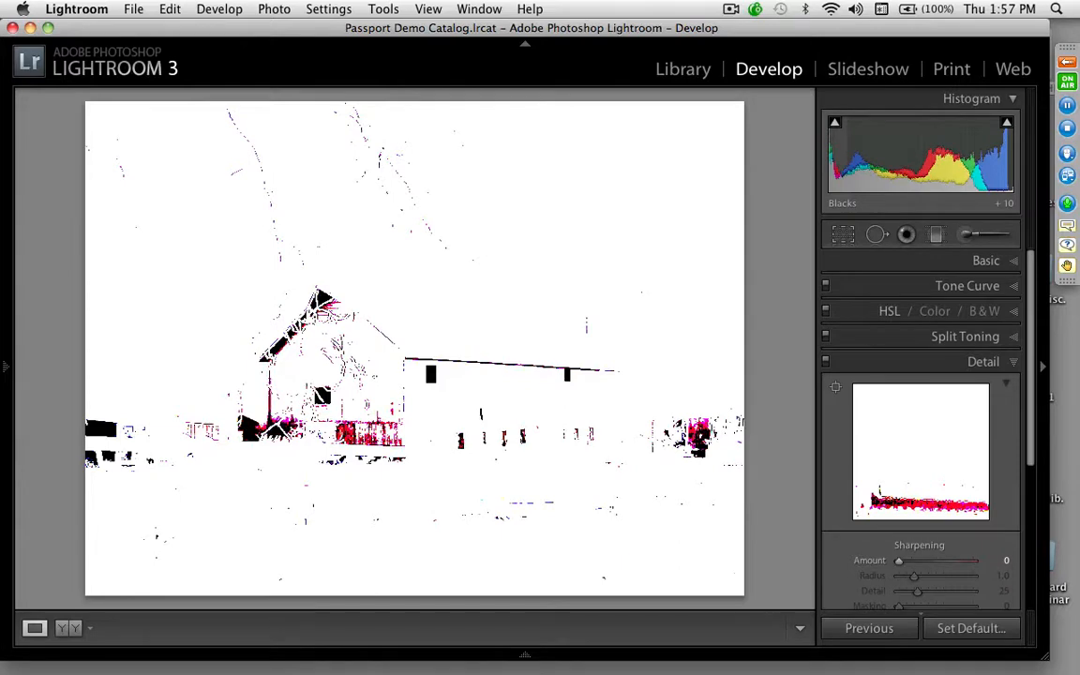
left_click_drag(846, 166, 815, 175)
key("alt")
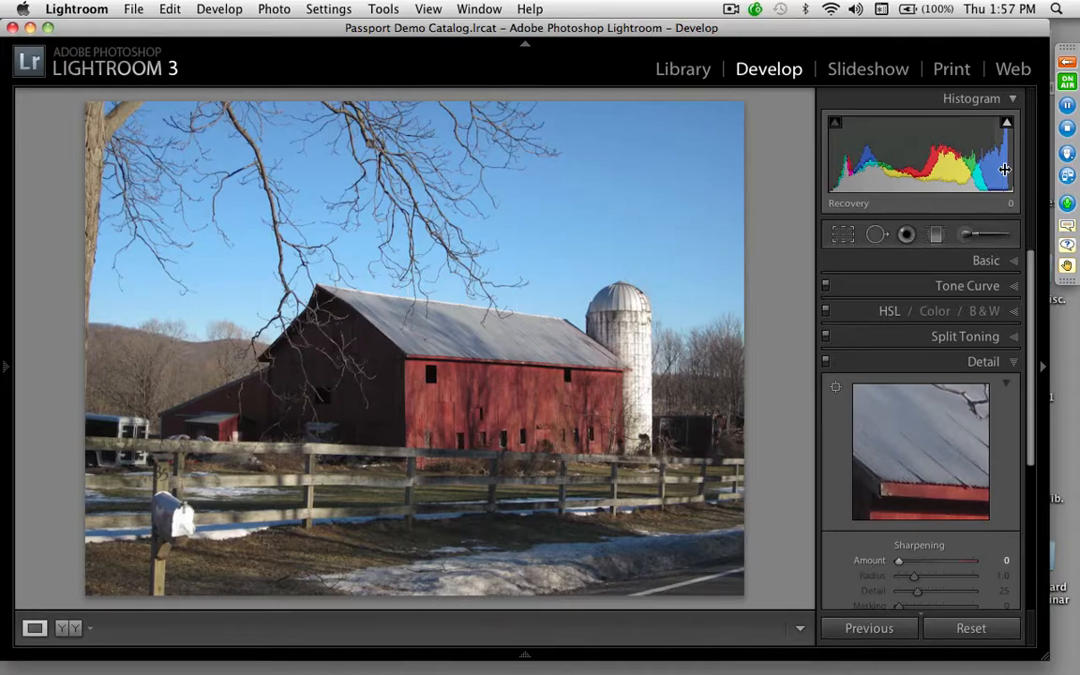
Step: Preview the barn photo's highlight clipping from the histogram's Recovery region, and try Exposure at +0.62 before lowering it again
left_click_drag(1005, 169, 1004, 169)
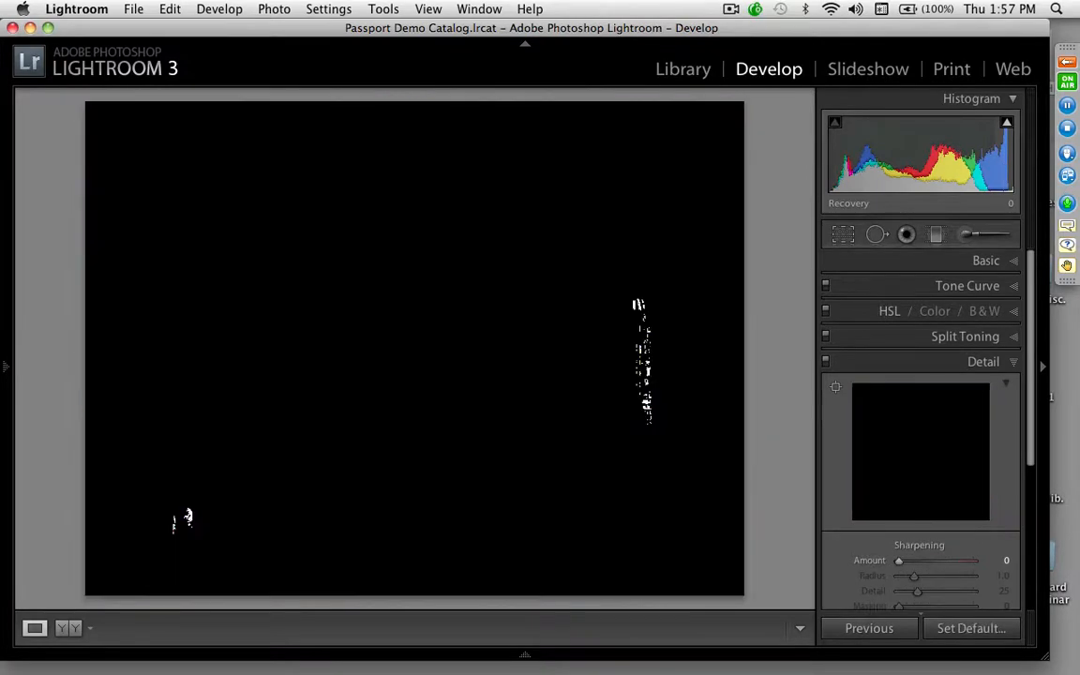
left_click_drag(905, 153, 1079, 171)
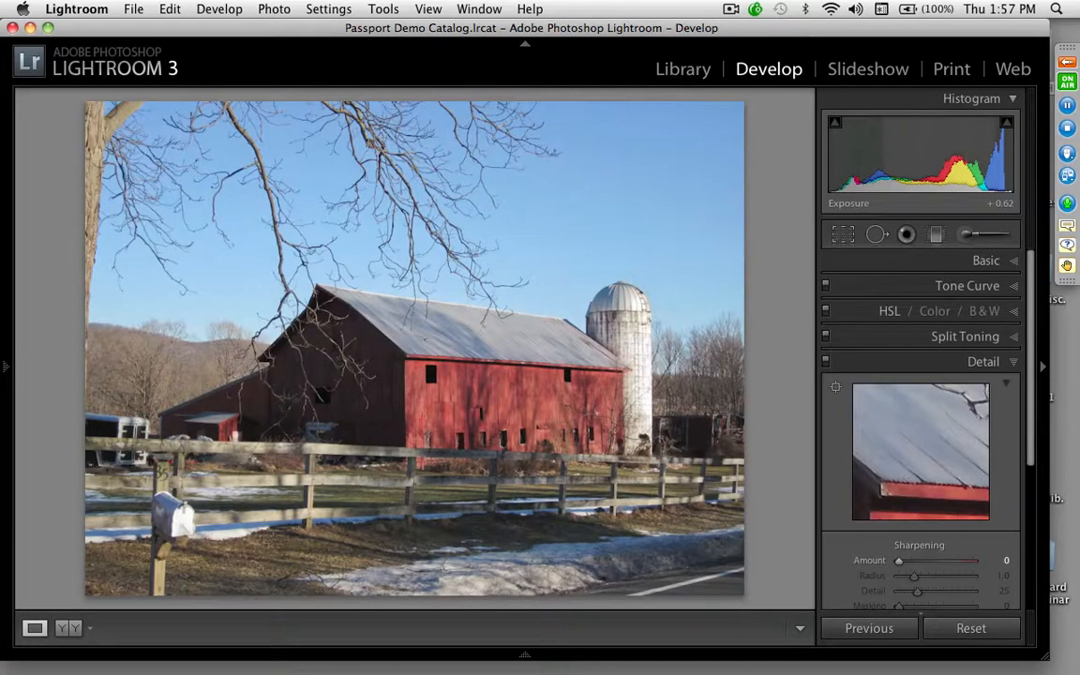
left_click_drag(938, 159, 928, 160)
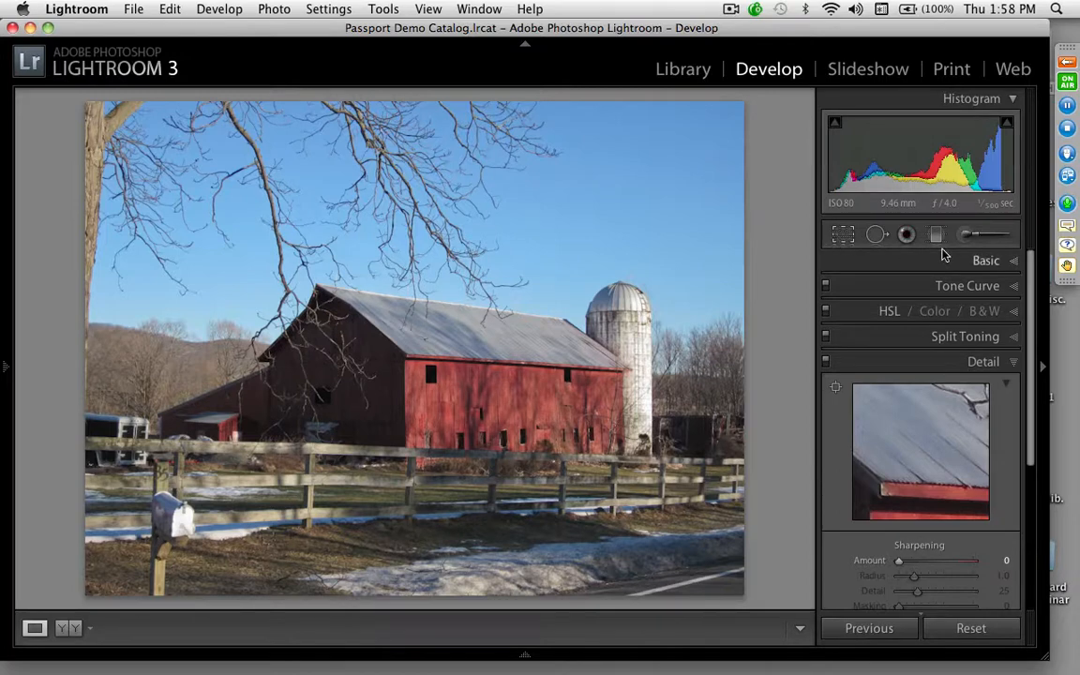
Step: Show and hide the Crop & Straighten overlay on the barn photo twice
left_click(844, 235)
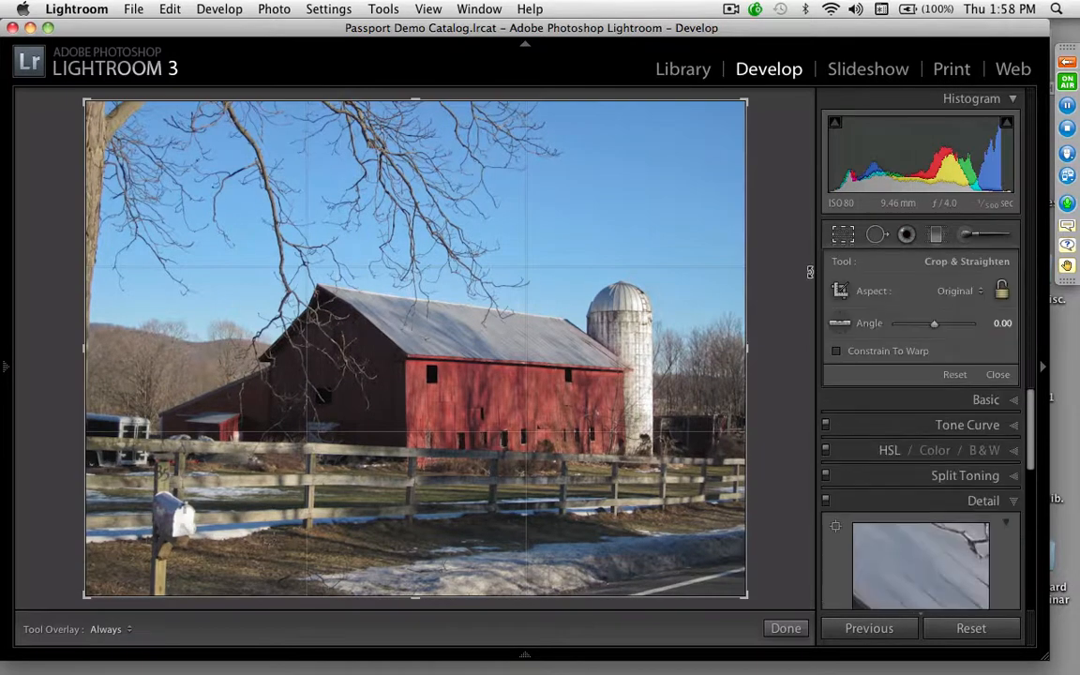
key("r")
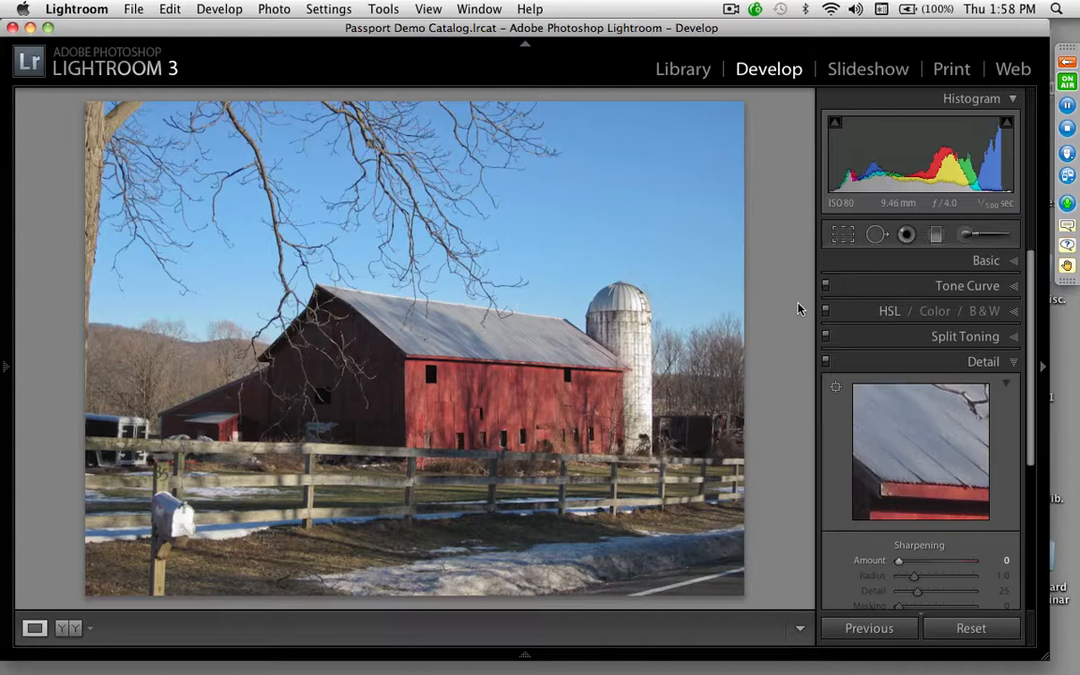
key("r")
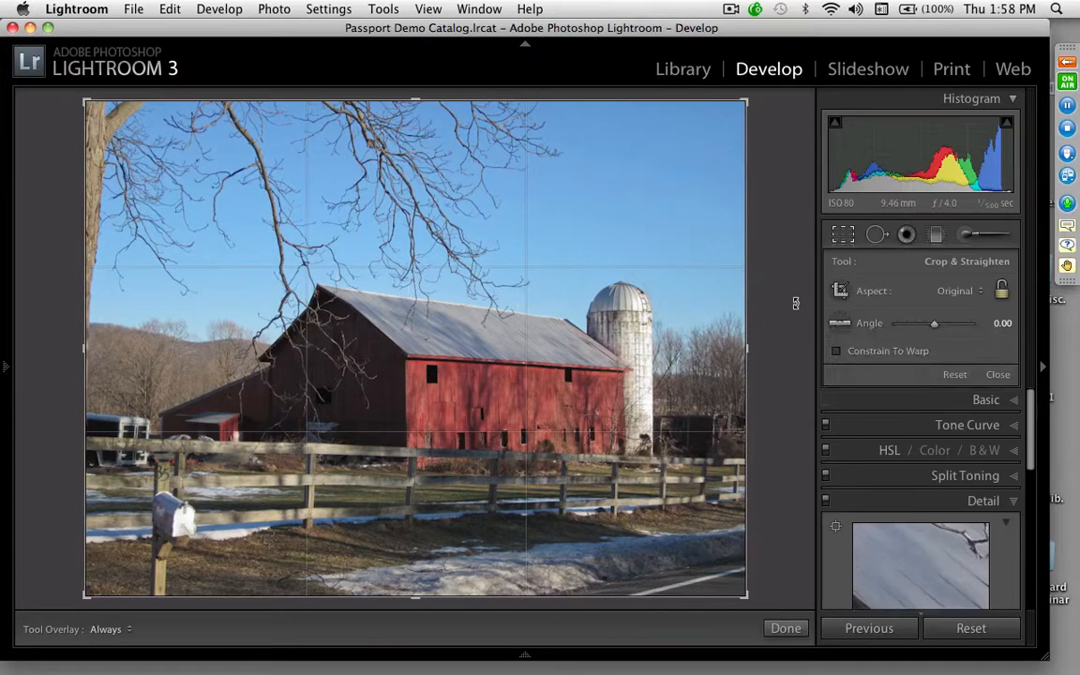
key("r")
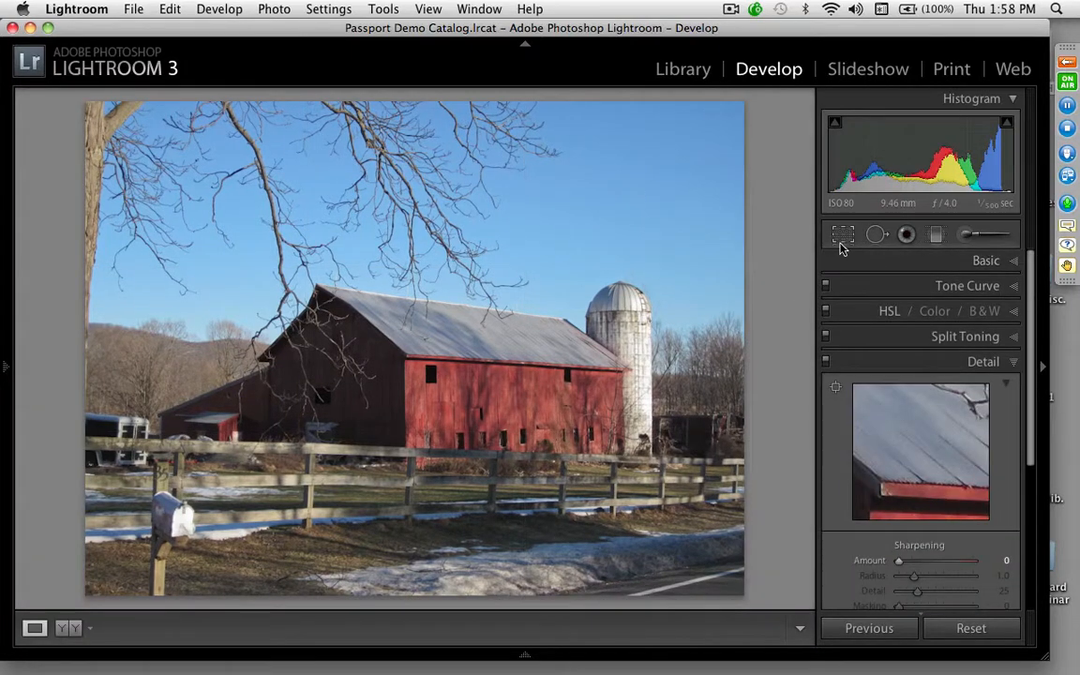
Step: Start a crop on the barn photo that trims a narrow strip off its upper and left edges
left_click(840, 238)
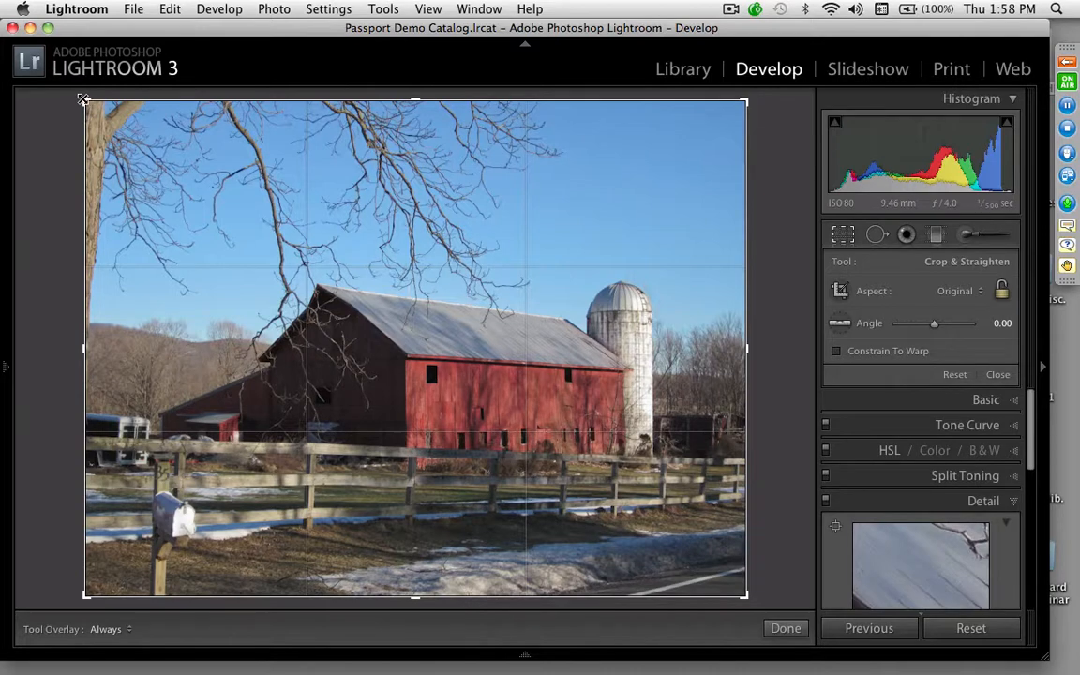
left_click_drag(86, 101, 105, 118)
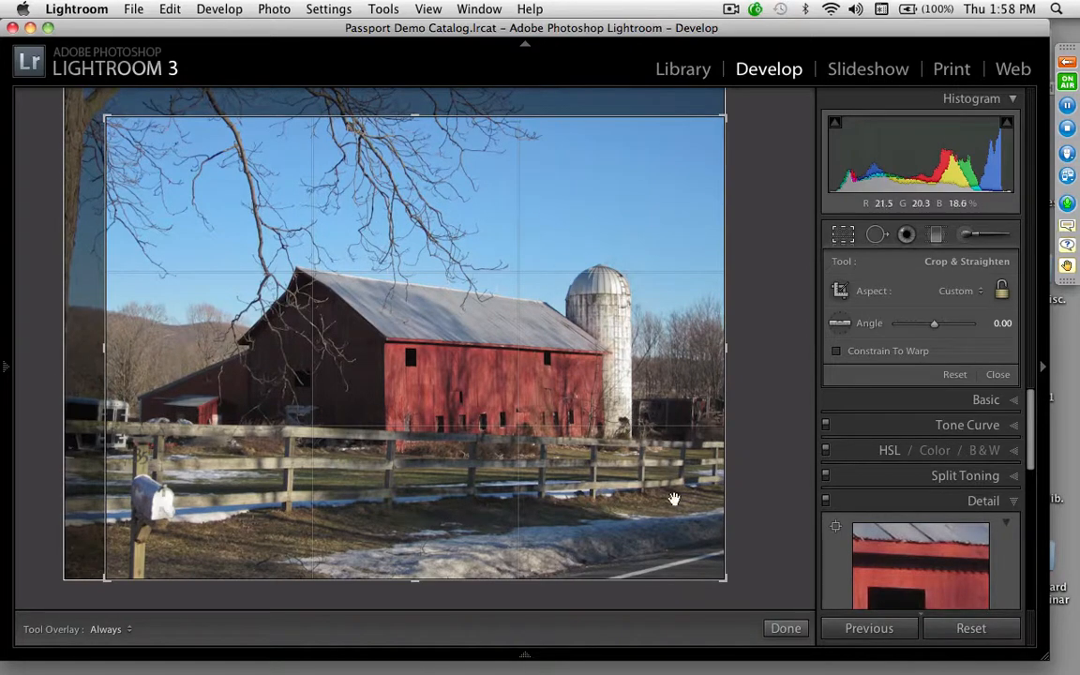
mouse_move(723, 579)
left_mouse_down()
mouse_move(708, 565)
mouse_move(709, 581)
mouse_move(723, 583)
left_mouse_up()
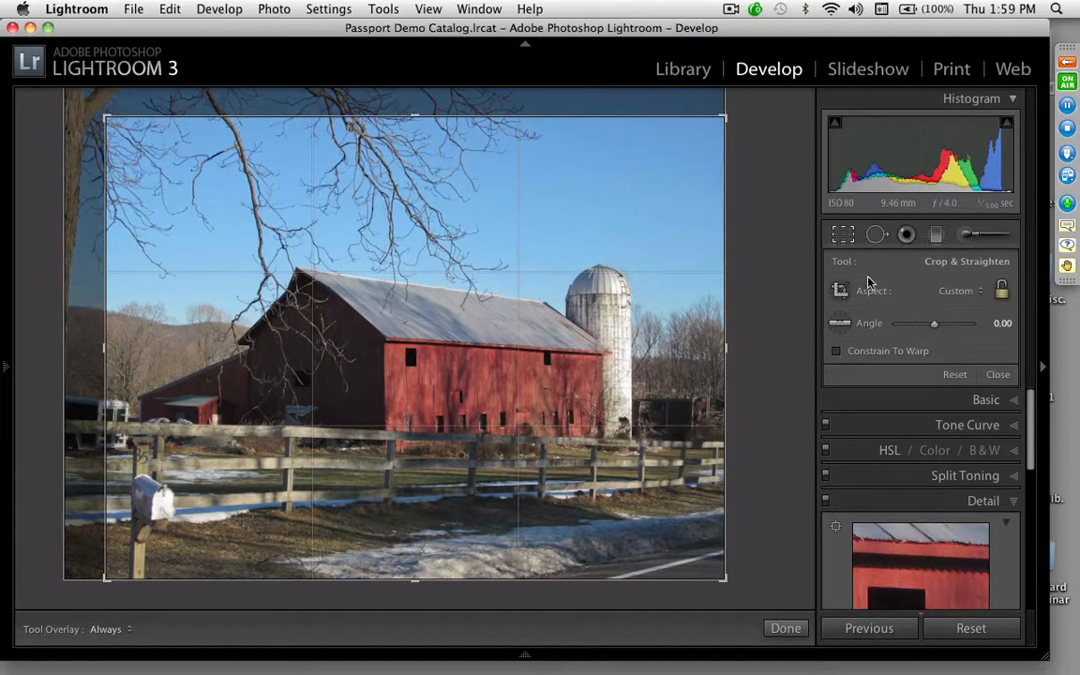
Step: Set the crop aspect to 4 x 5 / 8 x 10, tighten the crop around the barn and apply it
left_click(955, 293)
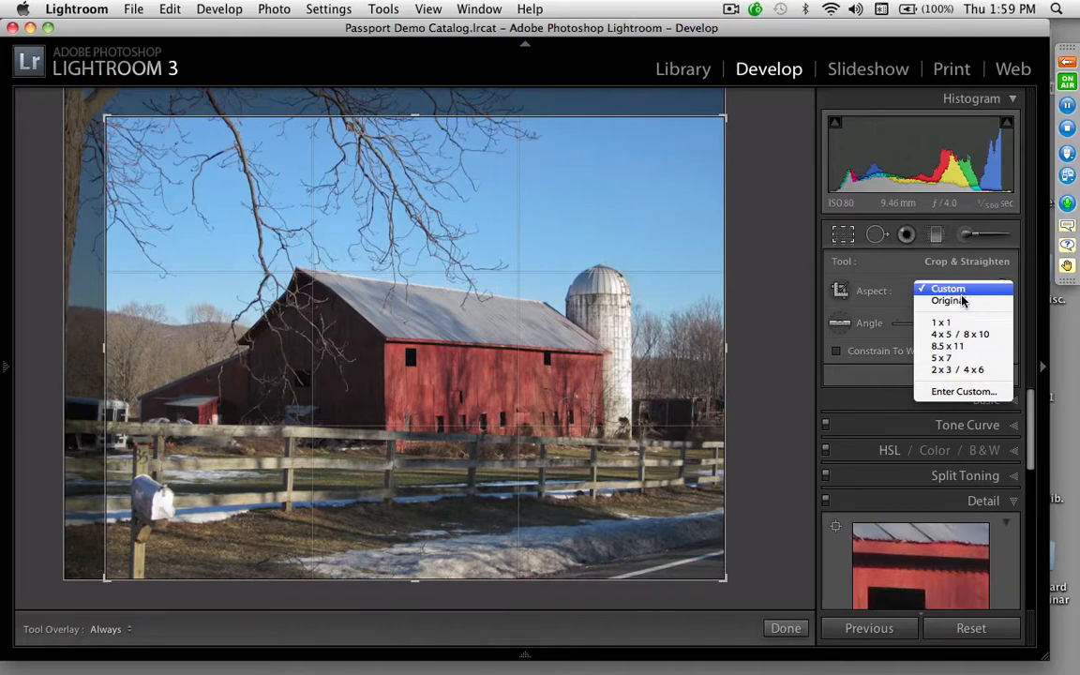
left_click(968, 335)
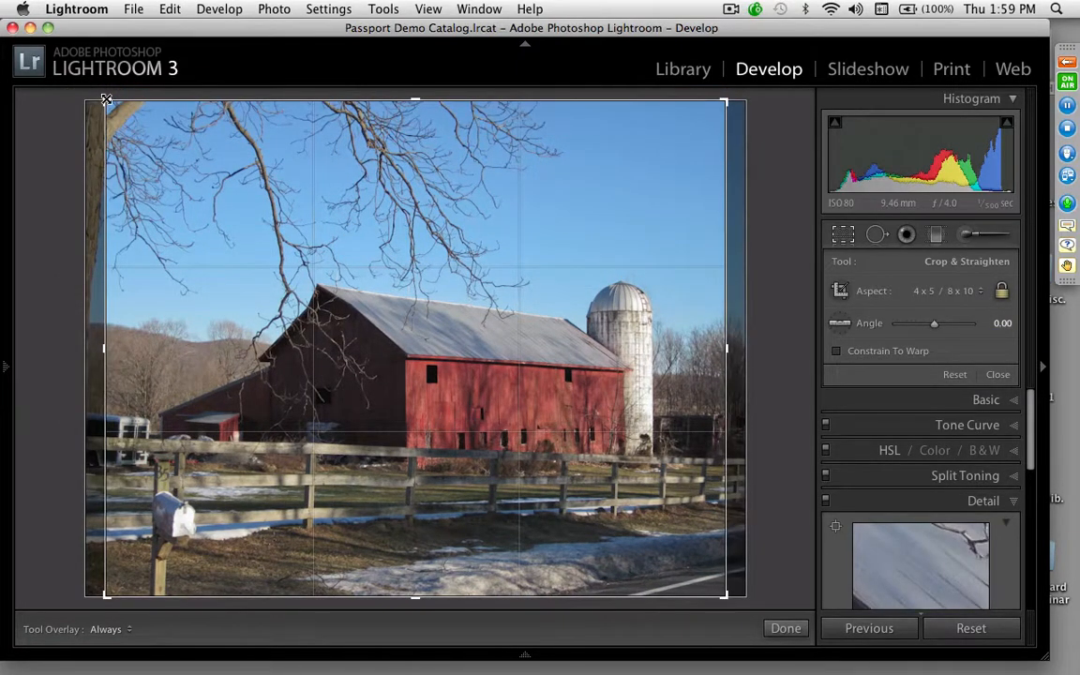
left_click_drag(106, 101, 69, 116)
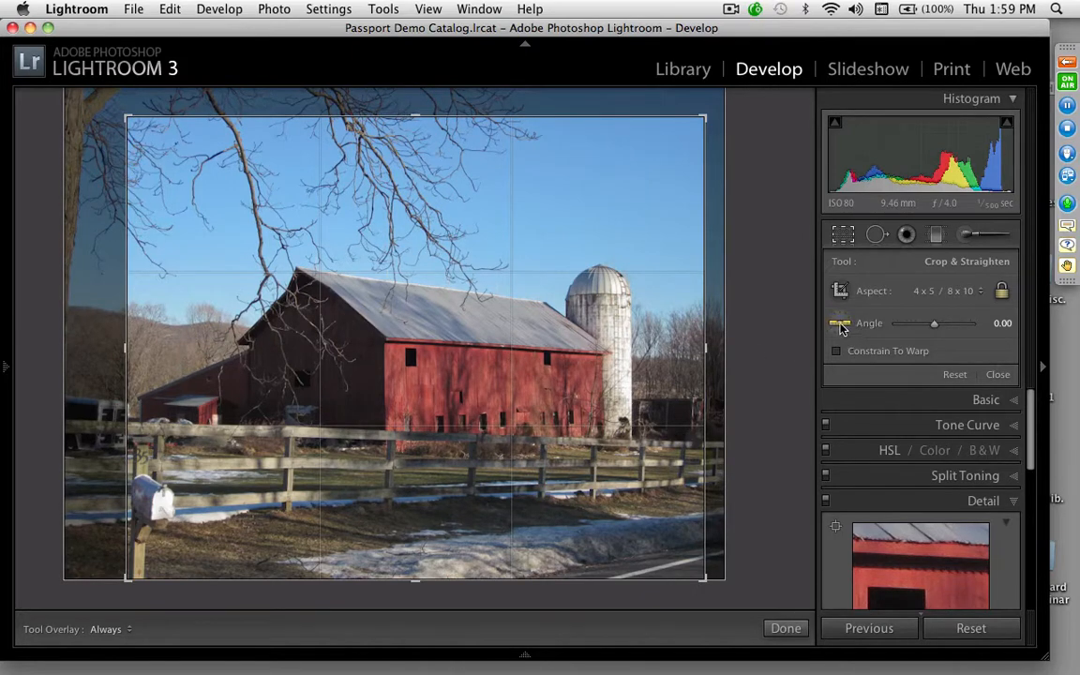
key("Return")
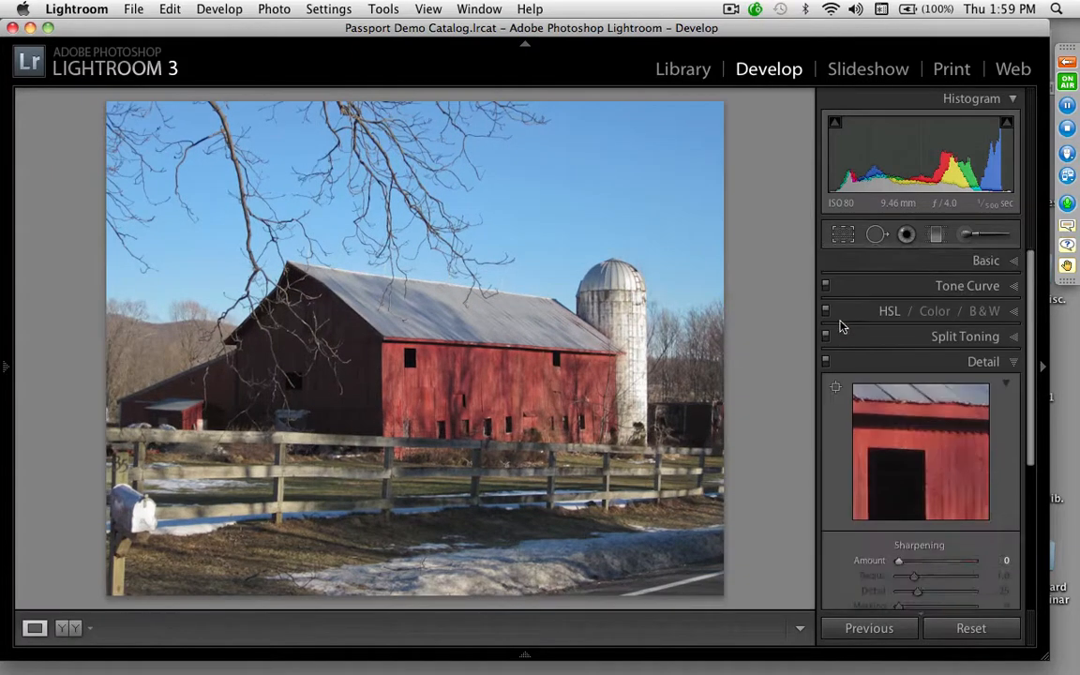
Step: Straighten the barn photo along the eave line above the red wall, to an angle of −3.92, and apply it
left_click(845, 237)
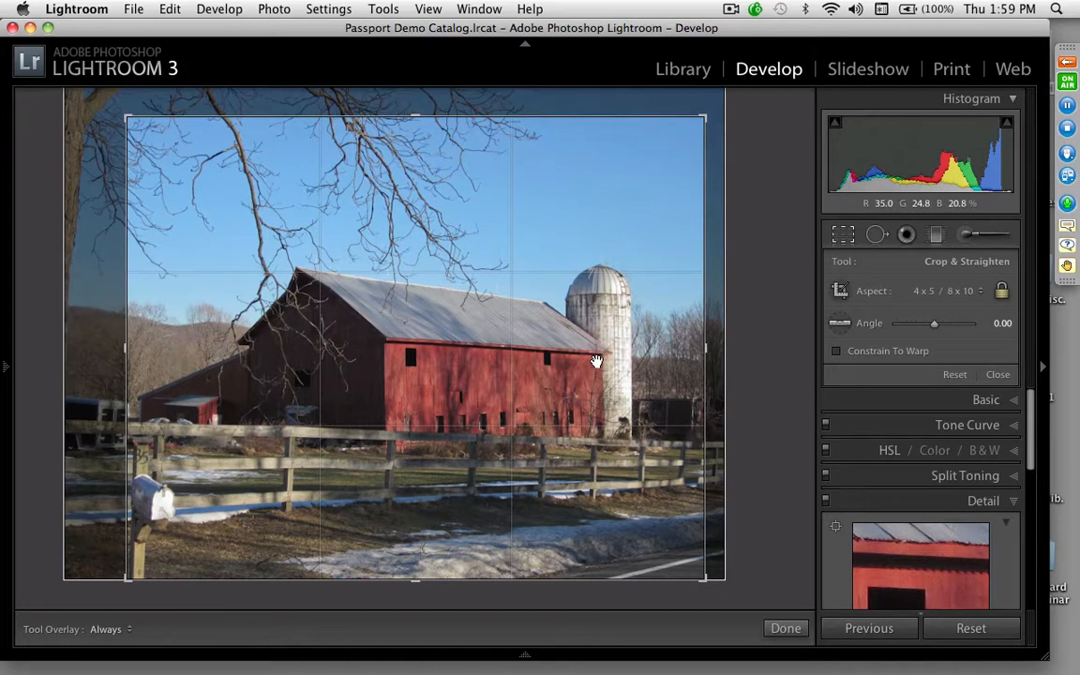
left_click(842, 324)
left_click_drag(439, 350, 608, 355)
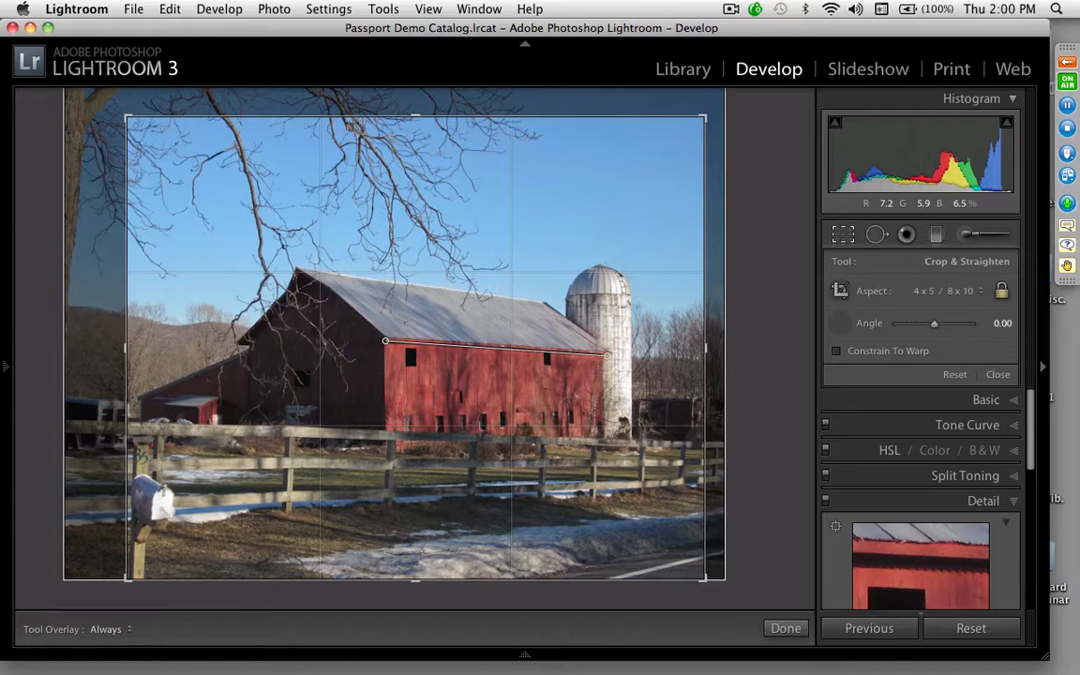
left_click_drag(608, 355, 608, 355)
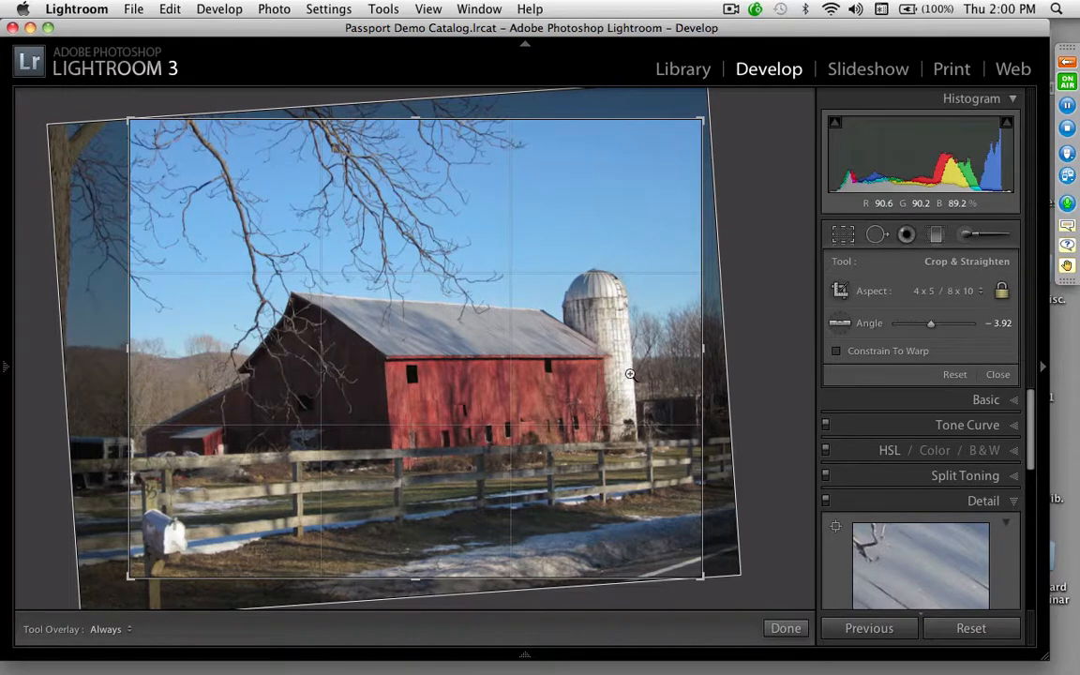
key("Return")
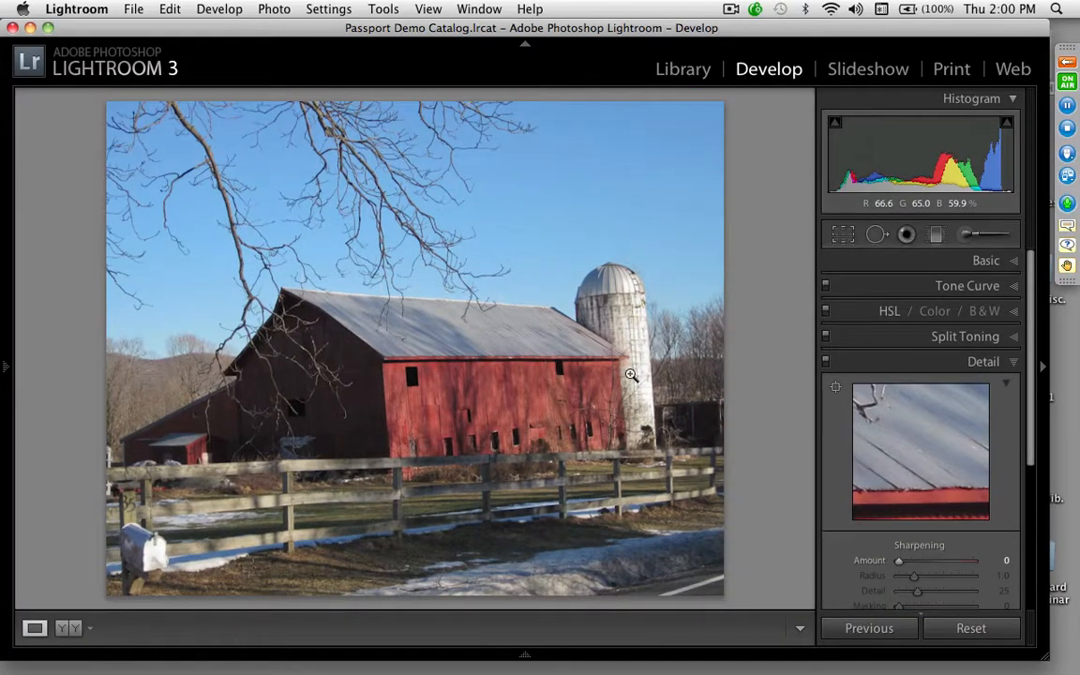
Step: Undo the straightening and the last tightening of the crop on the barn photo
key("super+z")
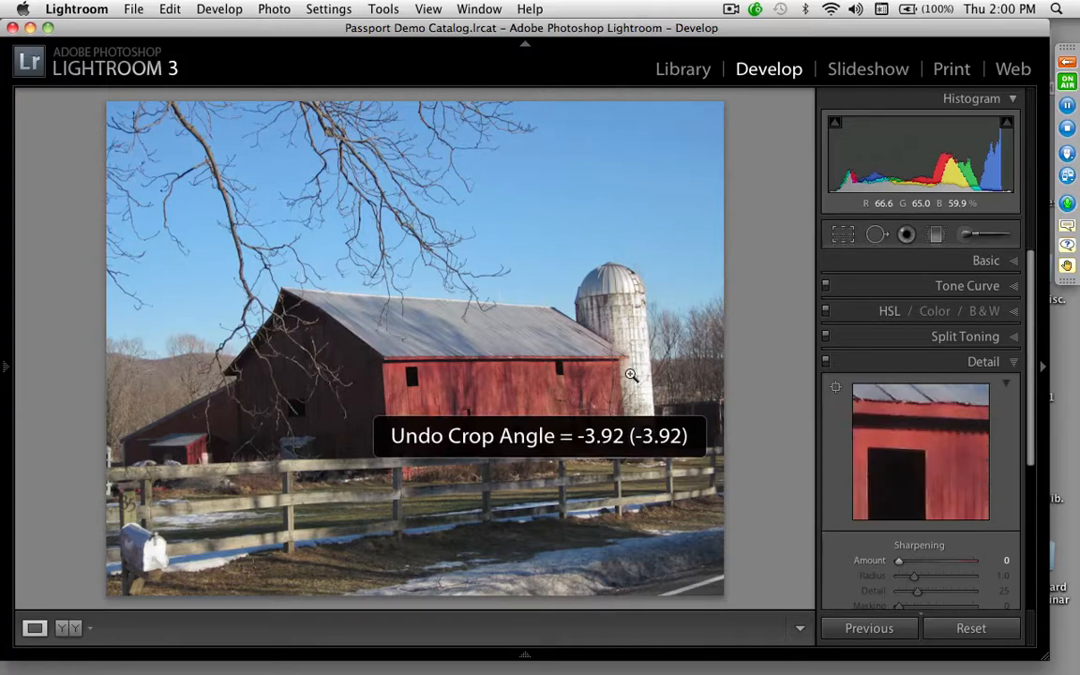
key("super+z")
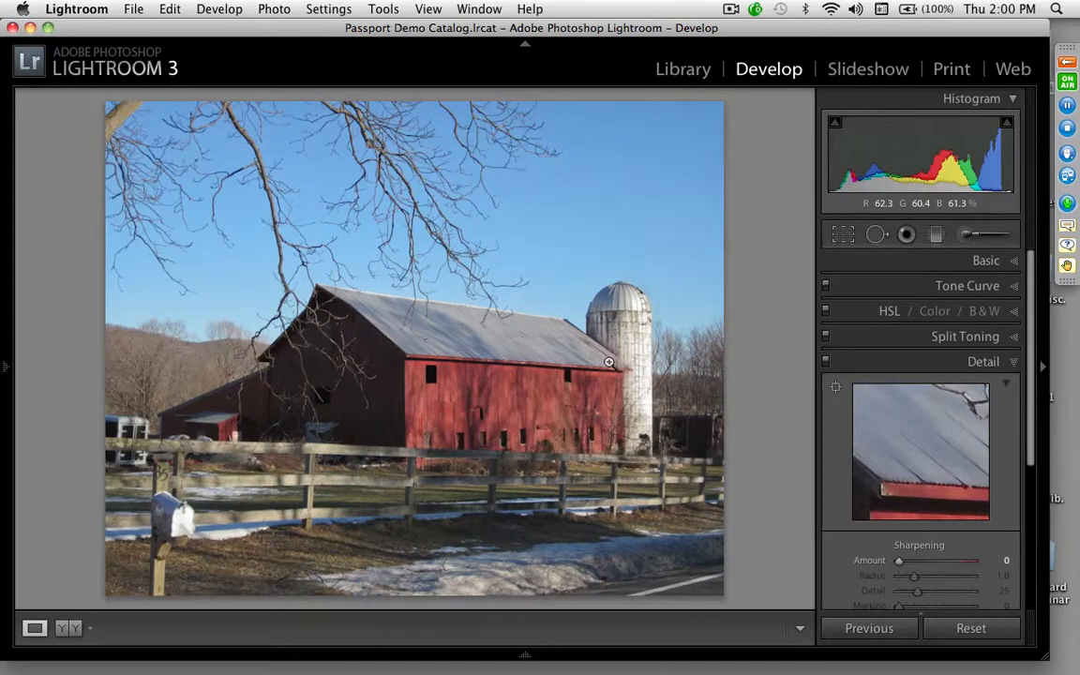
left_click(551, 328)
left_click(557, 357)
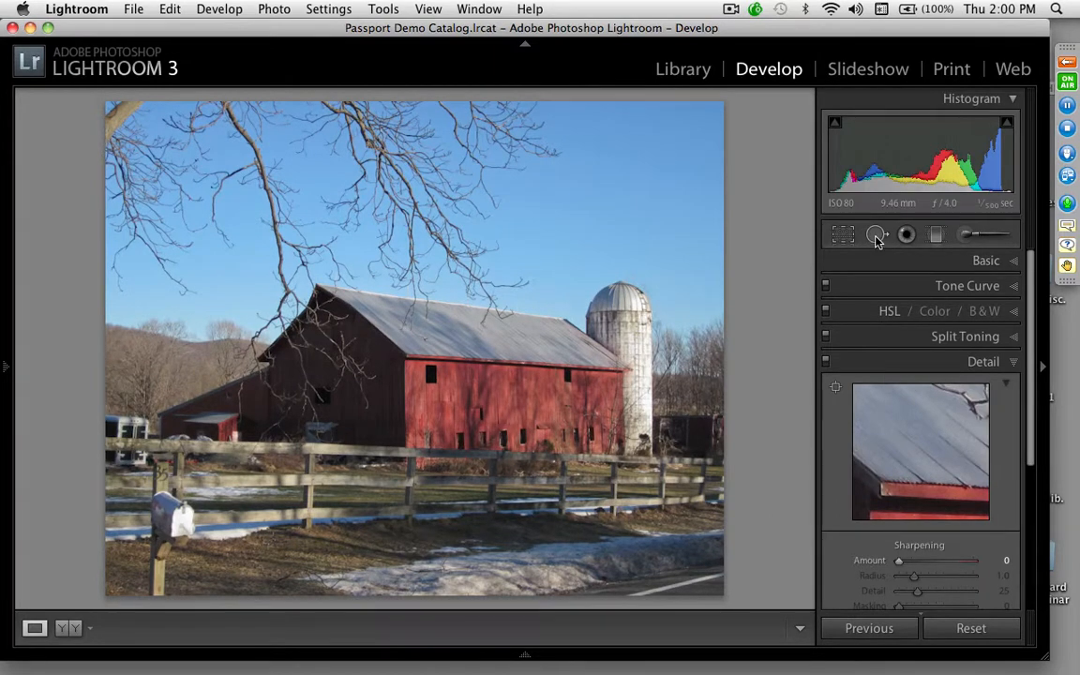
Step: Activate Spot Removal in Heal mode, enlarge the brush to 80 and bring the branches over the barn roof into close view
left_click(877, 237)
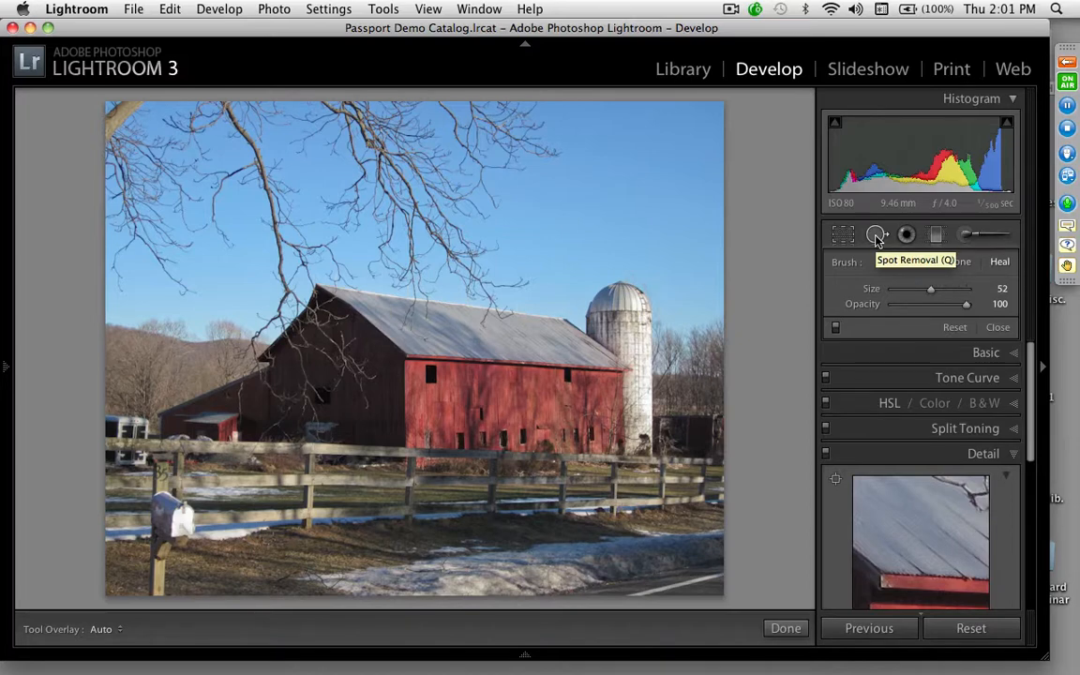
left_click(877, 236)
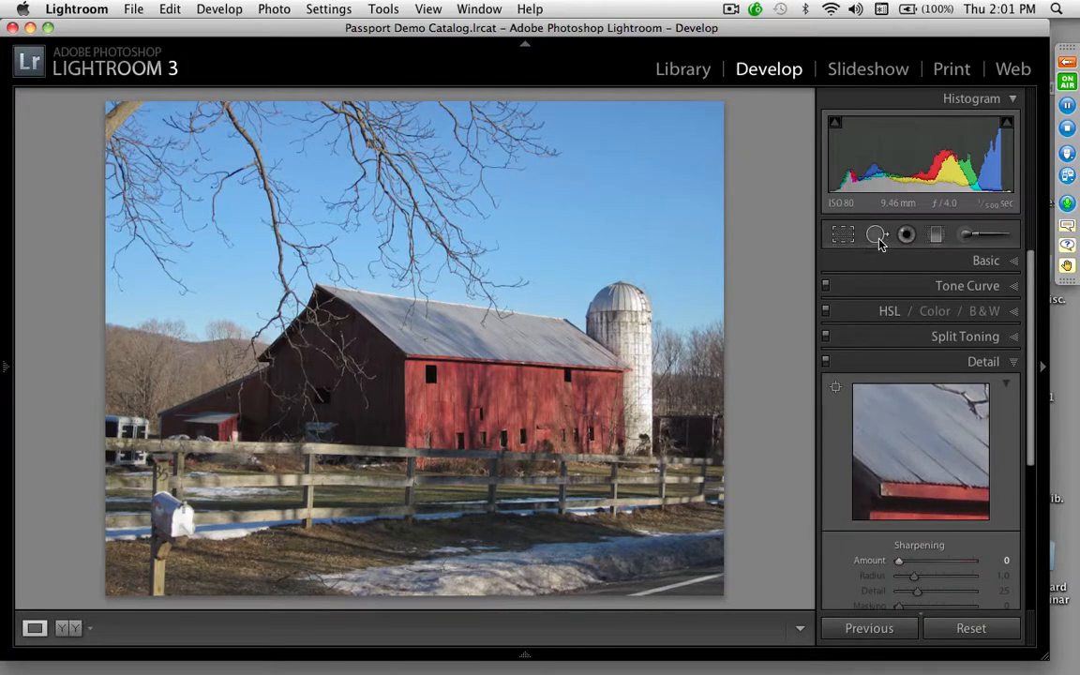
left_click(876, 235)
scroll(567, 170, "up", 5)
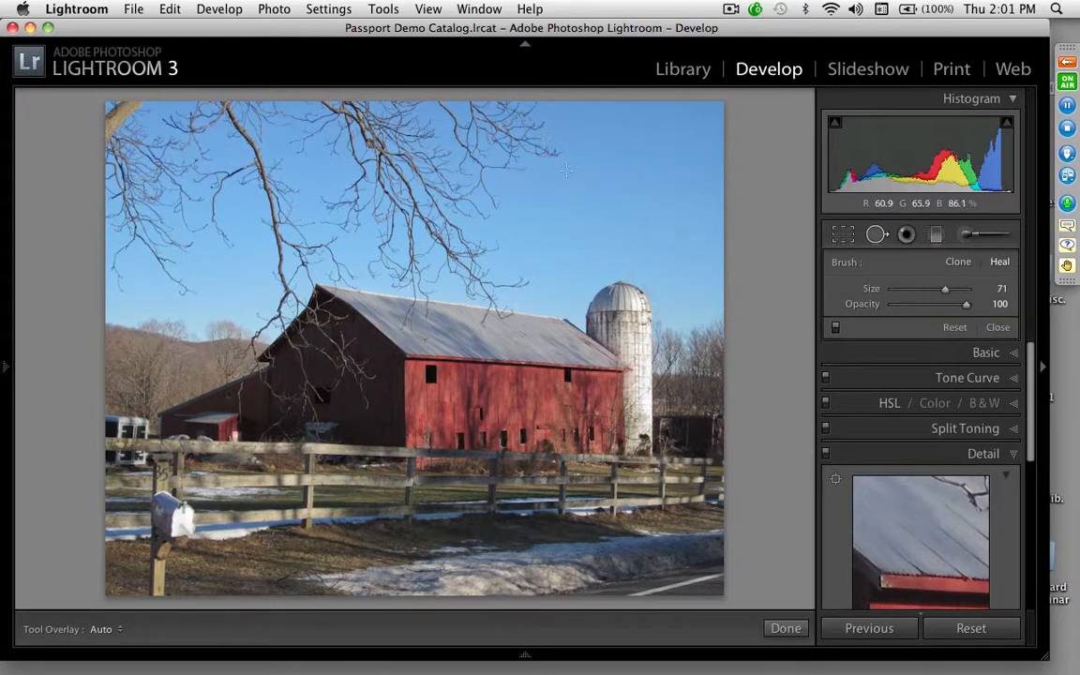
scroll(563, 169, "up", 1)
key("z")
left_click_drag(275, 264, 692, 408)
left_click_drag(418, 339, 642, 438)
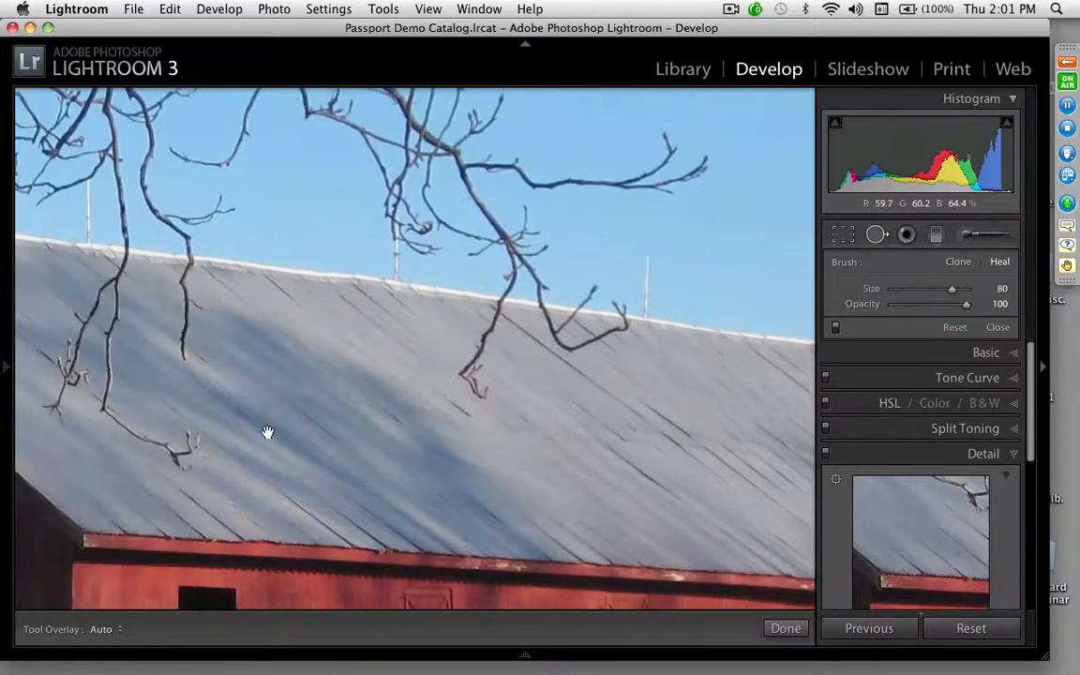
left_click_drag(266, 434, 451, 434)
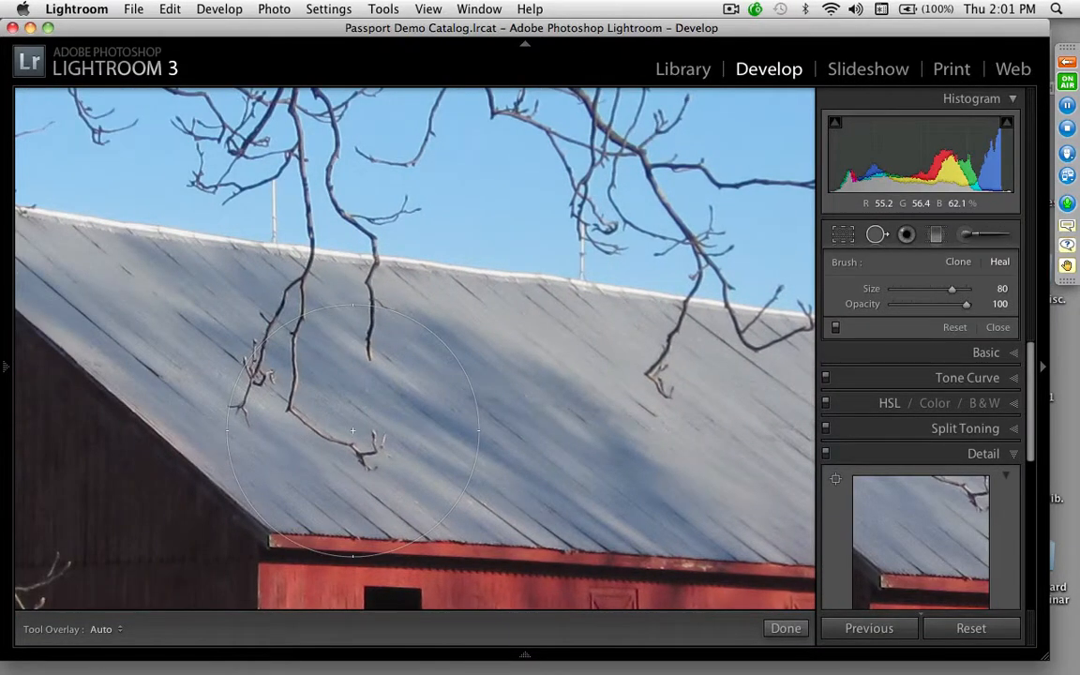
Step: Reduce the Heal brush size to 75 and heal the branch tip over the barn roof, sampling the roof area just to its right
scroll(352, 430, "down", 2)
scroll(353, 430, "down", 2)
scroll(353, 431, "down", 1)
left_click(373, 454)
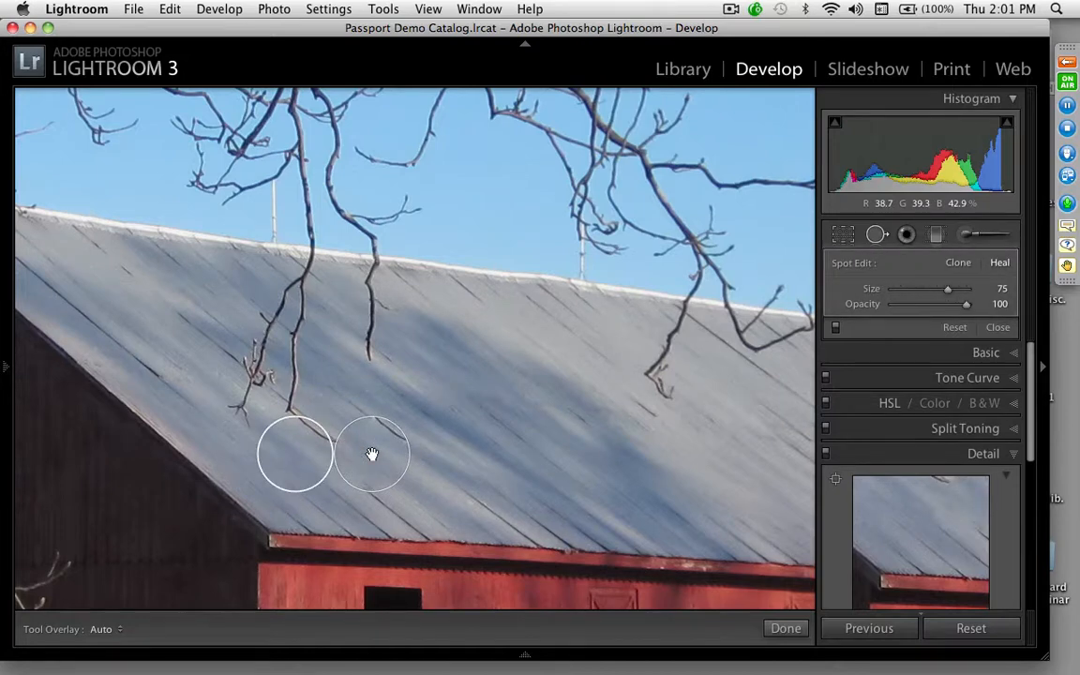
key("super+z")
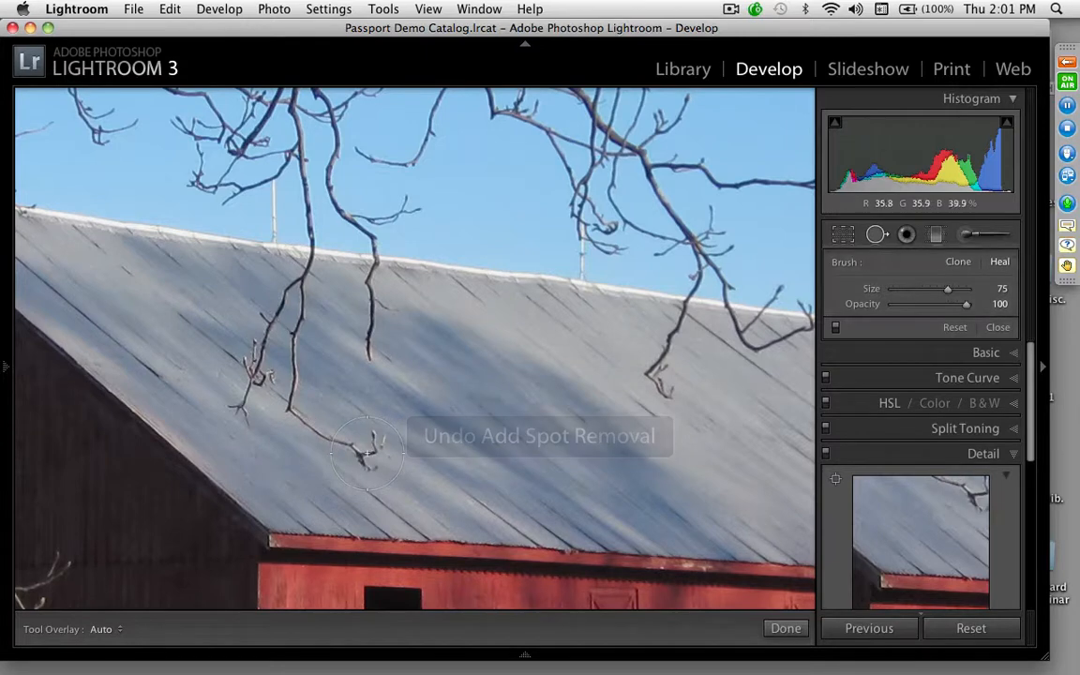
mouse_move(366, 455)
left_mouse_down()
mouse_move(469, 461)
mouse_move(447, 454)
mouse_move(443, 473)
left_mouse_up()
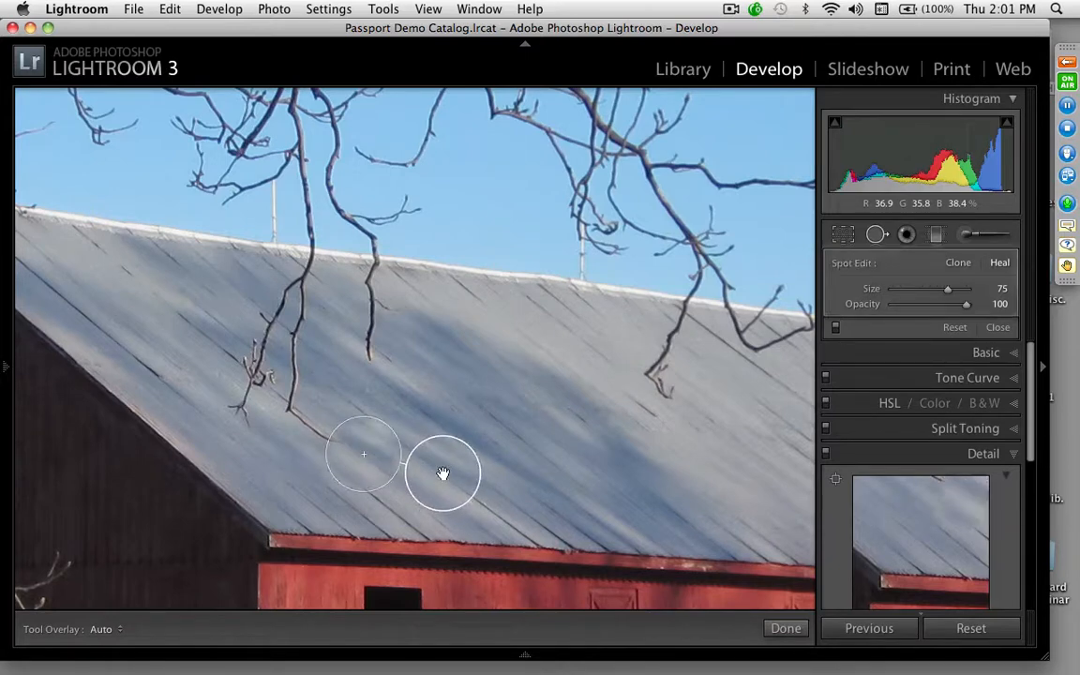
Step: Deselect the photo, undo the deselection, and examine the healed roof and the dark barn wall at full view and close up
key("super+d")
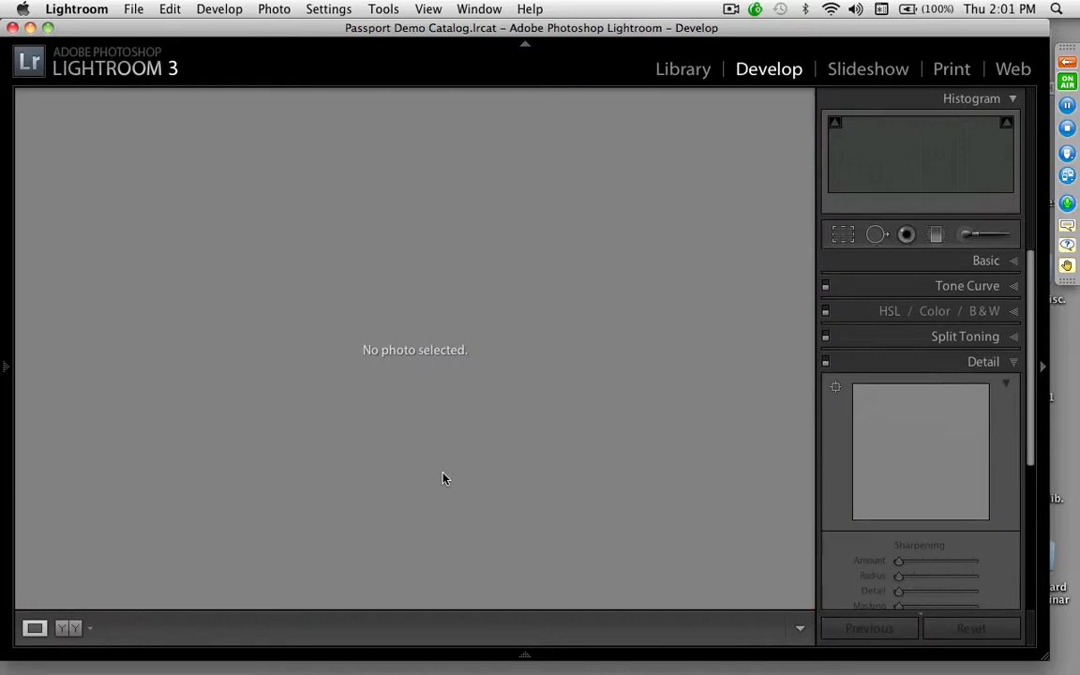
key("super+z")
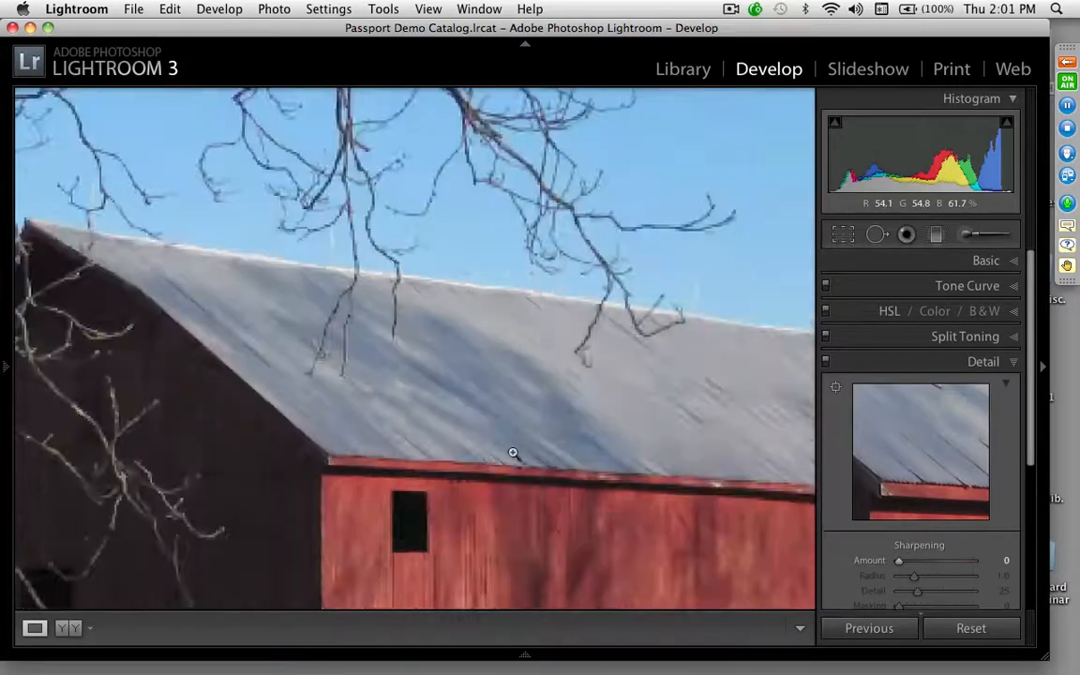
left_click(513, 453)
left_click(394, 342)
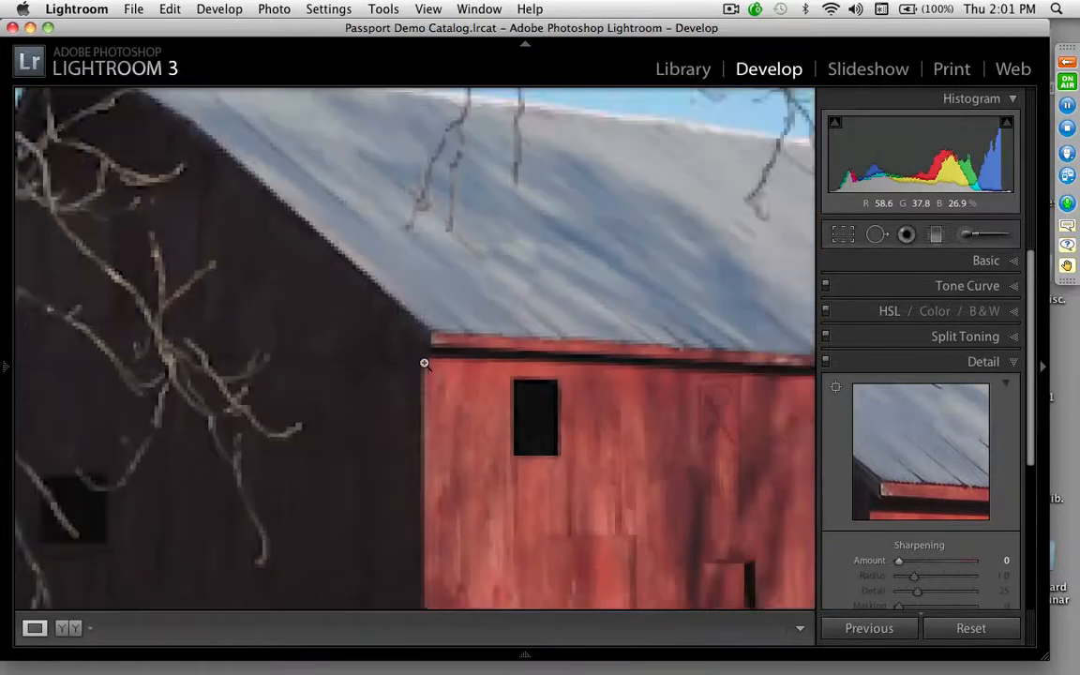
left_click(471, 298)
left_click(470, 297)
left_click(355, 502)
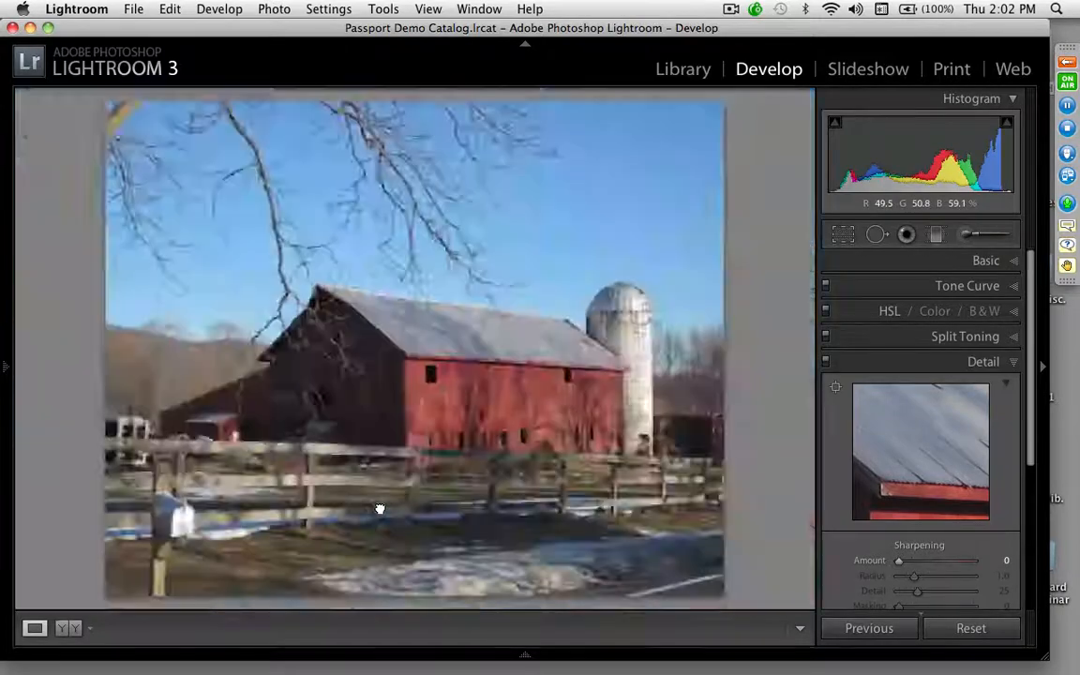
left_click(413, 338)
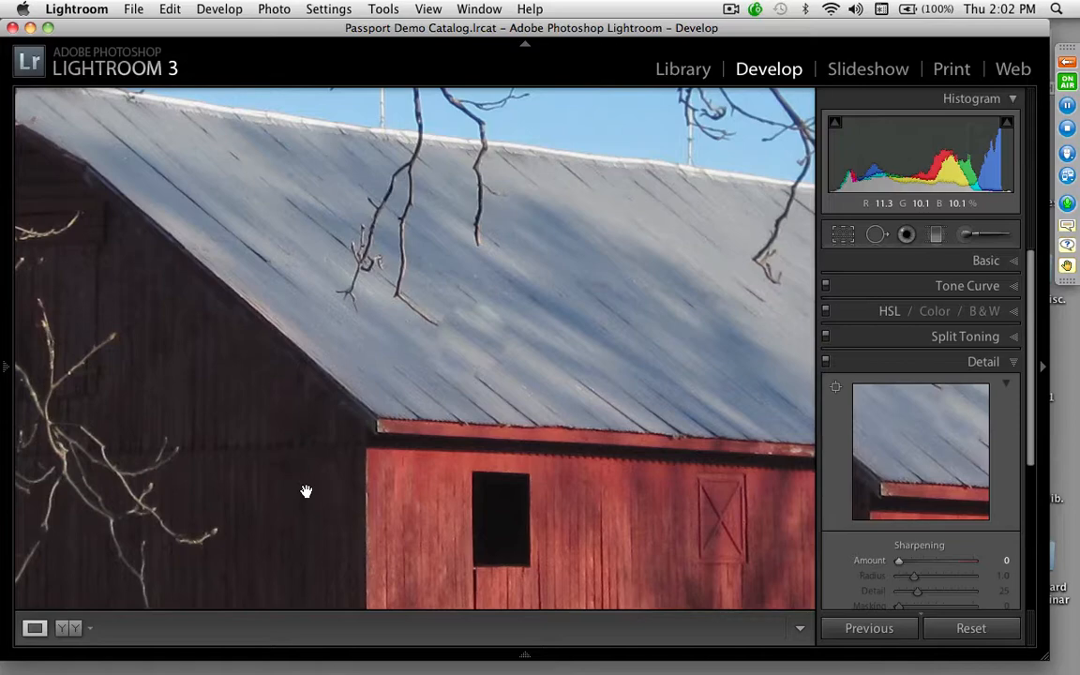
left_click_drag(306, 491, 574, 181)
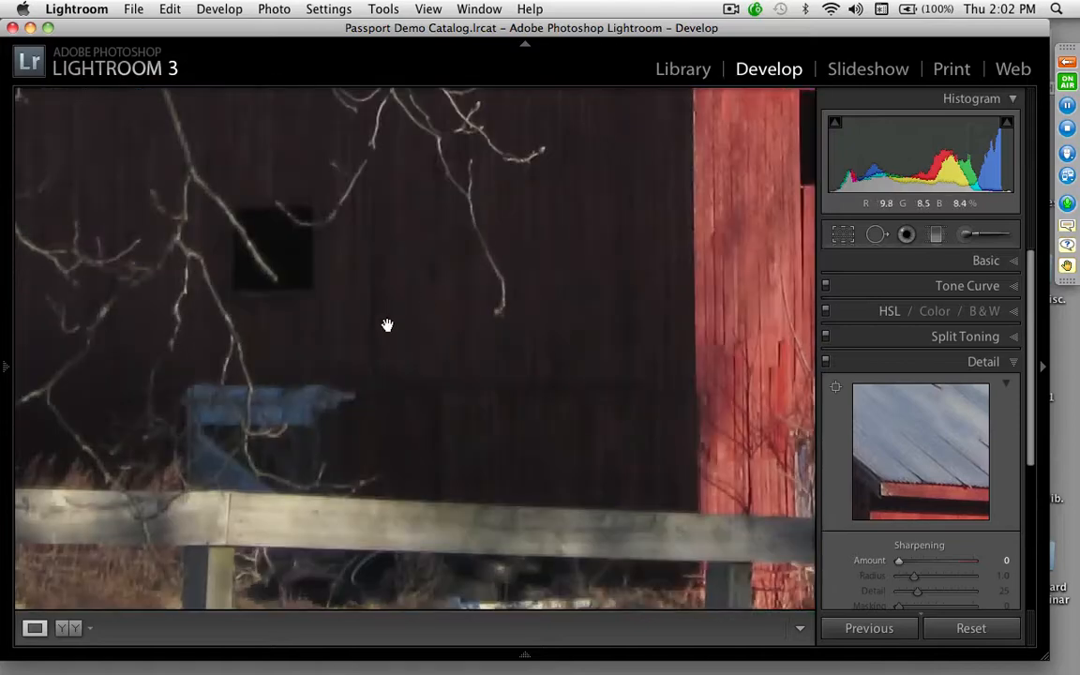
Step: Examine the mailbox area close up, review the external editors available for the photo, and return to the full view
left_click_drag(386, 324, 555, 103)
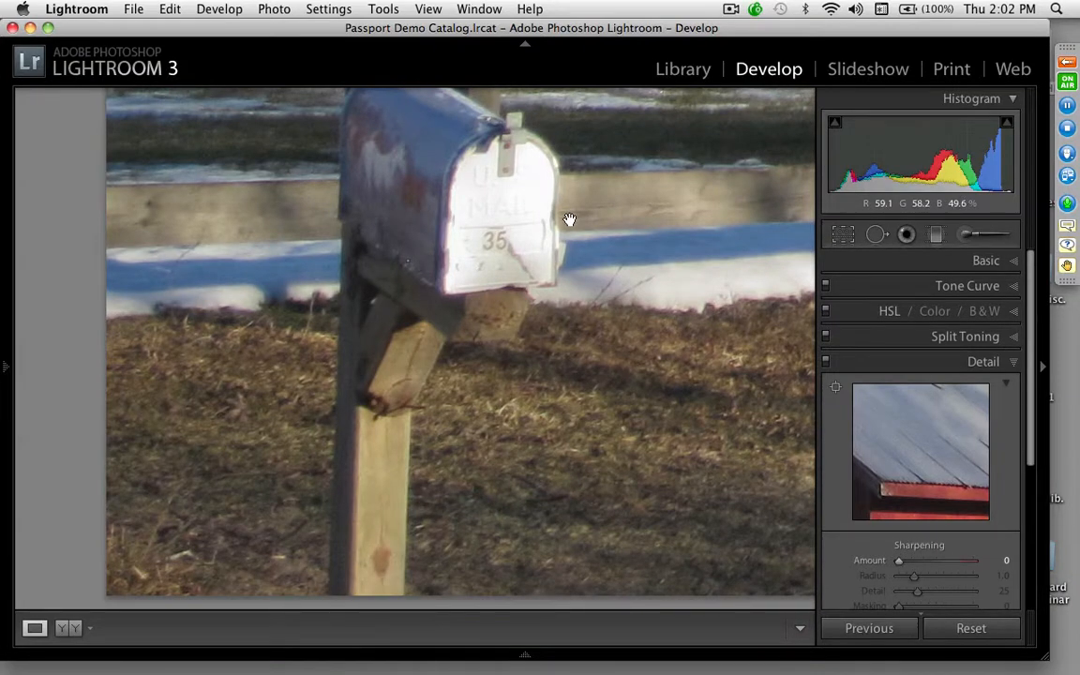
left_click(275, 9)
mouse_move(362, 98)
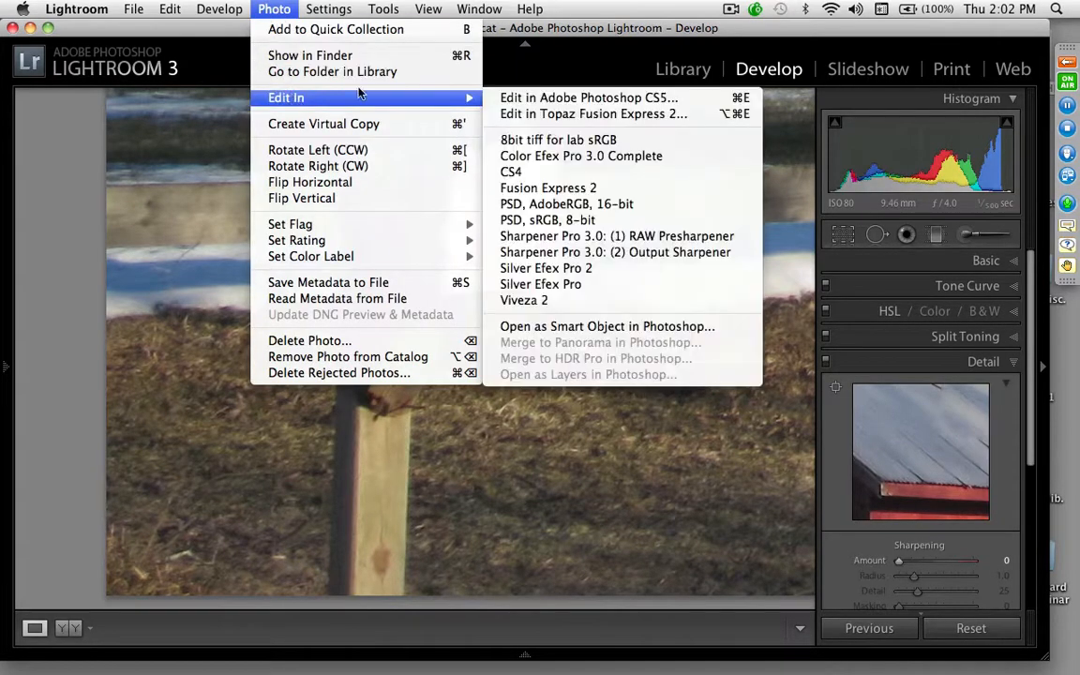
left_click(611, 110)
left_click(510, 553)
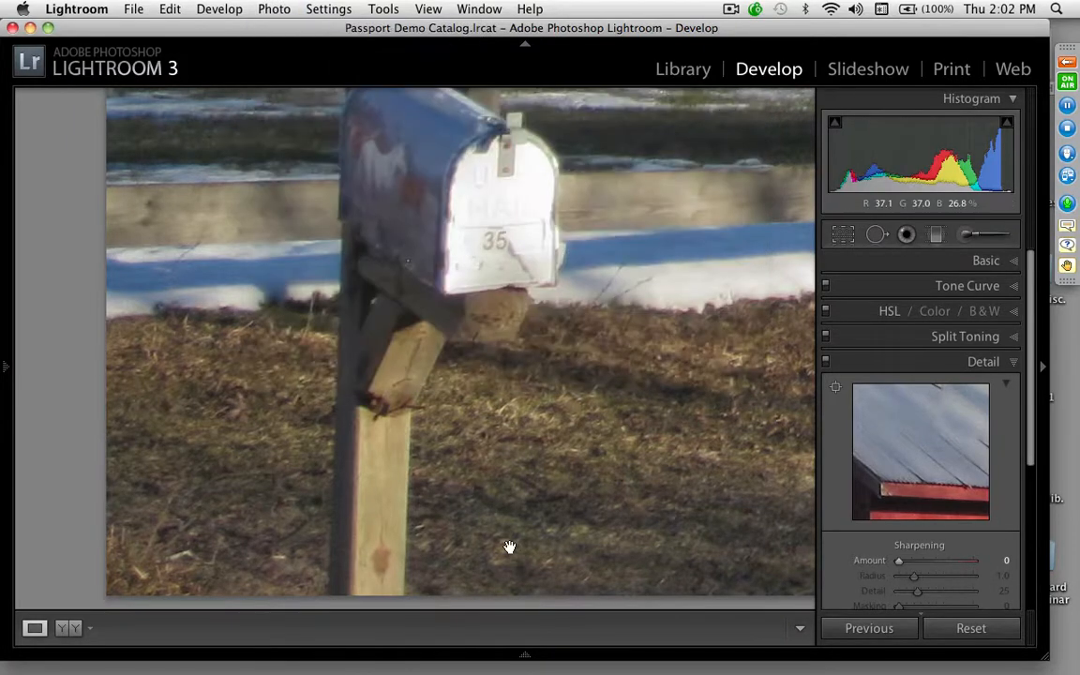
left_click(510, 547)
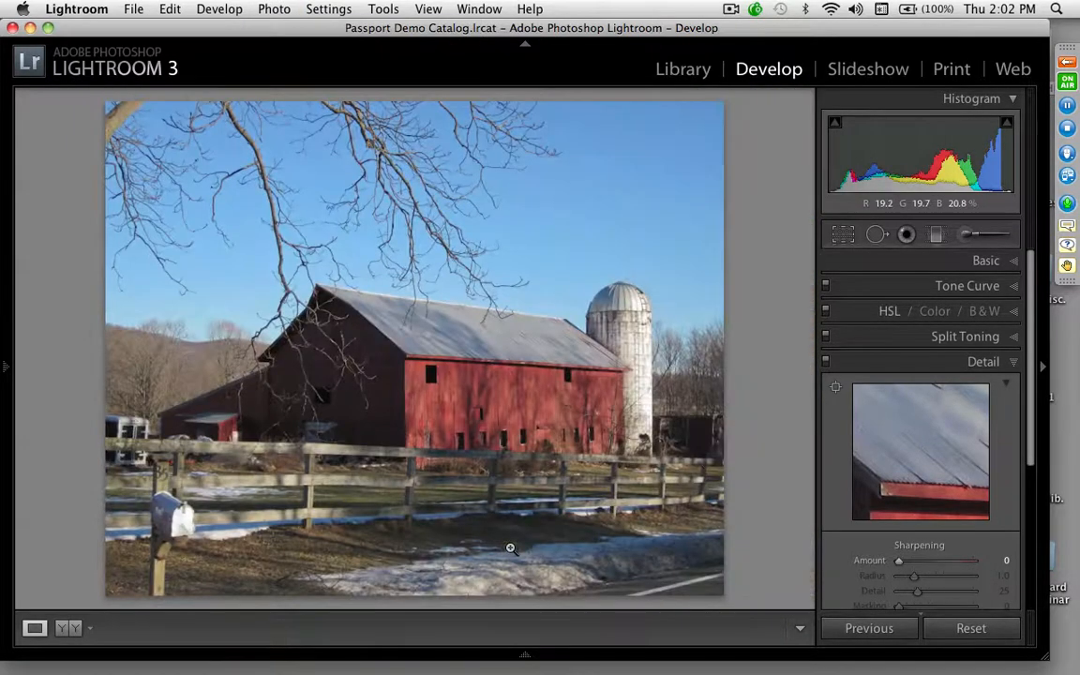
Step: Darken the sky with a slightly tilted Graduated Filter running from the photo's upper edge towards the barn roof, with Exposure −1.08
left_click(935, 244)
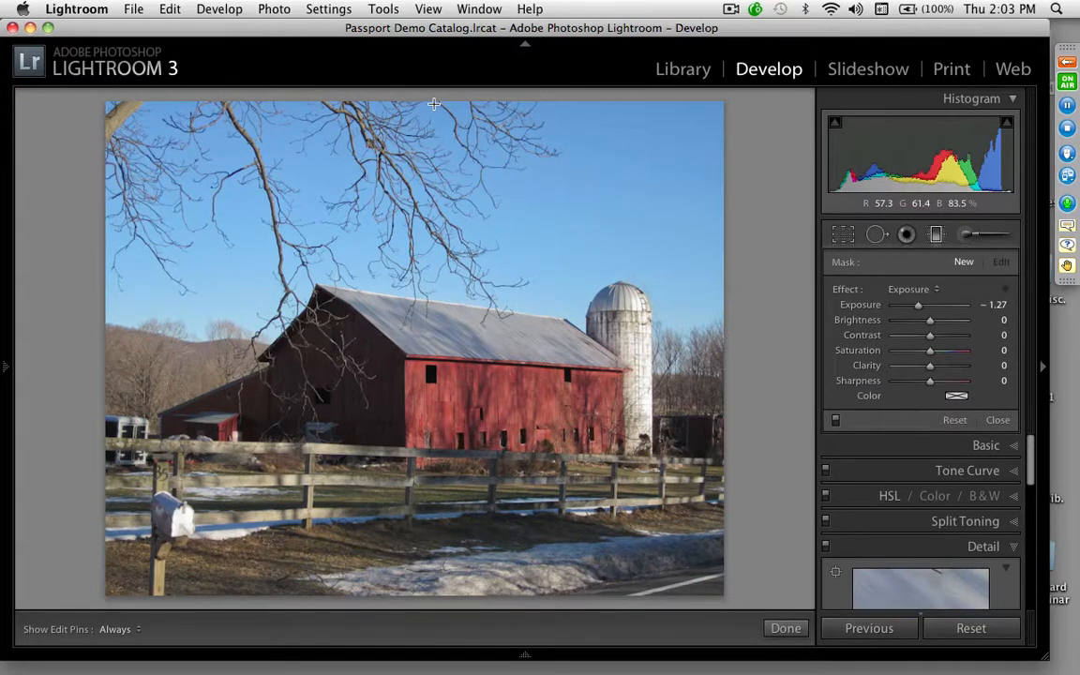
left_click_drag(434, 103, 420, 362)
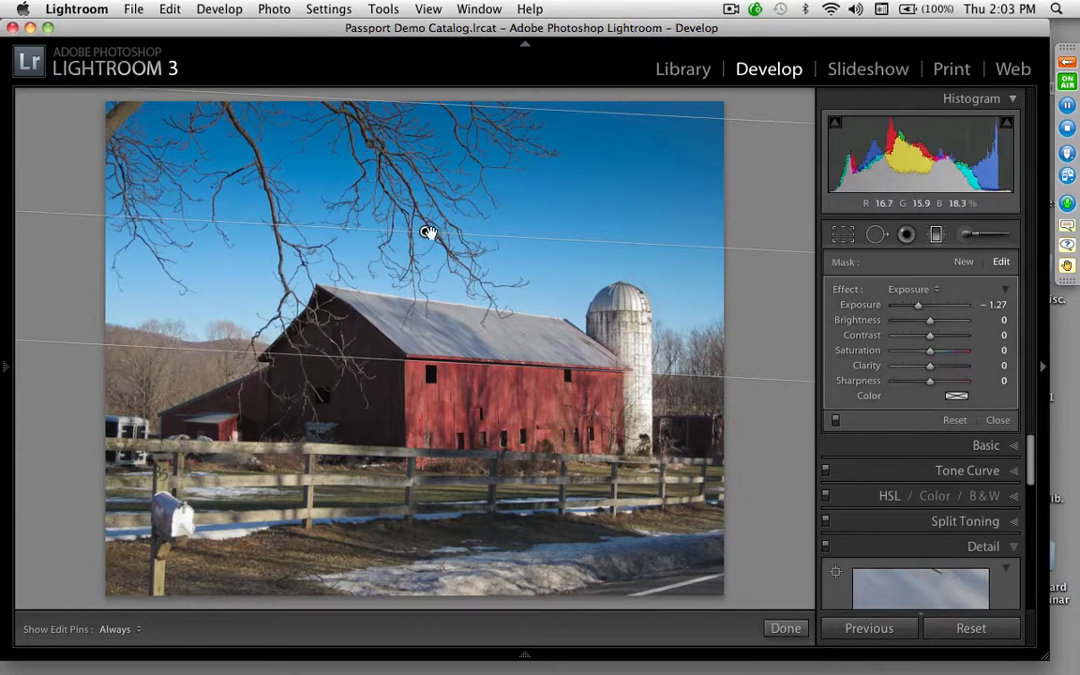
left_click_drag(426, 247, 428, 225)
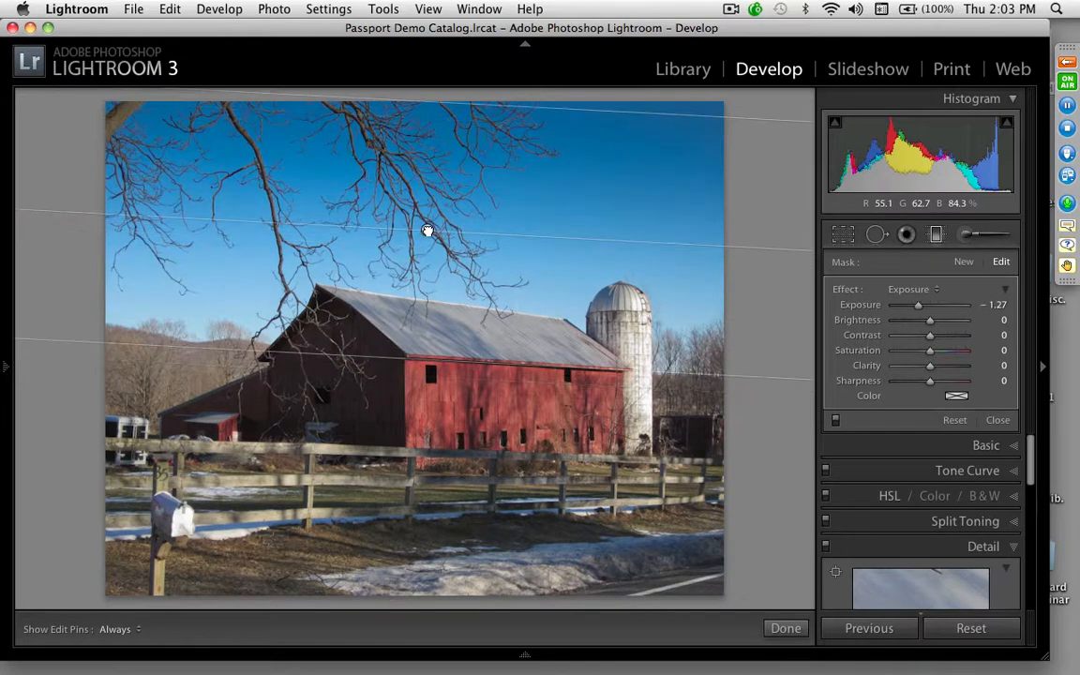
mouse_move(427, 328)
left_mouse_down()
mouse_move(430, 265)
mouse_move(425, 331)
mouse_move(427, 316)
left_mouse_up()
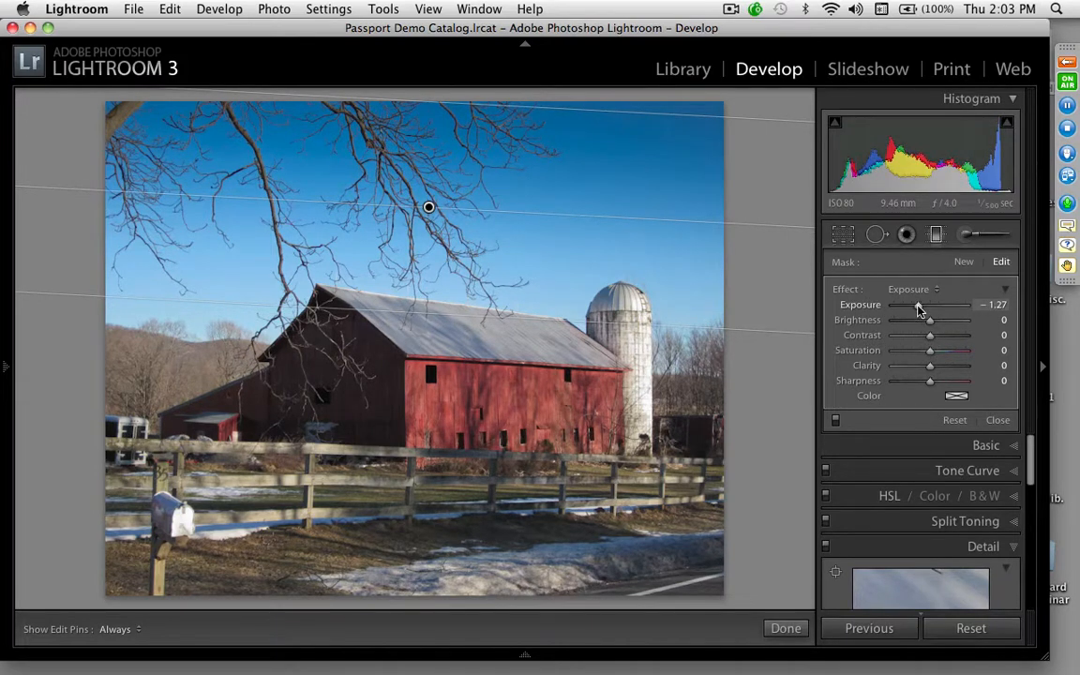
mouse_move(919, 309)
left_mouse_down()
mouse_move(951, 307)
mouse_move(895, 315)
mouse_move(922, 316)
left_mouse_up()
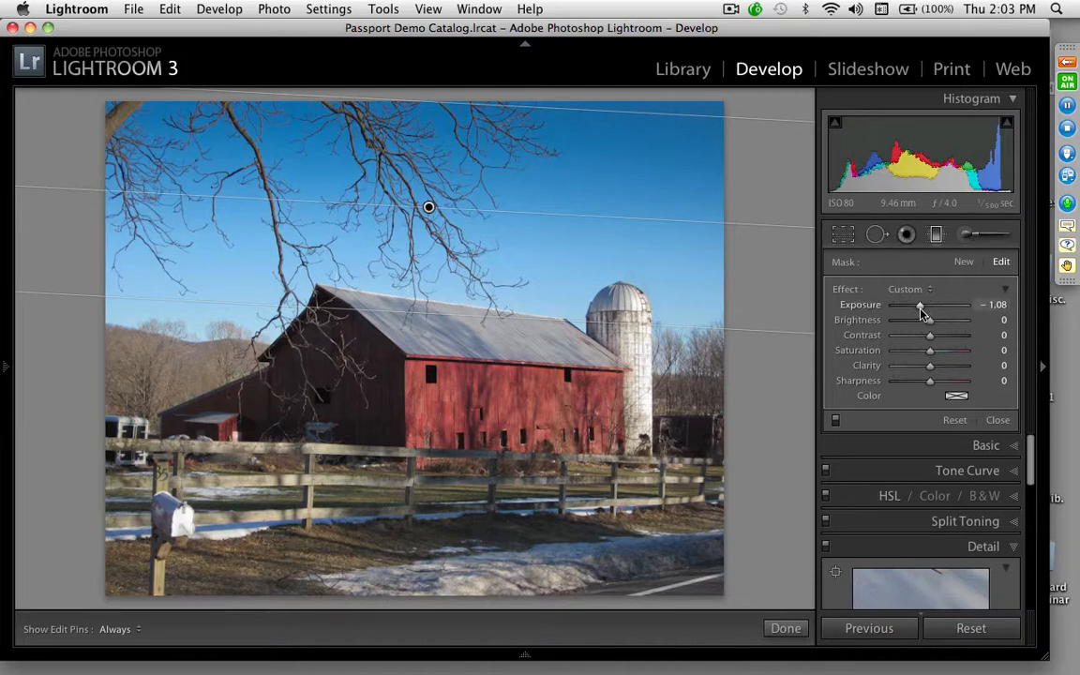
Step: Add a second Graduated Filter upward from the photo's lower edge to the fence, with Exposure −0.99
left_click(963, 263)
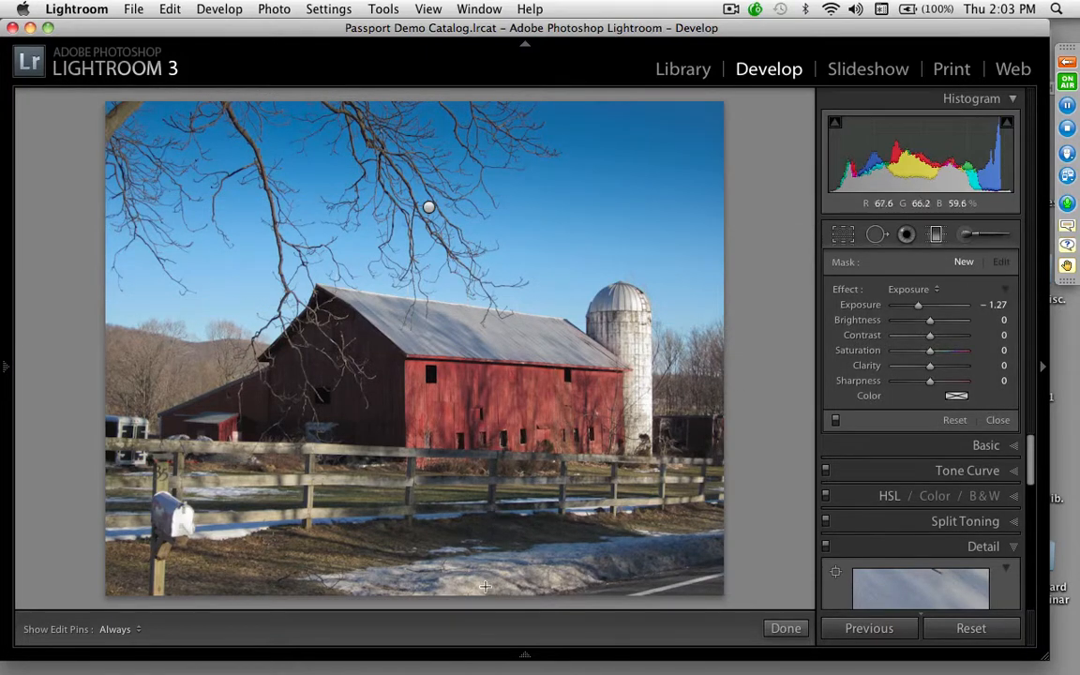
left_click_drag(479, 590, 477, 486)
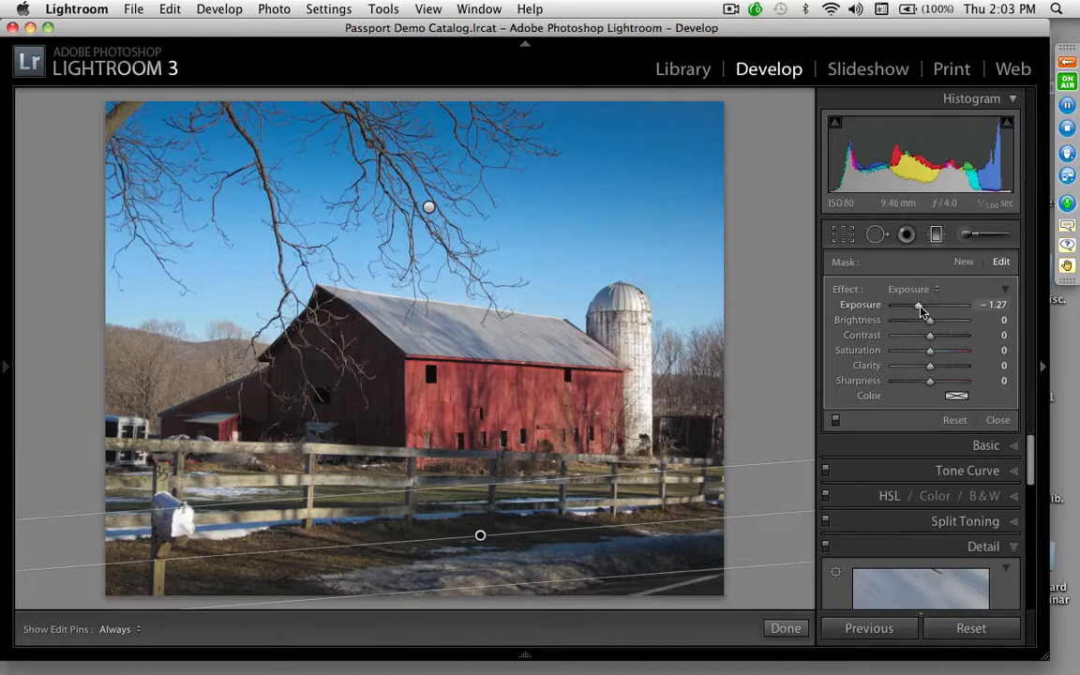
left_click_drag(918, 308, 922, 306)
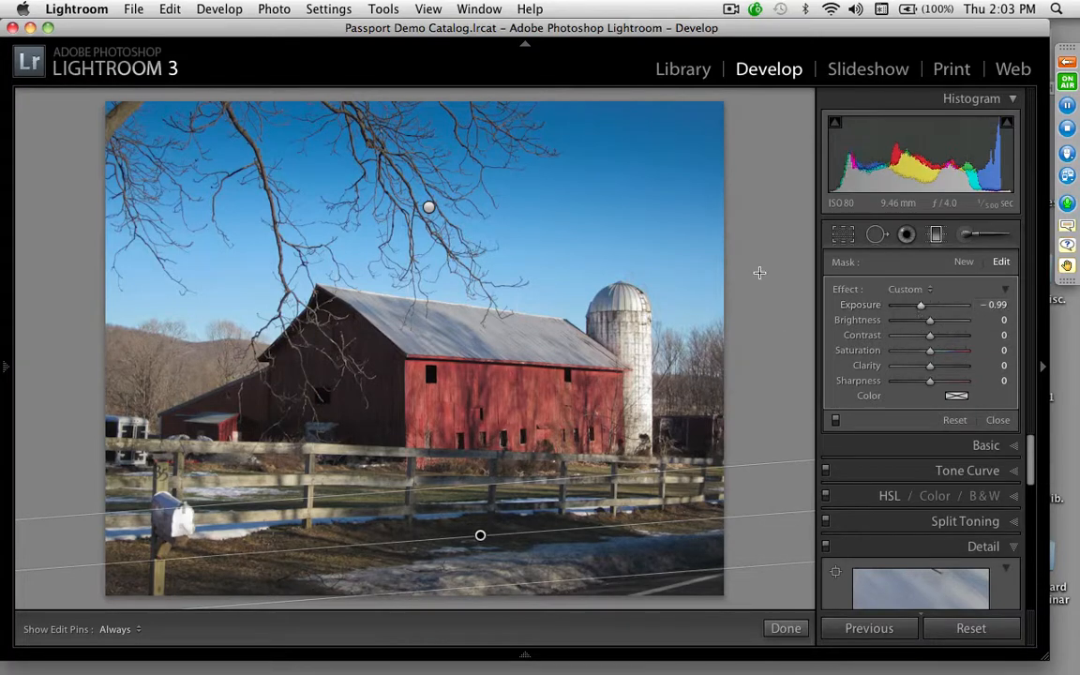
Step: Reselect the sky's Graduated Filter and set its Saturation to 4
left_click_drag(430, 208, 441, 309)
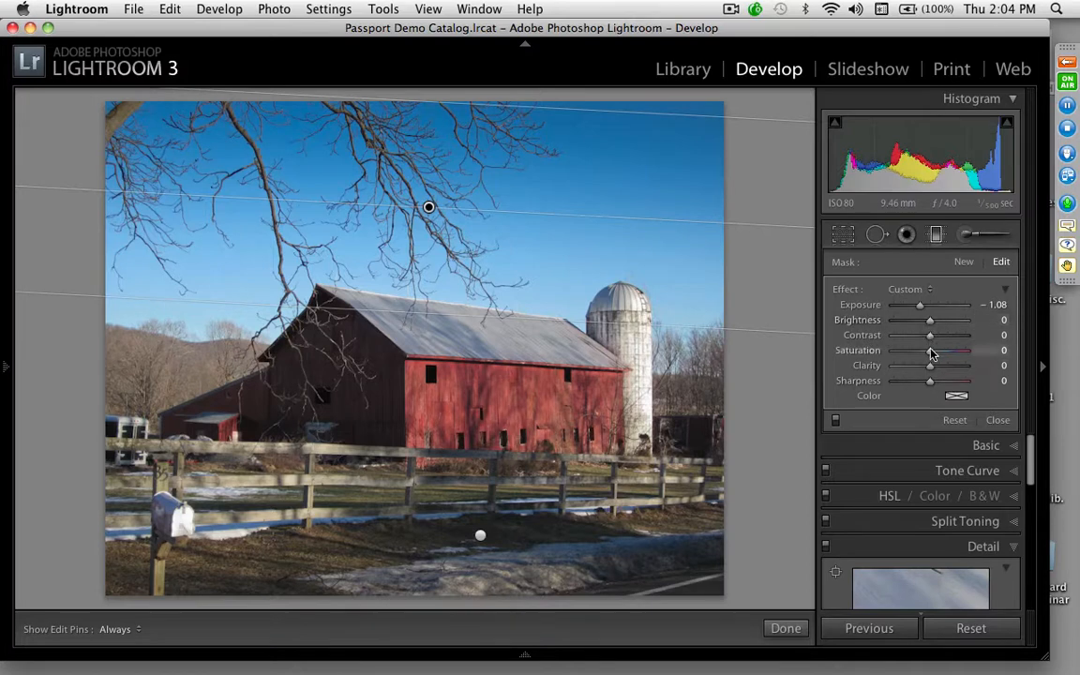
mouse_move(930, 353)
left_mouse_down()
mouse_move(959, 357)
mouse_move(891, 364)
mouse_move(928, 368)
left_mouse_up()
left_click_drag(931, 369, 934, 368)
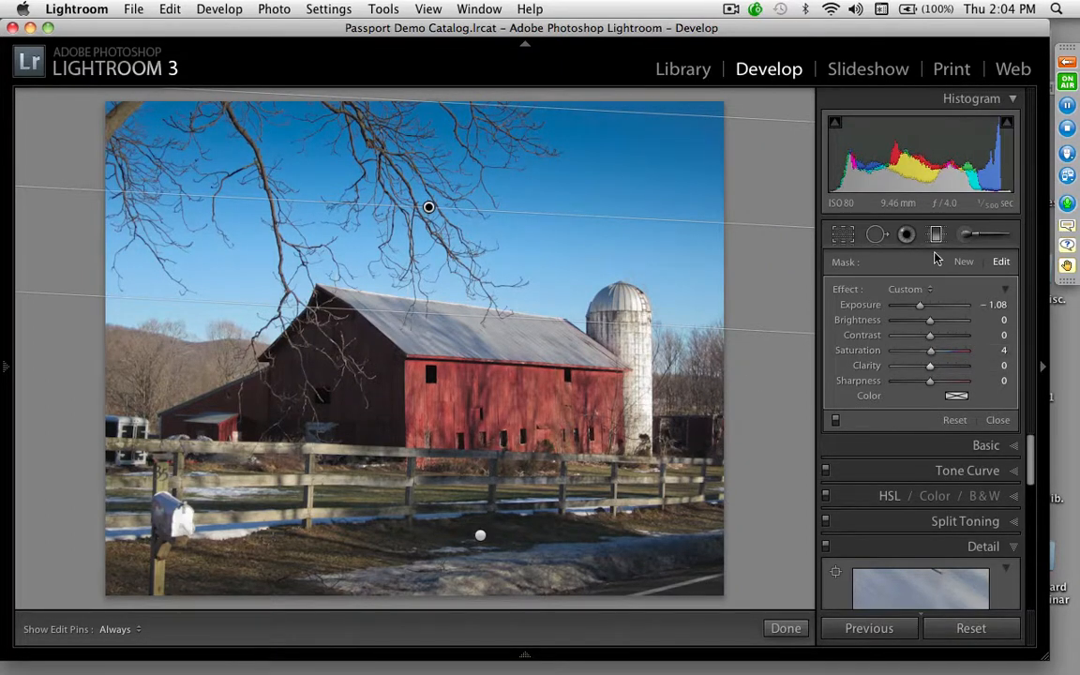
Step: Paint the barn's sunlit red wall with the Adjustment Brush at size 14, setting Exposure to −0.71 and Saturation to 65
left_click(967, 235)
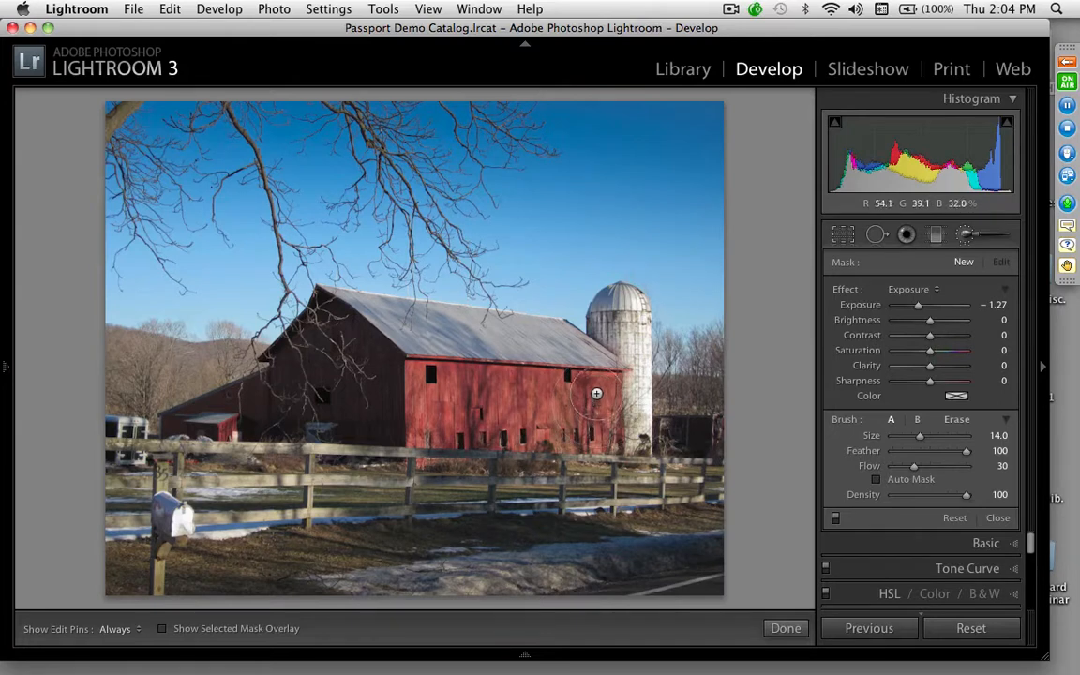
key("h")
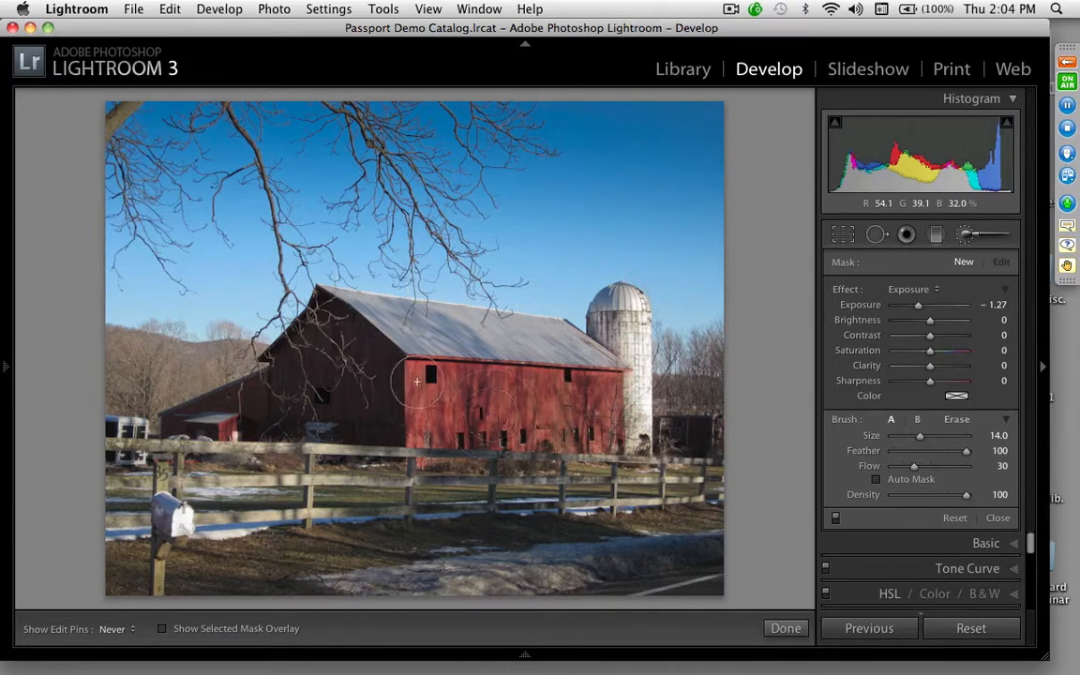
key("h")
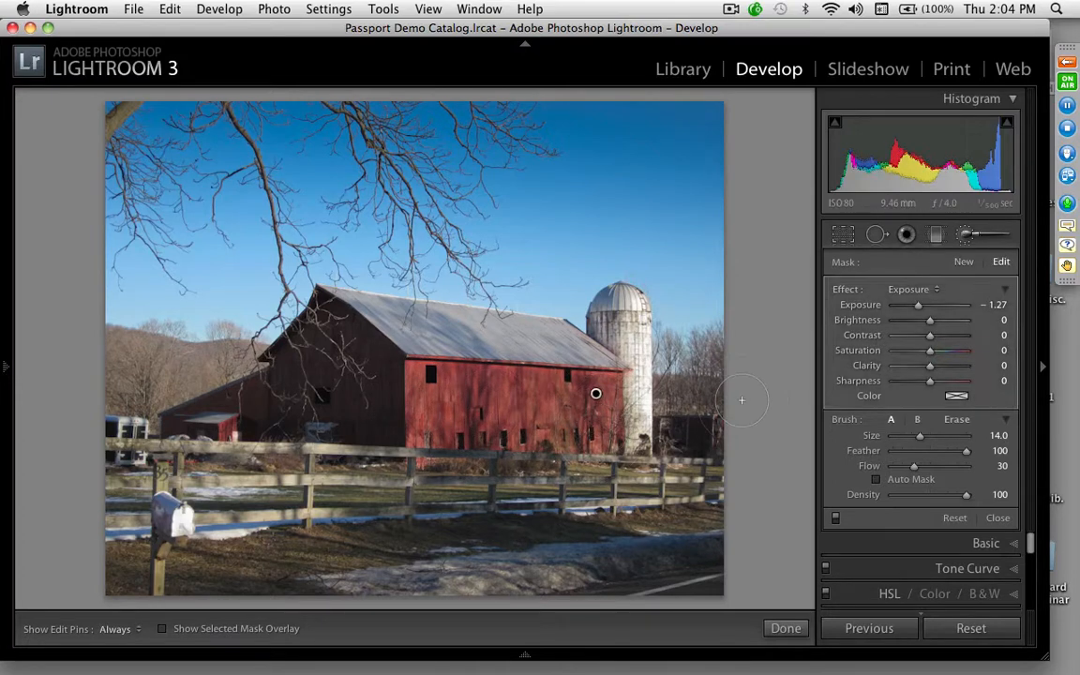
mouse_move(921, 313)
left_mouse_down()
mouse_move(899, 310)
mouse_move(957, 312)
mouse_move(928, 312)
left_mouse_up()
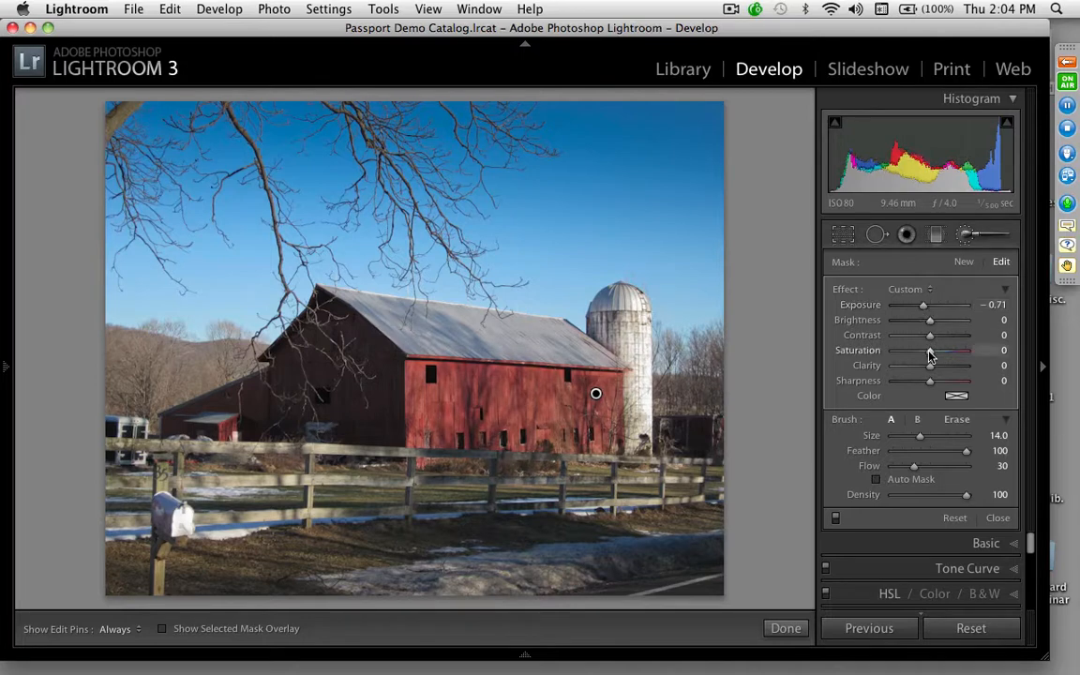
left_click_drag(929, 354, 952, 355)
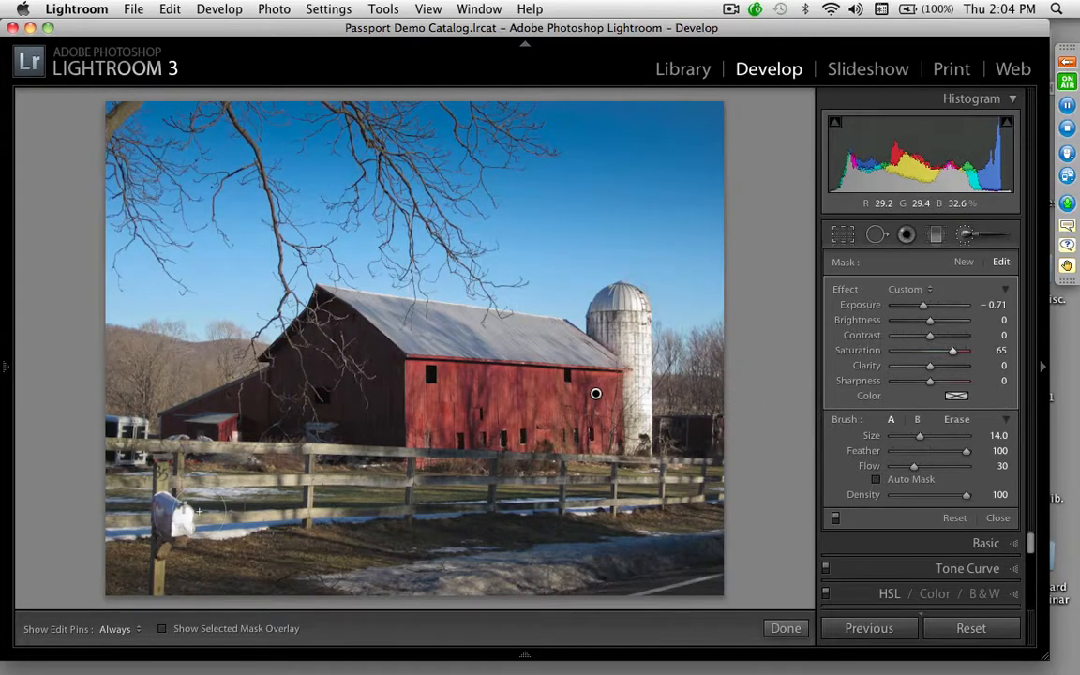
Step: Toggle the toolbar and the surrounding panels until all are displayed, and close the Adjustment Brush
key("t")
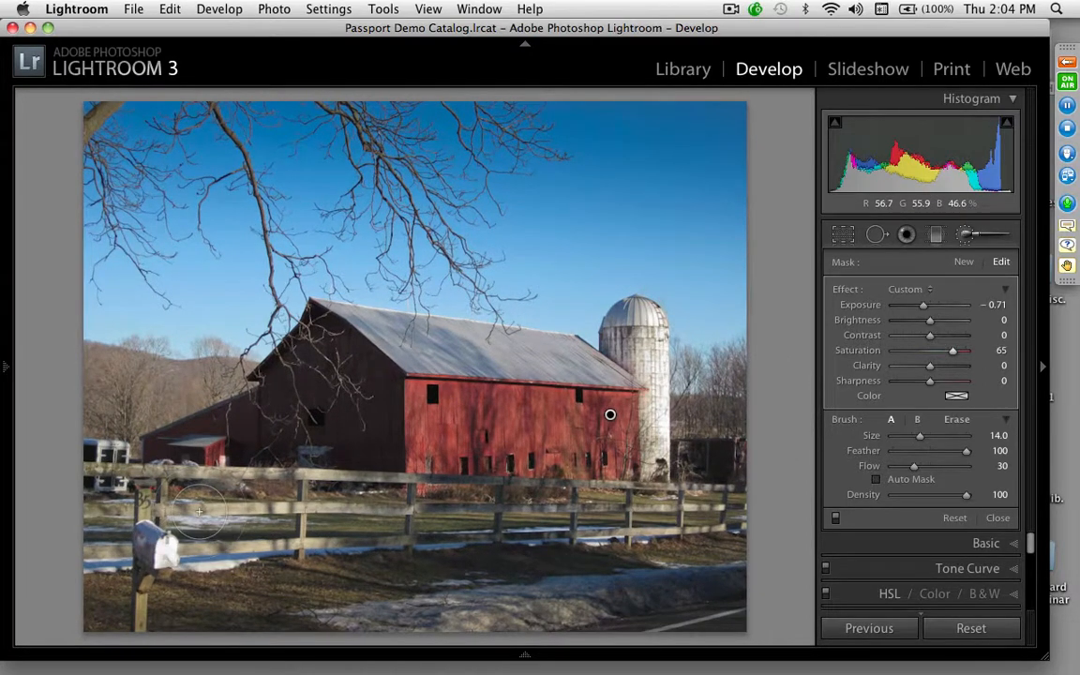
key("t")
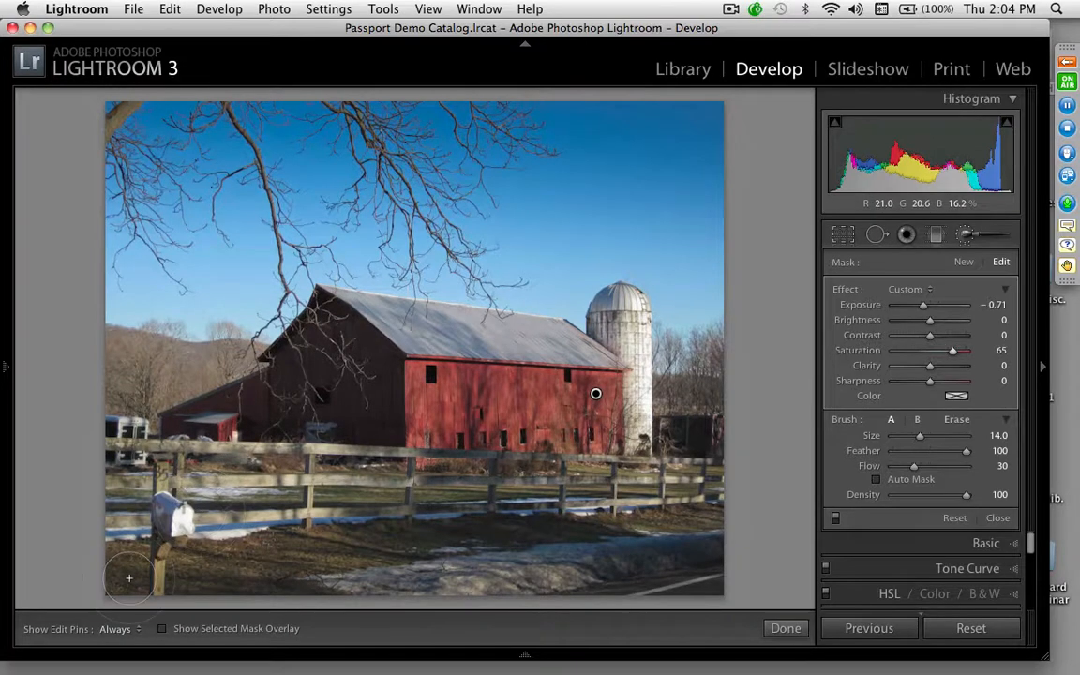
key("shift+Tab")
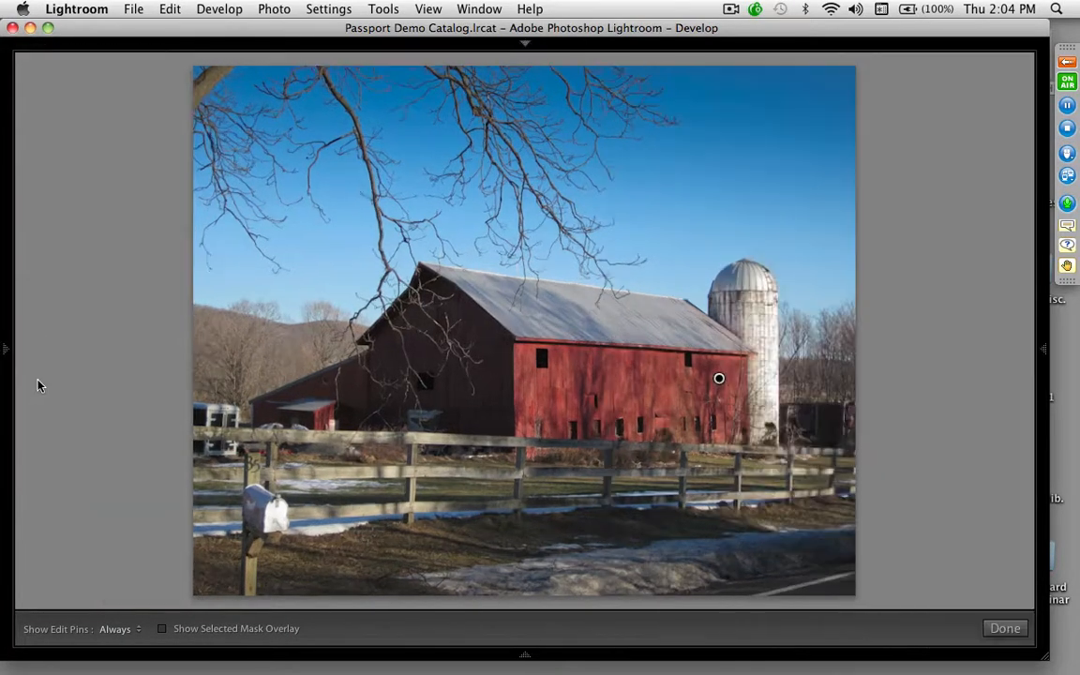
key("shift+Tab")
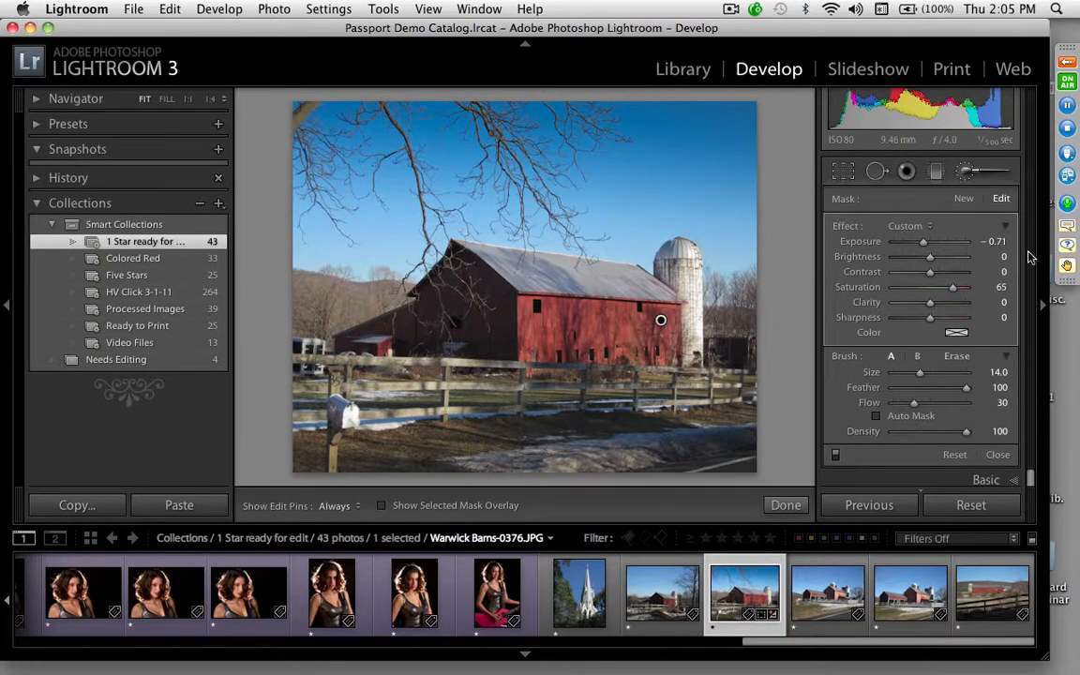
left_click(997, 456)
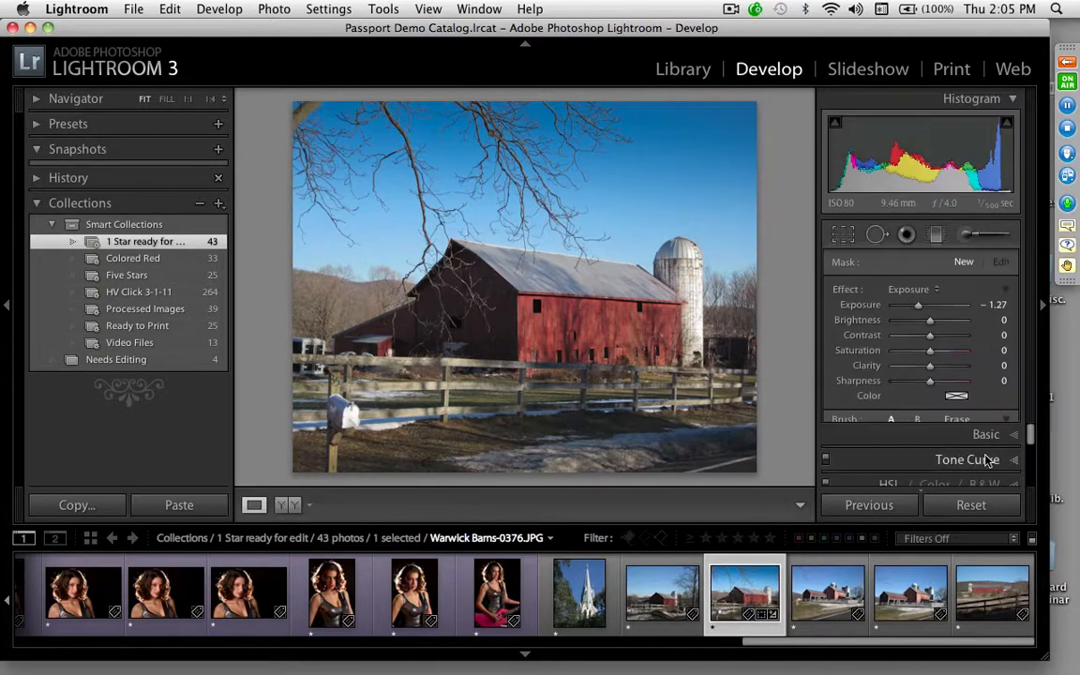
Step: Compare the barn photo before and after editing, side by side and as a split image with the panels hidden, and return to Loupe view
left_click(288, 508)
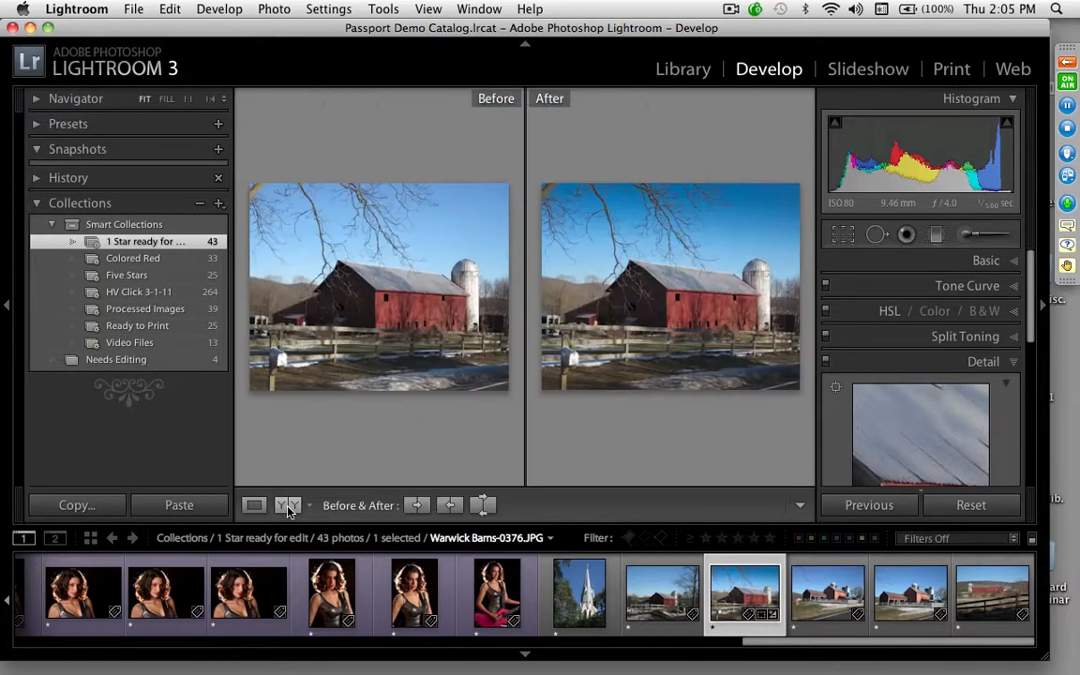
key("shift+Tab")
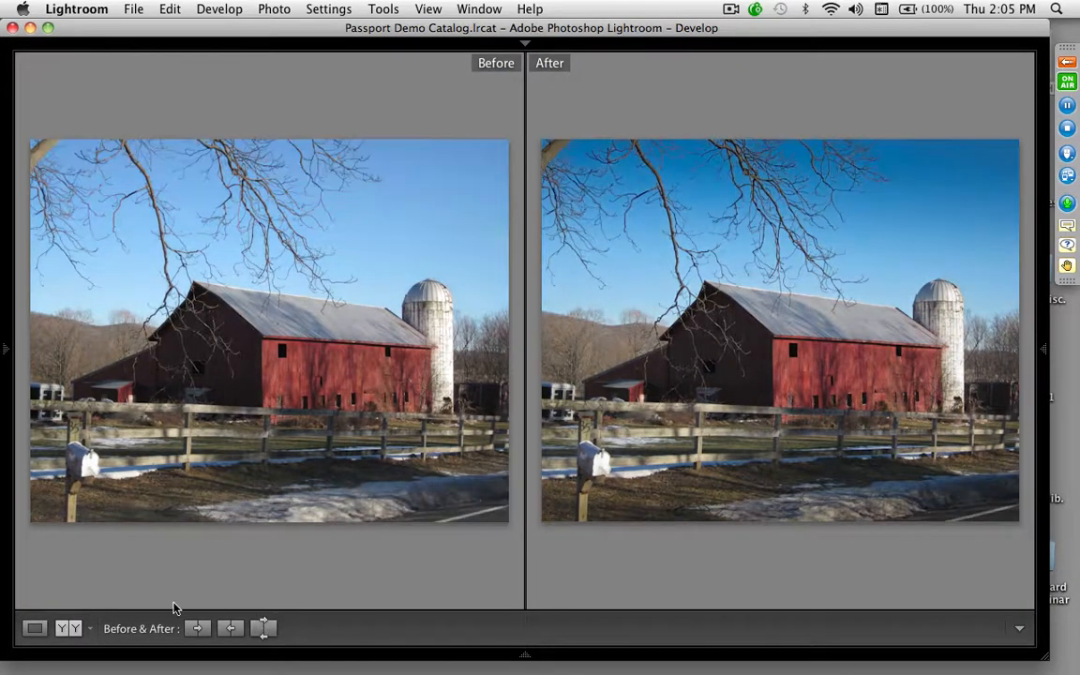
left_click(71, 634)
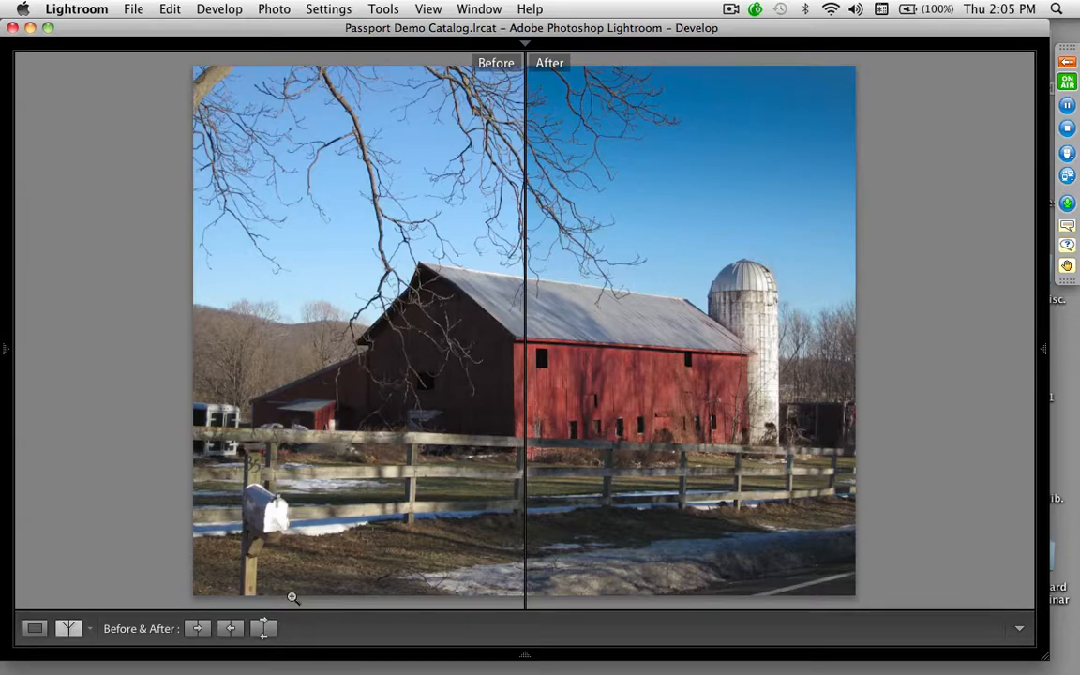
left_click(37, 634)
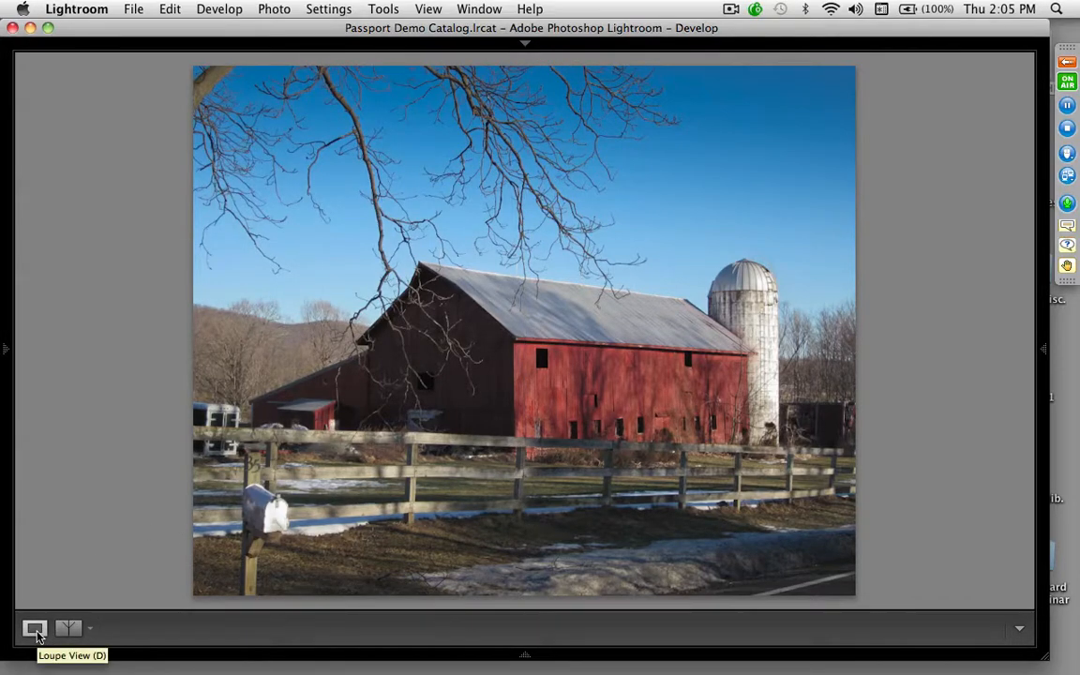
key("shift+Tab")
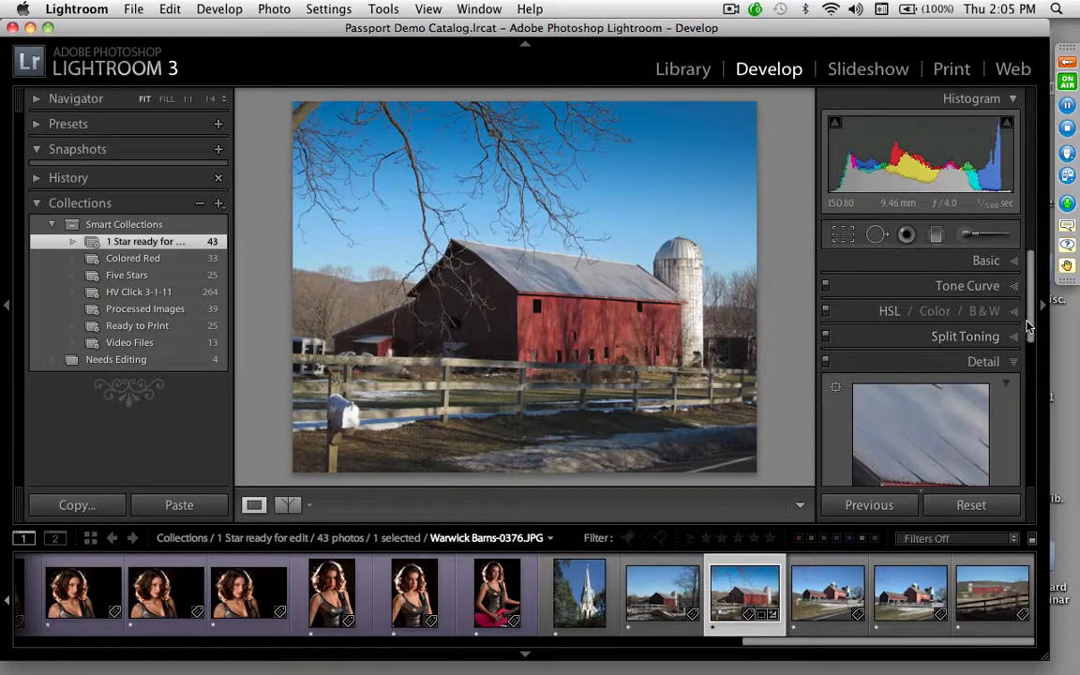
Step: Collapse the Histogram and look through the Split Toning and Detail sections one at a time
left_click_drag(1030, 335, 1026, 310)
left_click(1011, 98)
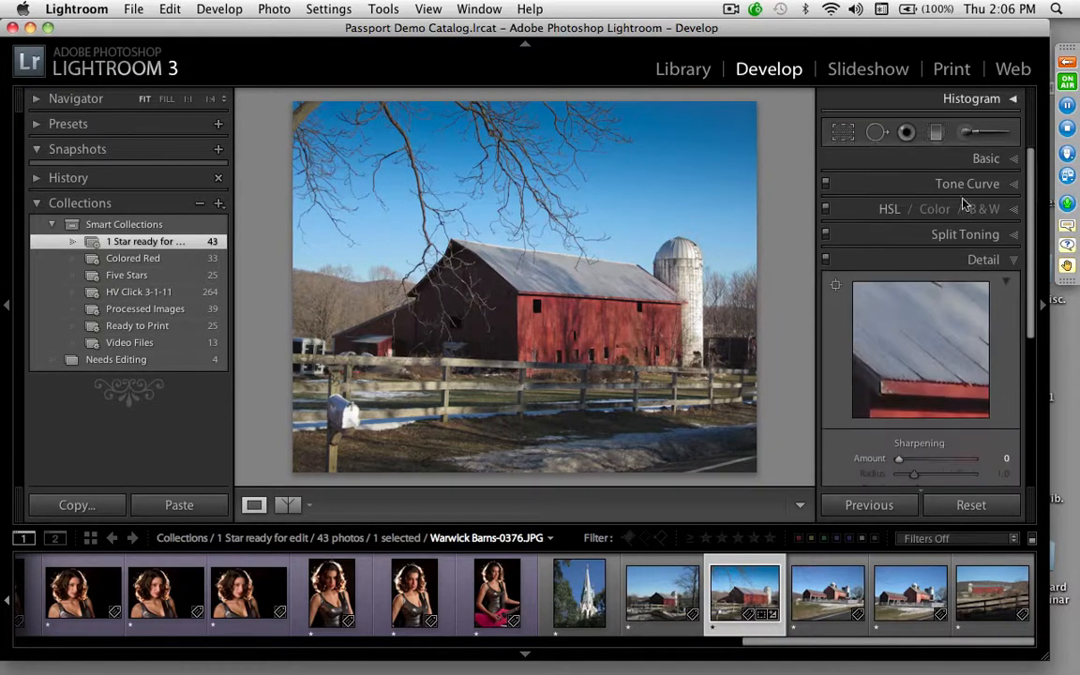
left_click(1013, 263)
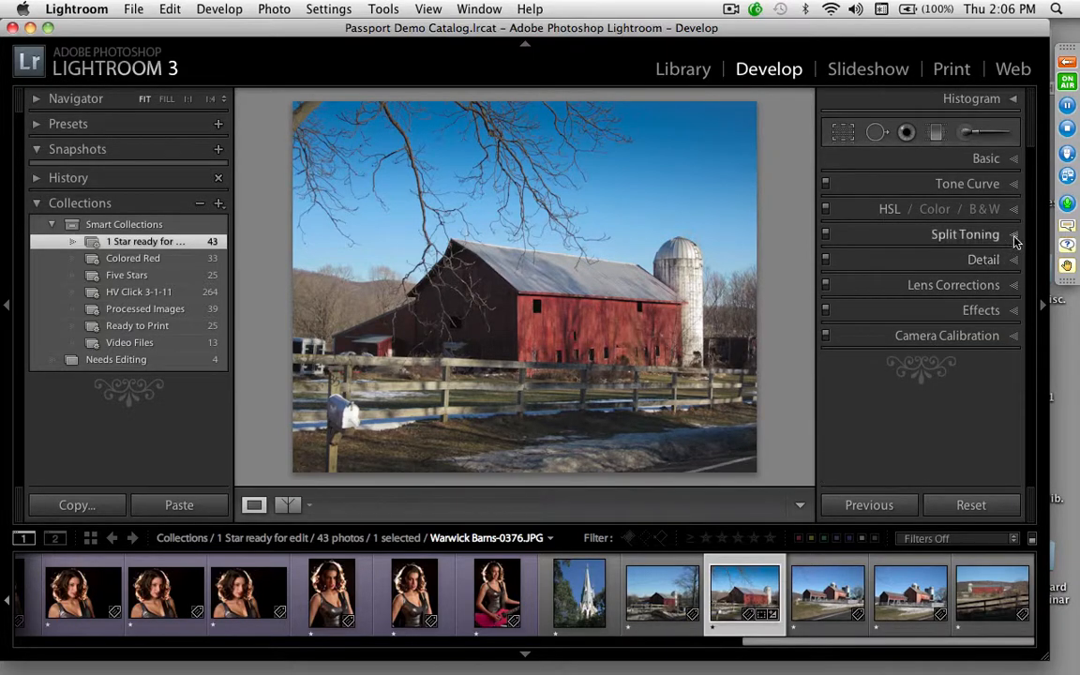
left_click(1012, 235)
left_click(1013, 399)
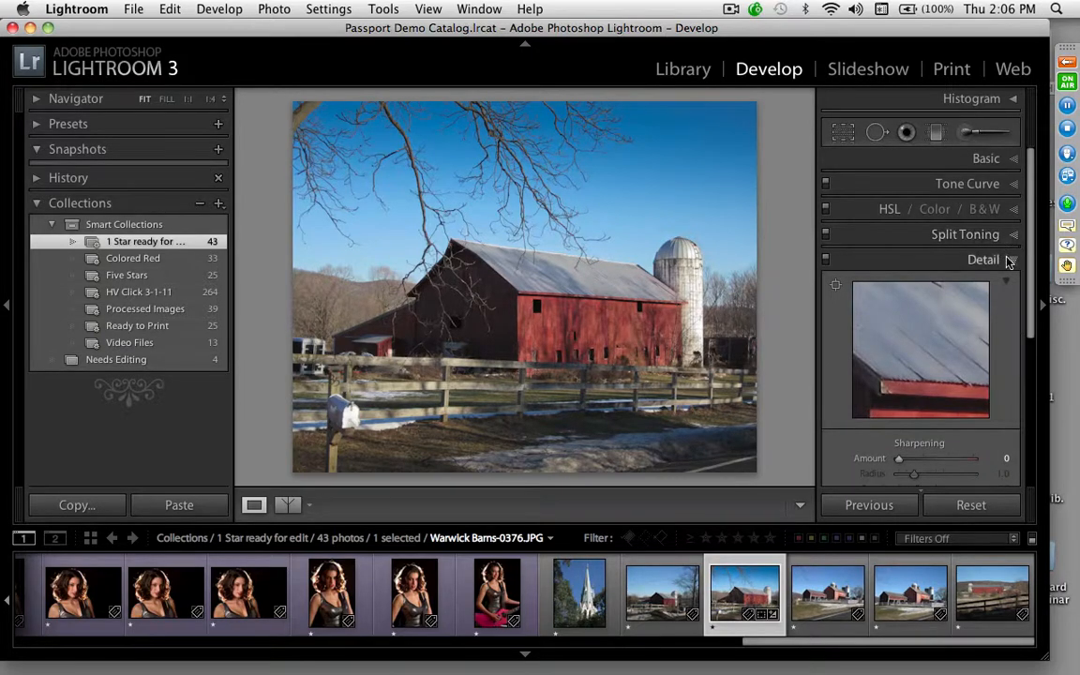
Step: Expand and collapse the Tone Curve section, and turn on Solo Mode for the Develop adjustment sections
left_click(1013, 185)
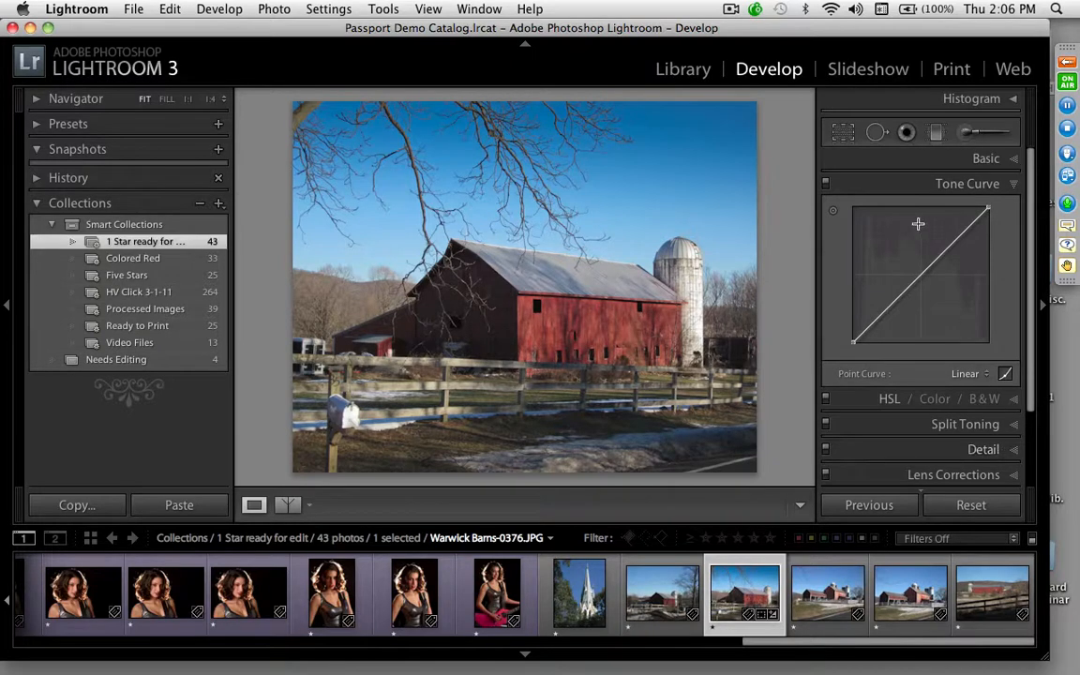
left_click(882, 185)
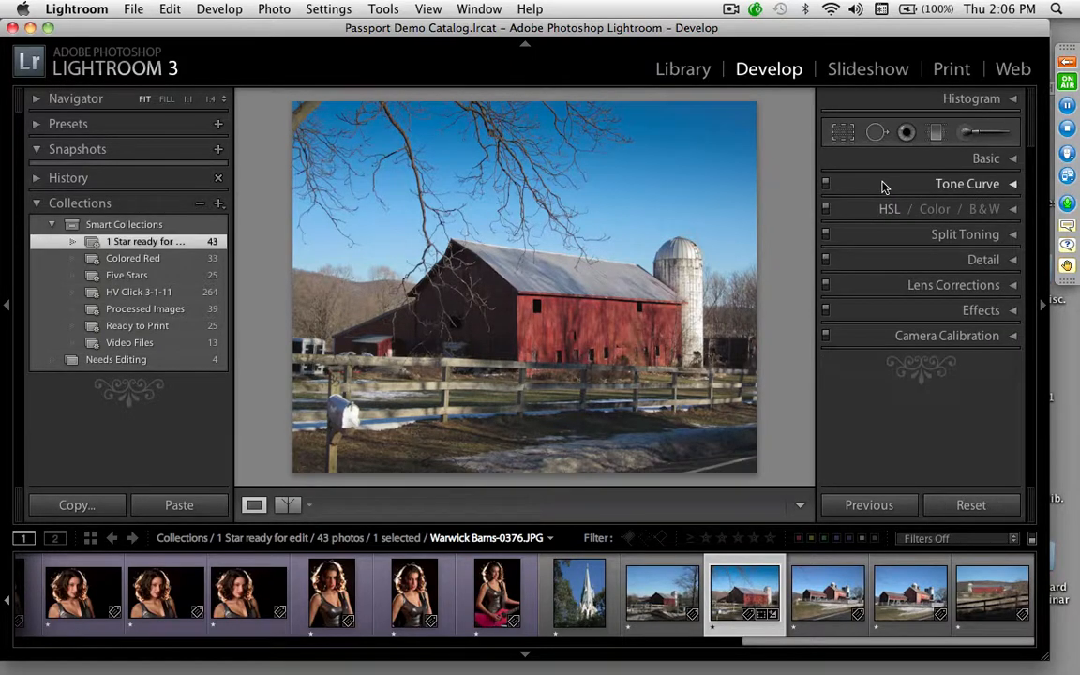
right_click(882, 187)
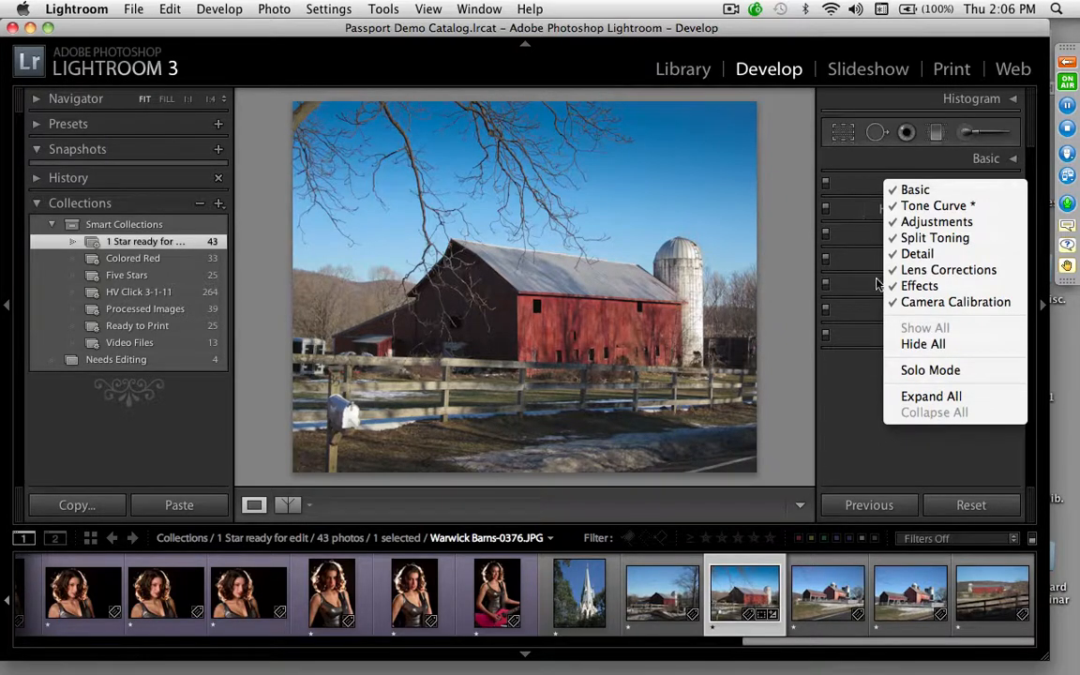
left_click(862, 185)
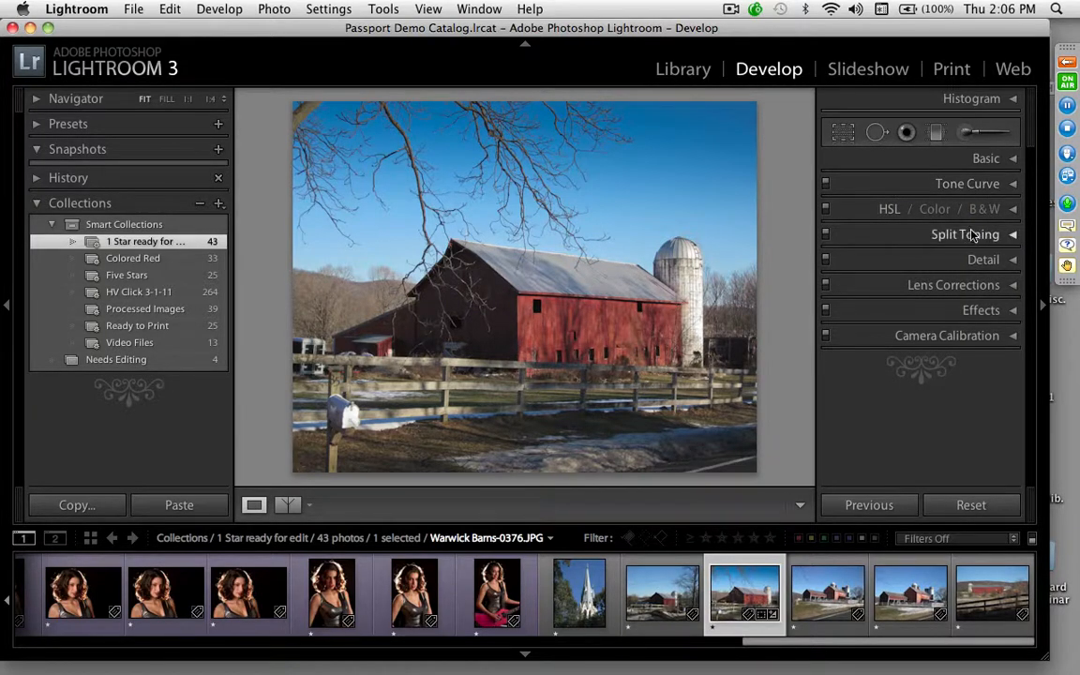
right_click(893, 238)
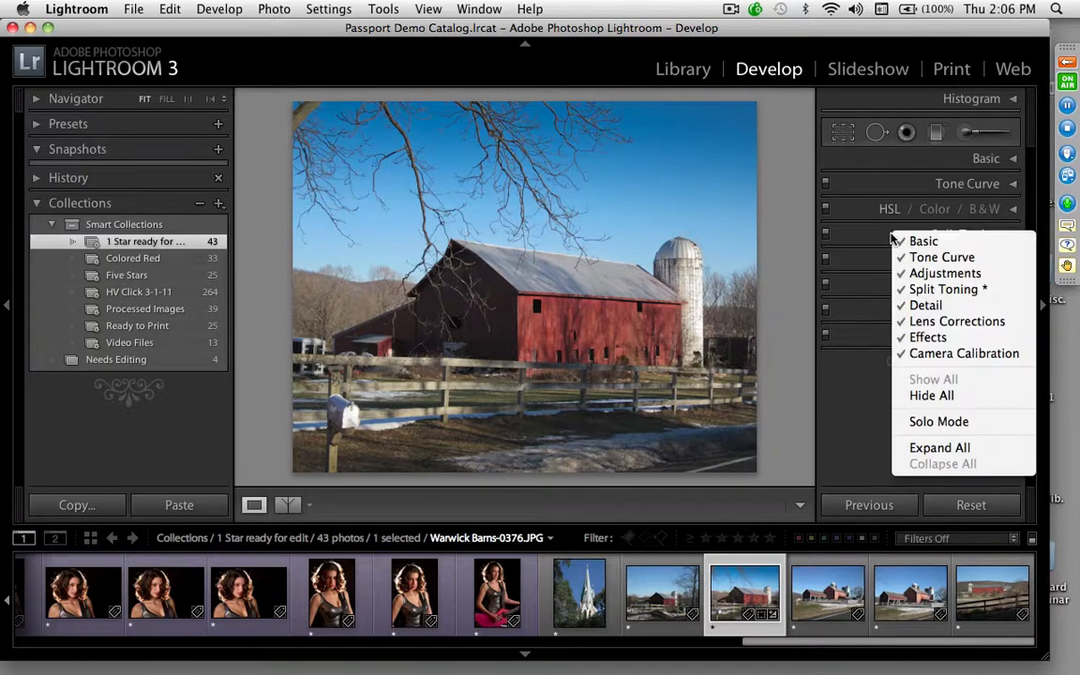
left_click(976, 424)
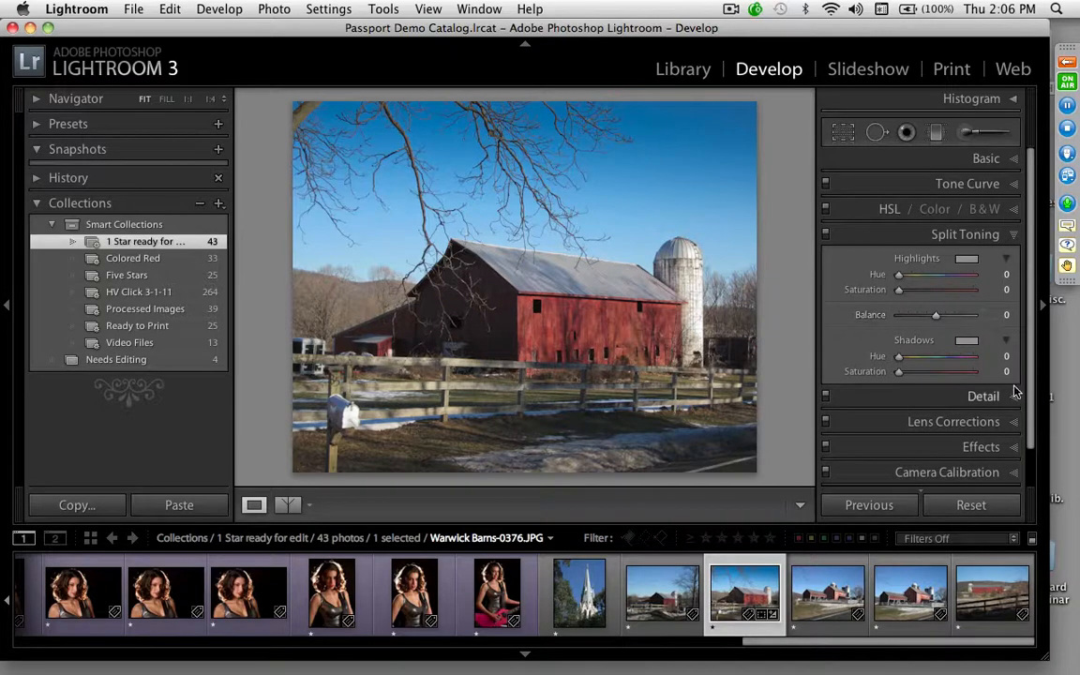
Step: Look through the Detail and Tone Curve sections one at a time, ending at the Noise Reduction settings in Detail
left_click(1013, 398)
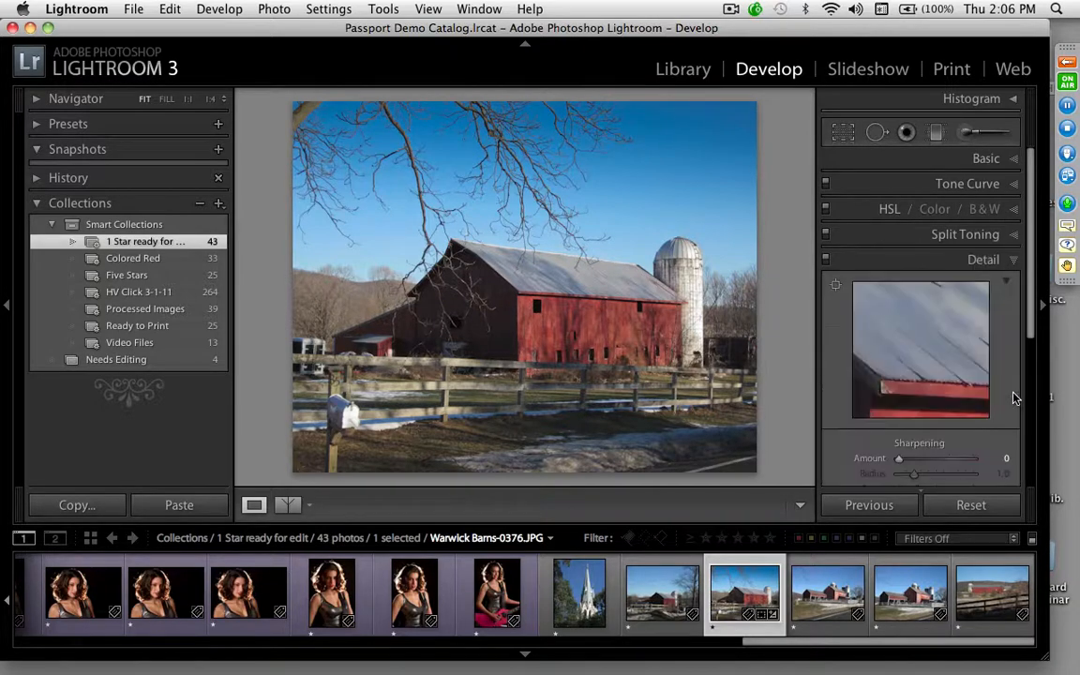
left_click(1012, 184)
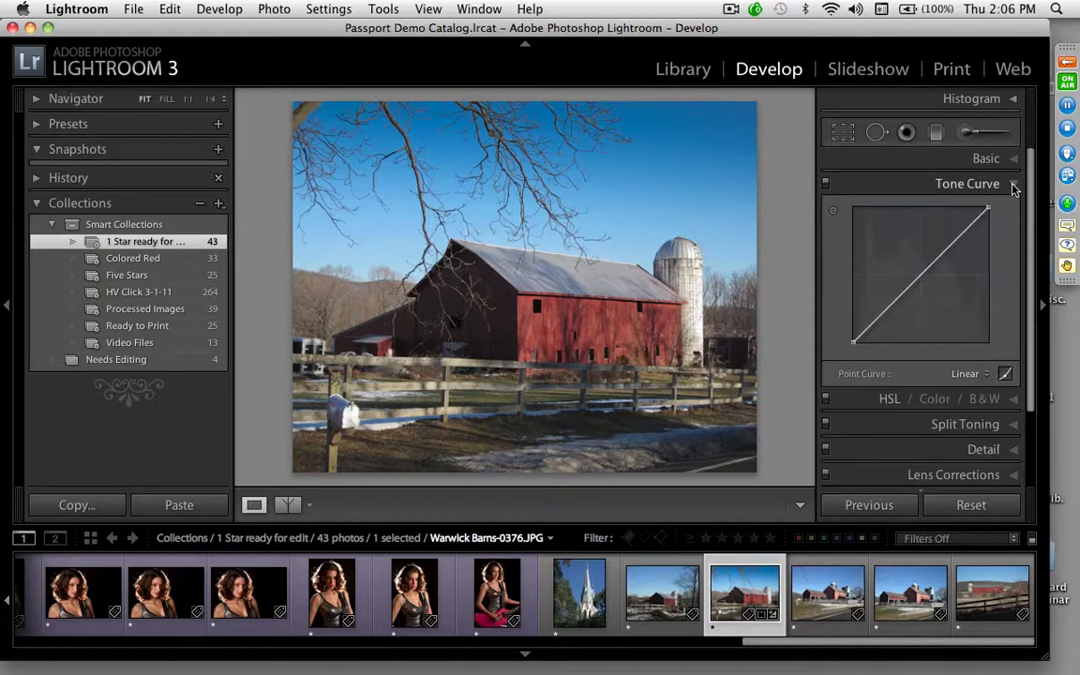
left_click(1013, 451)
scroll(1032, 330, "down", 5)
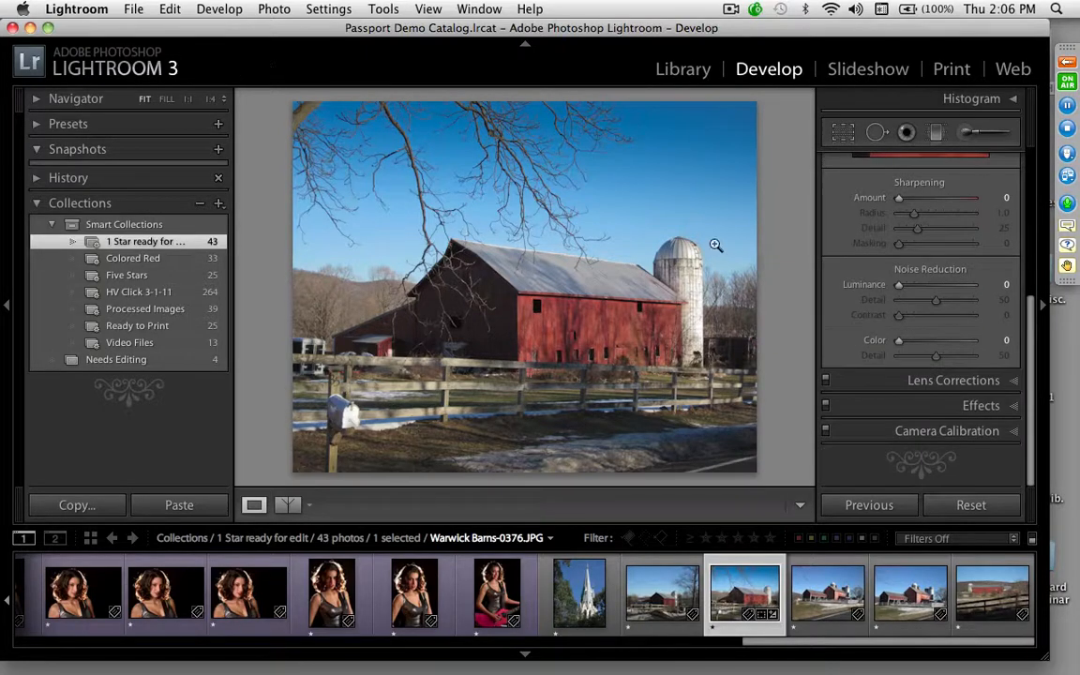
Step: Switch to the Library module, collapse Collections, and show All Photographs in Grid view
left_click(702, 70)
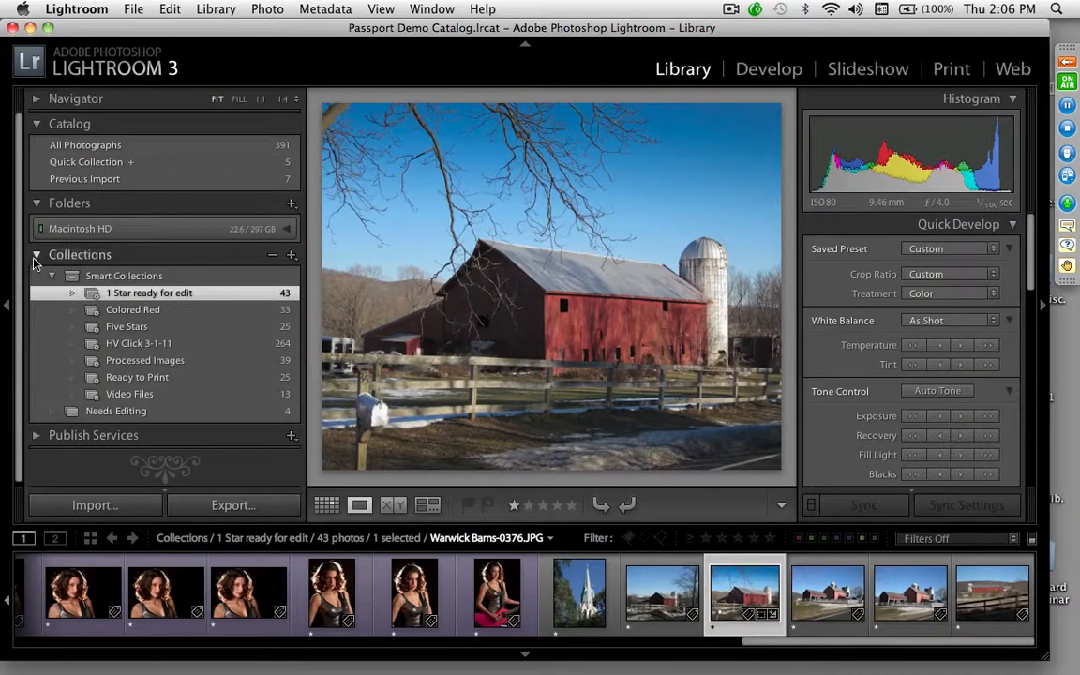
left_click(36, 255)
left_click(263, 145)
key("g")
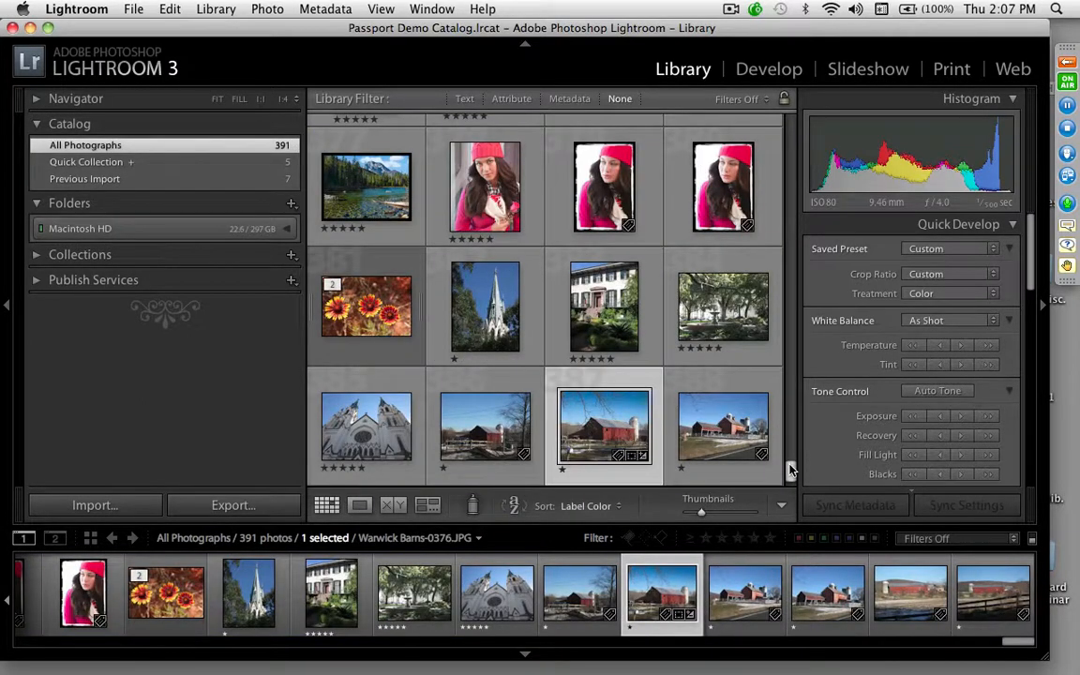
Step: Open the unprocessed-looking red rock version of Sedona 008.CR2, near the start of the grid, in Loupe view
left_click_drag(790, 469, 790, 114)
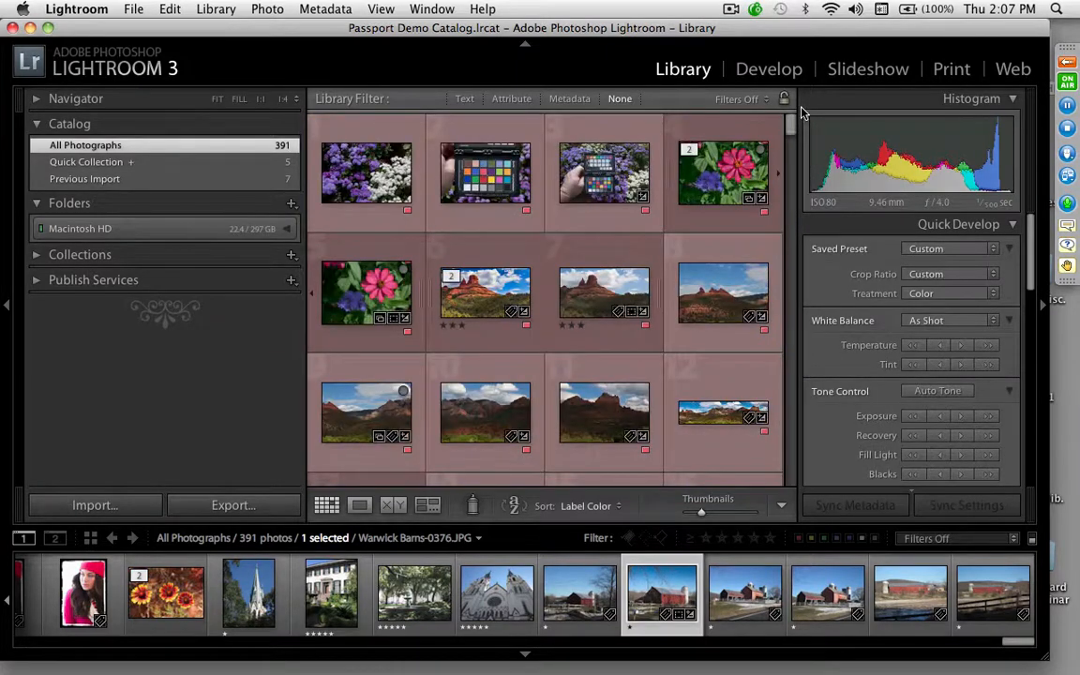
left_click(623, 286)
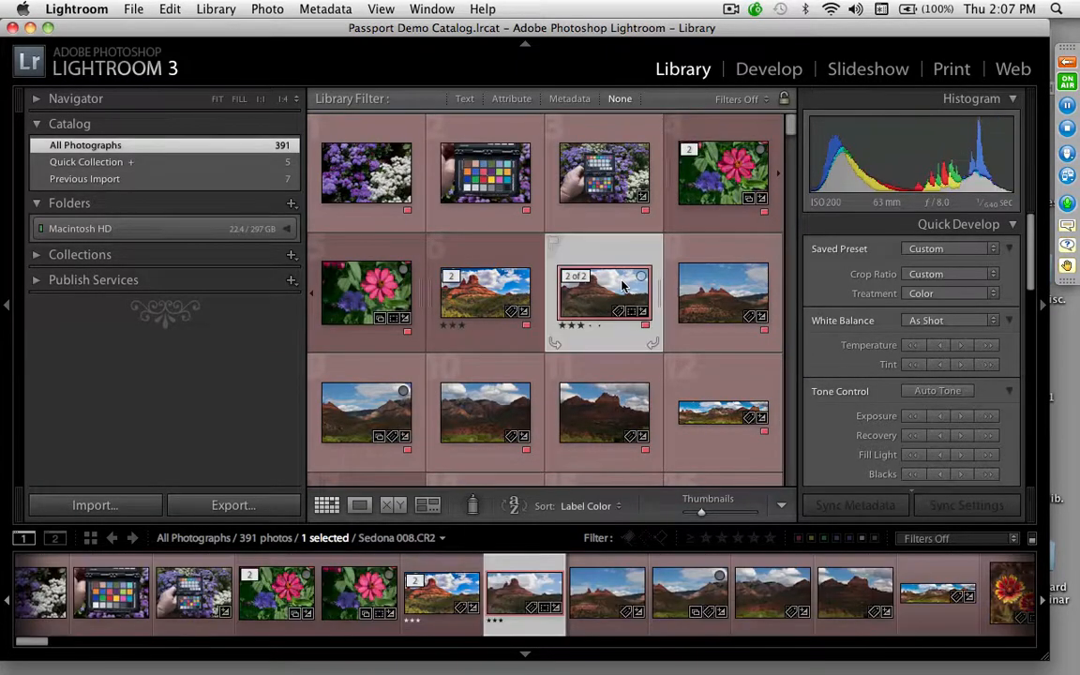
double_click(611, 286)
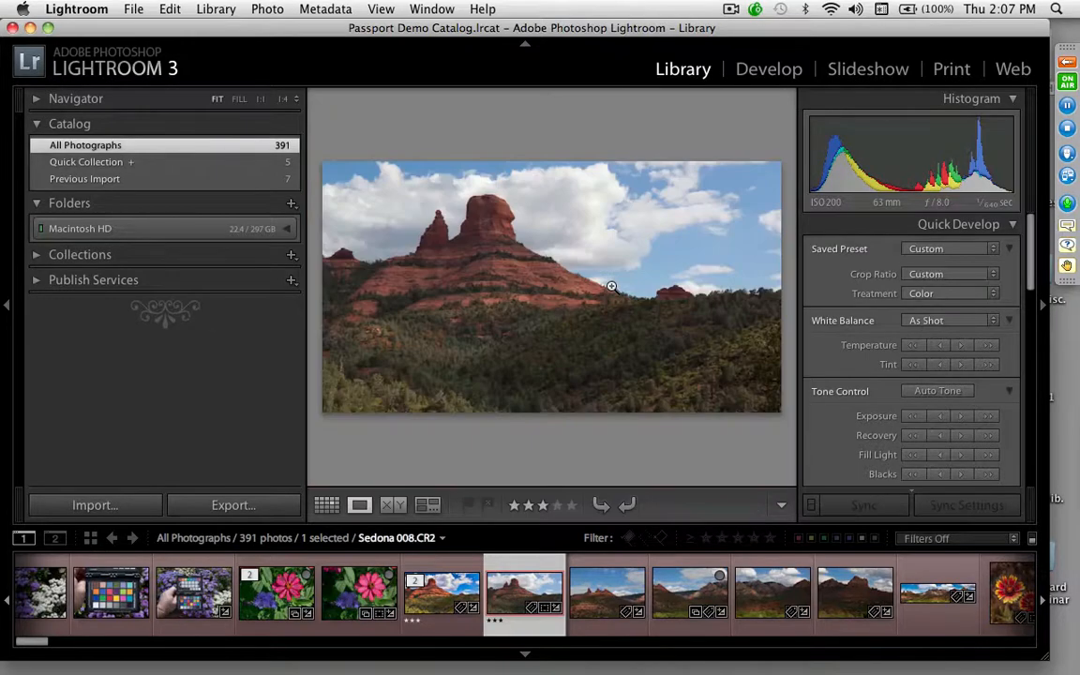
Step: Hide all surrounding panels and switch back and forth between the muted and vivid versions of the Sedona photo
key("shift+Tab")
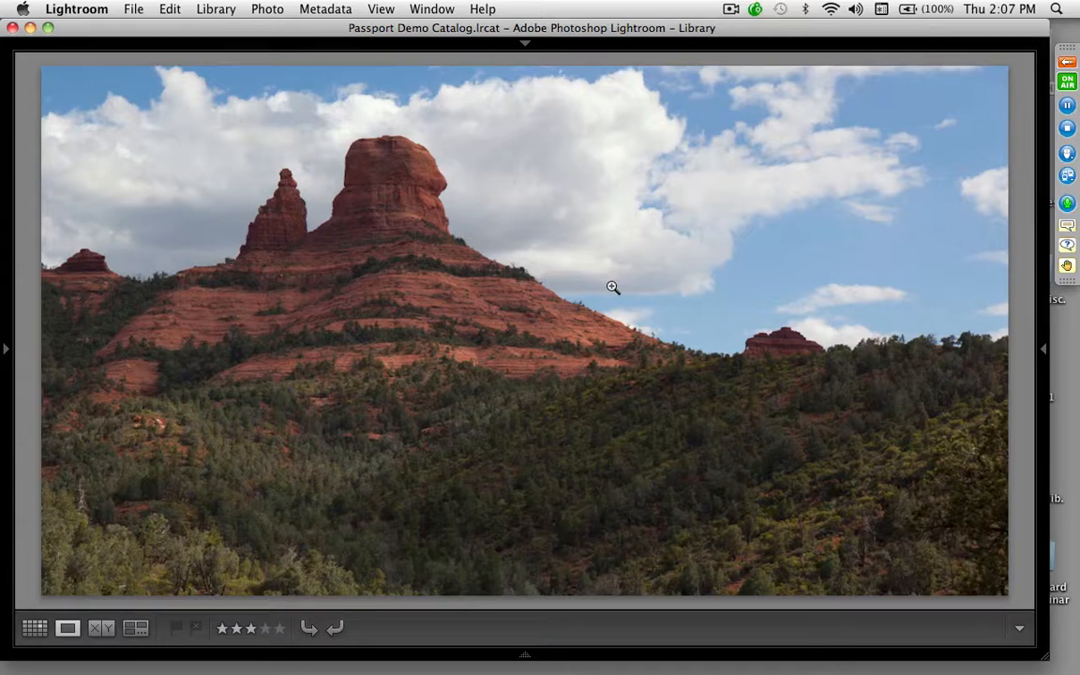
key("Right")
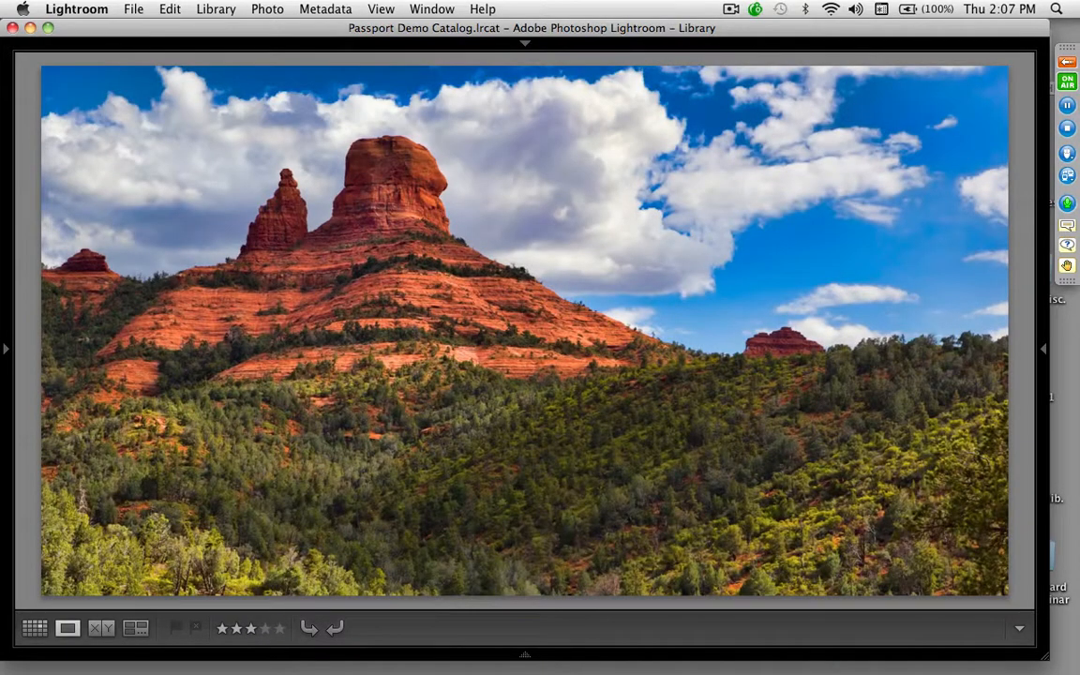
key("Left")
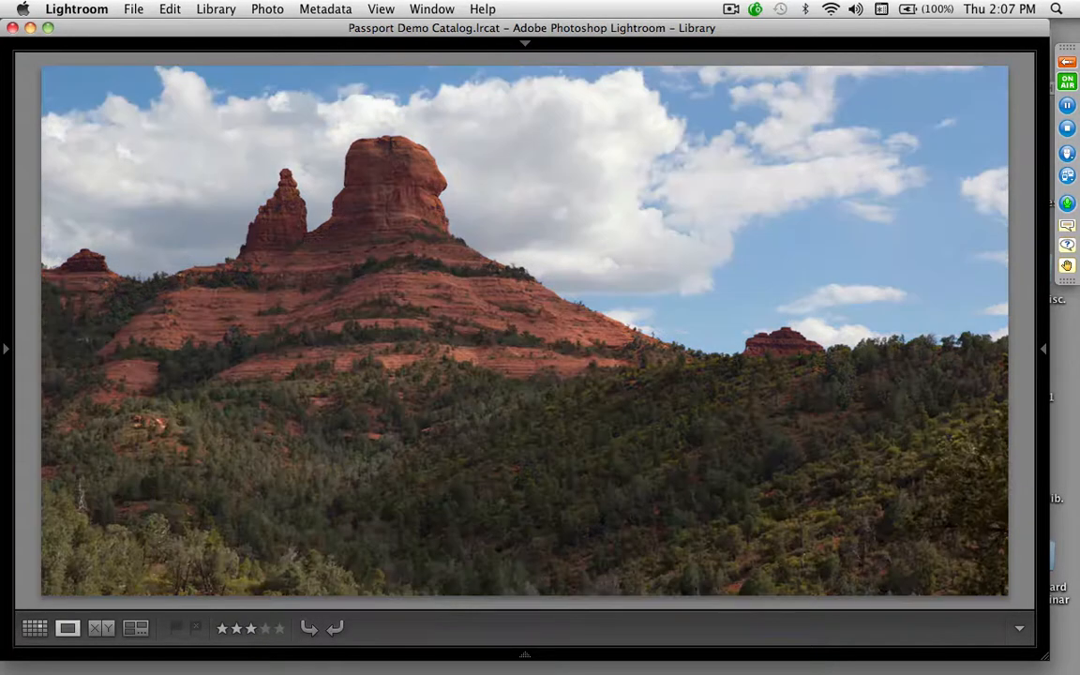
key("Right")
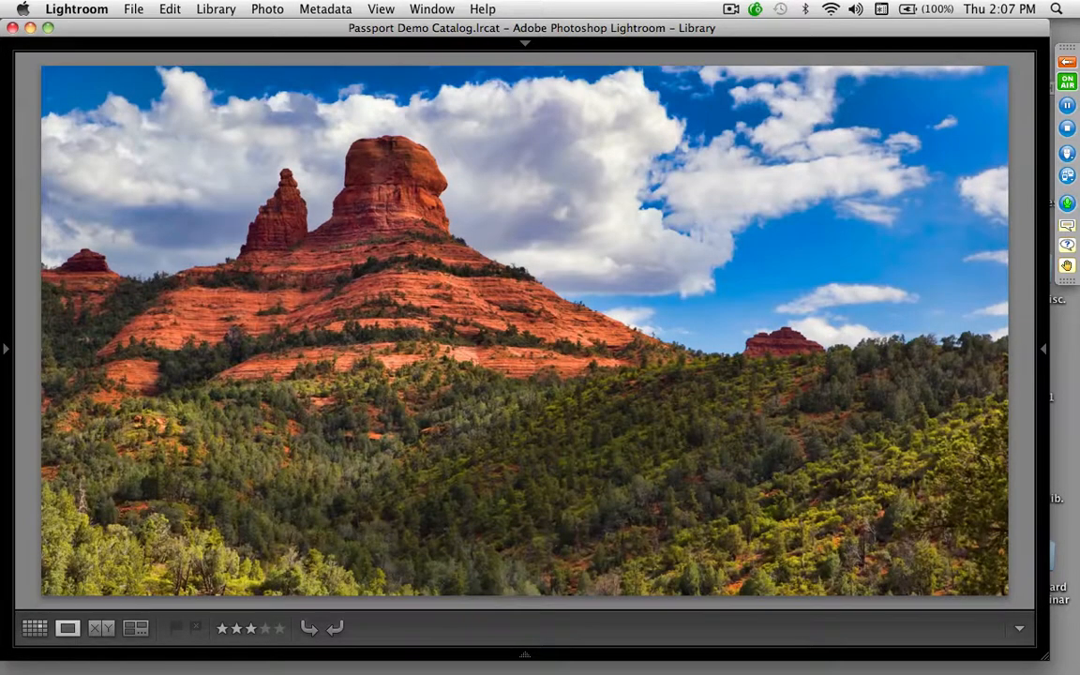
key("Left")
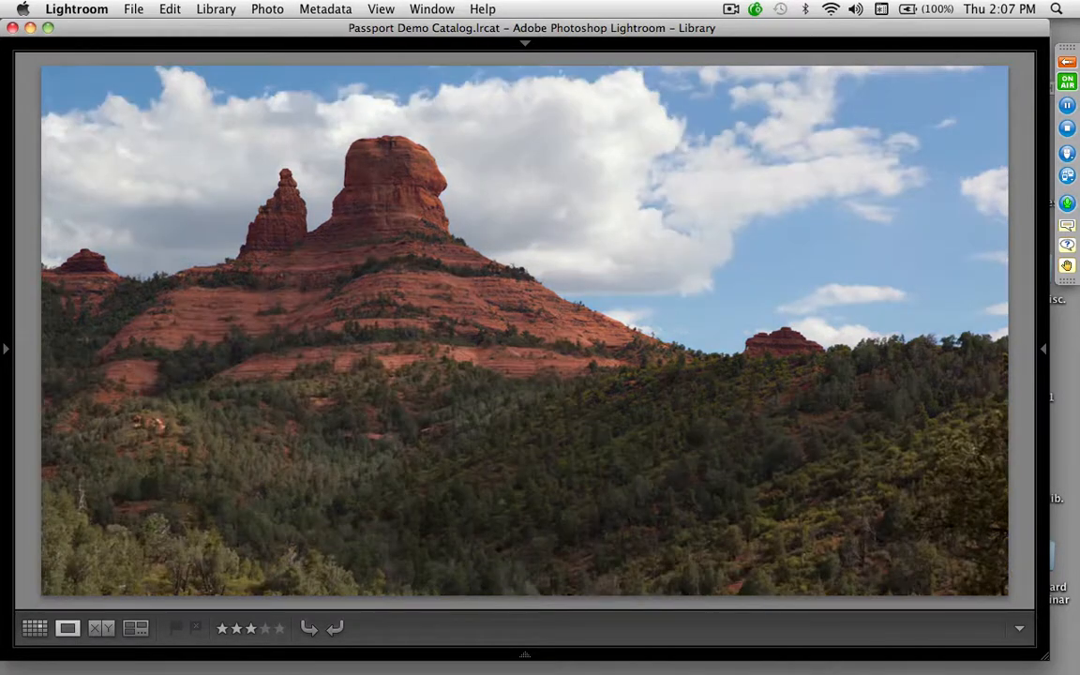